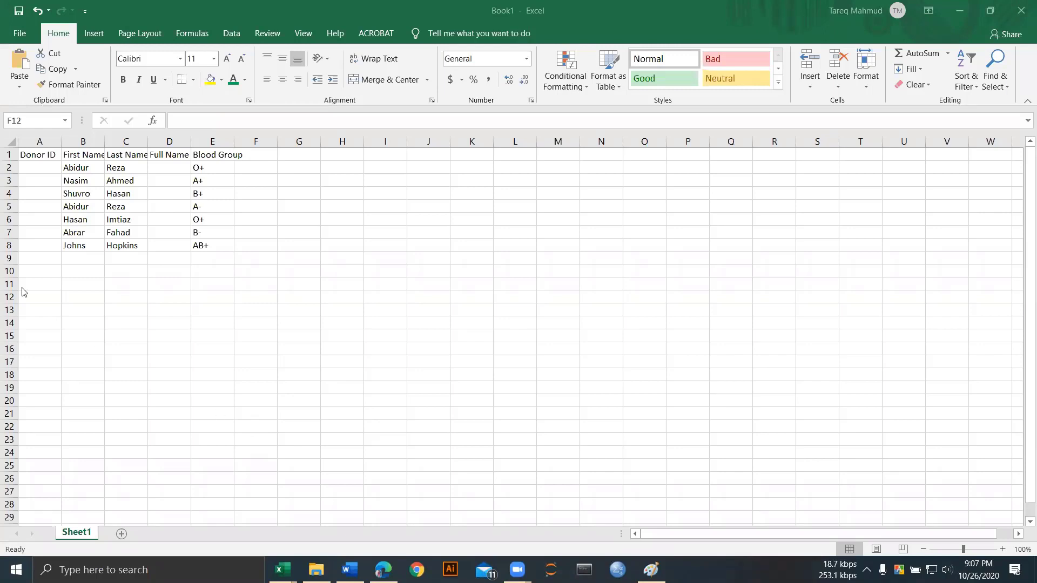
Step: Make the header row (row 1) bold
{"action": "left_click", "coordinate": [10, 155]}
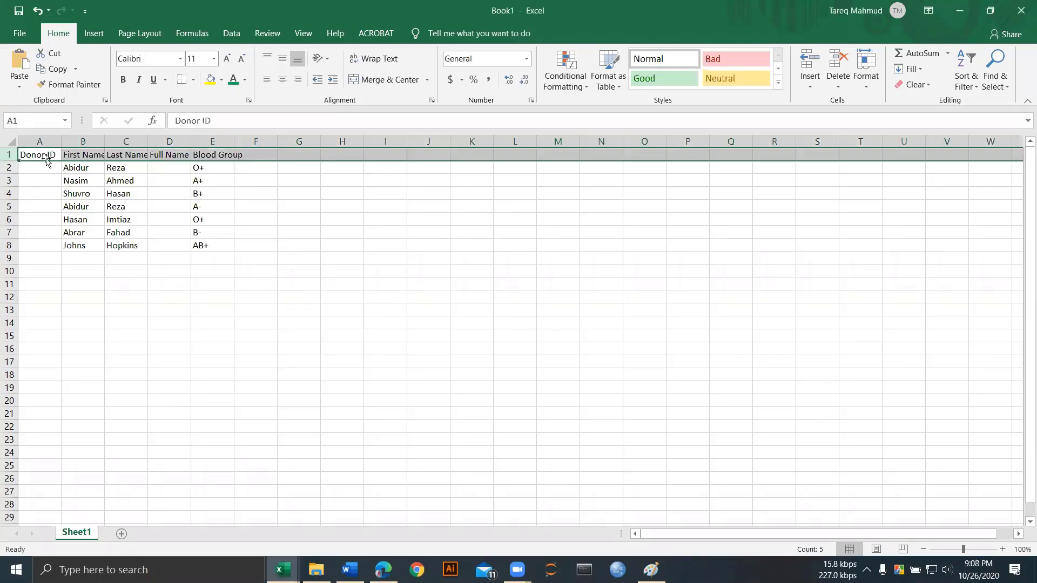
{"action": "left_click", "coordinate": [123, 81]}
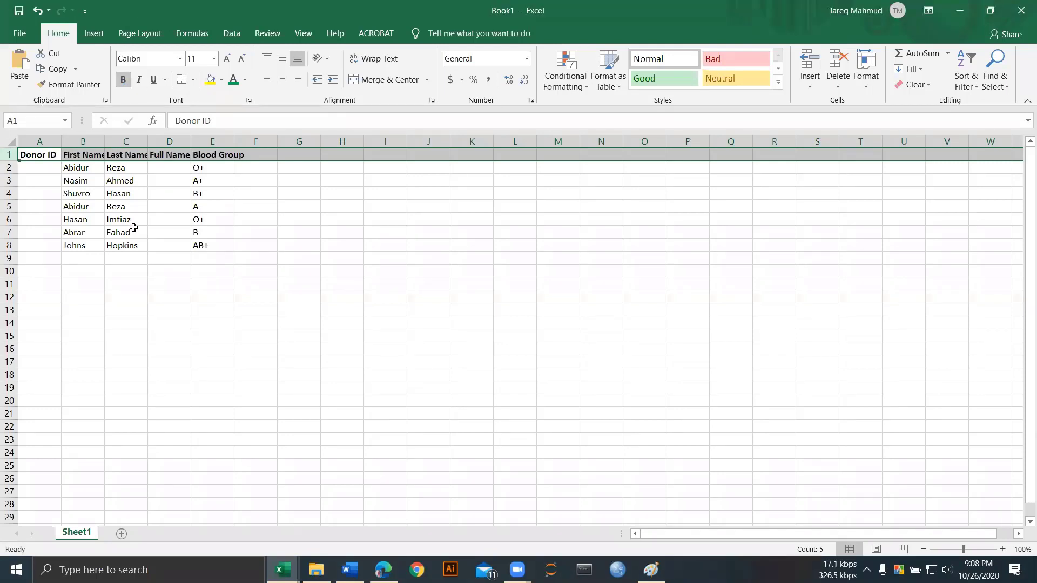
Step: Examine how the column headings behave when viewing rows further down the donor list
{"action": "scroll", "coordinate": [146, 246], "scroll_direction": "down", "scroll_amount": 3}
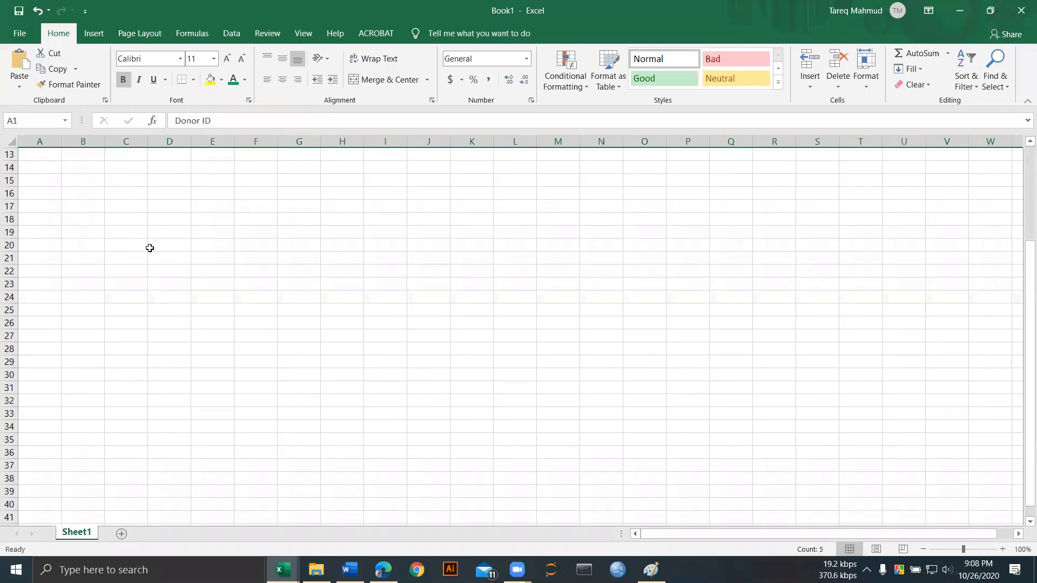
{"action": "scroll", "coordinate": [150, 248], "scroll_direction": "up", "scroll_amount": 3}
{"action": "scroll", "coordinate": [148, 248], "scroll_direction": "down", "scroll_amount": 5}
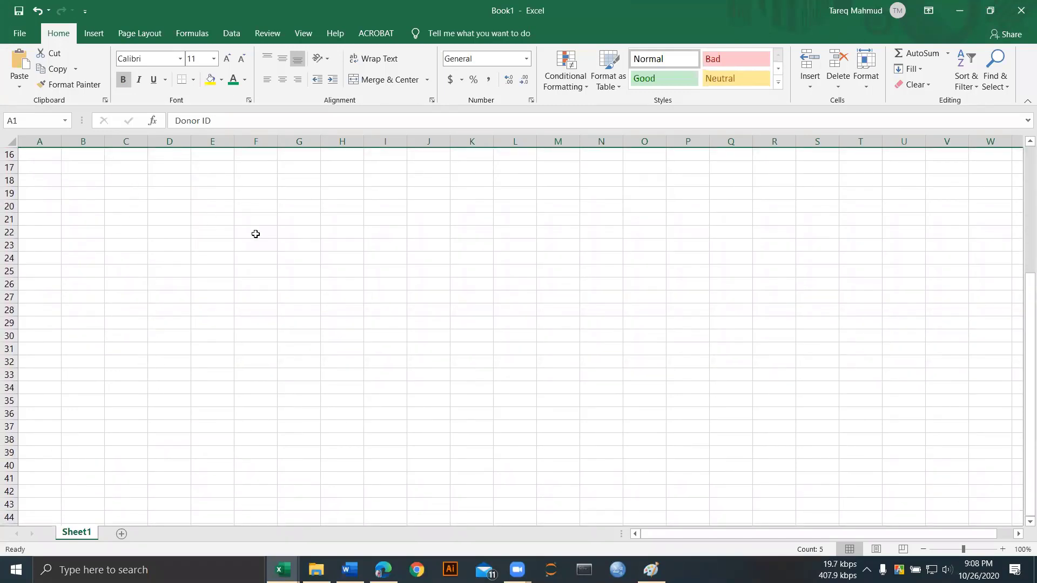
{"action": "scroll", "coordinate": [197, 277], "scroll_direction": "up", "scroll_amount": 5}
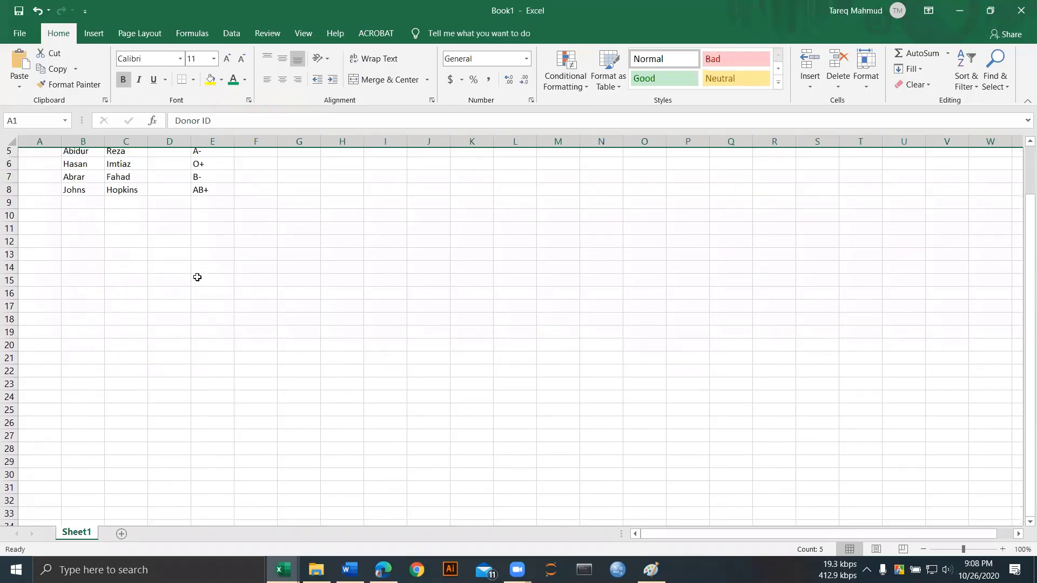
{"action": "left_click", "coordinate": [123, 196]}
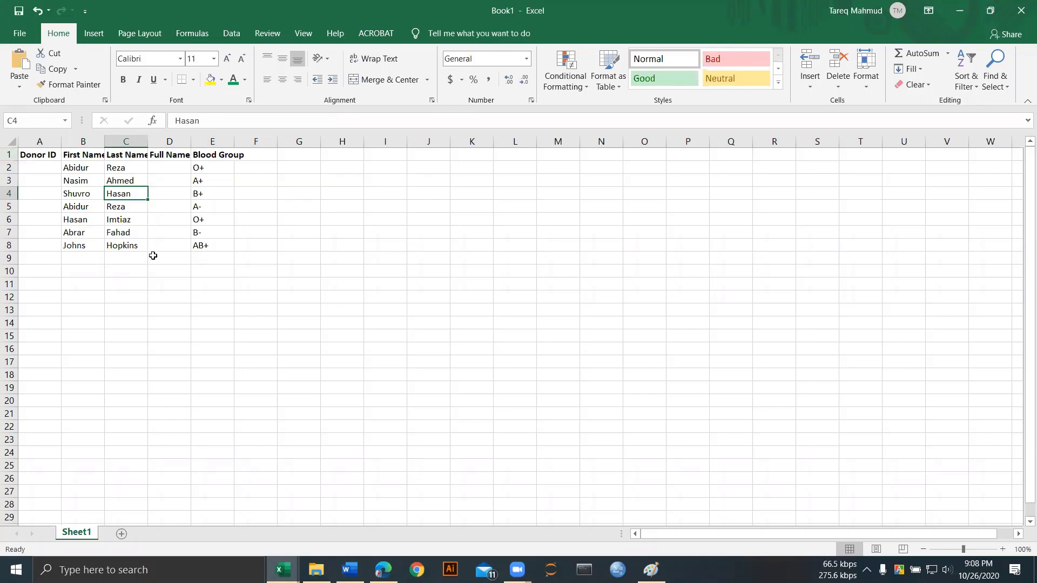
{"action": "scroll", "coordinate": [145, 332], "scroll_direction": "down", "scroll_amount": 3}
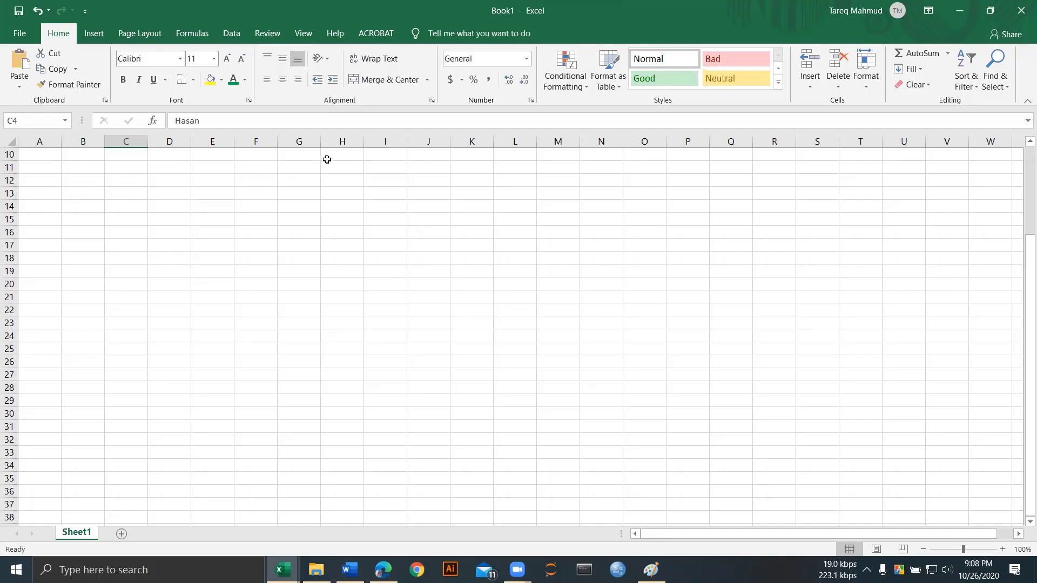
{"action": "scroll", "coordinate": [113, 268], "scroll_direction": "up", "scroll_amount": 3}
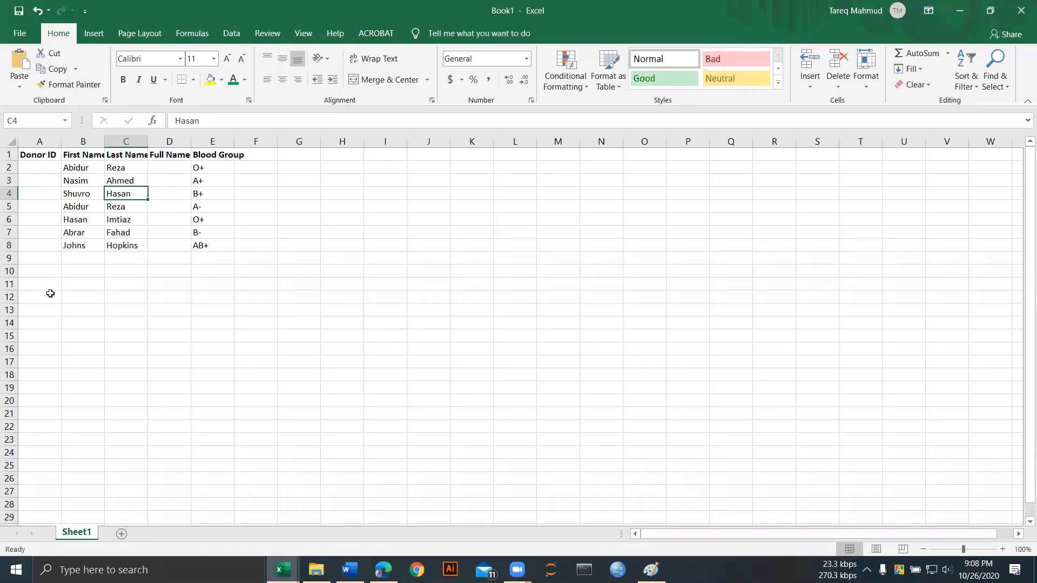
{"action": "left_click", "coordinate": [81, 141]}
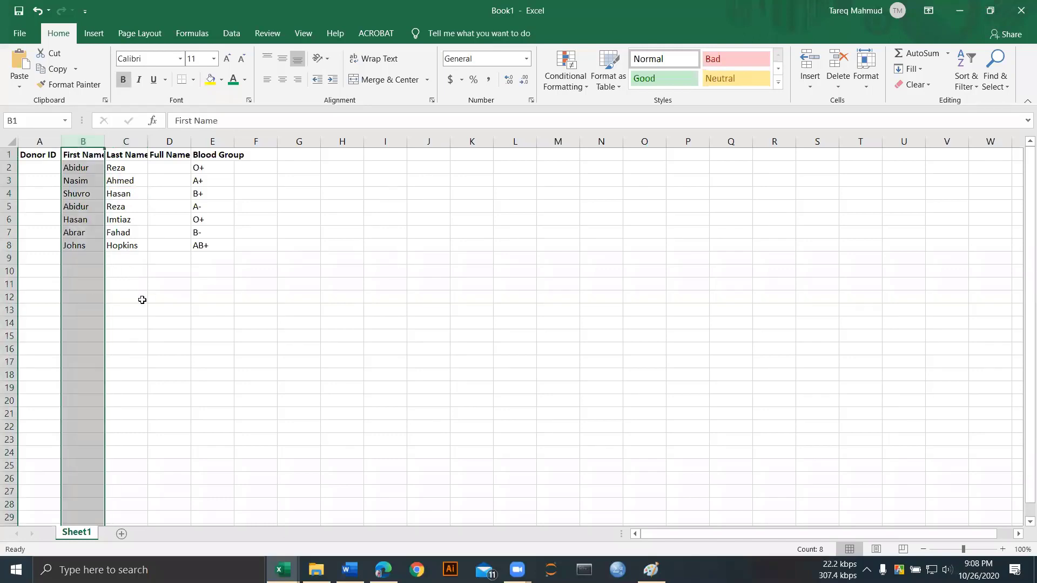
{"action": "scroll", "coordinate": [254, 380], "scroll_direction": "down", "scroll_amount": 6}
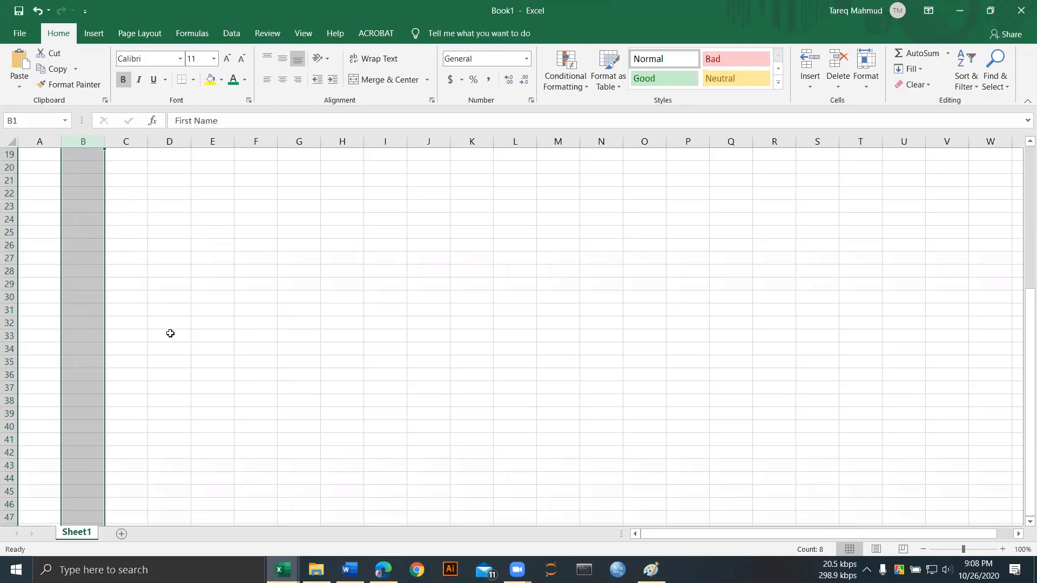
{"action": "scroll", "coordinate": [169, 334], "scroll_direction": "up", "scroll_amount": 6}
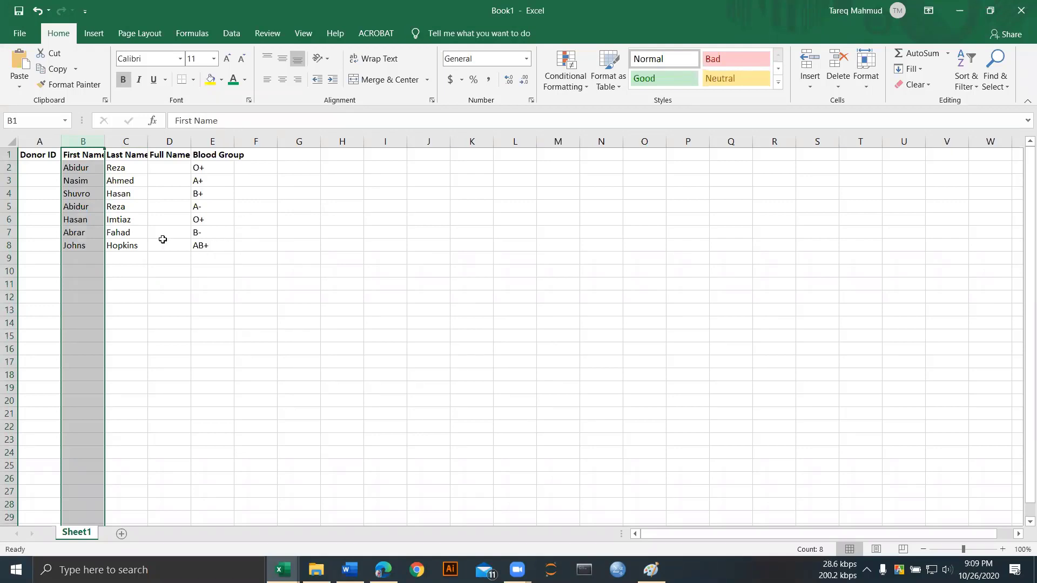
{"action": "scroll", "coordinate": [163, 239], "scroll_direction": "down", "scroll_amount": 2}
{"action": "scroll", "coordinate": [163, 239], "scroll_direction": "up", "scroll_amount": 2}
Step: Freeze the top row of the sheet and check it against the rows further down
{"action": "left_click", "coordinate": [177, 221]}
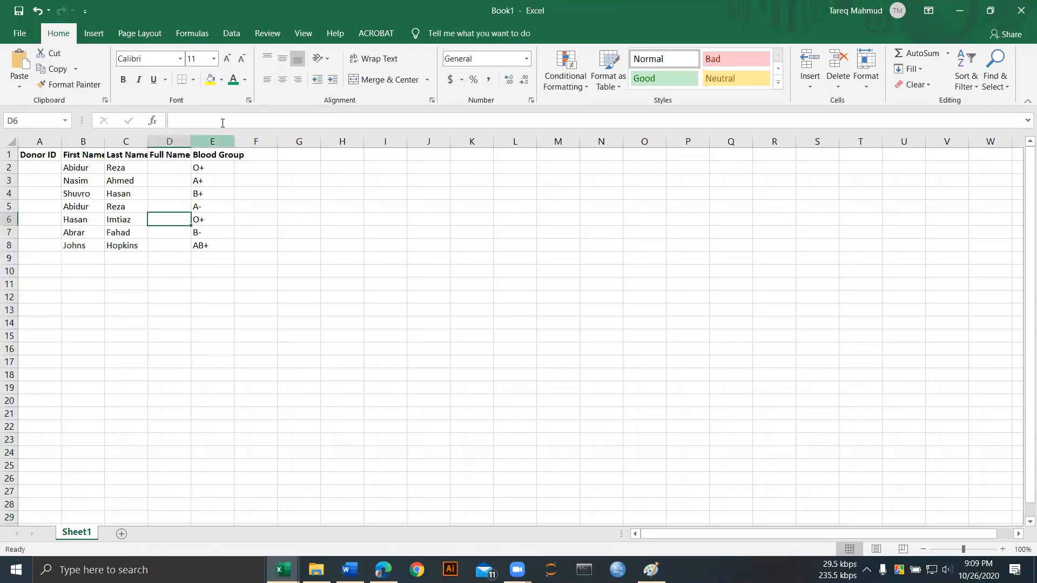
{"action": "left_click", "coordinate": [301, 35]}
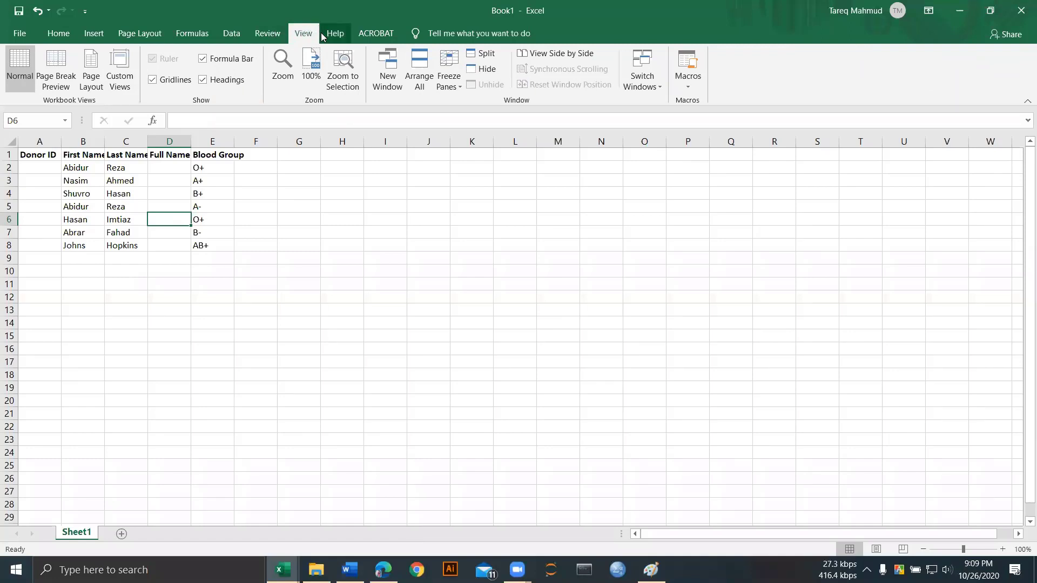
{"action": "left_click", "coordinate": [446, 82]}
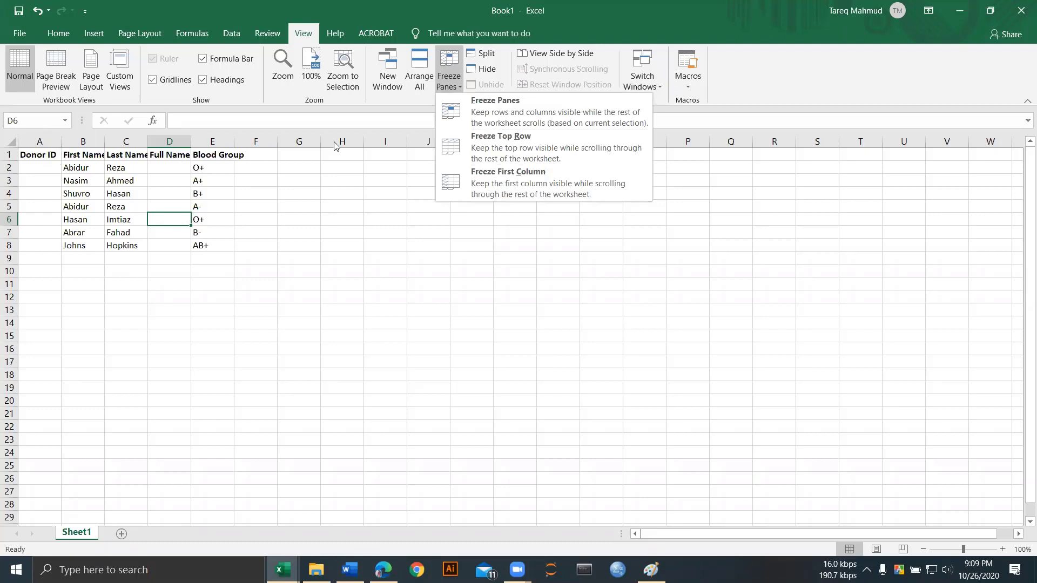
{"action": "left_click", "coordinate": [474, 143]}
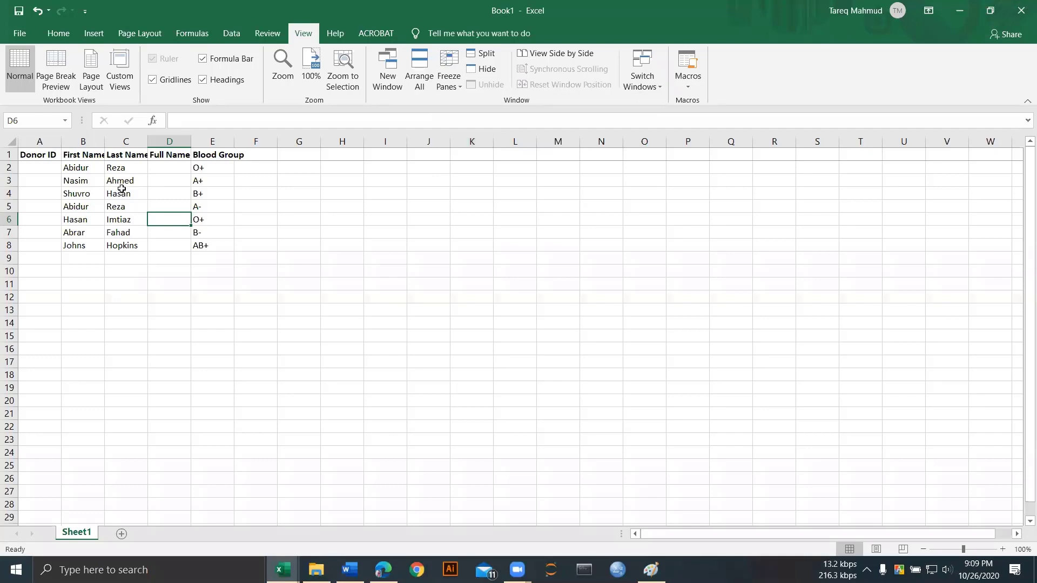
{"action": "scroll", "coordinate": [121, 189], "scroll_direction": "down", "scroll_amount": 2}
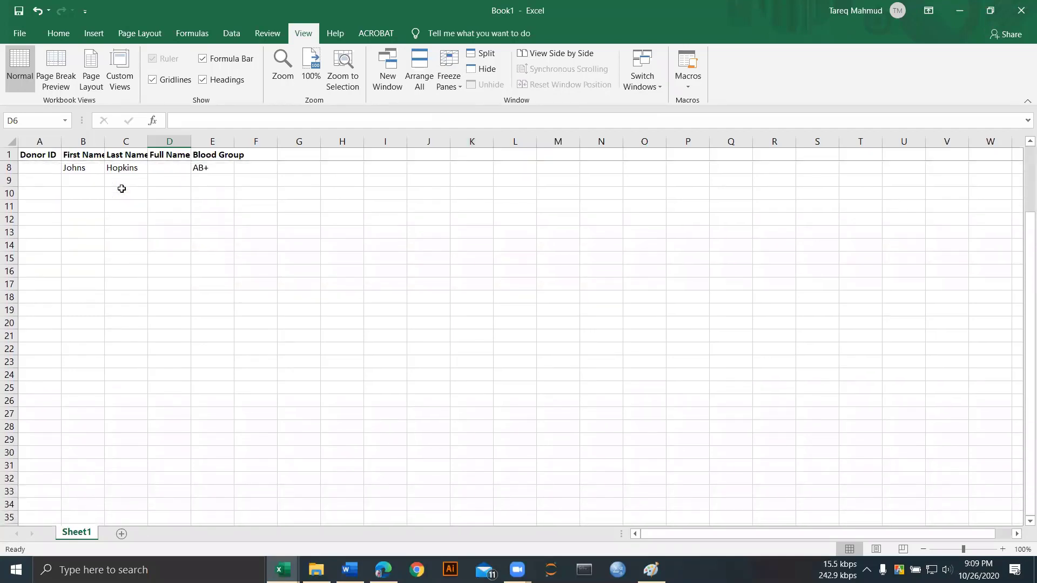
{"action": "scroll", "coordinate": [141, 237], "scroll_direction": "down", "scroll_amount": 1}
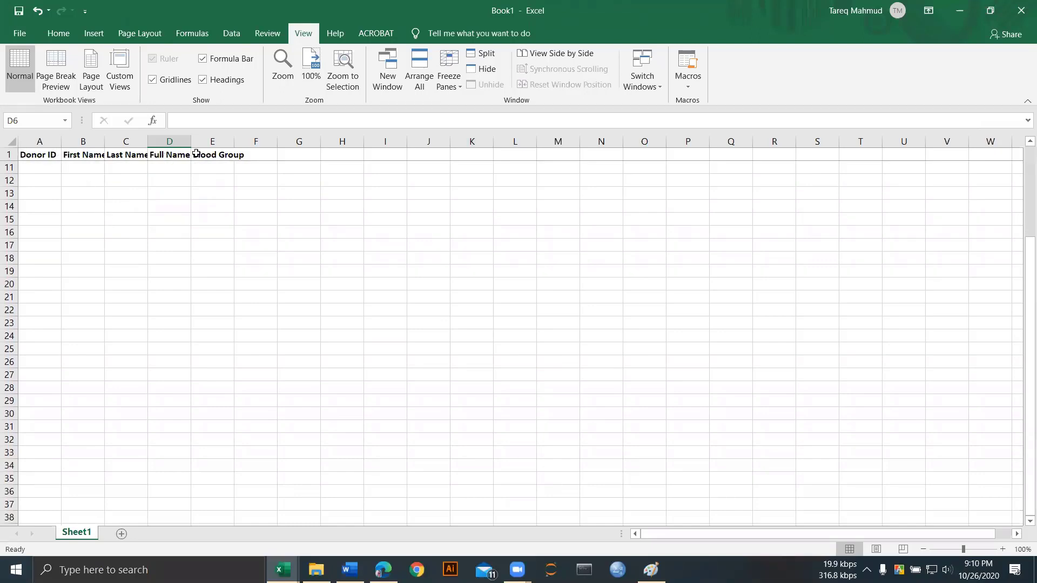
{"action": "scroll", "coordinate": [199, 153], "scroll_direction": "up", "scroll_amount": 3}
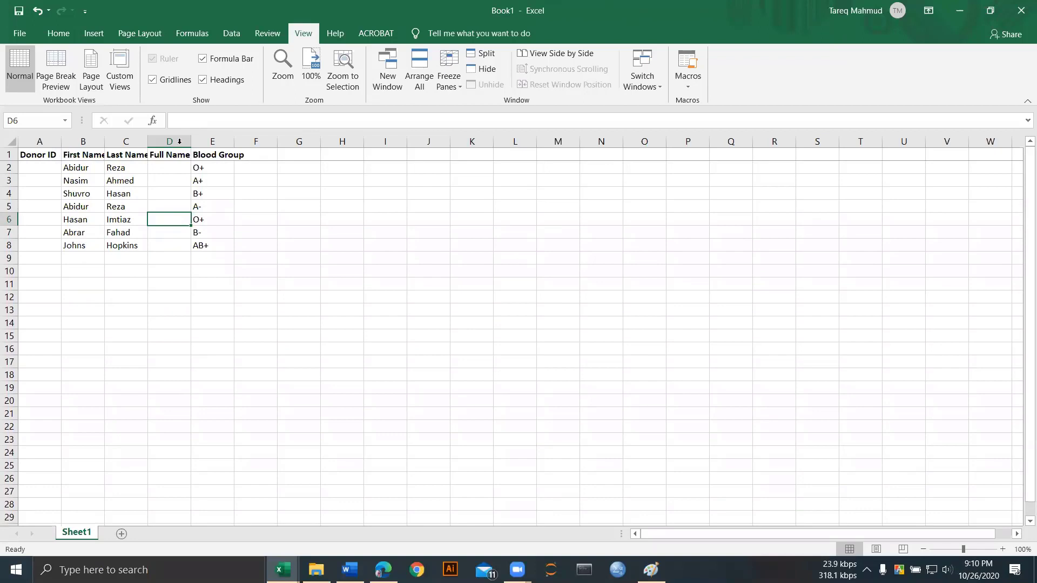
Step: AutoFit the widths of the First Name, Last Name, Full Name and Blood Group columns to their contents
{"action": "left_click", "coordinate": [63, 141]}
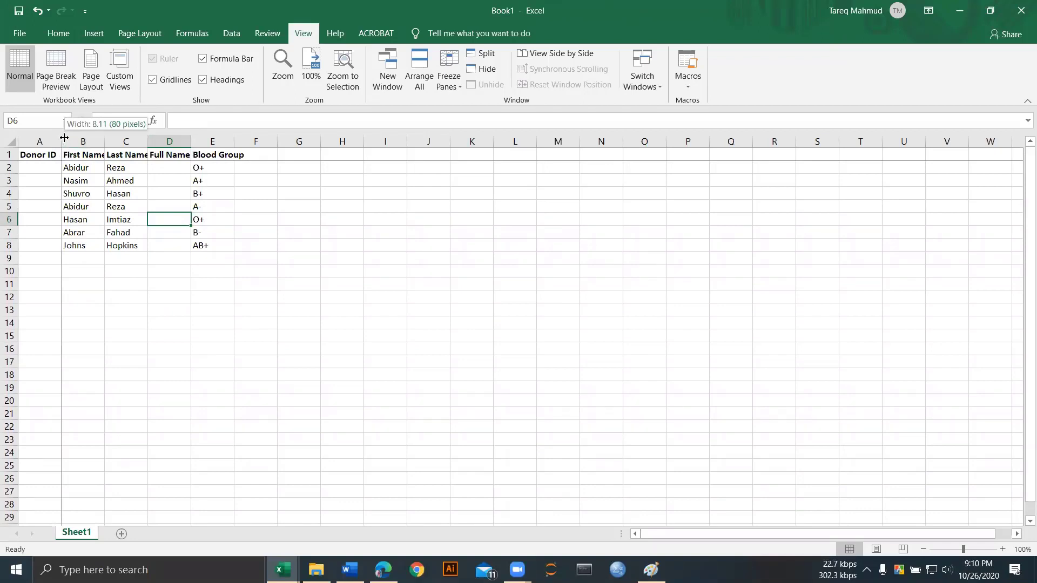
{"action": "double_click", "coordinate": [104, 141]}
{"action": "double_click", "coordinate": [153, 140]}
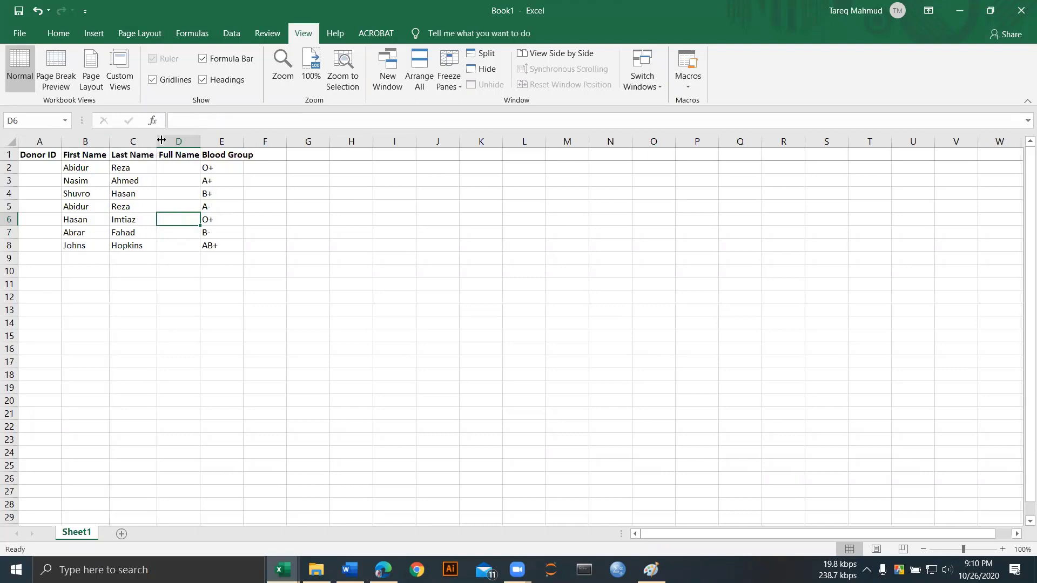
{"action": "double_click", "coordinate": [199, 140]}
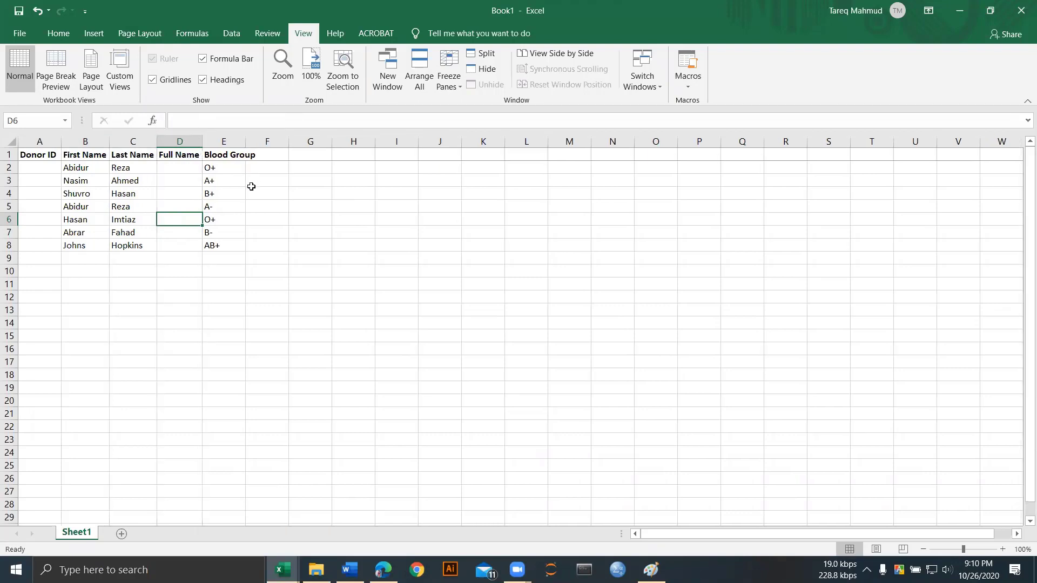
{"action": "double_click", "coordinate": [246, 139]}
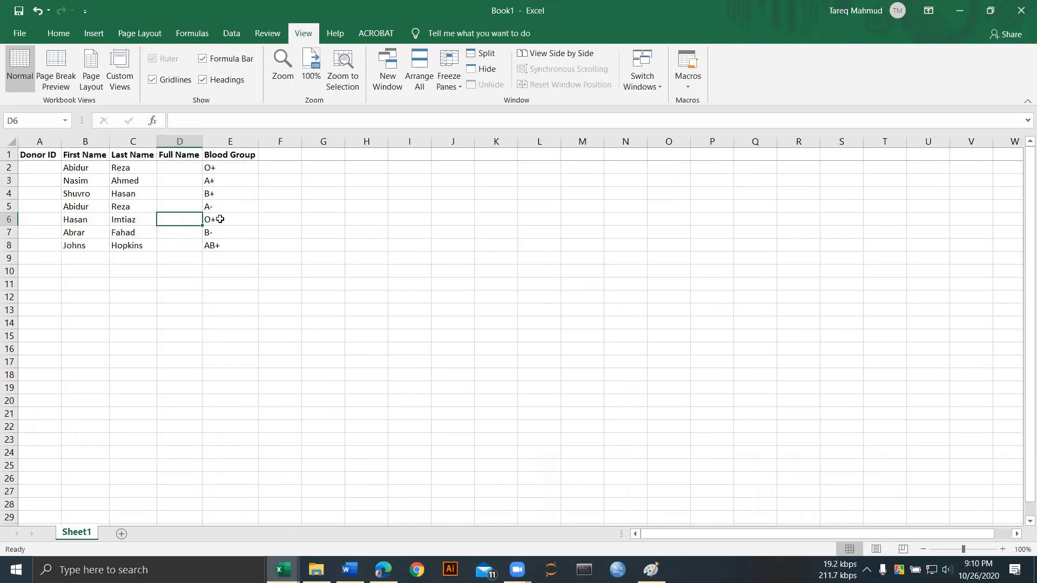
{"action": "scroll", "coordinate": [220, 218], "scroll_direction": "down", "scroll_amount": 3}
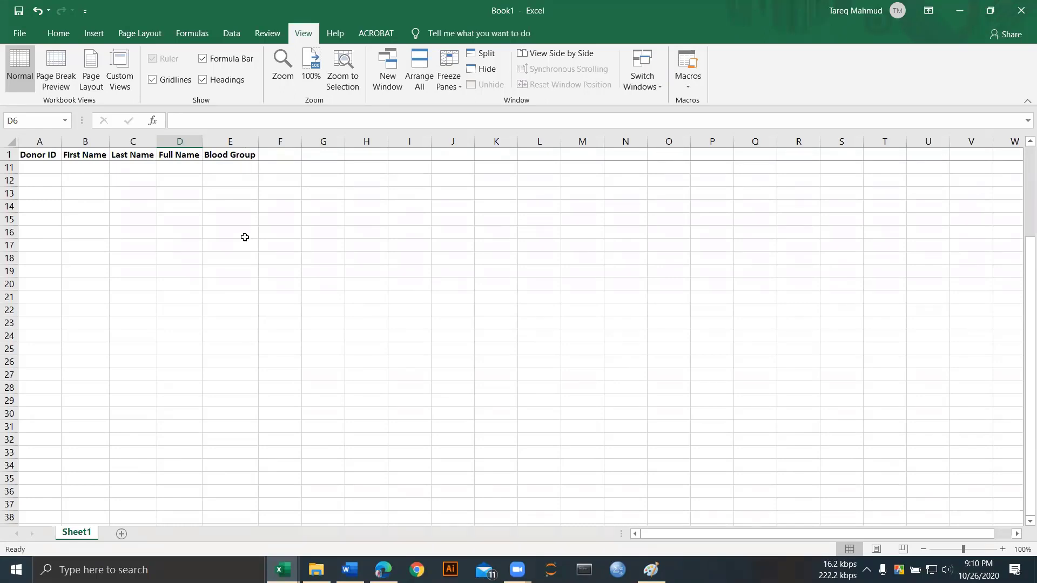
{"action": "scroll", "coordinate": [245, 237], "scroll_direction": "up", "scroll_amount": 1}
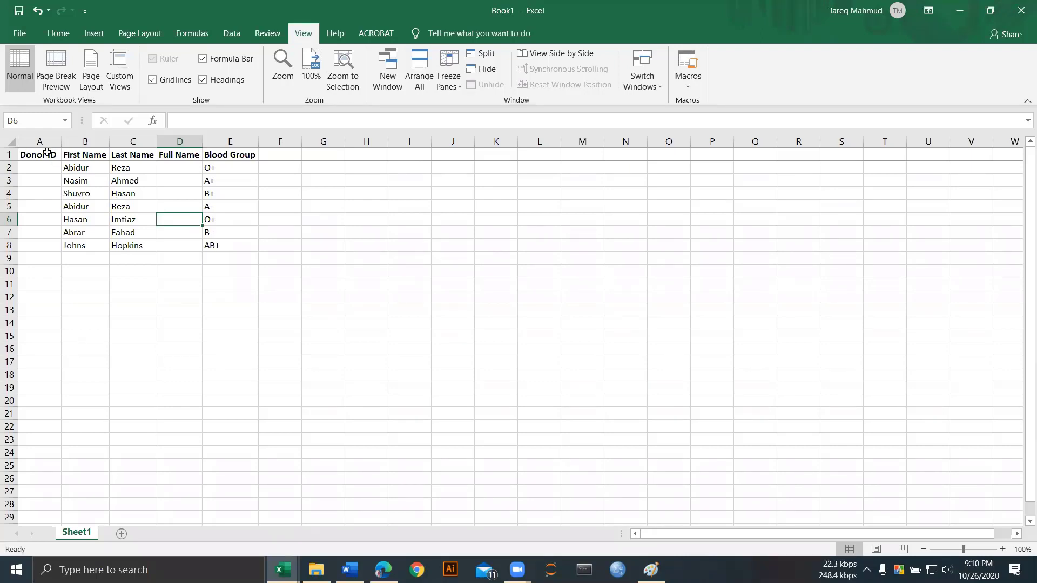
{"action": "left_click", "coordinate": [106, 221]}
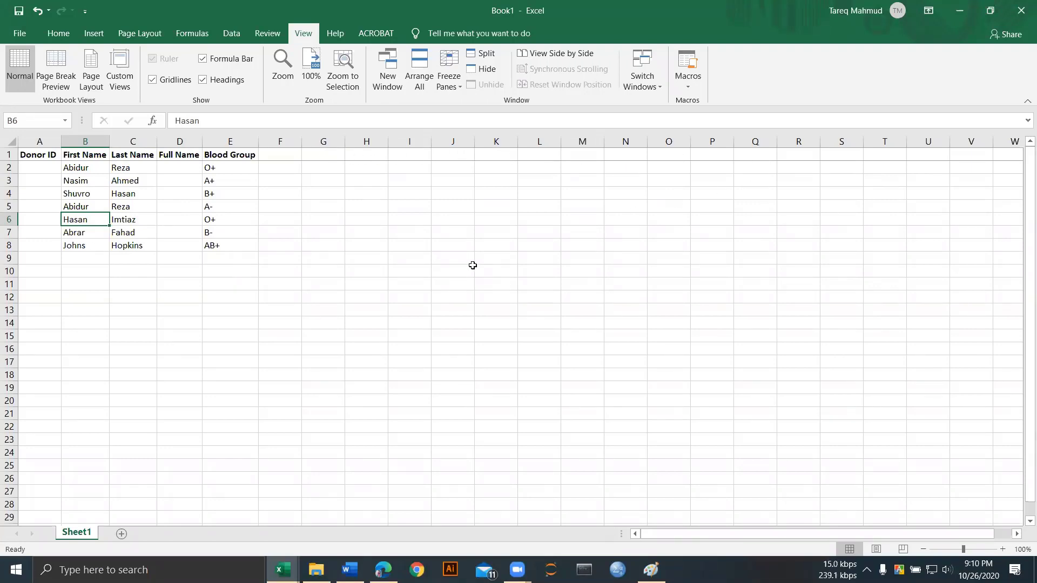
{"action": "left_click", "coordinate": [270, 206]}
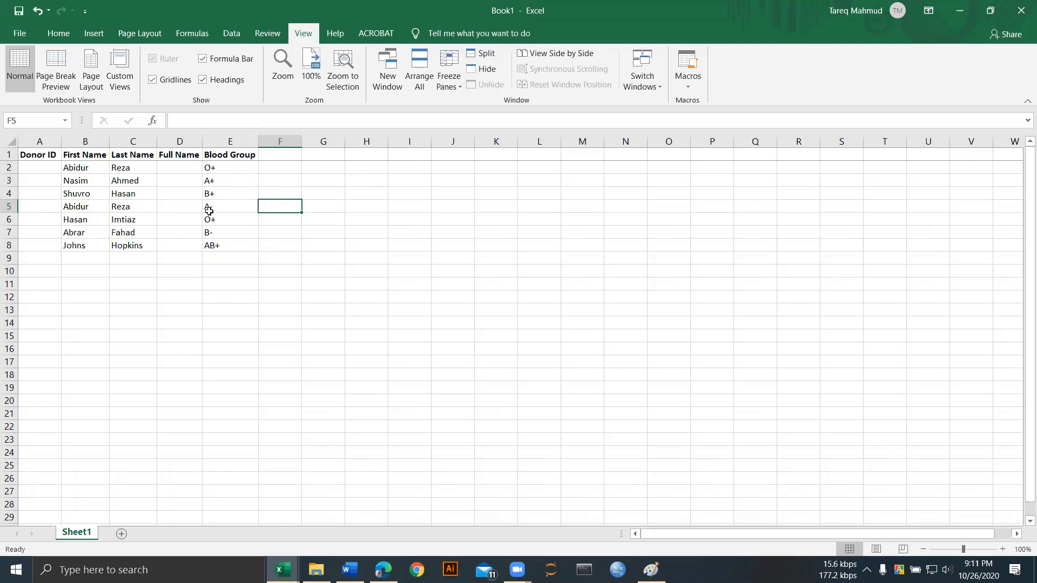
{"action": "left_click", "coordinate": [244, 144]}
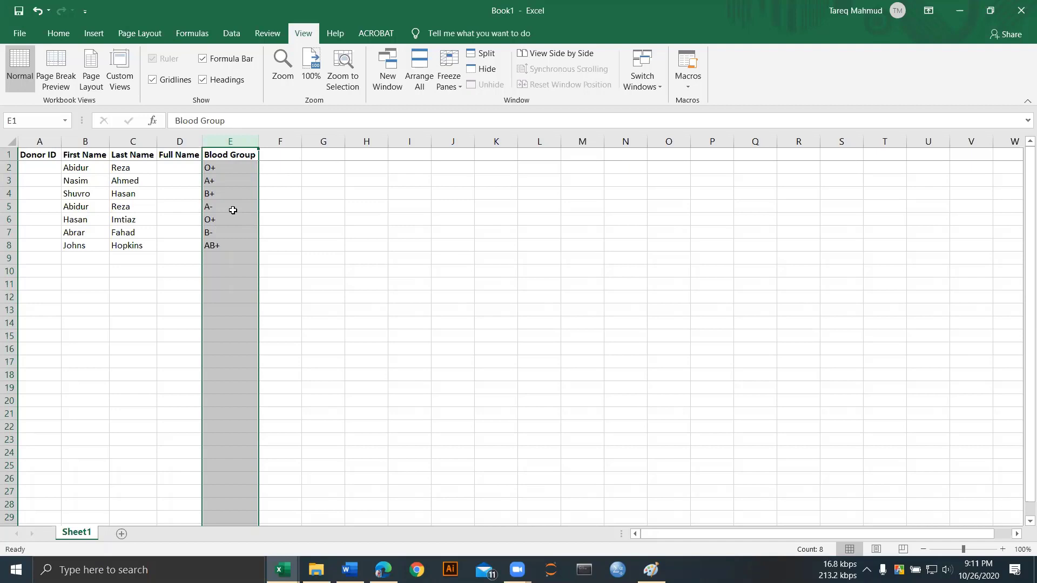
{"action": "right_click", "coordinate": [248, 145]}
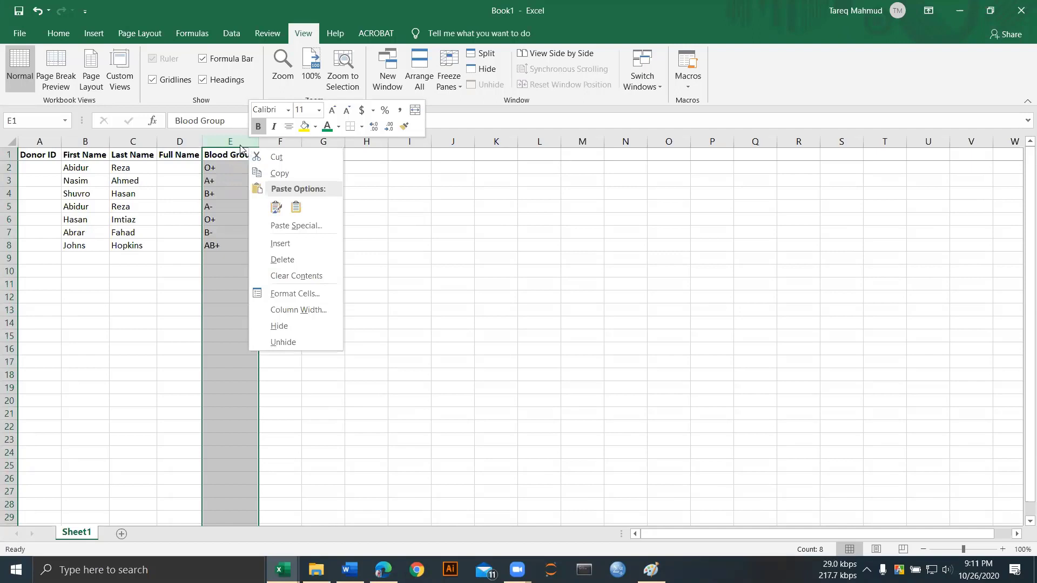
{"action": "key", "text": "Escape"}
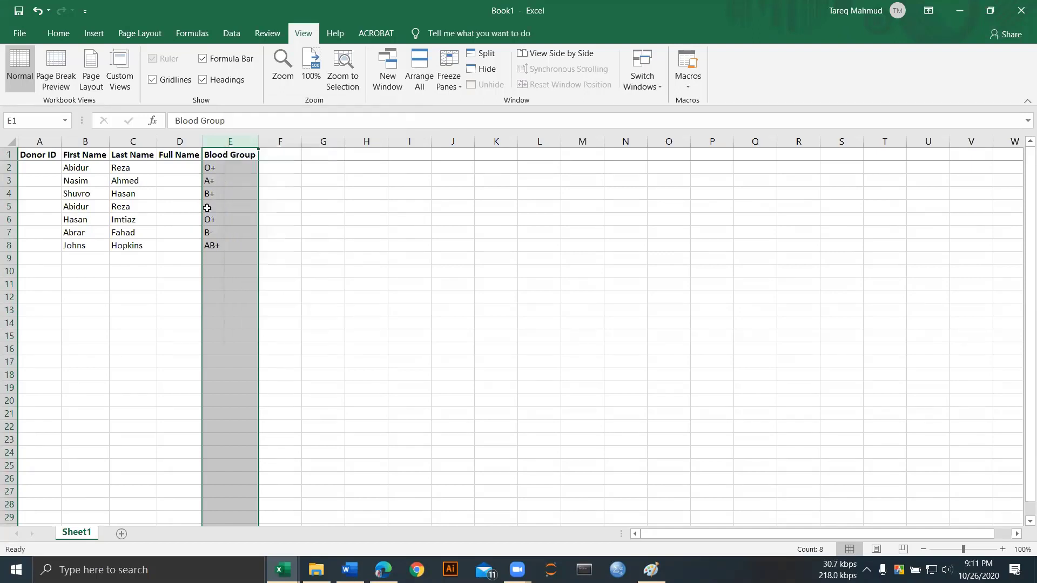
{"action": "left_click", "coordinate": [270, 206]}
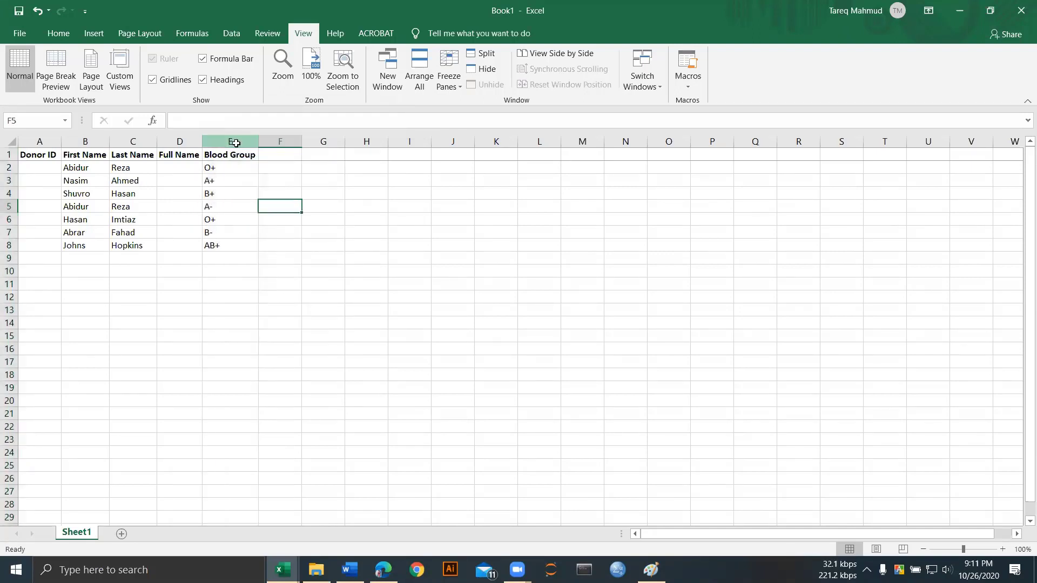
Step: Hide the Blood Group column (column E) and deselect it
{"action": "left_click", "coordinate": [230, 141]}
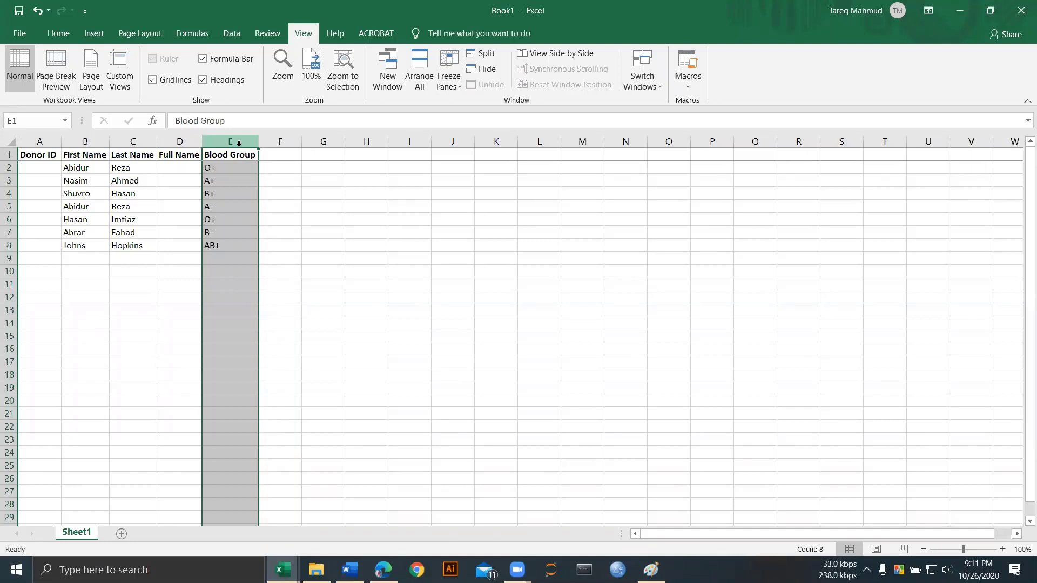
{"action": "right_click", "coordinate": [240, 149]}
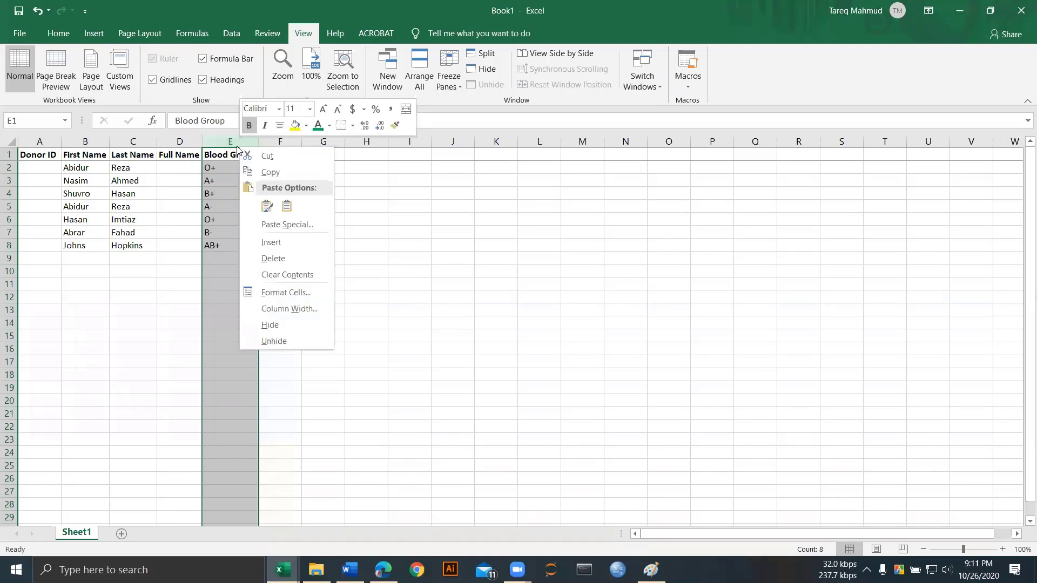
{"action": "left_click", "coordinate": [265, 326]}
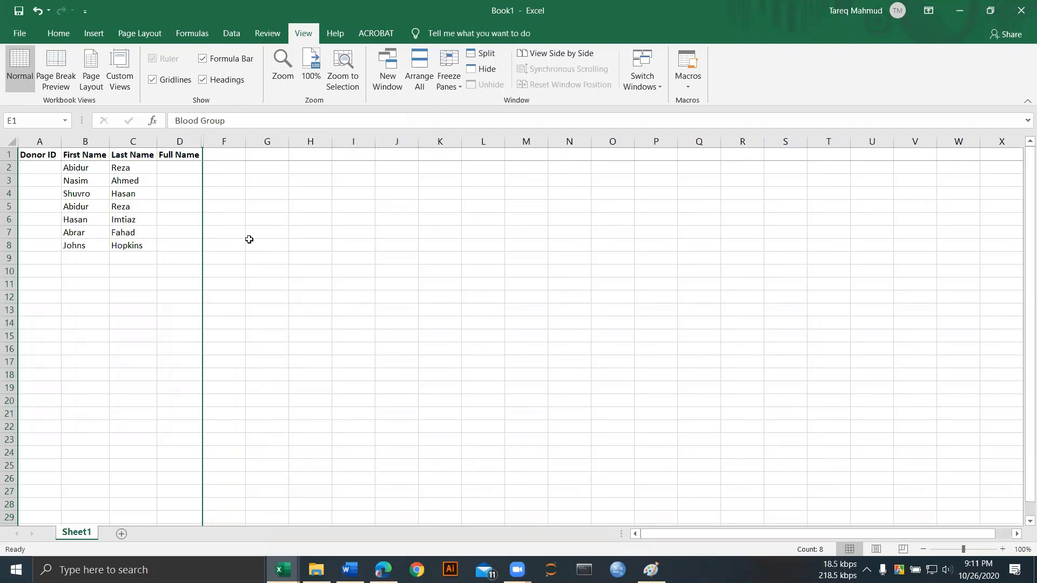
{"action": "left_click", "coordinate": [262, 184]}
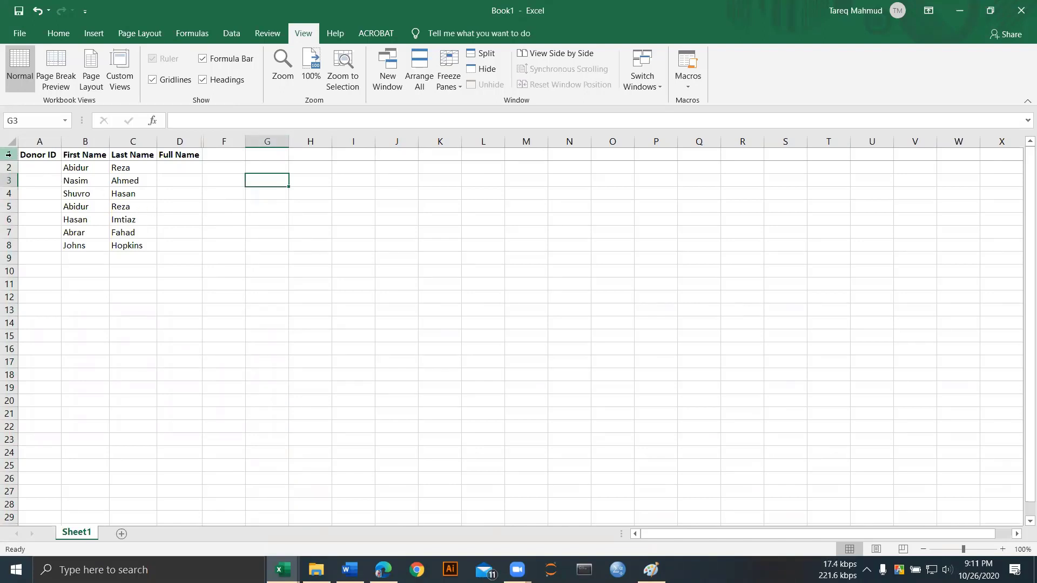
Step: Hide row 3 of the donor list and deselect it
{"action": "left_click", "coordinate": [8, 181]}
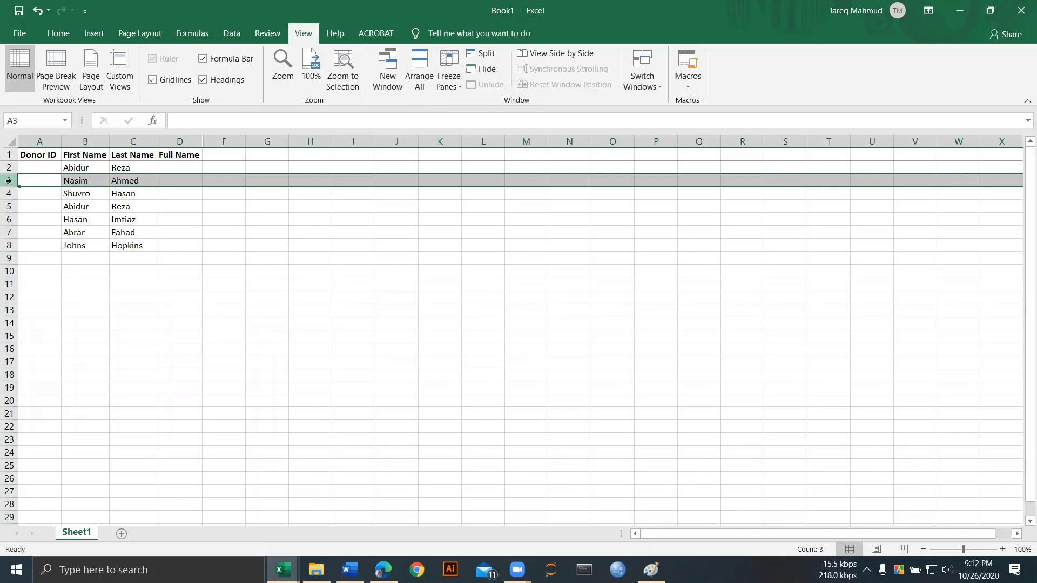
{"action": "right_click", "coordinate": [9, 181]}
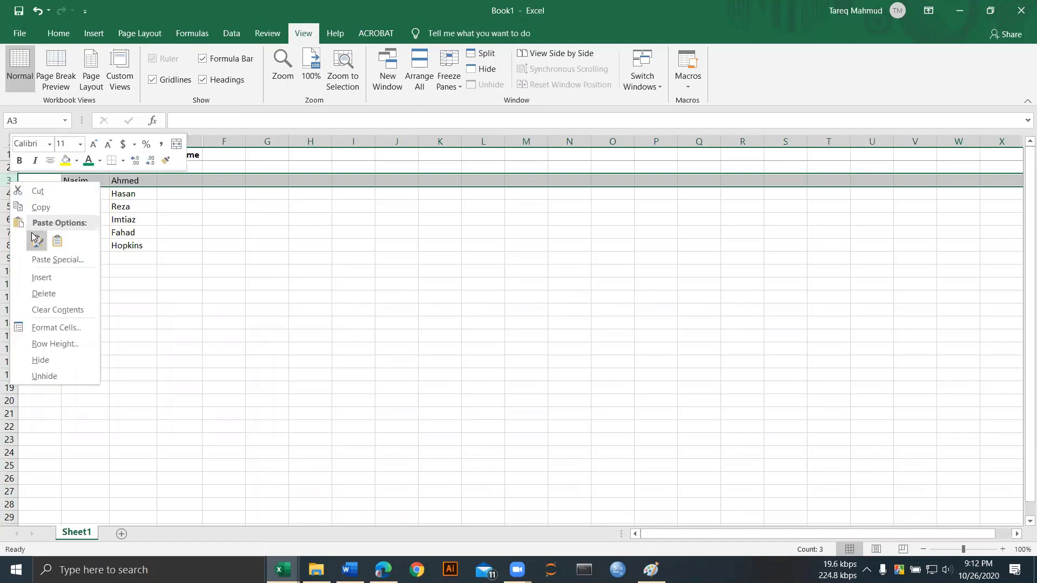
{"action": "left_click", "coordinate": [44, 362]}
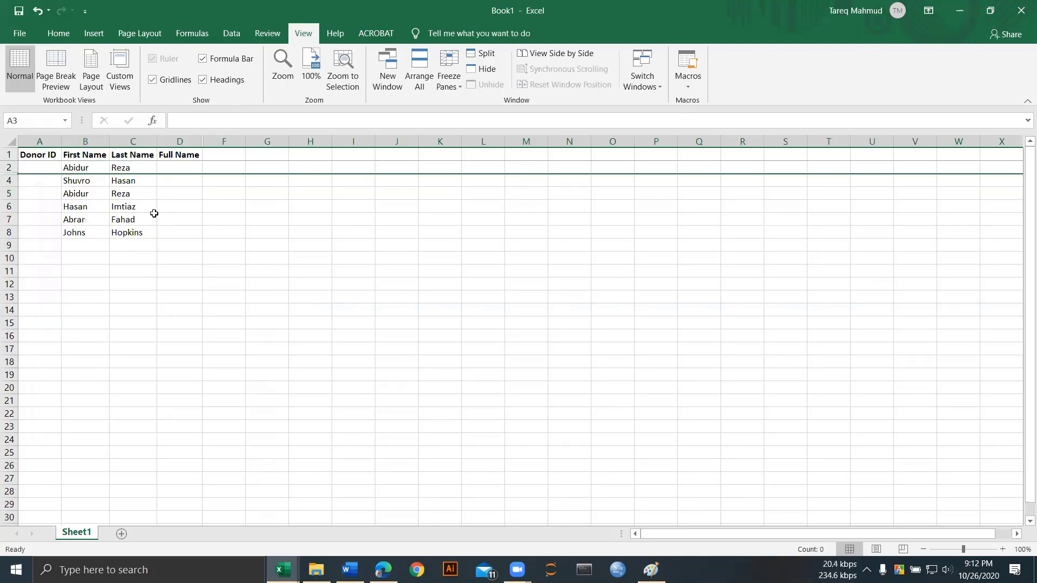
{"action": "left_click", "coordinate": [224, 235]}
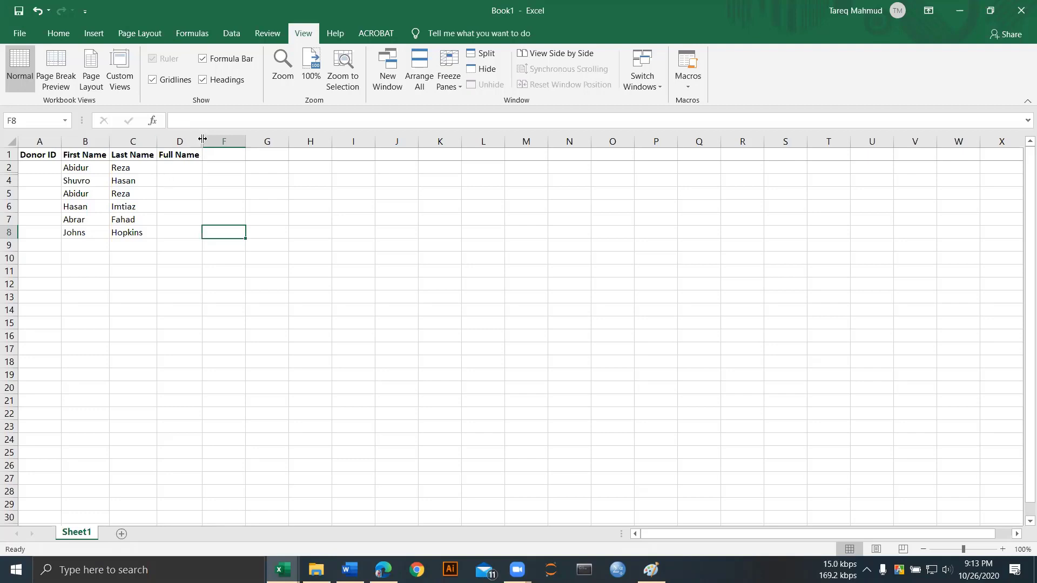
Step: Bring the hidden Blood Group column (column E) and hidden row 3 back into view by widening them from their header borders
{"action": "left_click_drag", "start_coordinate": [202, 139], "coordinate": [260, 139]}
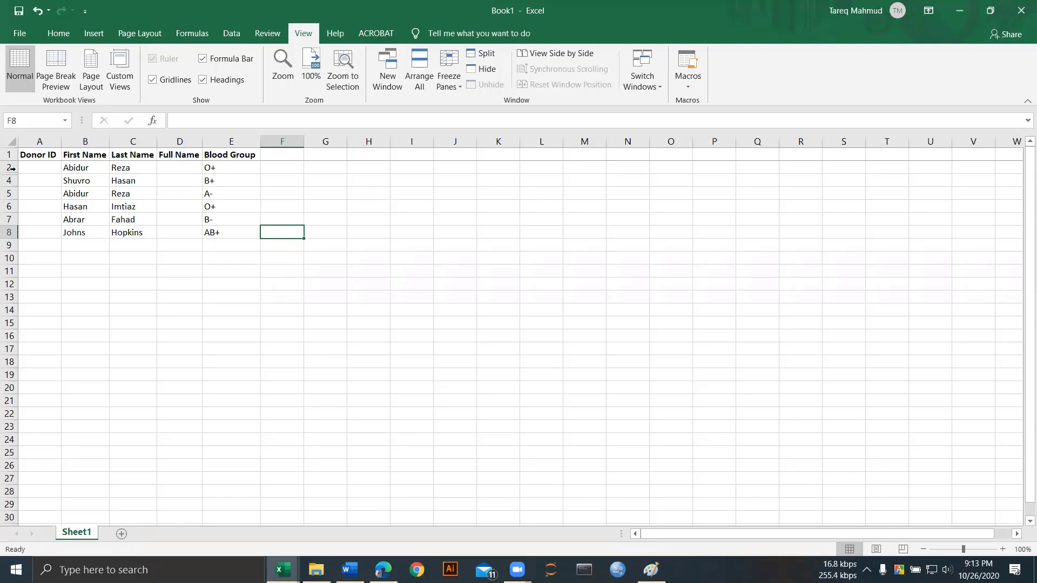
{"action": "left_click_drag", "start_coordinate": [16, 174], "coordinate": [16, 189]}
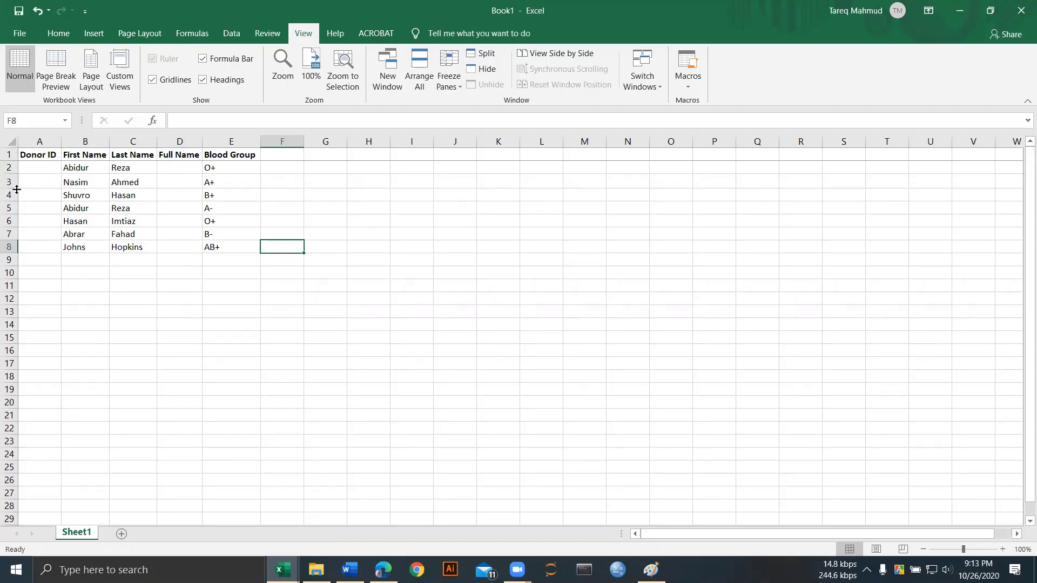
{"action": "left_click_drag", "start_coordinate": [16, 189], "coordinate": [15, 187]}
Step: Hide row 3 once more, unhide it with the Unhide command, and deselect the row
{"action": "left_click", "coordinate": [12, 184]}
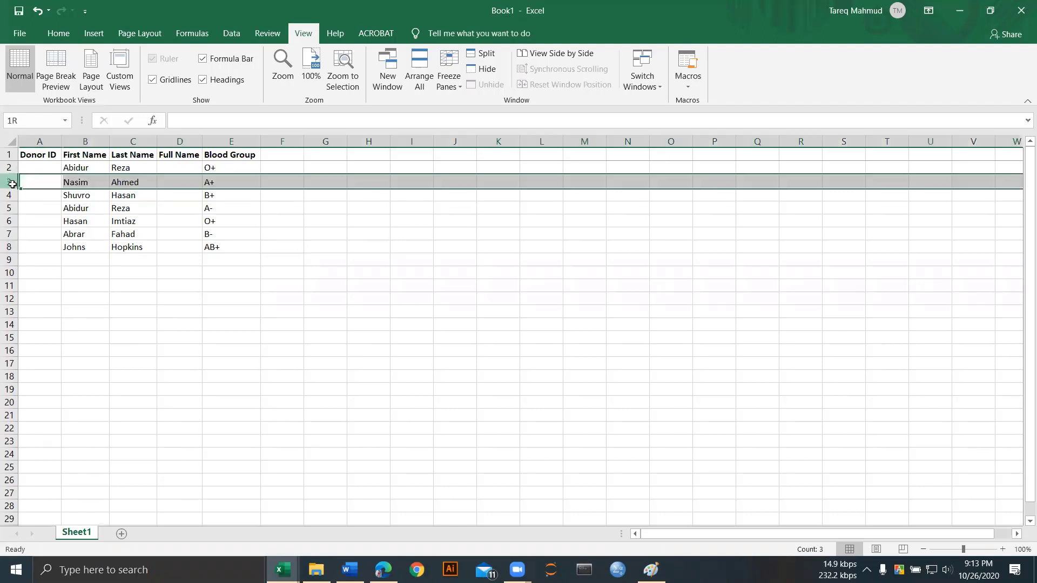
{"action": "right_click", "coordinate": [13, 184]}
{"action": "left_click", "coordinate": [55, 361]}
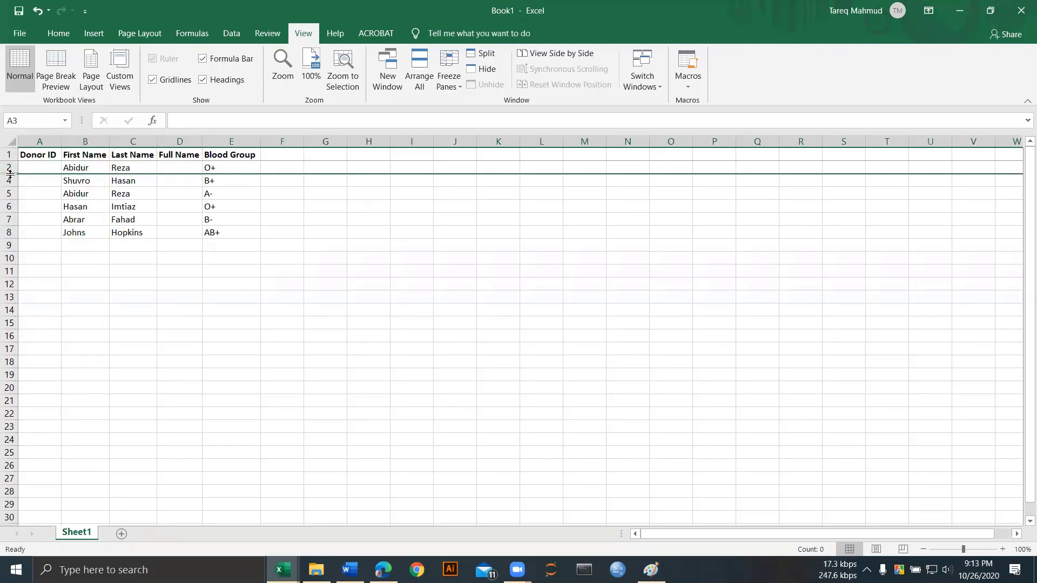
{"action": "right_click", "coordinate": [10, 171]}
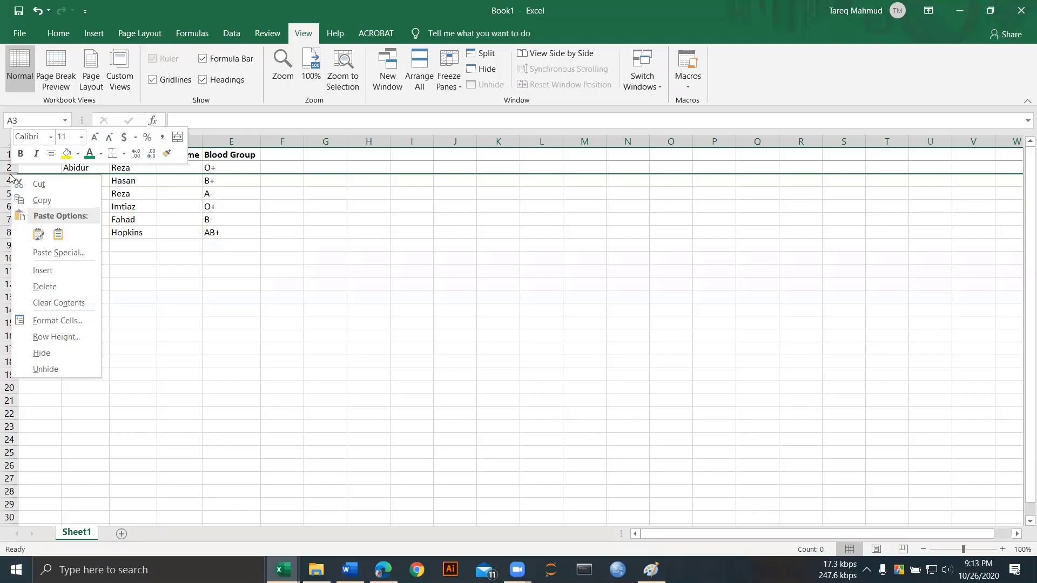
{"action": "left_click", "coordinate": [50, 370]}
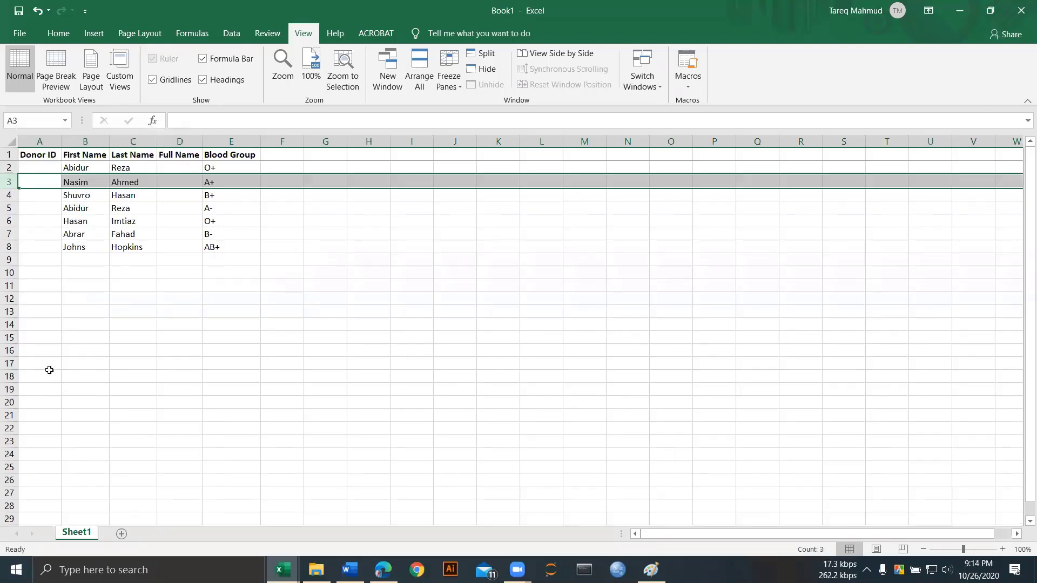
{"action": "left_click", "coordinate": [129, 219]}
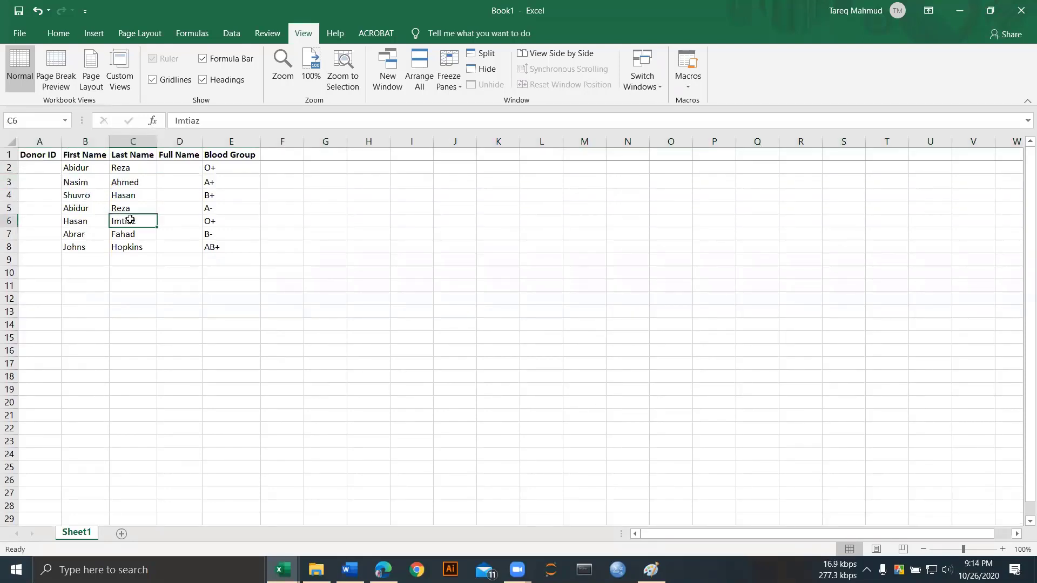
{"action": "left_click", "coordinate": [11, 181]}
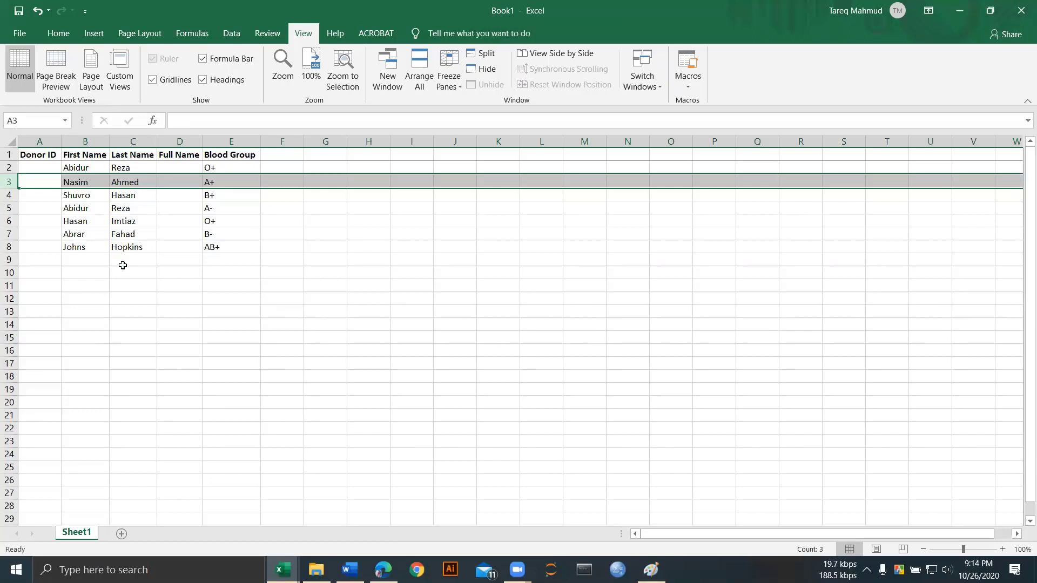
{"action": "left_click", "coordinate": [141, 234]}
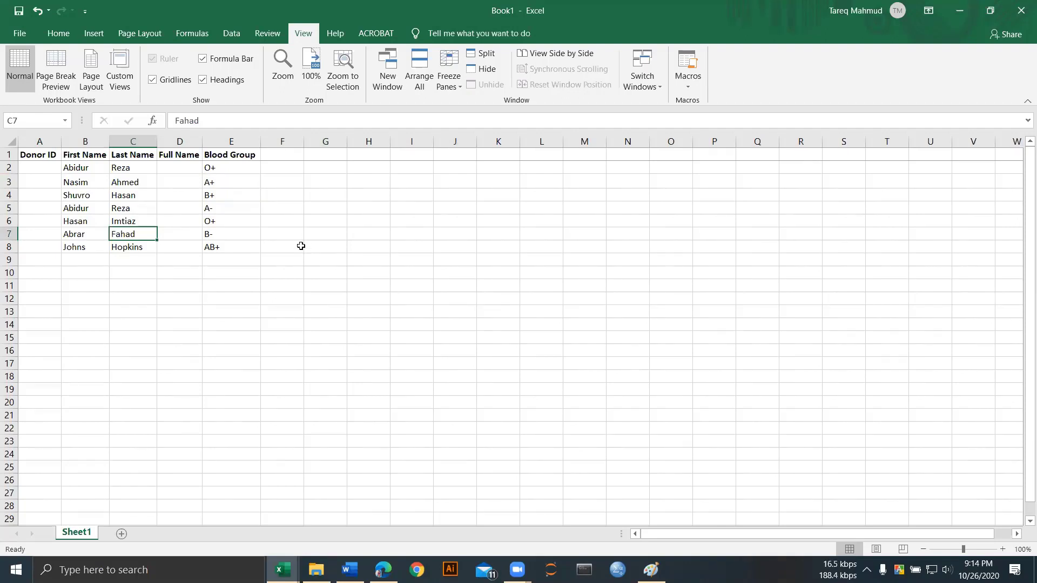
{"action": "left_click", "coordinate": [34, 169]}
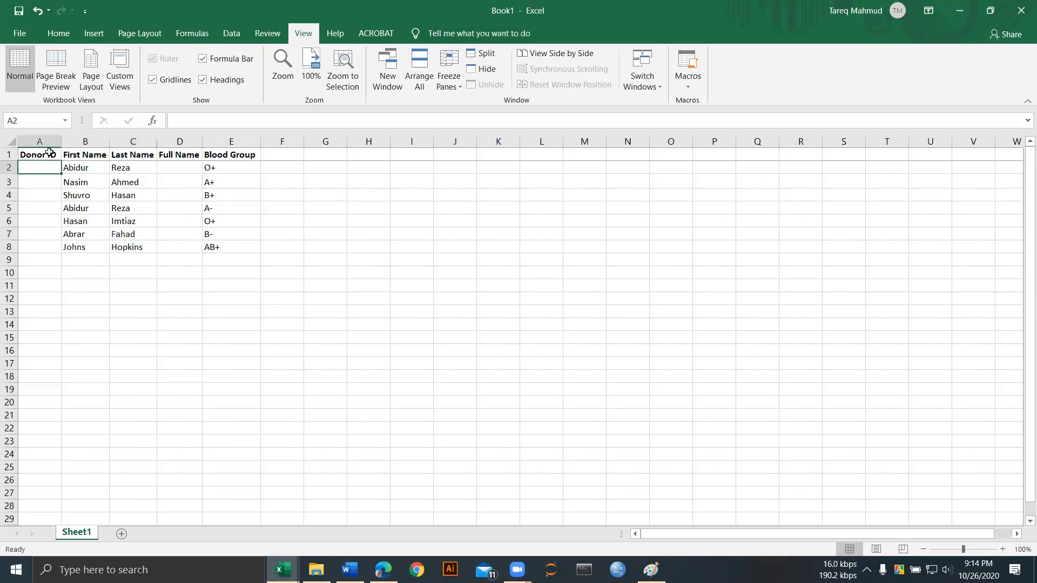
{"action": "left_click", "coordinate": [46, 183]}
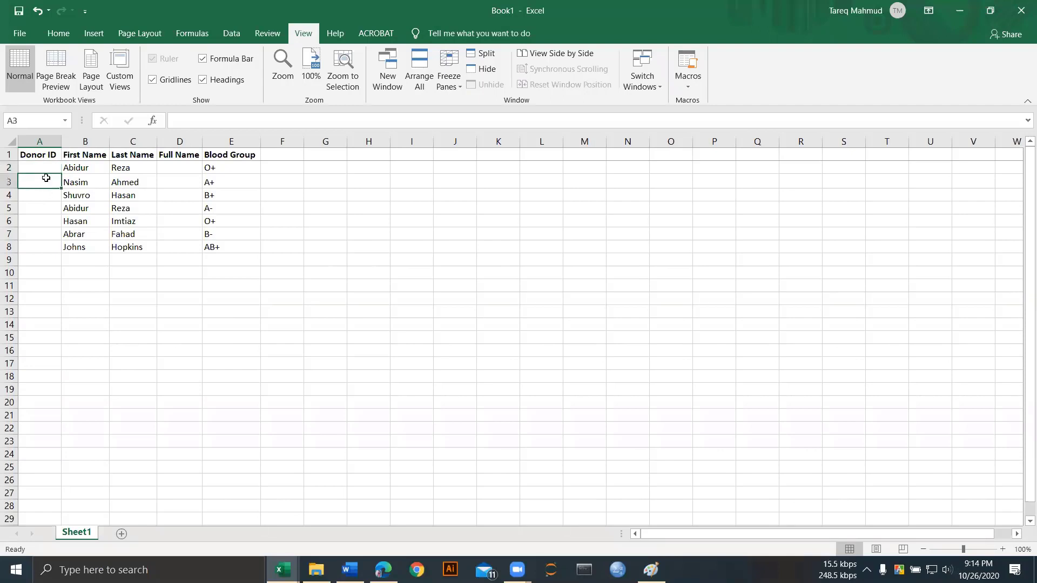
{"action": "left_click", "coordinate": [47, 168]}
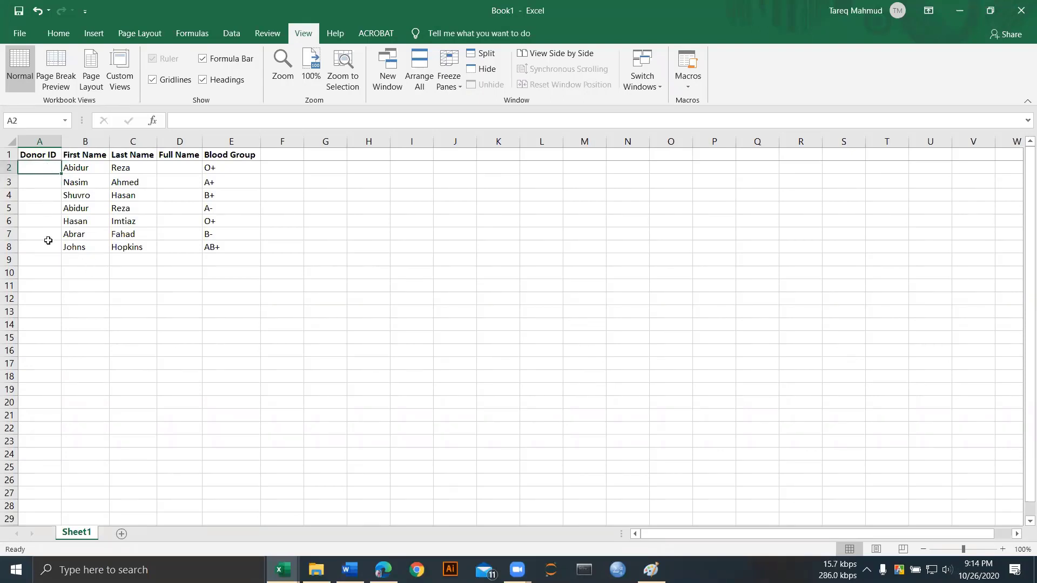
{"action": "left_click", "coordinate": [47, 183]}
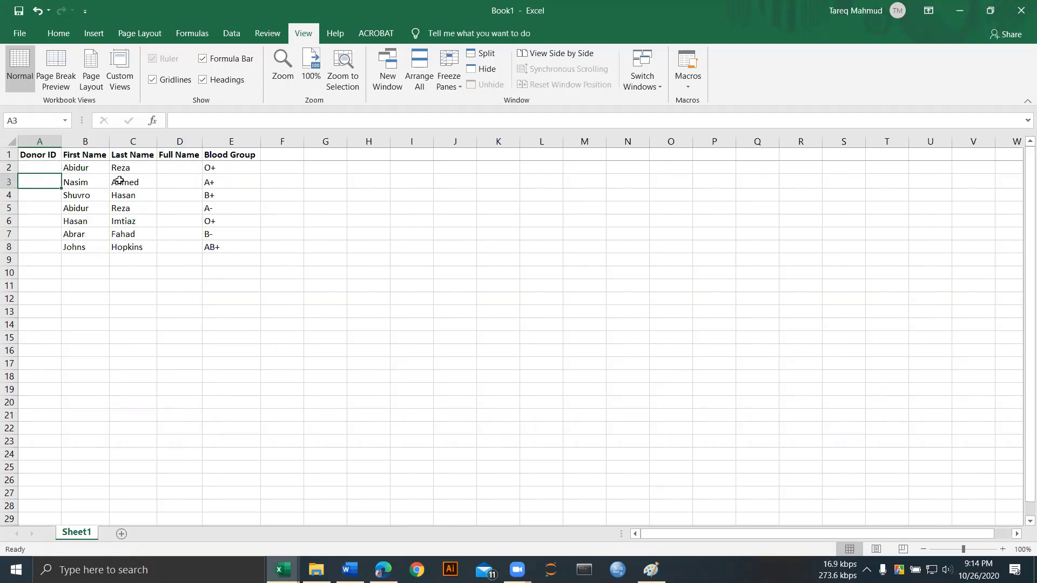
Step: Enter 1 in A2 and 2 in A3 as the first two Donor IDs
{"action": "left_click", "coordinate": [39, 167]}
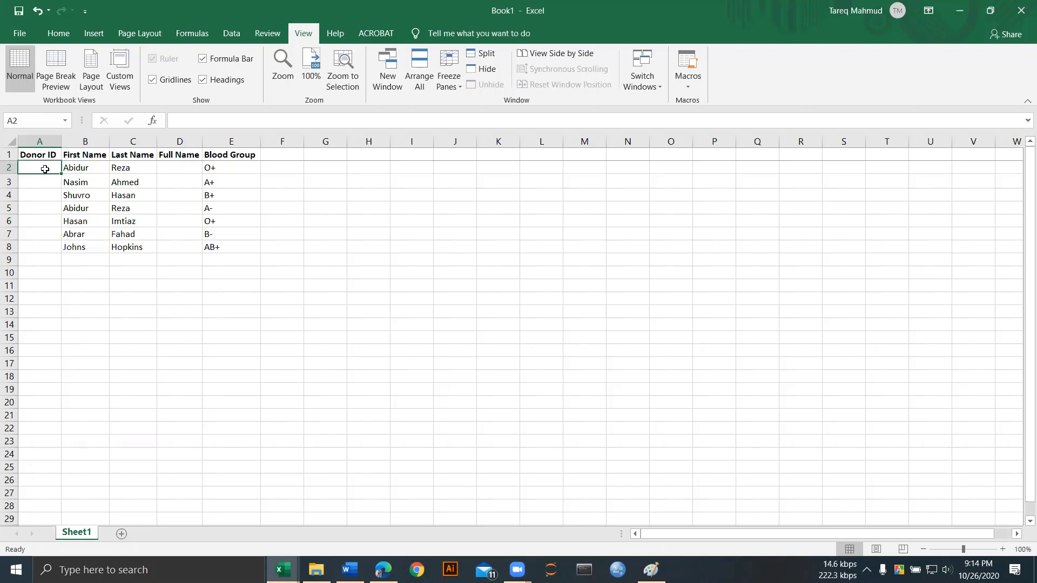
{"action": "type", "text": "1"}
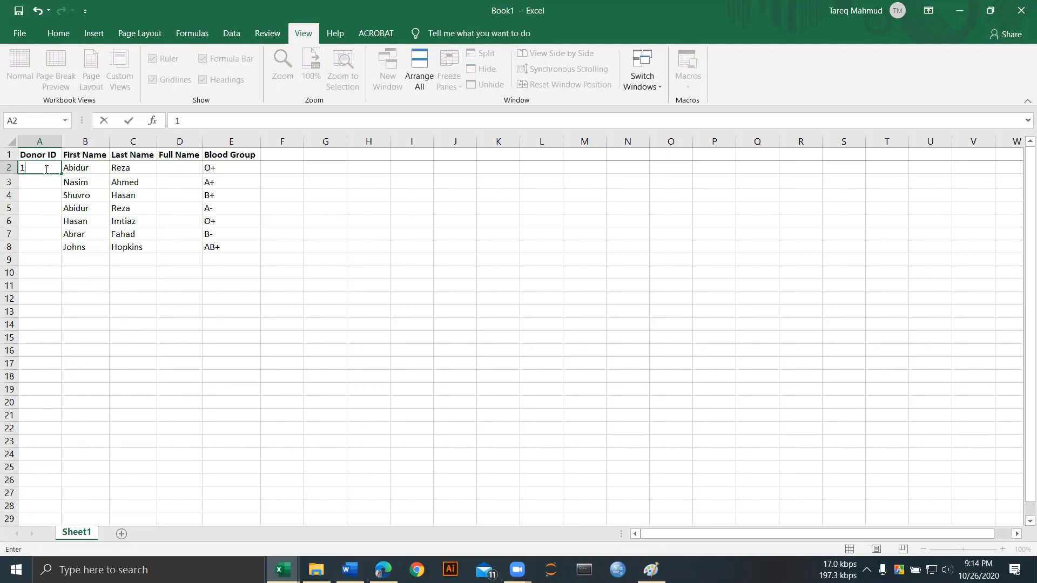
{"action": "key", "text": "Return"}
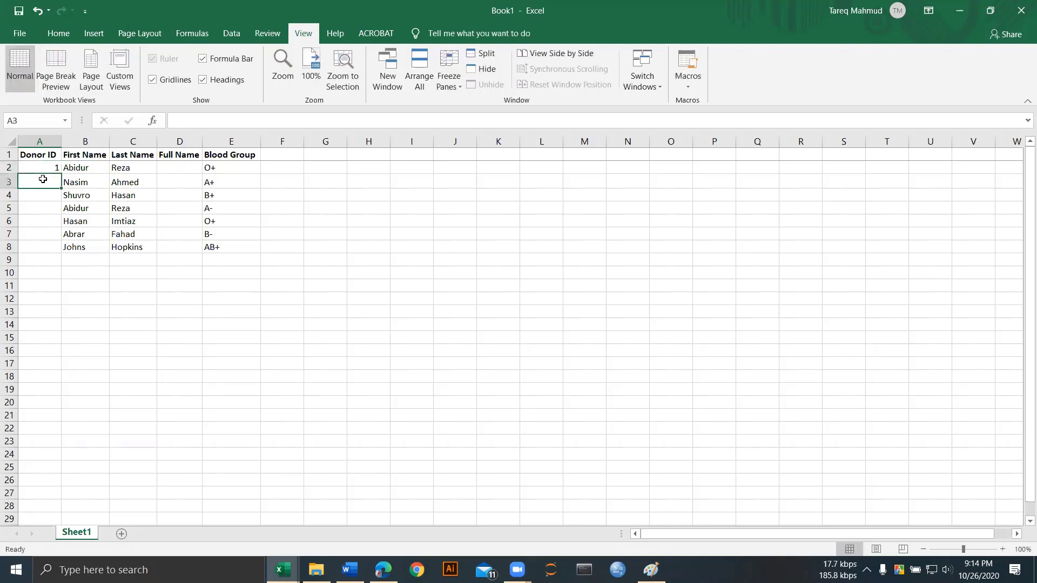
{"action": "type", "text": "2"}
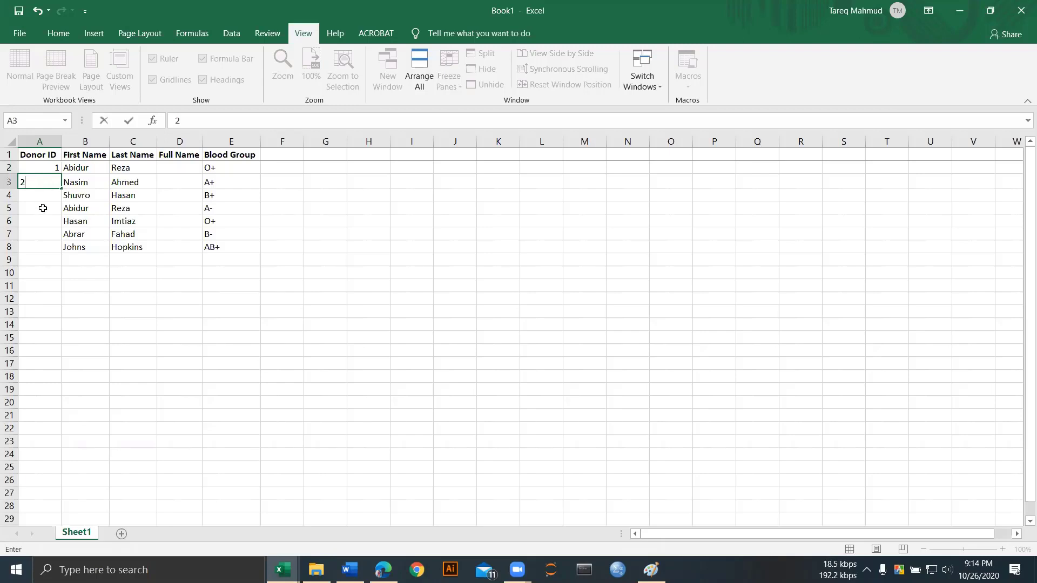
{"action": "key", "text": "Return"}
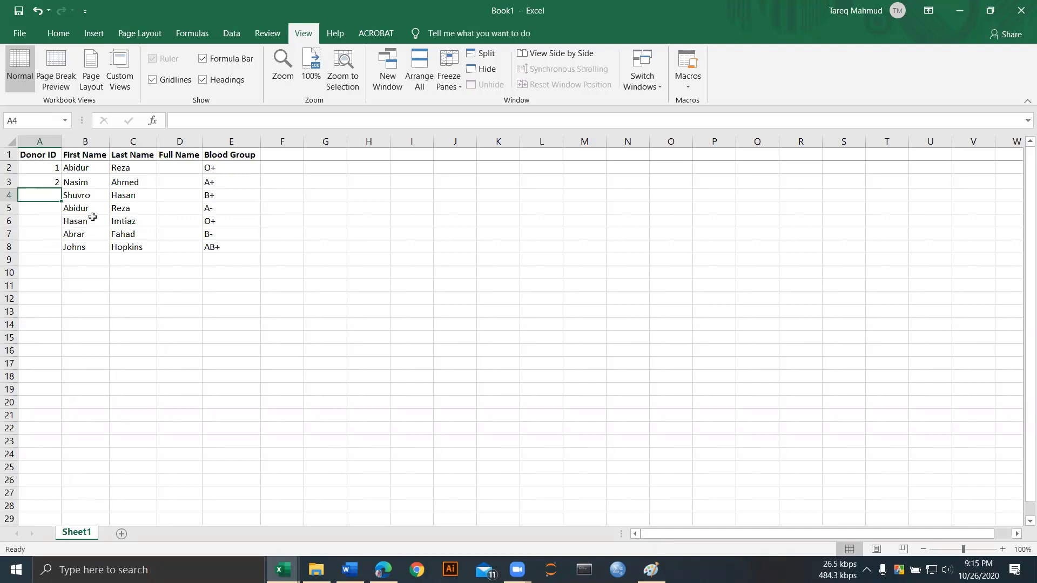
{"action": "left_click", "coordinate": [42, 182]}
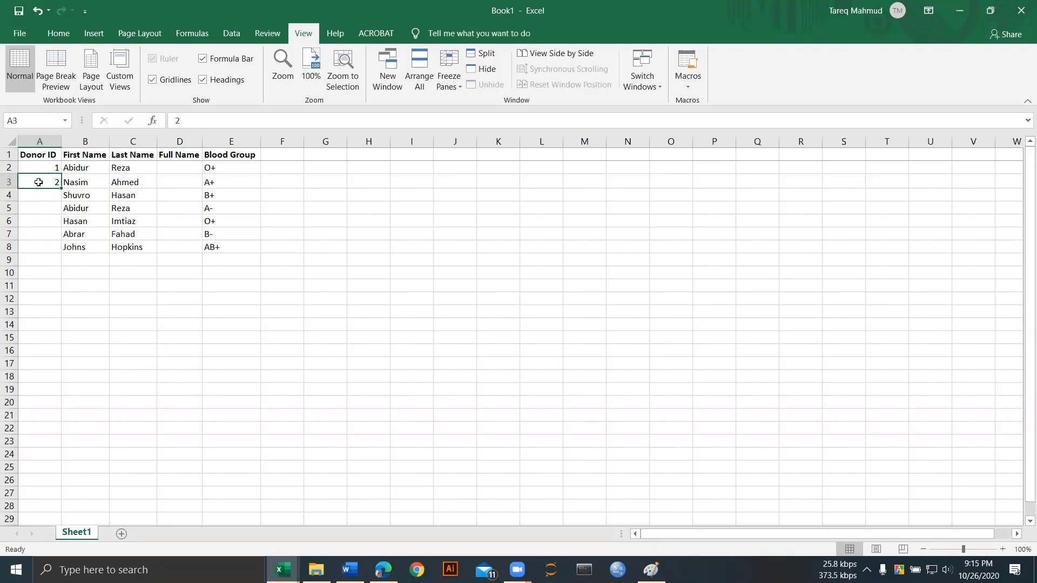
{"action": "left_click", "coordinate": [34, 162]}
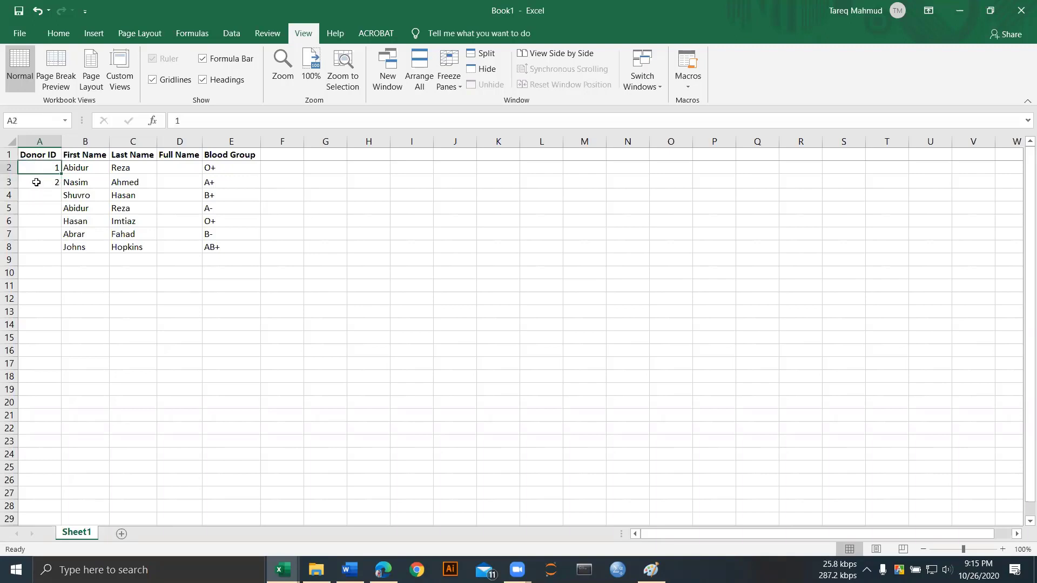
{"action": "left_click", "coordinate": [35, 181]}
{"action": "left_click", "coordinate": [38, 163]}
{"action": "left_click", "coordinate": [41, 179]}
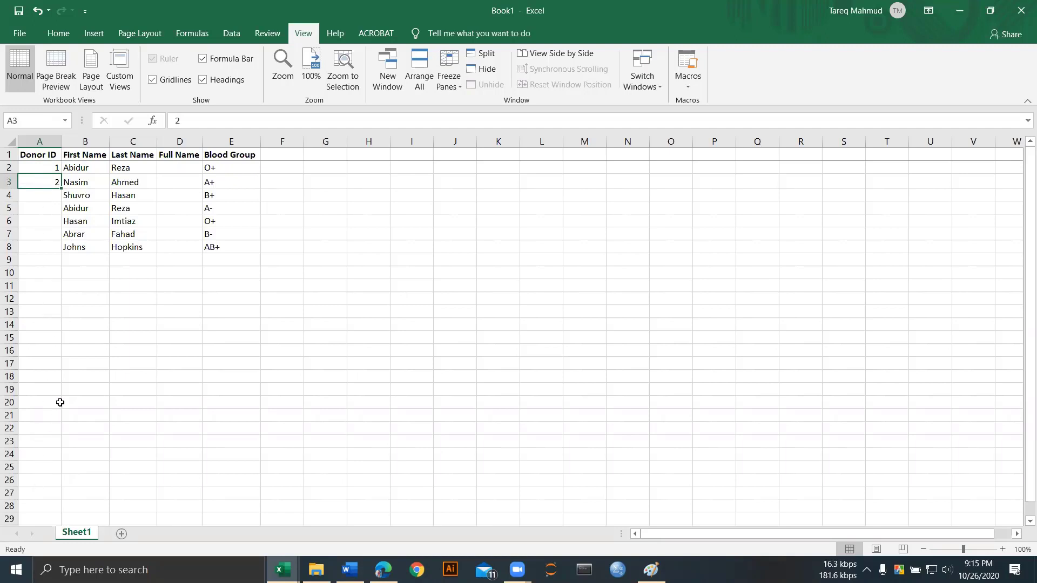
{"action": "left_click", "coordinate": [34, 172]}
{"action": "left_click", "coordinate": [36, 185]}
{"action": "left_click", "coordinate": [38, 169]}
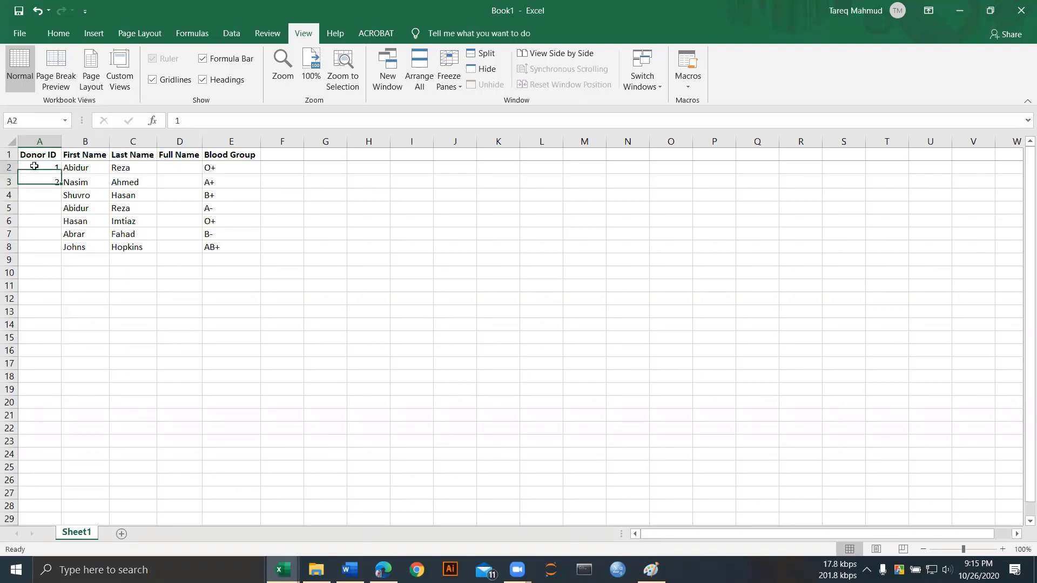
Step: Extend the Donor ID series from A2:A3 down to row 22 with AutoFill, and deselect the range
{"action": "left_click_drag", "start_coordinate": [40, 172], "coordinate": [41, 181]}
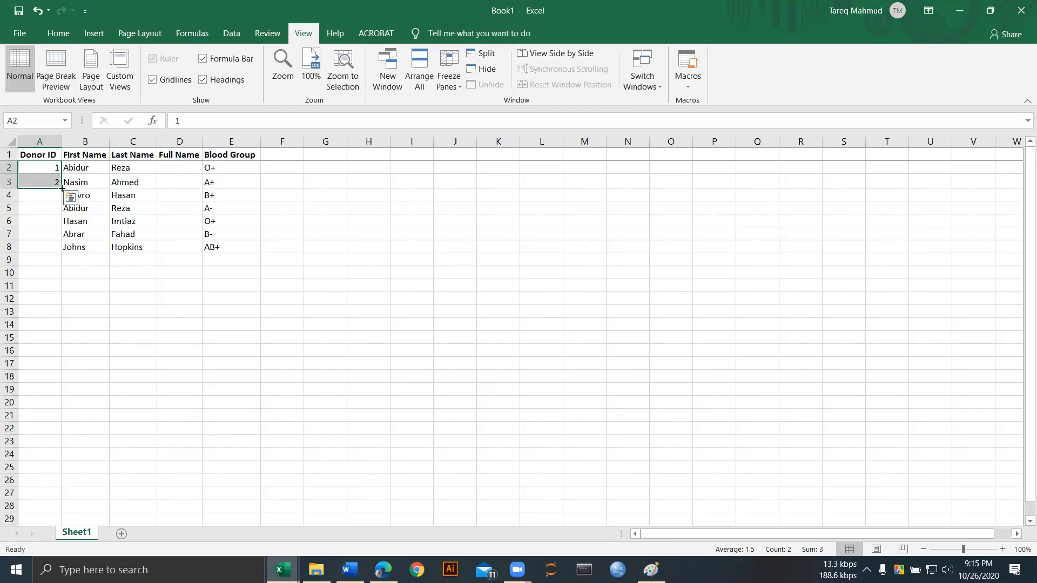
{"action": "left_click_drag", "start_coordinate": [62, 187], "coordinate": [72, 436]}
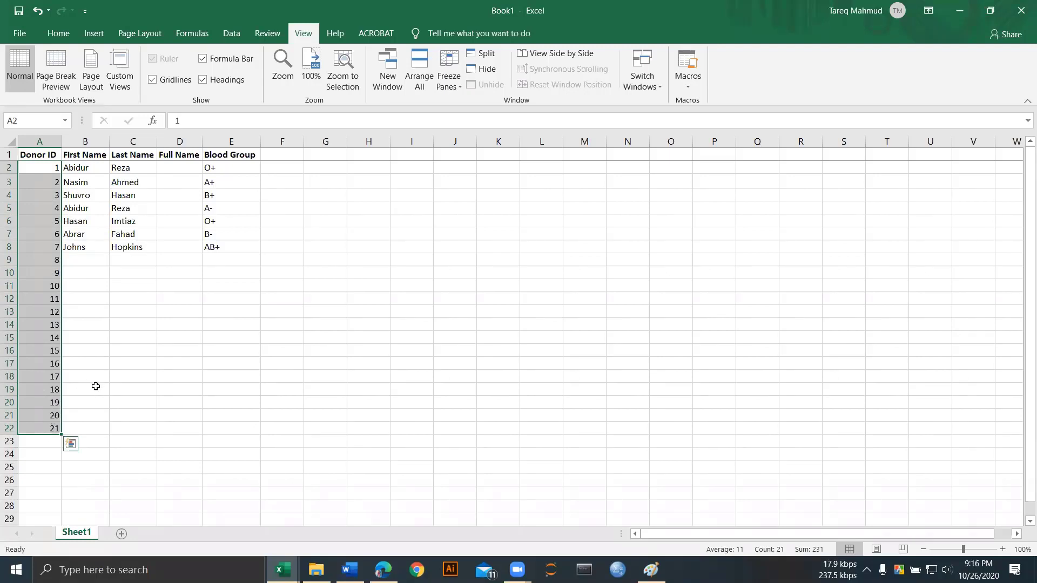
{"action": "left_click", "coordinate": [87, 324]}
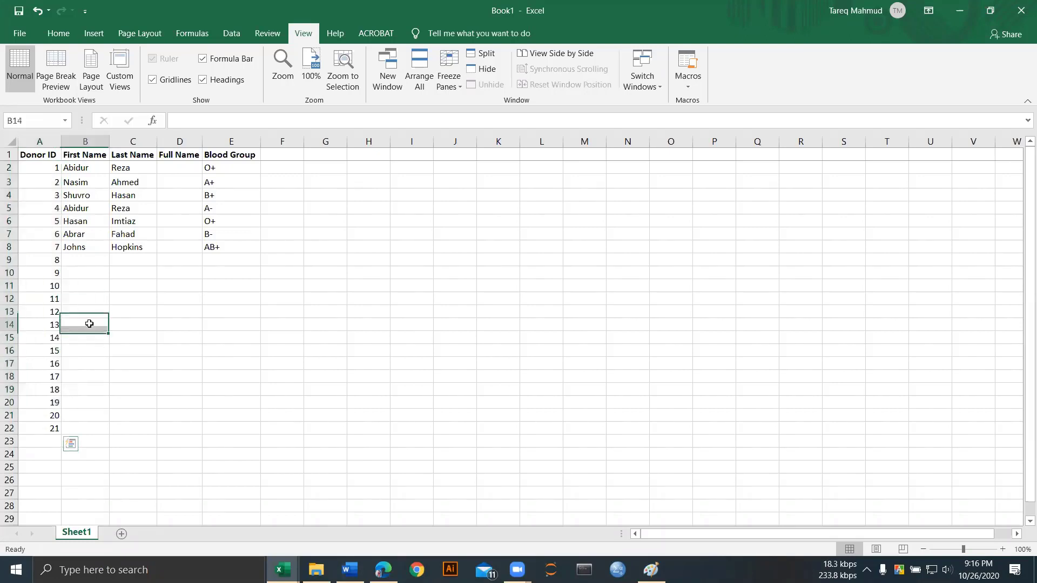
Step: Enter 1, 3 and 5 in cells H2, H3 and H4 as the start of an odd-number series
{"action": "left_click", "coordinate": [367, 169]}
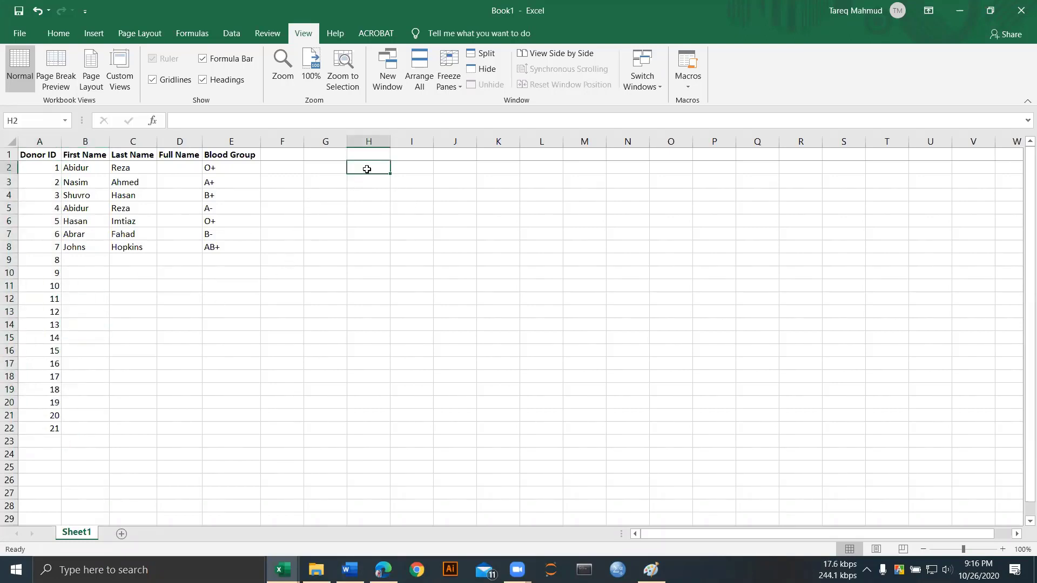
{"action": "type", "text": "1"}
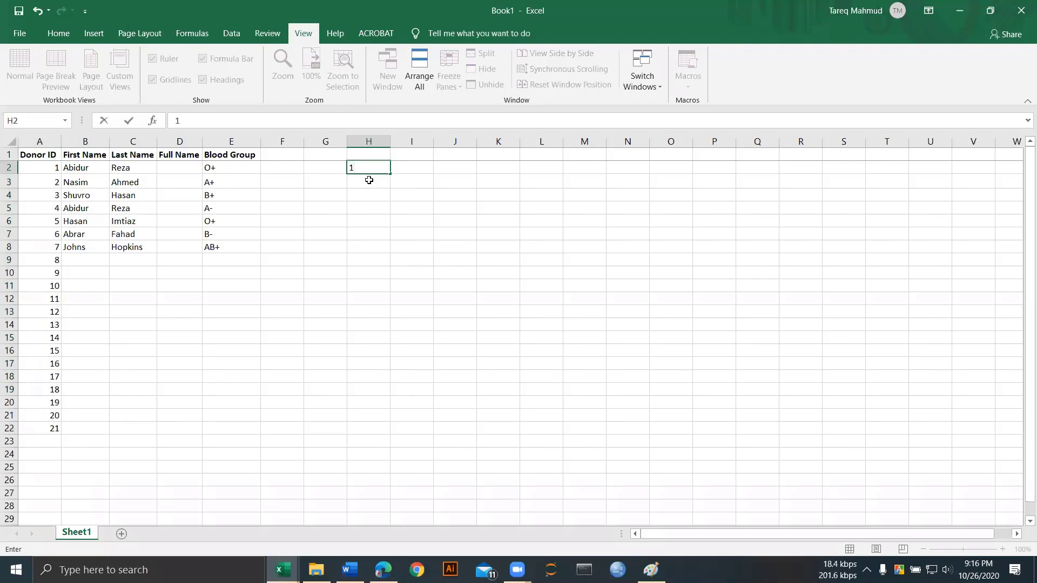
{"action": "key", "text": "Return"}
{"action": "left_click", "coordinate": [369, 166]}
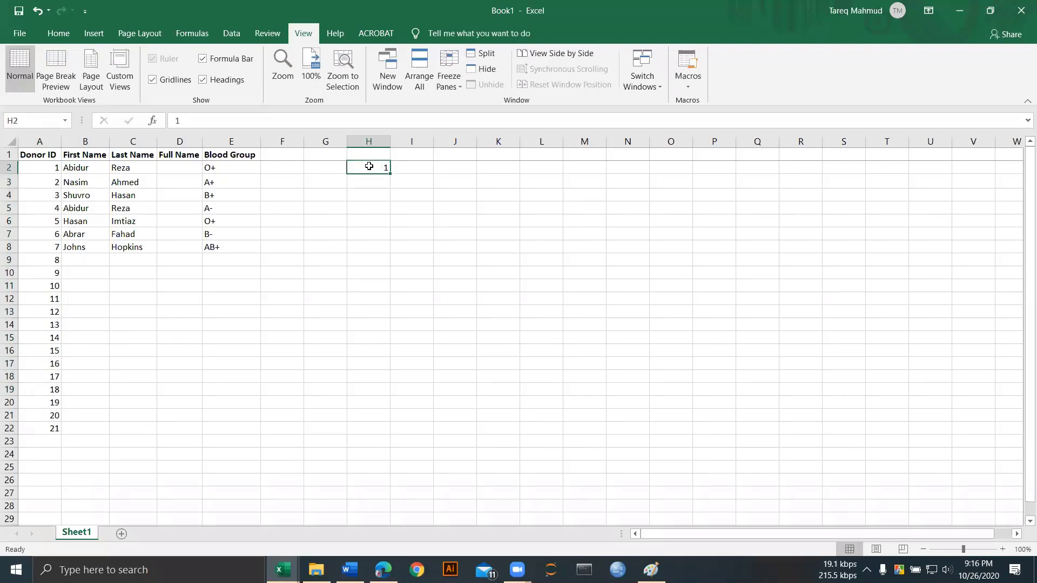
{"action": "left_click", "coordinate": [370, 180]}
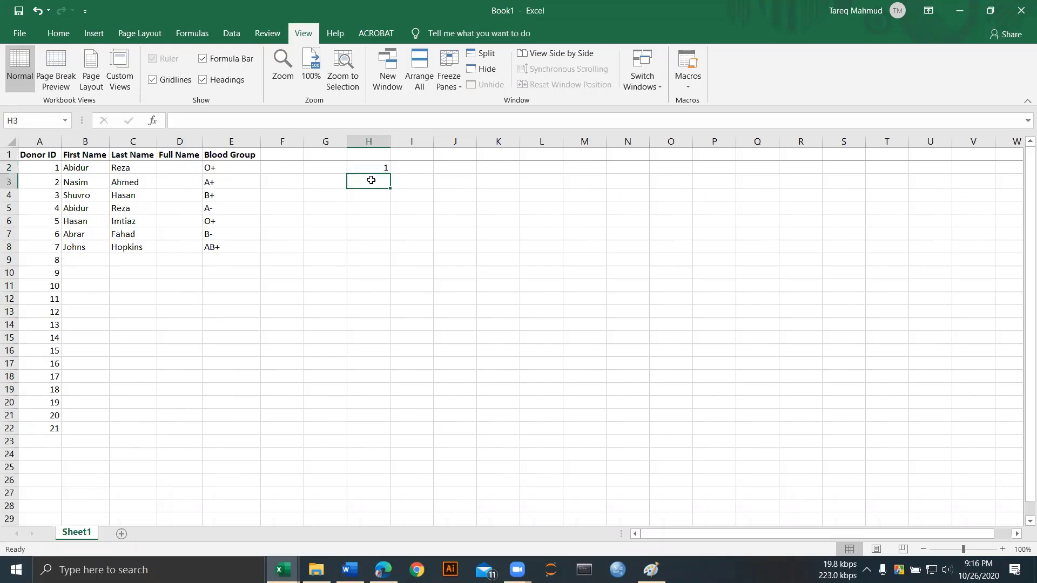
{"action": "type", "text": "3"}
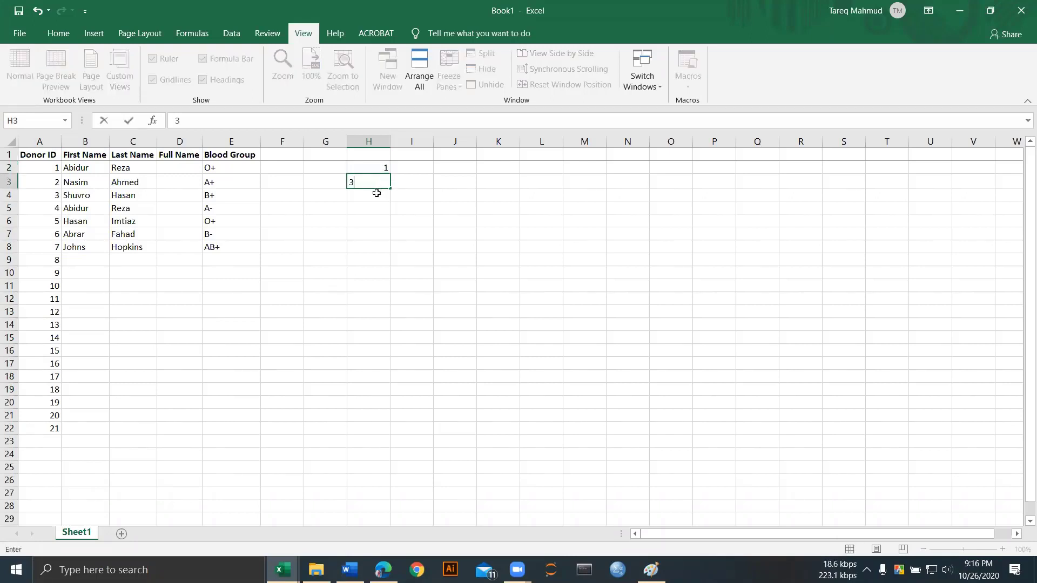
{"action": "left_click", "coordinate": [376, 193]}
{"action": "type", "text": "5"}
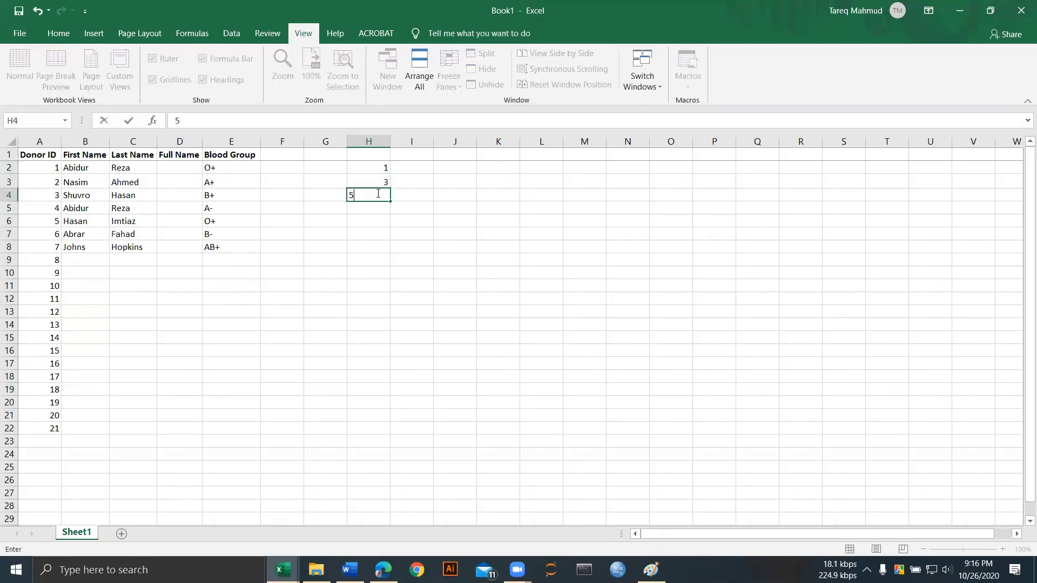
{"action": "left_click", "coordinate": [407, 196]}
Step: Extend the odd-number series from H2:H4 down to row 25 with AutoFill, and deselect the range
{"action": "left_click", "coordinate": [372, 169]}
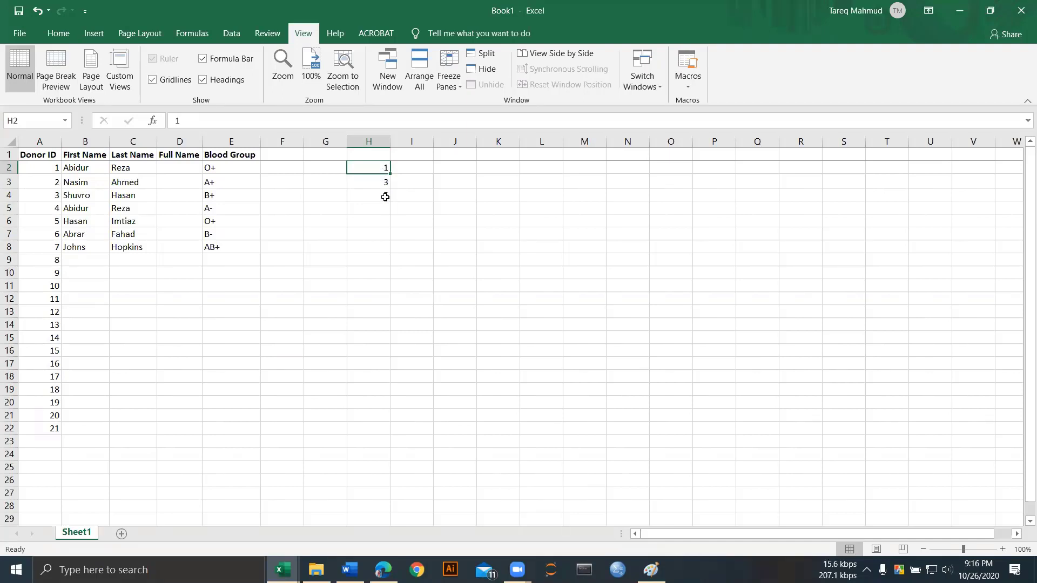
{"action": "key", "text": "Down"}
{"action": "key", "text": "Down"}
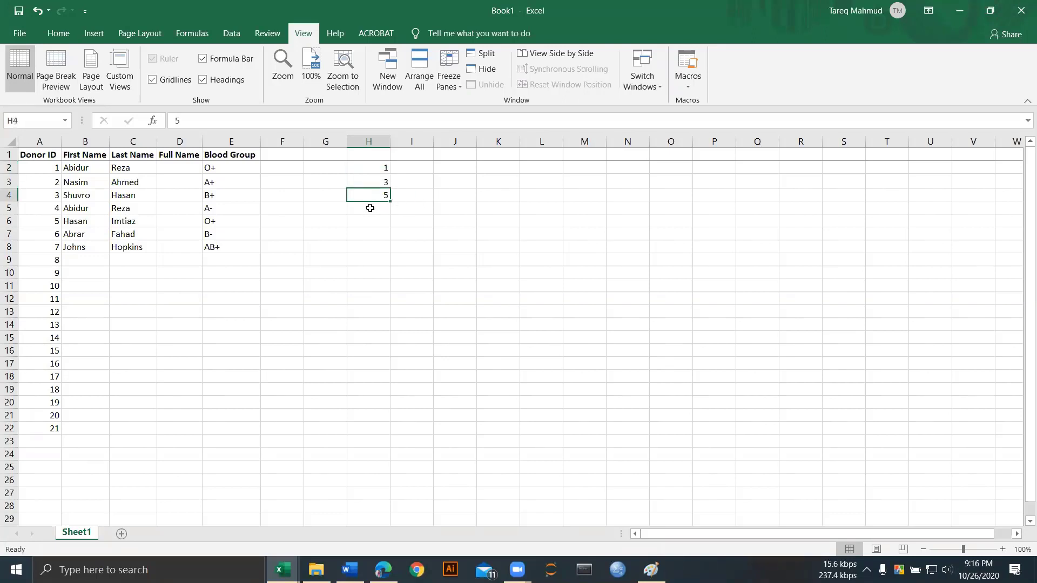
{"action": "left_click", "coordinate": [370, 208]}
{"action": "left_click", "coordinate": [365, 168]}
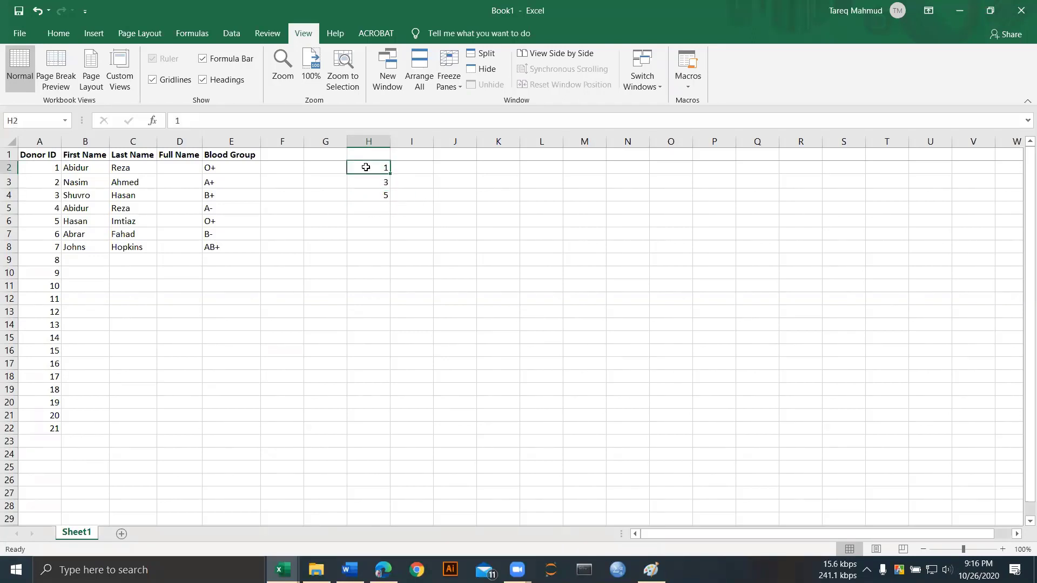
{"action": "left_click", "coordinate": [383, 196]}
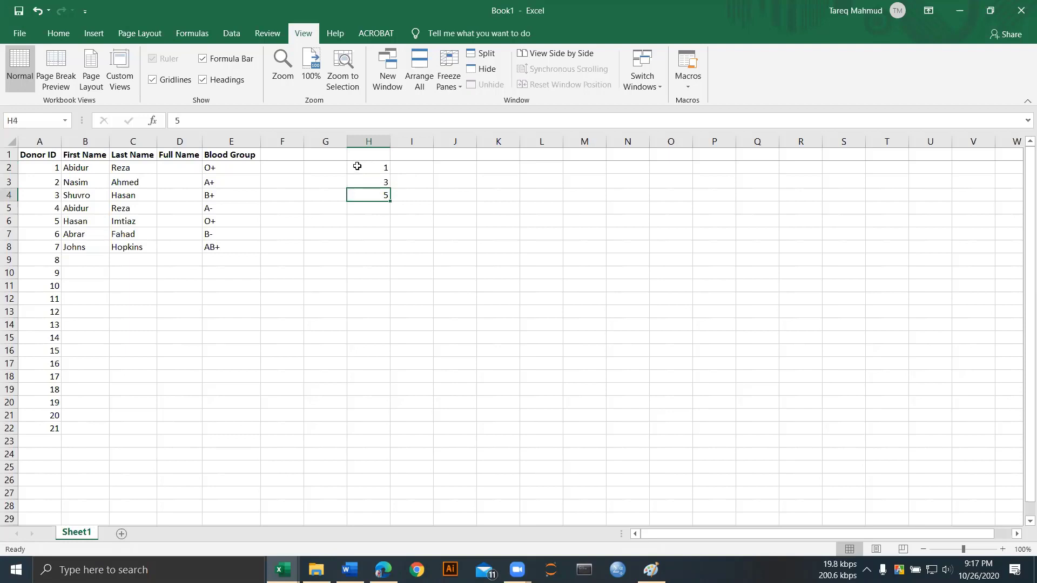
{"action": "left_click_drag", "start_coordinate": [357, 166], "coordinate": [366, 194]}
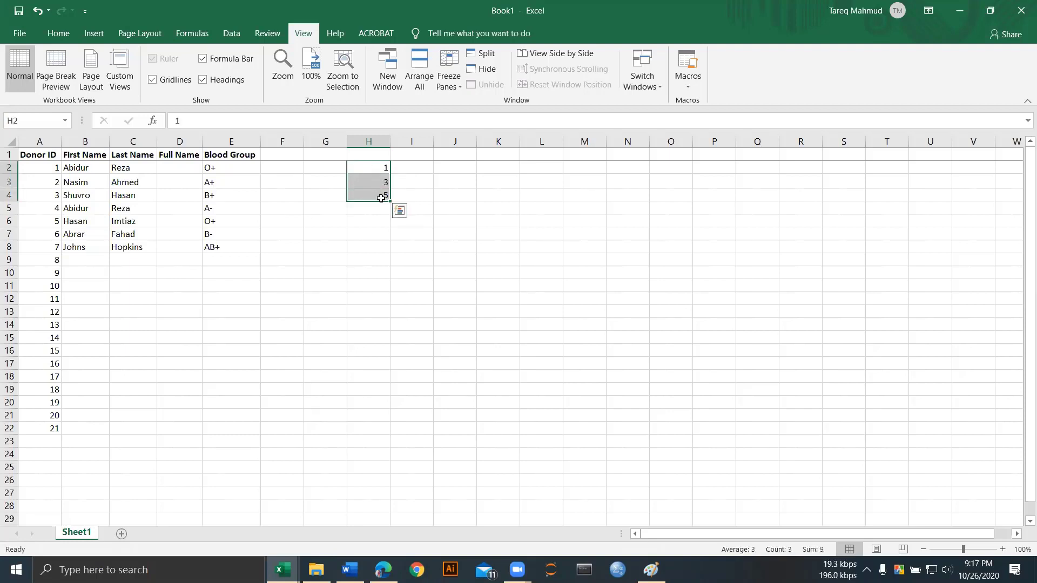
{"action": "left_click_drag", "start_coordinate": [390, 204], "coordinate": [401, 471]}
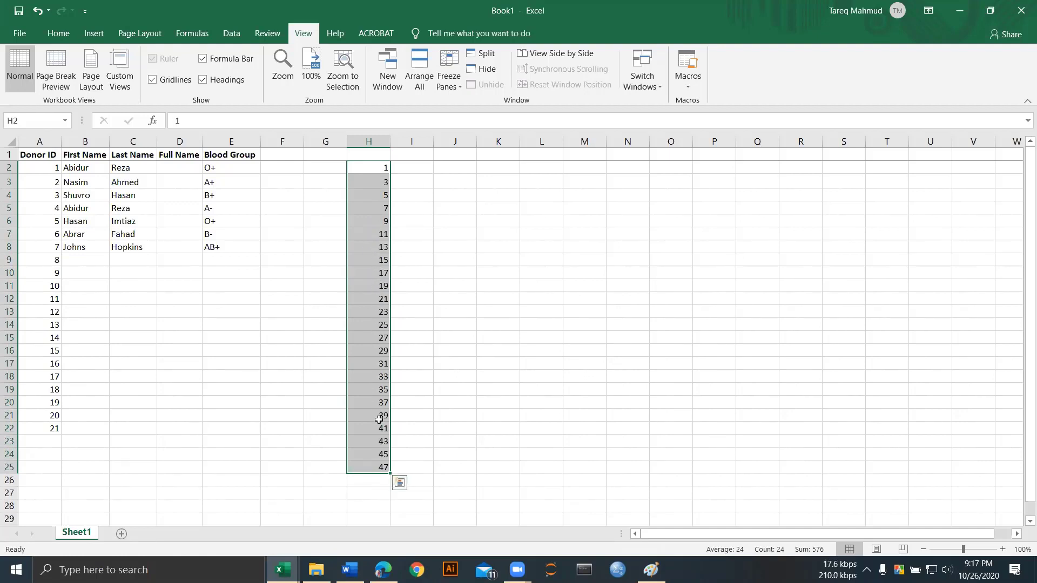
{"action": "left_click", "coordinate": [372, 445]}
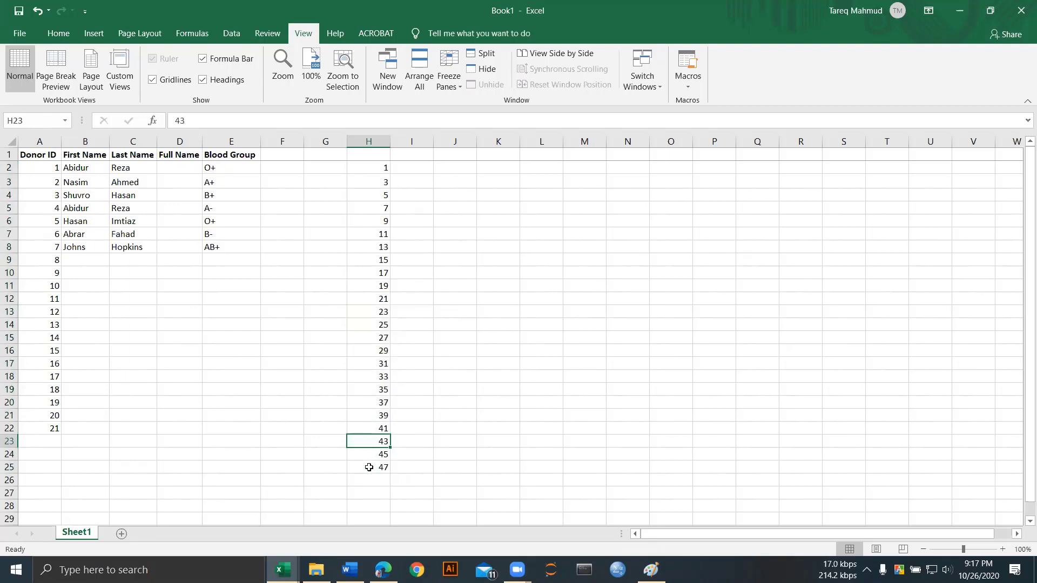
{"action": "left_click", "coordinate": [368, 467]}
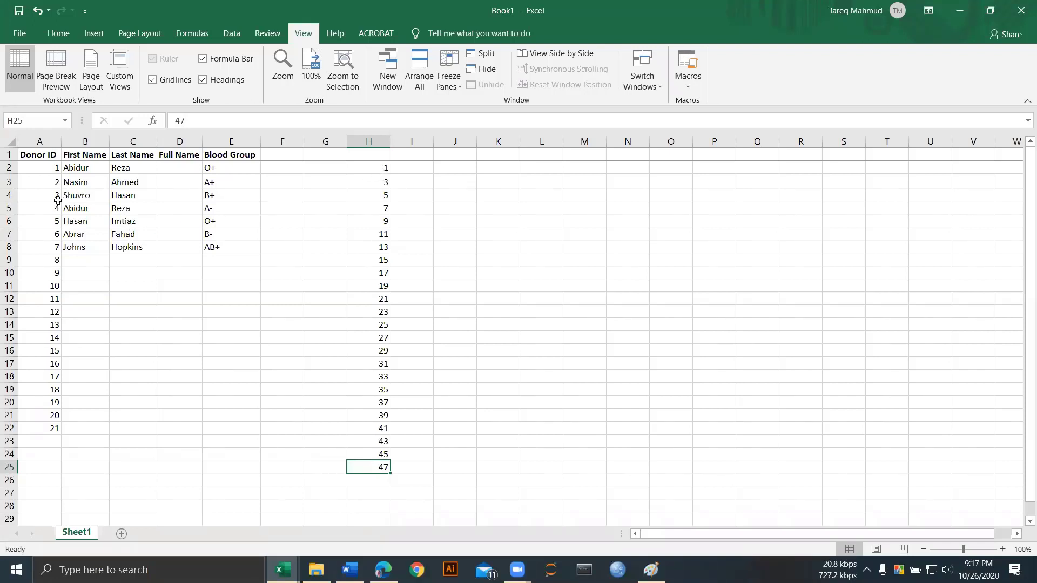
Step: Clear all the numeric Donor IDs from A2:A22
{"action": "left_click_drag", "start_coordinate": [40, 170], "coordinate": [49, 424]}
{"action": "left_click", "coordinate": [38, 206]}
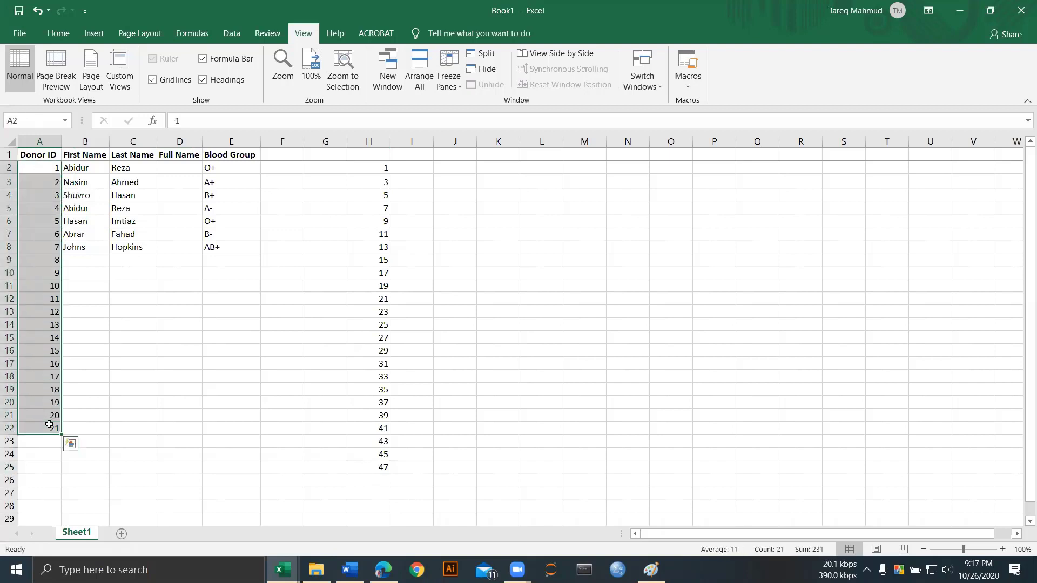
{"action": "key", "text": "BackSpace"}
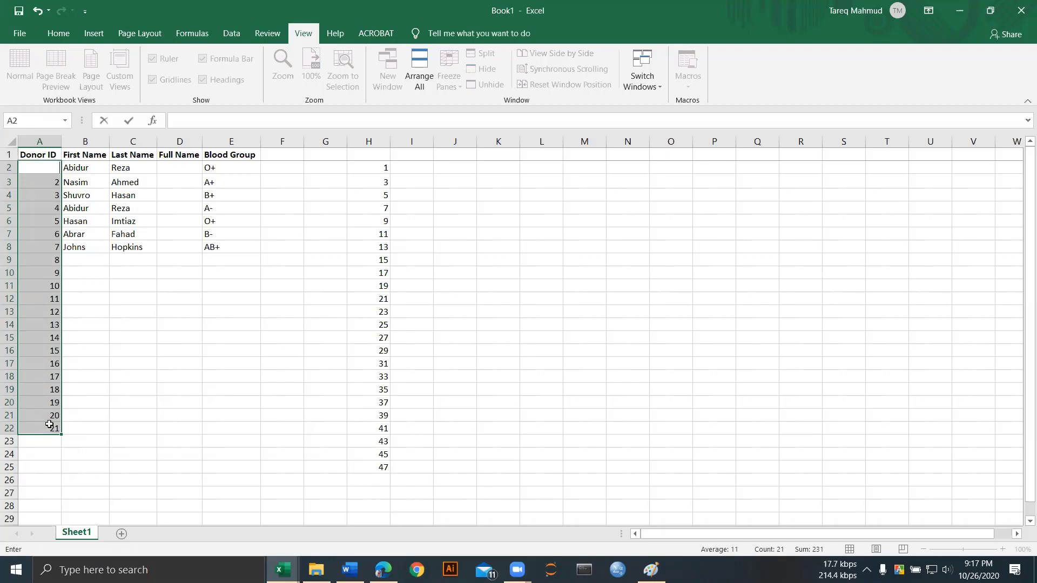
{"action": "left_click", "coordinate": [123, 372]}
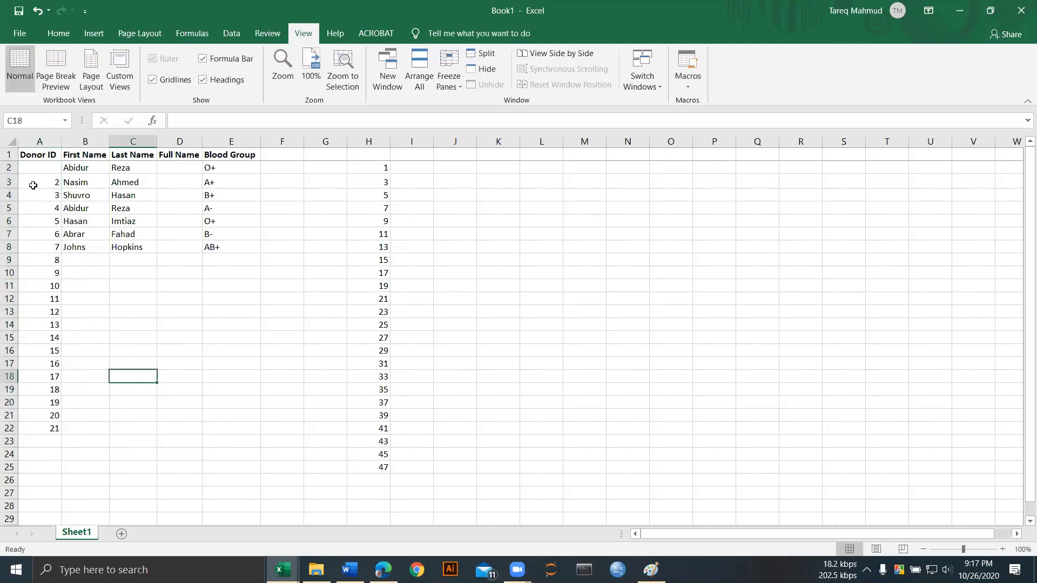
{"action": "left_click", "coordinate": [40, 169]}
{"action": "left_click_drag", "start_coordinate": [46, 223], "coordinate": [52, 425]}
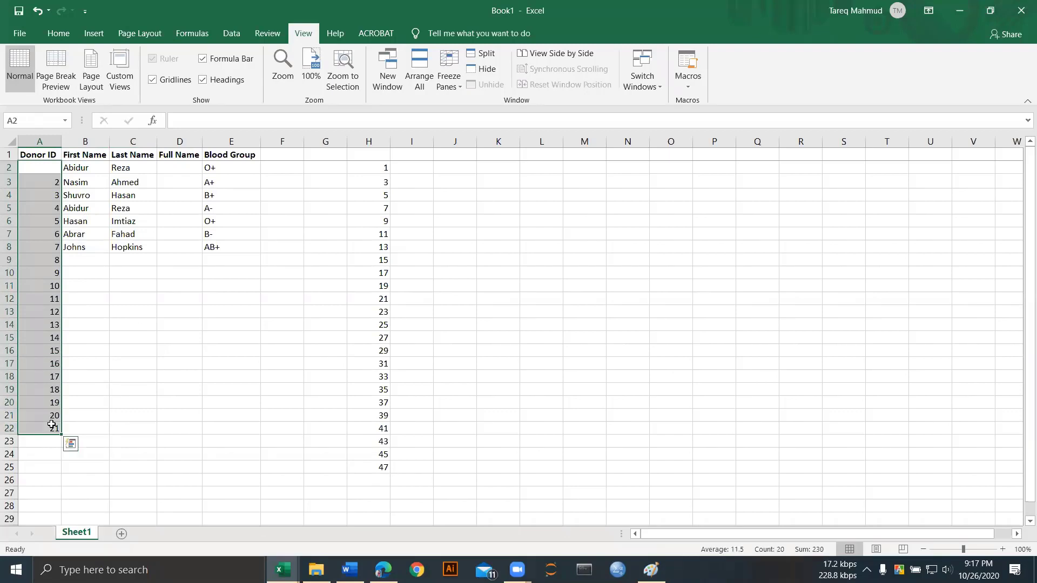
{"action": "key", "text": "Delete"}
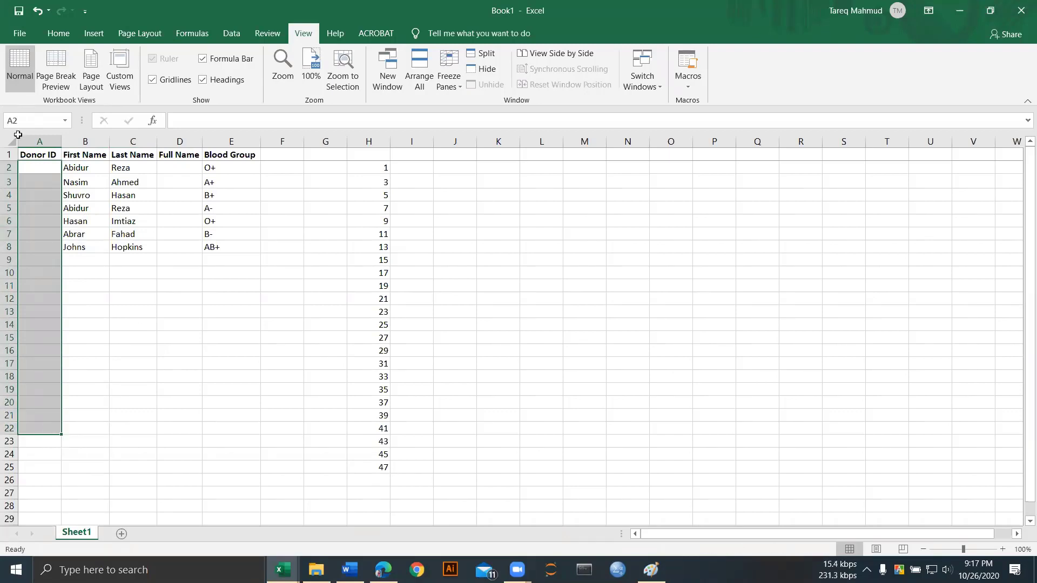
Step: Enter the first donor's ID with the prefix JUSC- in A2 and auto-fit the width of column A
{"action": "left_click", "coordinate": [42, 183]}
{"action": "left_click", "coordinate": [43, 169]}
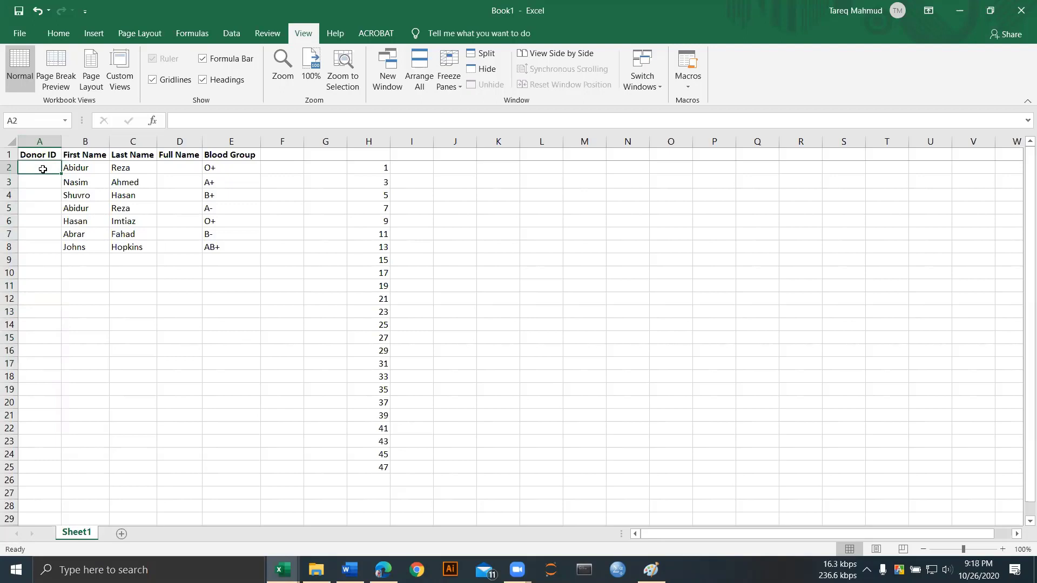
{"action": "type", "text": "J"}
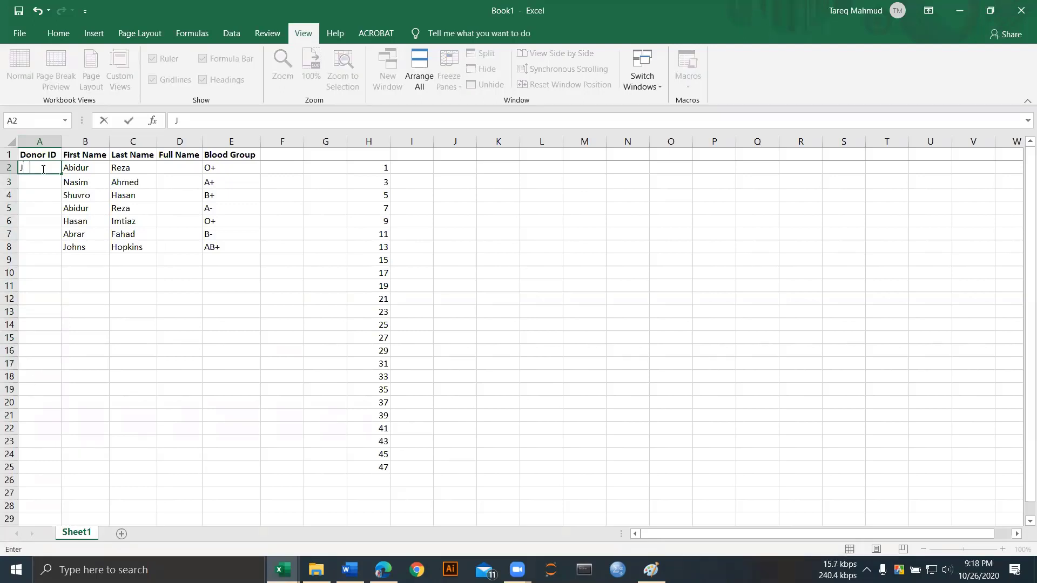
{"action": "type", "text": "USC-20051"}
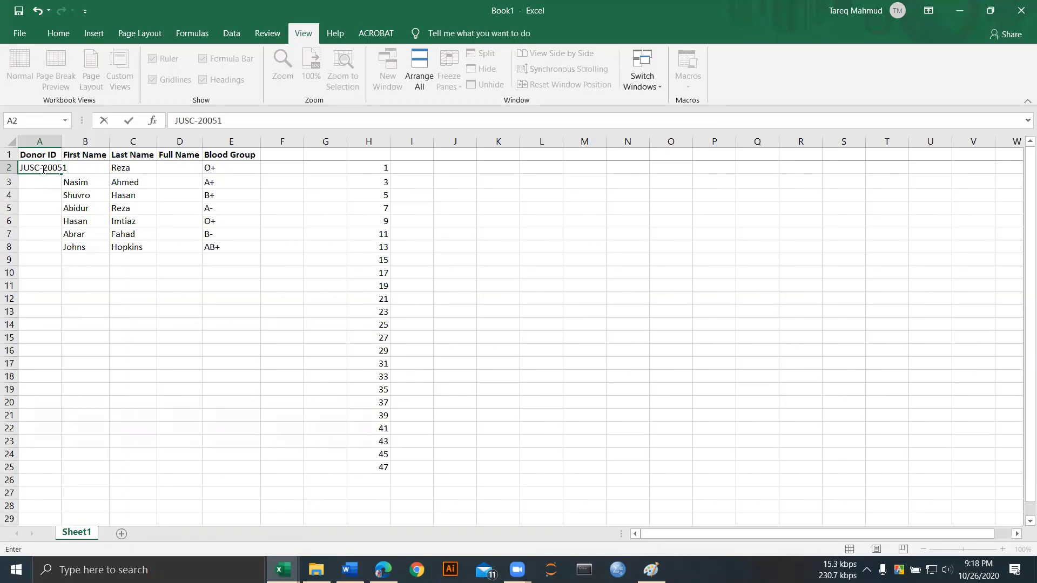
{"action": "left_click", "coordinate": [74, 140]}
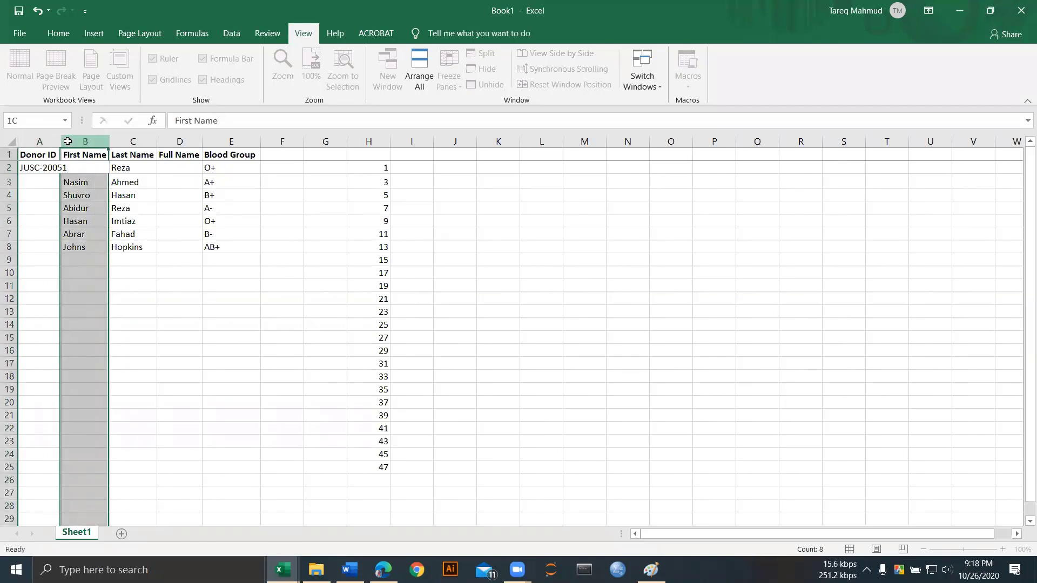
{"action": "left_click", "coordinate": [178, 221]}
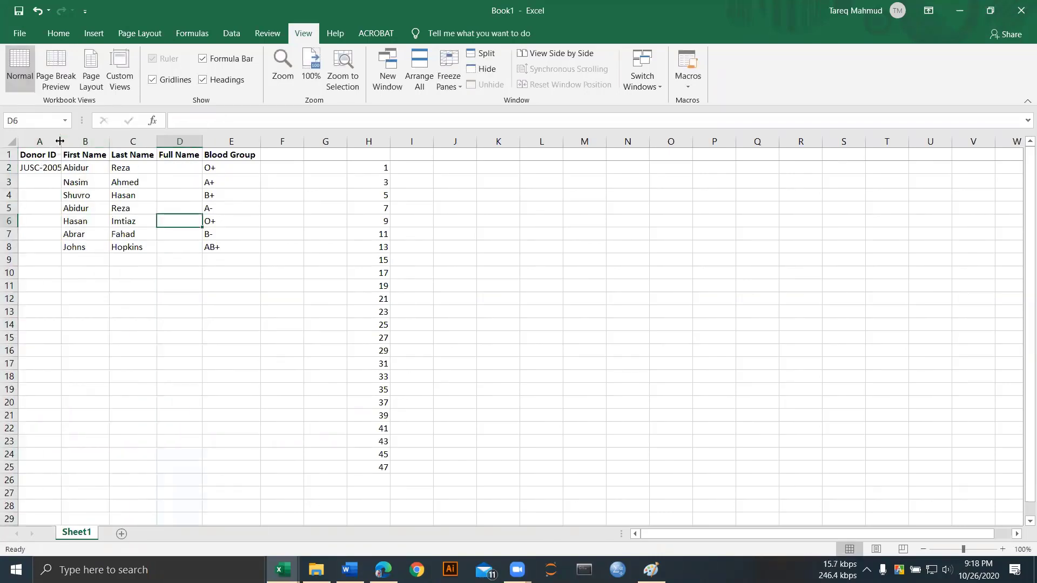
{"action": "double_click", "coordinate": [61, 140]}
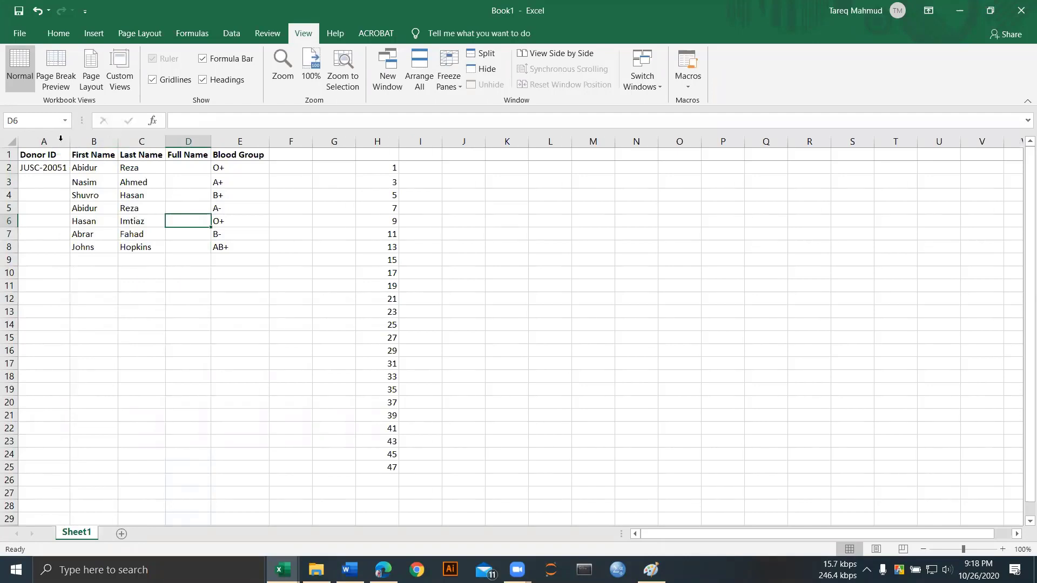
Step: Enter the second donor's JUSC- ID in A3, numbered one higher than the ID in A2
{"action": "left_click", "coordinate": [51, 180]}
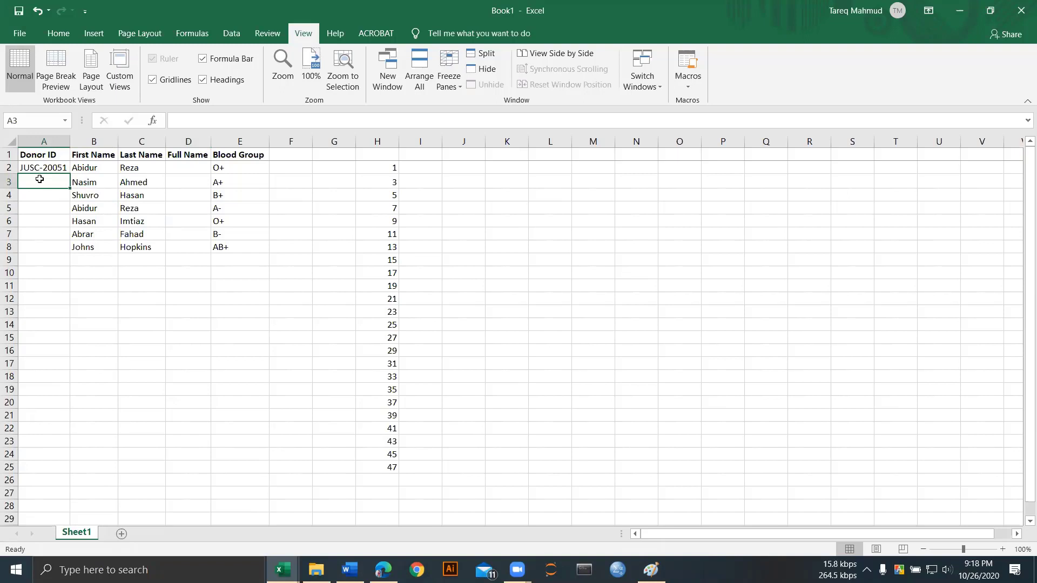
{"action": "double_click", "coordinate": [40, 179]}
{"action": "type", "text": "JUSC-20051"}
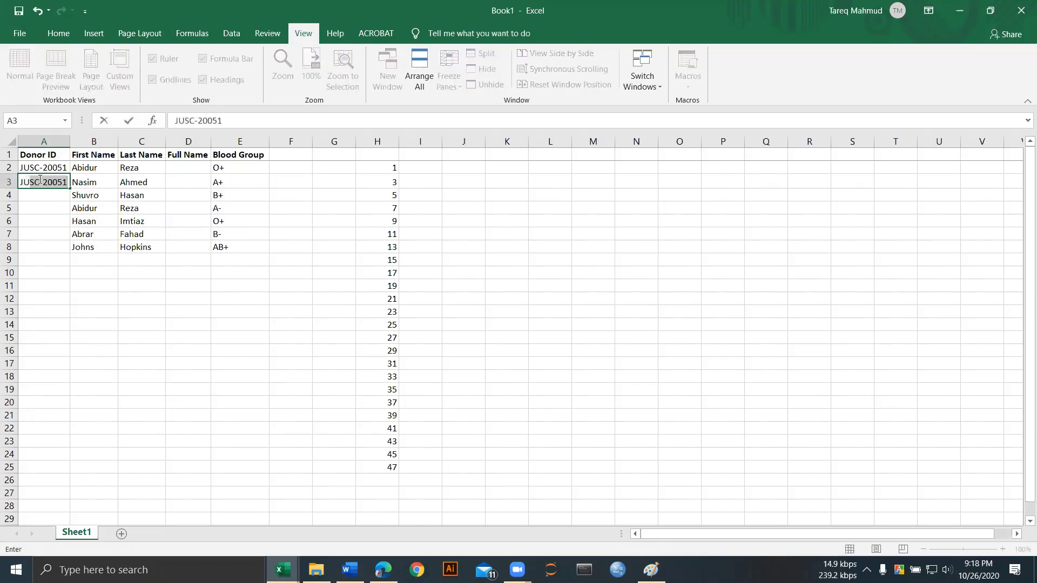
{"action": "left_click", "coordinate": [66, 181]}
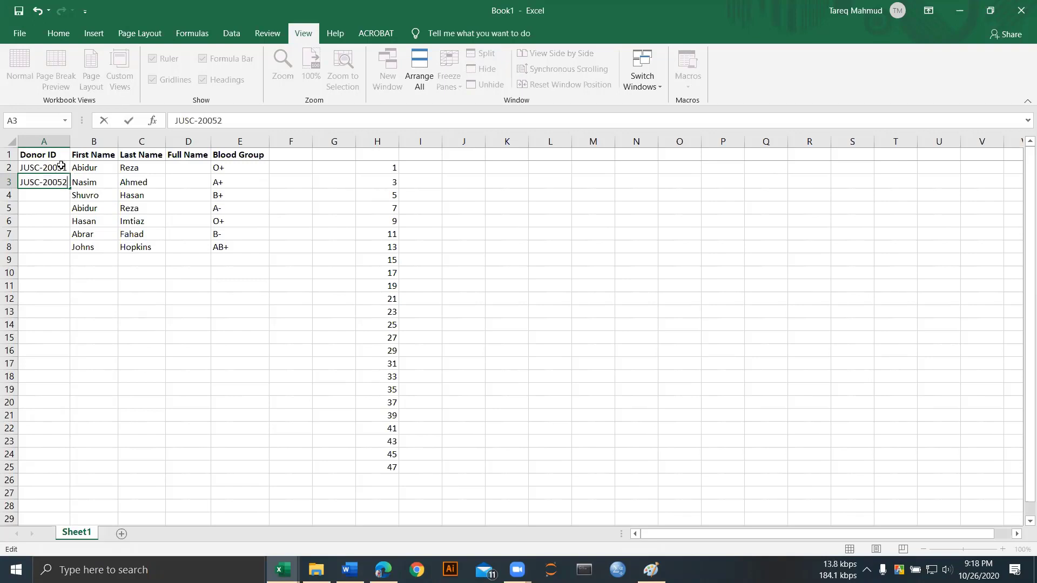
{"action": "left_click", "coordinate": [63, 168]}
{"action": "left_click", "coordinate": [62, 182]}
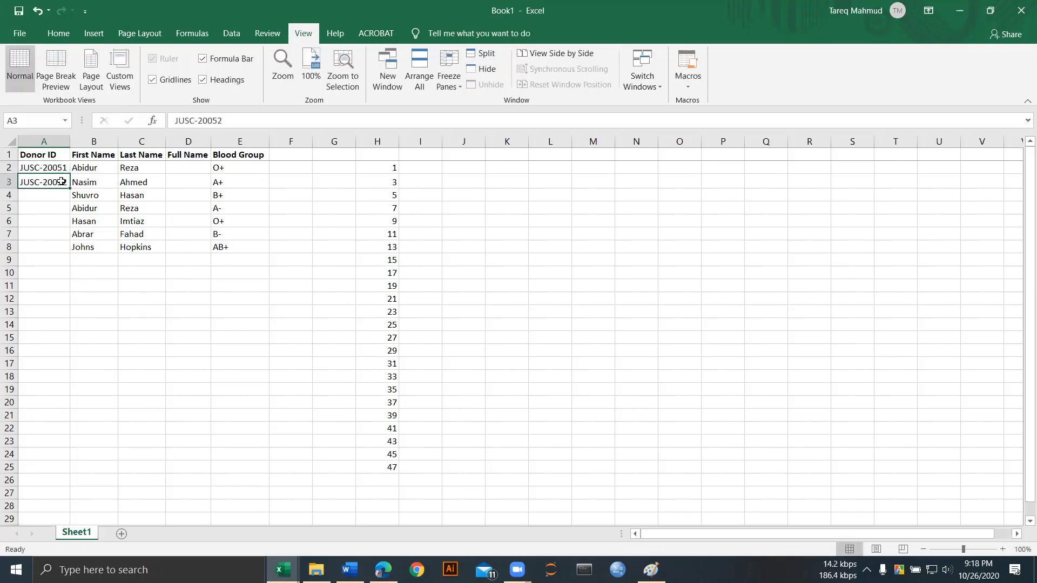
{"action": "left_click", "coordinate": [55, 199]}
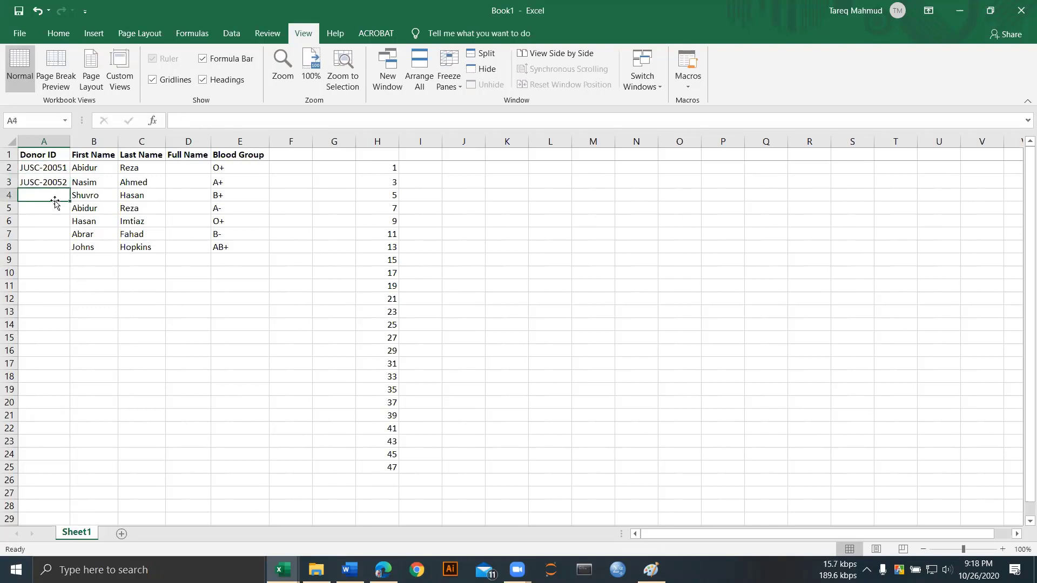
Step: Fill the prefixed Donor IDs from A2:A3 down to A22 with AutoFill, and deselect the range
{"action": "left_click_drag", "start_coordinate": [51, 168], "coordinate": [50, 181]}
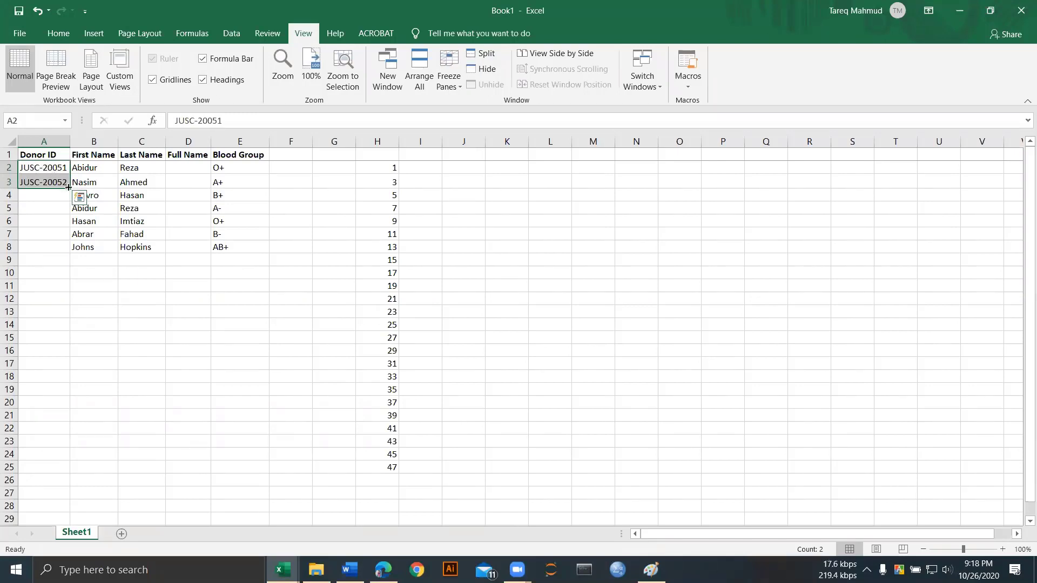
{"action": "left_click_drag", "start_coordinate": [69, 186], "coordinate": [75, 429]}
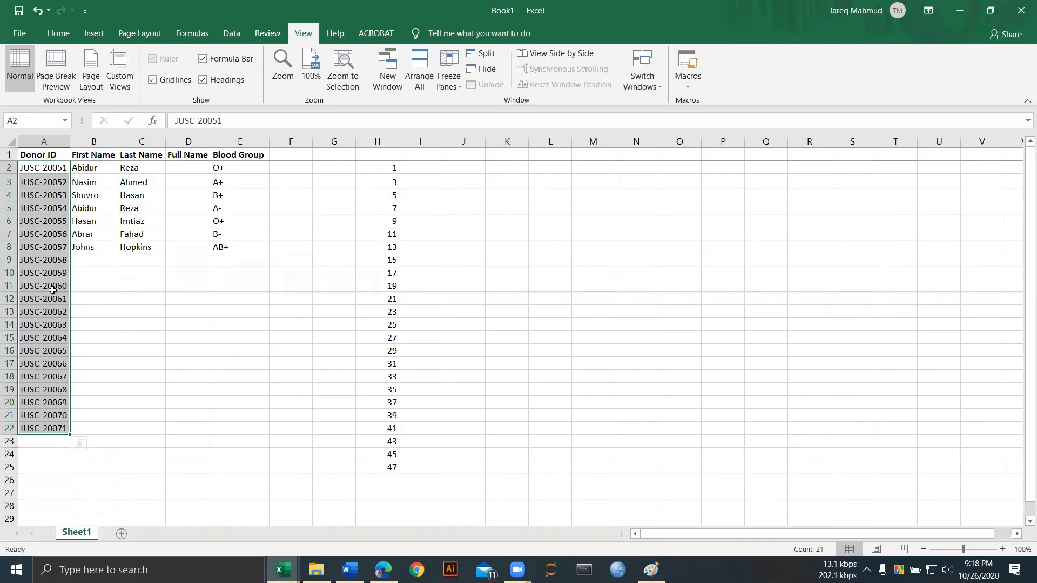
{"action": "left_click", "coordinate": [50, 261]}
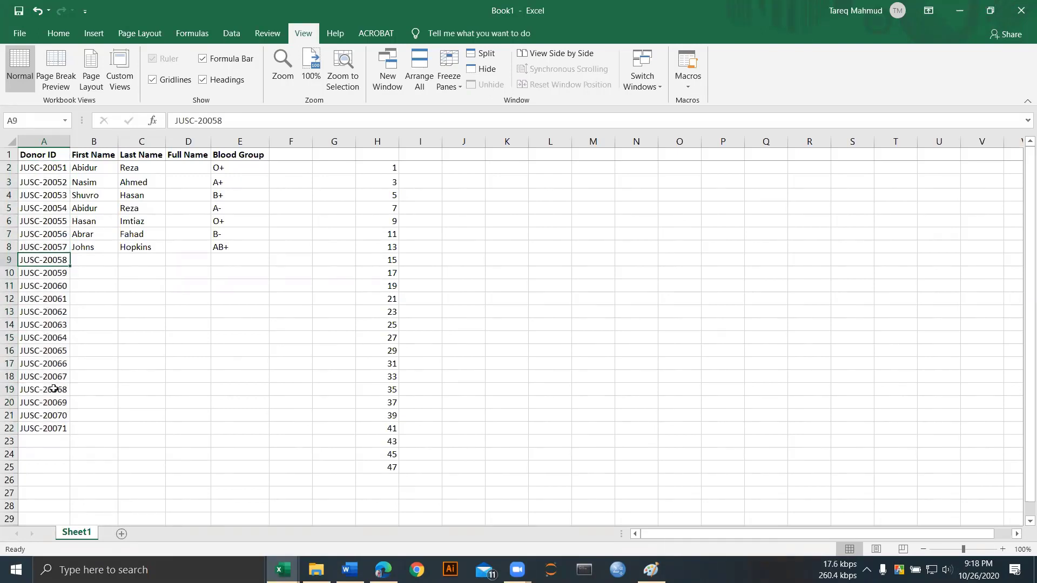
{"action": "left_click_drag", "start_coordinate": [52, 167], "coordinate": [49, 403]}
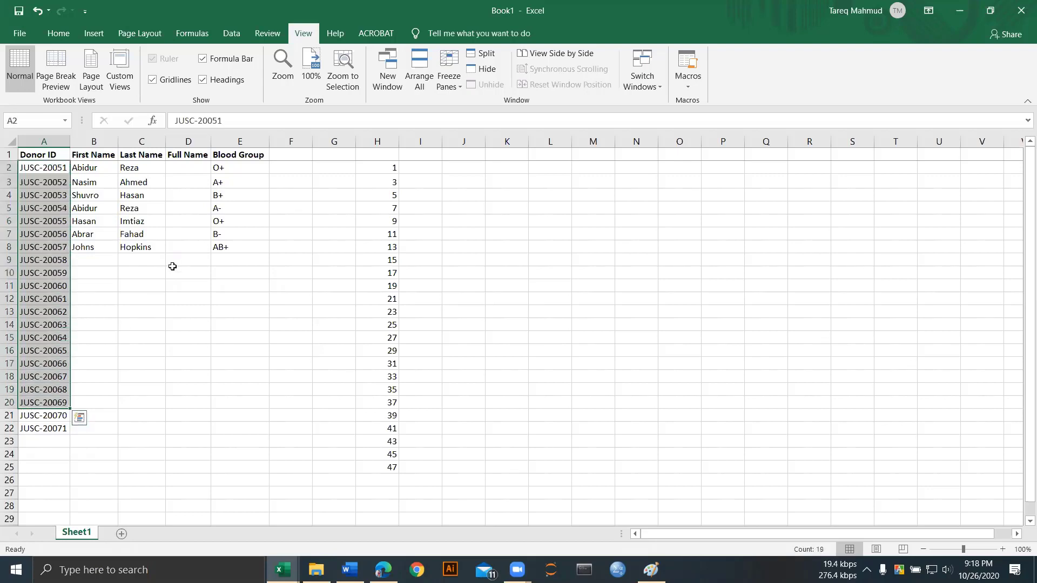
{"action": "left_click", "coordinate": [38, 192]}
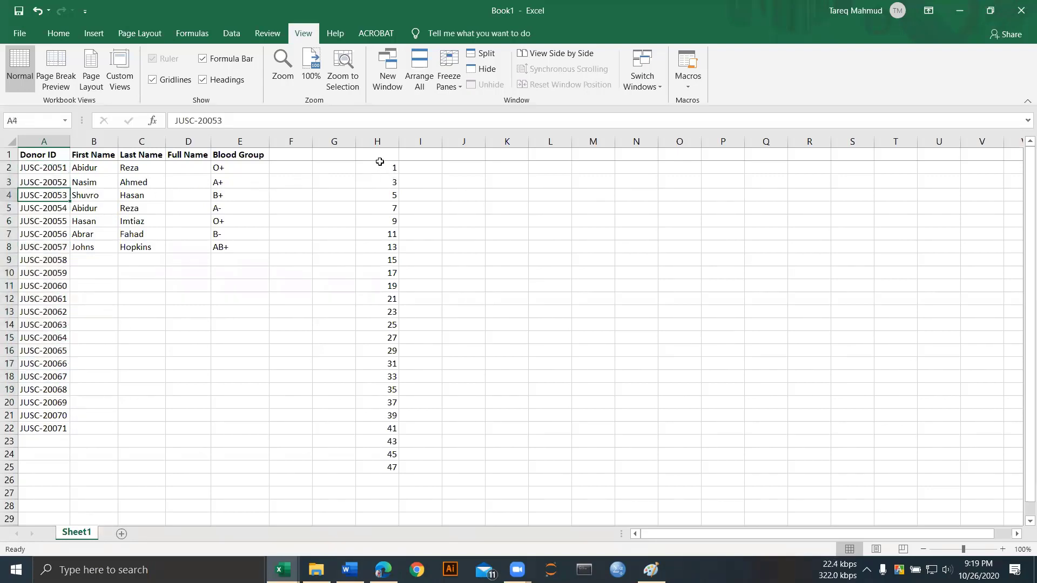
Step: Clear the odd-number series from H2:H25 and deselect the range
{"action": "left_click_drag", "start_coordinate": [378, 165], "coordinate": [382, 465]}
{"action": "key", "text": "Delete"}
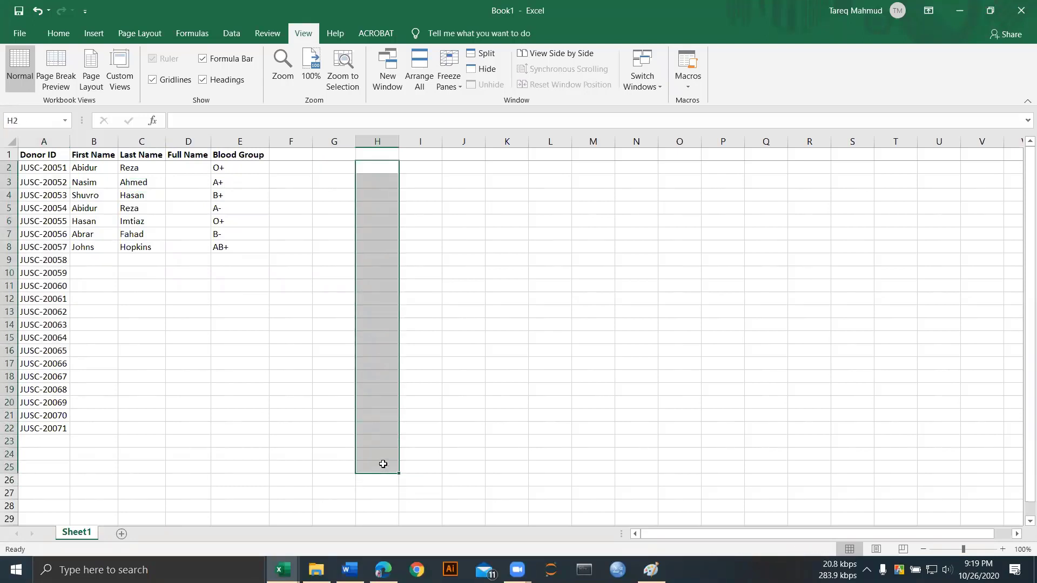
{"action": "left_click", "coordinate": [342, 167]}
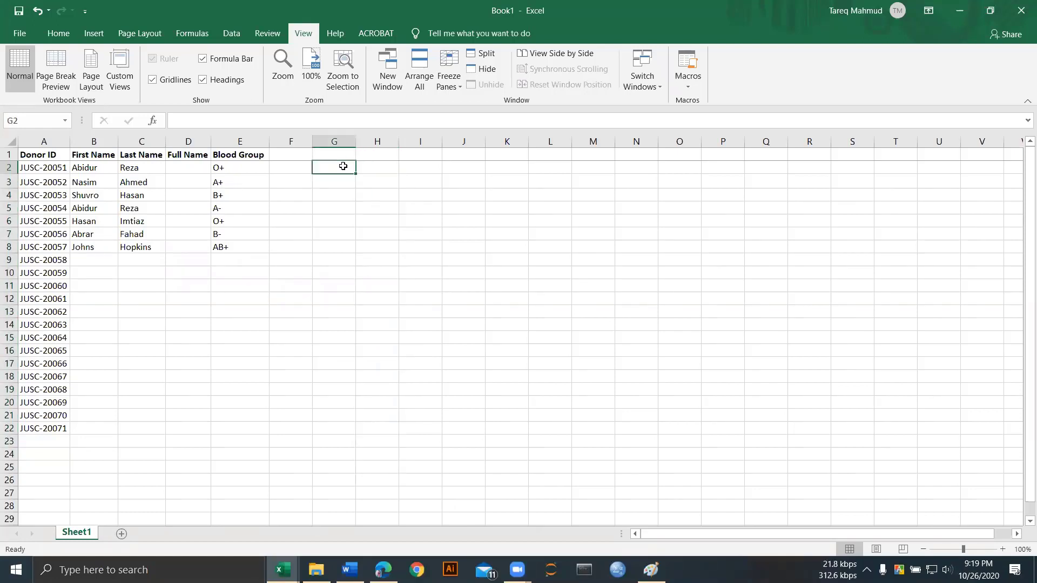
Step: Enter the header Month in G1, with January in G2 and February in G3
{"action": "left_click", "coordinate": [297, 152]}
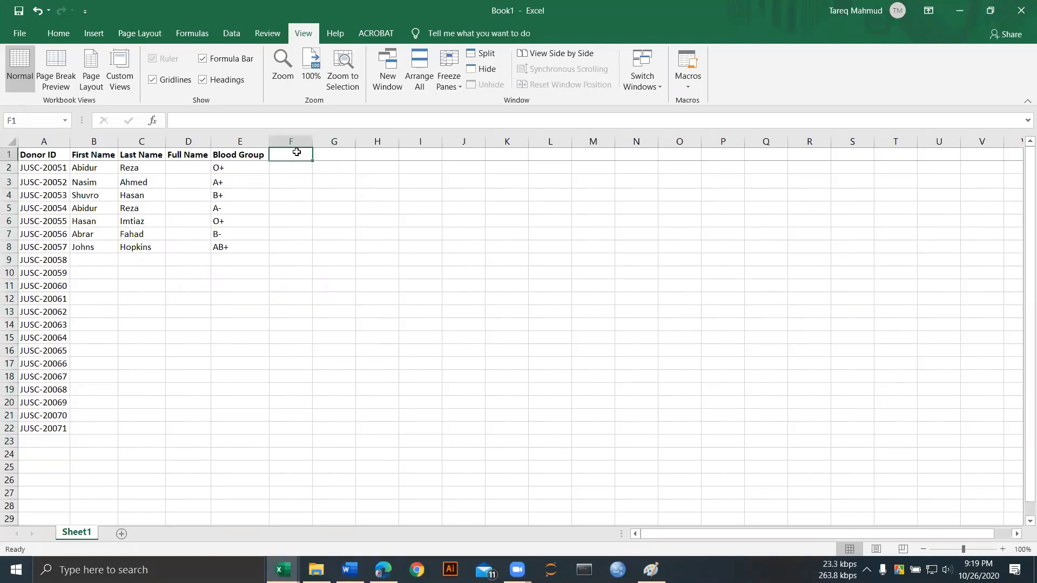
{"action": "left_click", "coordinate": [330, 151]}
{"action": "type", "text": "Month"}
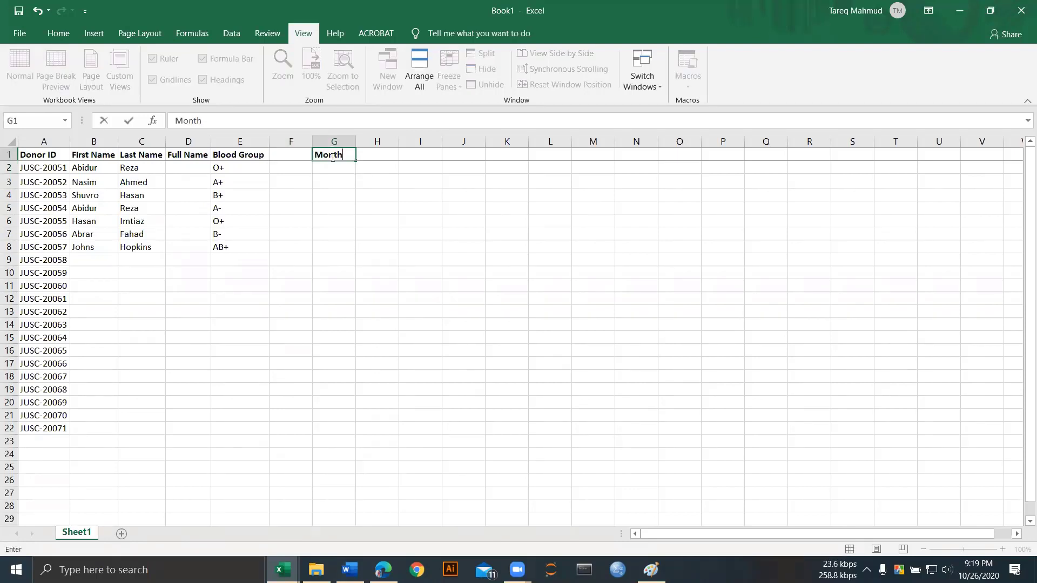
{"action": "left_click", "coordinate": [332, 164]}
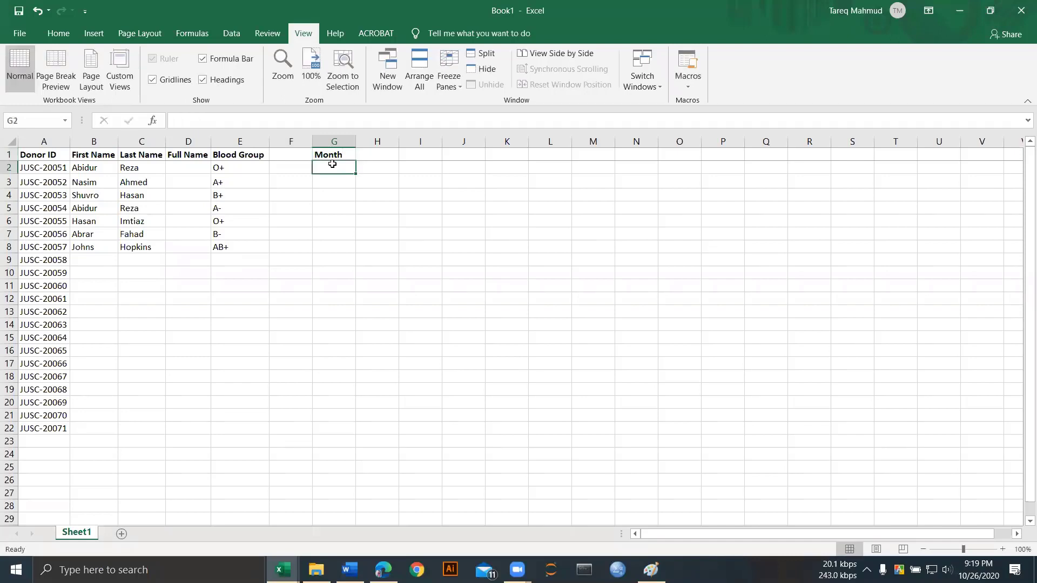
{"action": "type", "text": "Janu"}
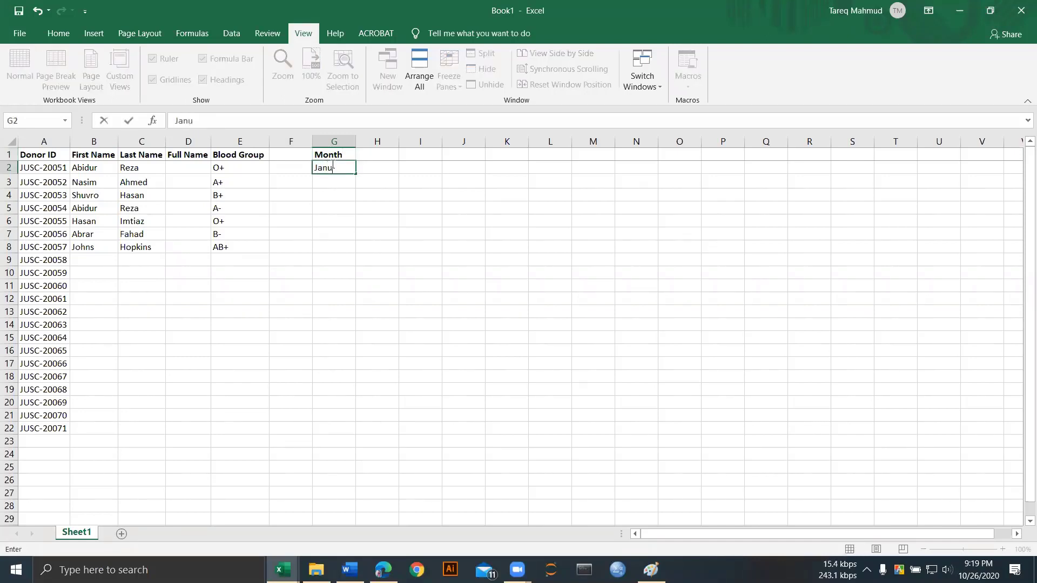
{"action": "type", "text": "ary"}
{"action": "left_click", "coordinate": [349, 180]}
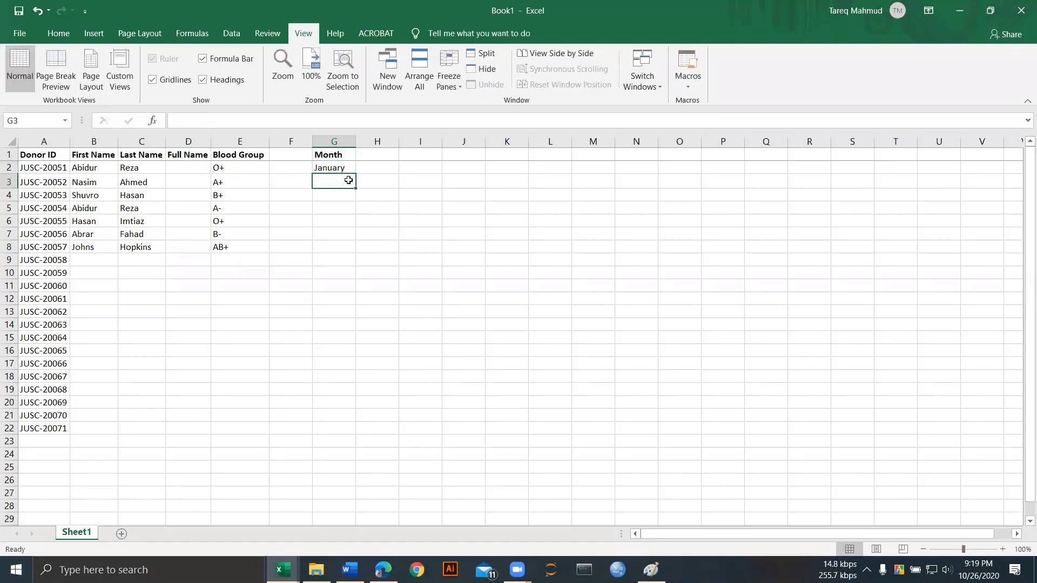
{"action": "type", "text": "February"}
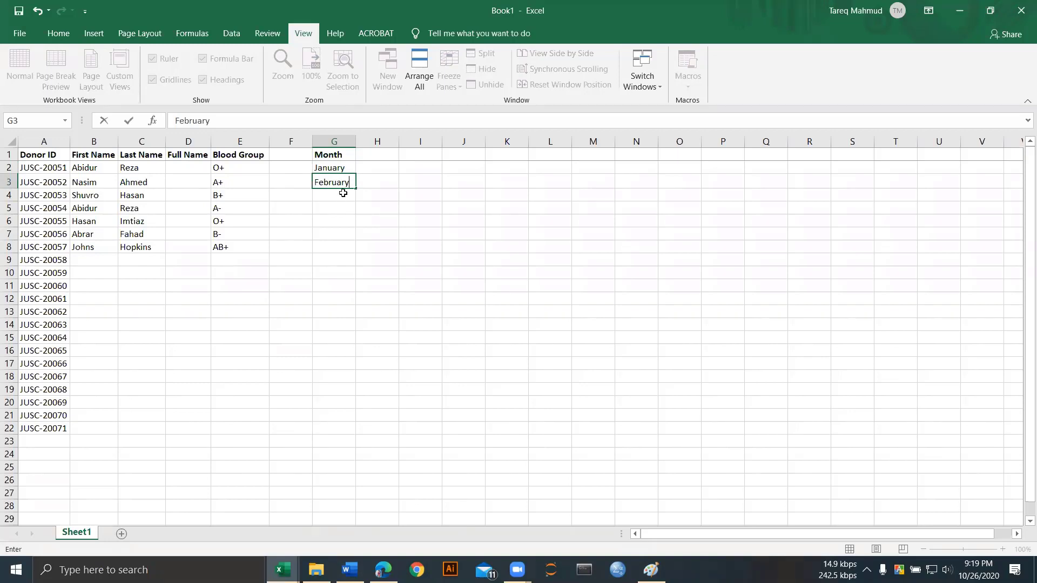
{"action": "key", "text": "Return"}
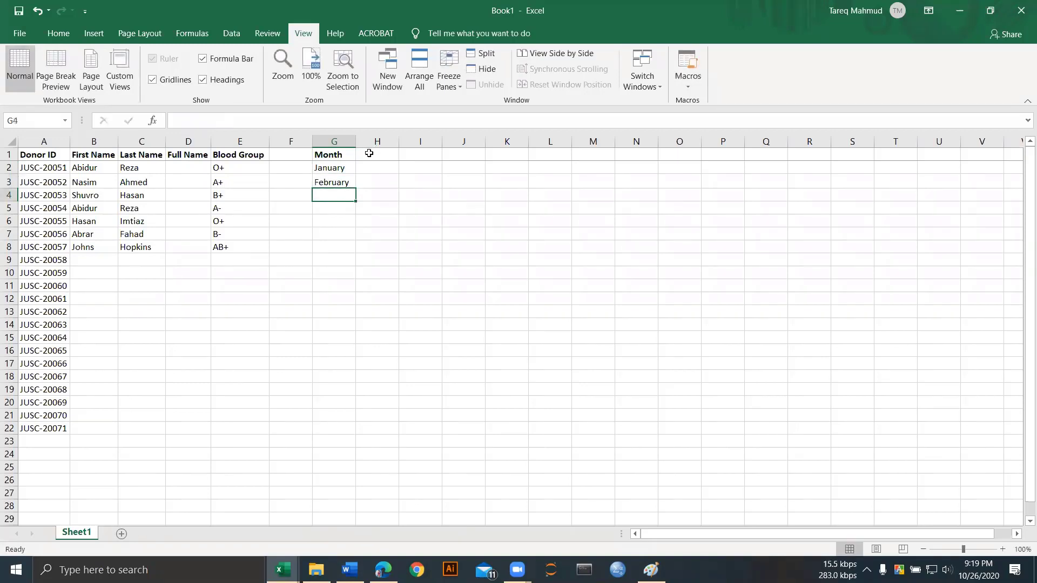
Step: AutoFill the months from G2:G3 down to December in G13, and widen column G slightly to fit the names
{"action": "left_click", "coordinate": [345, 168]}
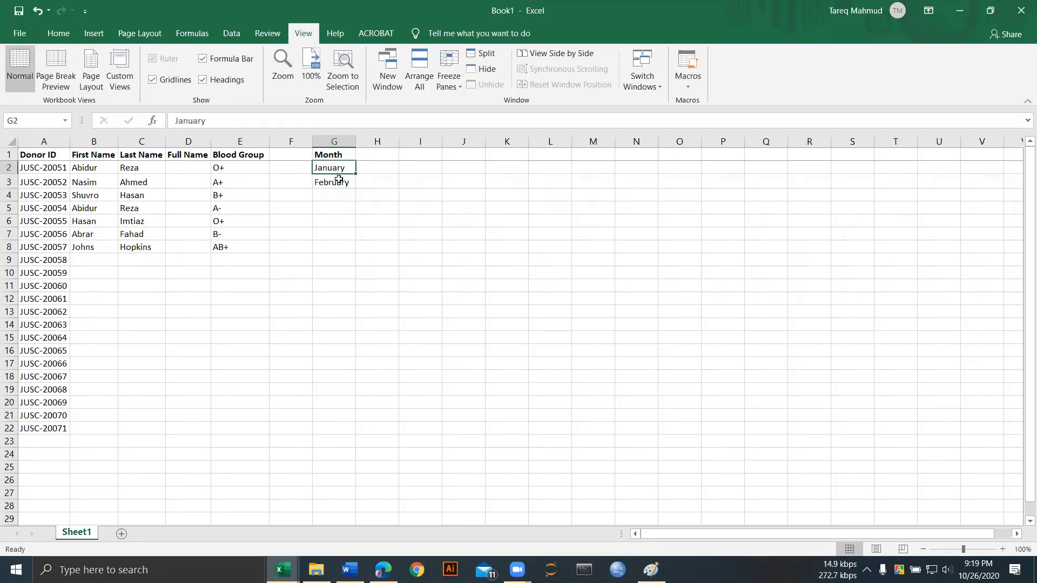
{"action": "key", "text": "Down"}
{"action": "left_click_drag", "start_coordinate": [329, 169], "coordinate": [340, 178]}
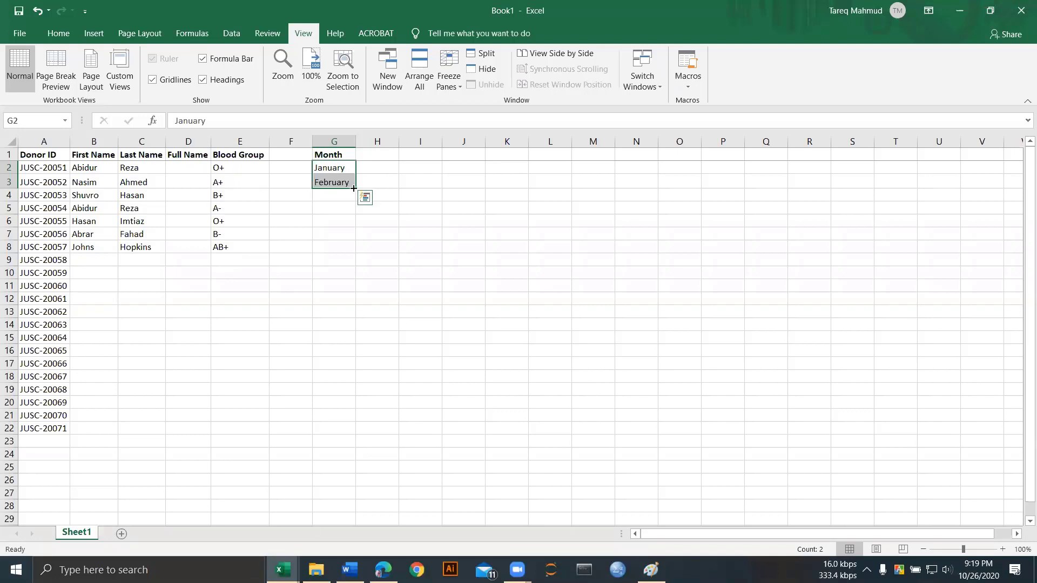
{"action": "left_click_drag", "start_coordinate": [353, 188], "coordinate": [363, 326]}
{"action": "left_click", "coordinate": [345, 248]}
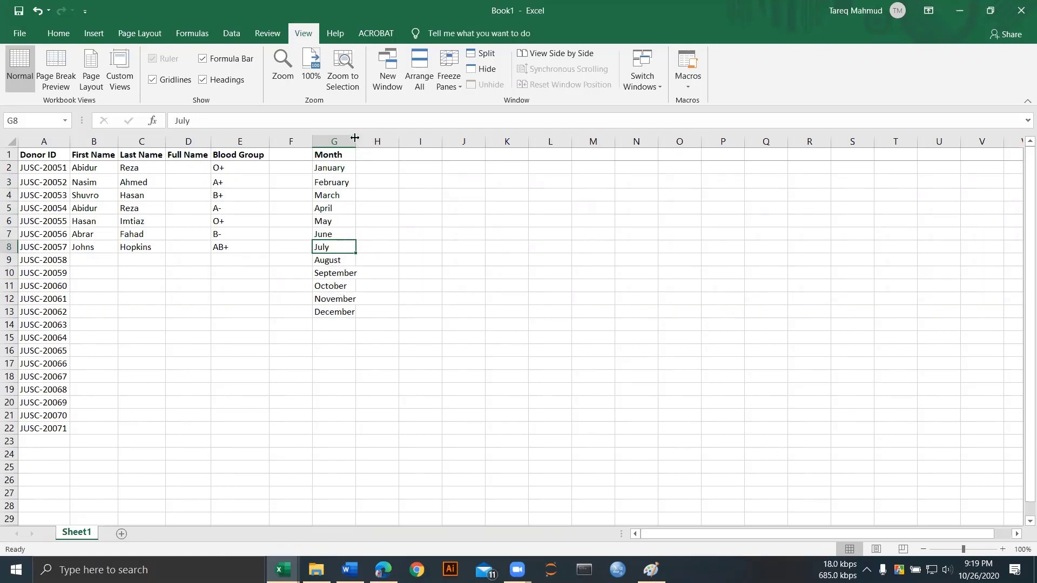
{"action": "left_click_drag", "start_coordinate": [355, 138], "coordinate": [359, 139]}
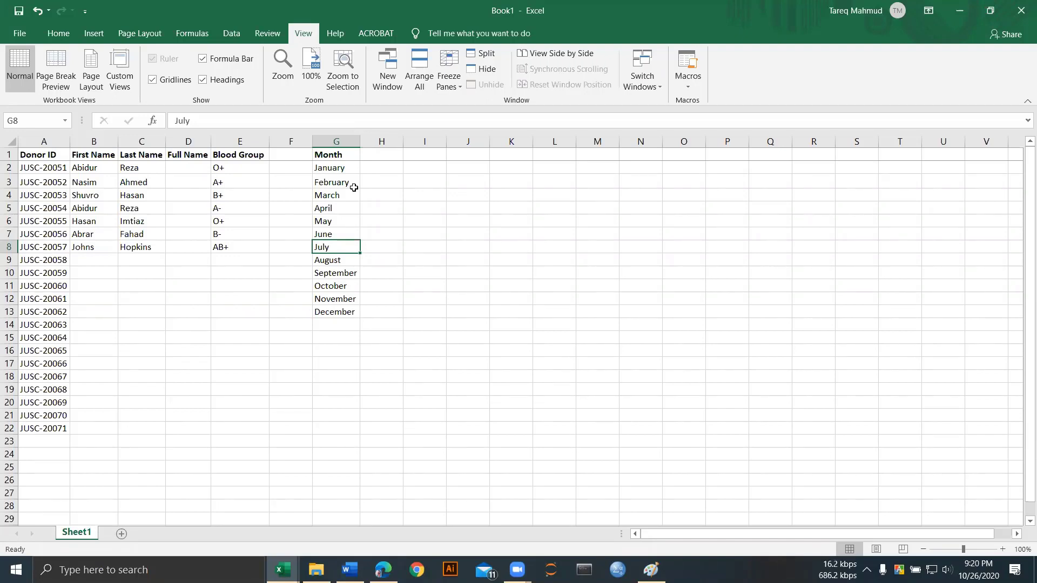
Step: Enter the date 10/26/2020 in H2 and widen column H to fit it
{"action": "left_click", "coordinate": [381, 164]}
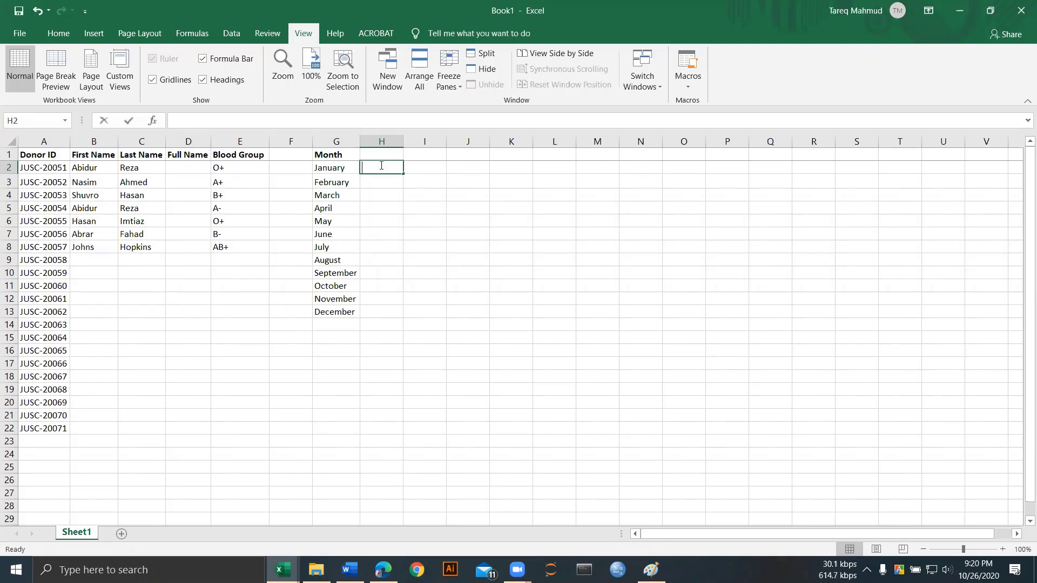
{"action": "type", "text": "10/"}
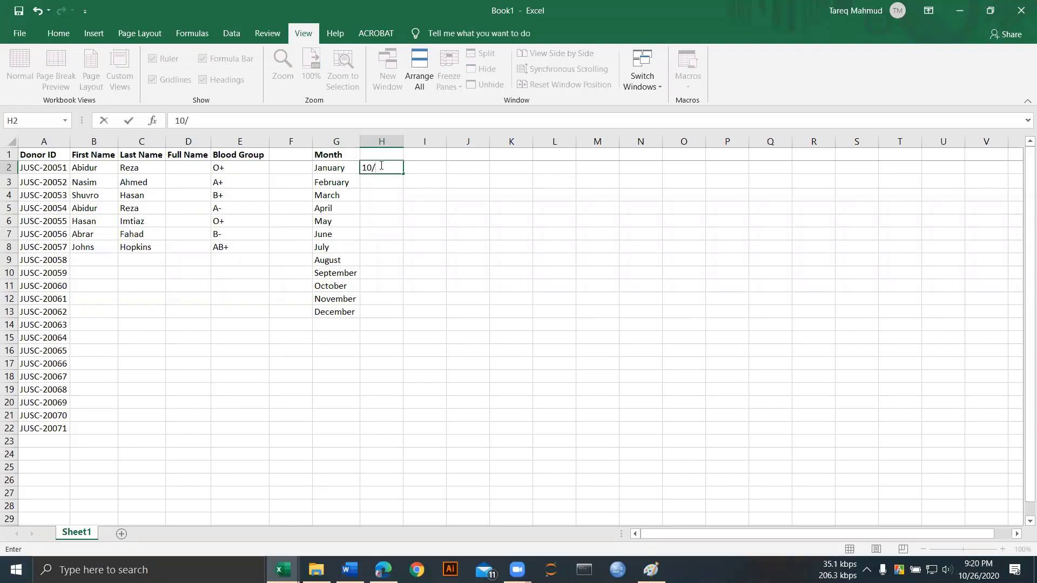
{"action": "type", "text": "26/2"}
{"action": "type", "text": "020"}
{"action": "left_click", "coordinate": [382, 182]}
{"action": "left_click_drag", "start_coordinate": [410, 140], "coordinate": [427, 140]}
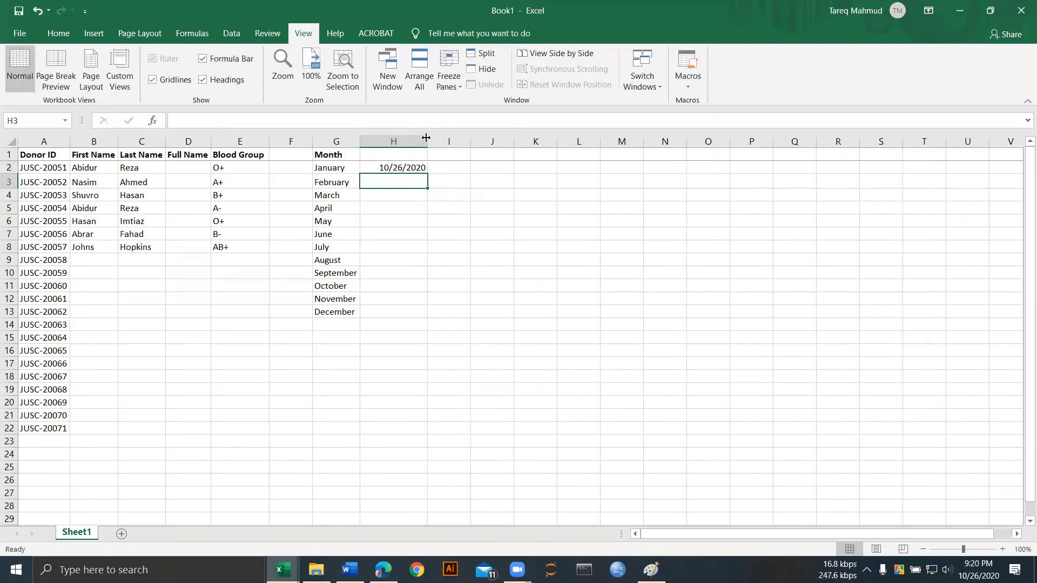
Step: AutoFill consecutive daily dates from H2 down to H20, and deselect the range
{"action": "left_click", "coordinate": [423, 171]}
{"action": "left_click", "coordinate": [411, 177]}
{"action": "left_click", "coordinate": [405, 167]}
{"action": "left_click_drag", "start_coordinate": [427, 173], "coordinate": [431, 347]}
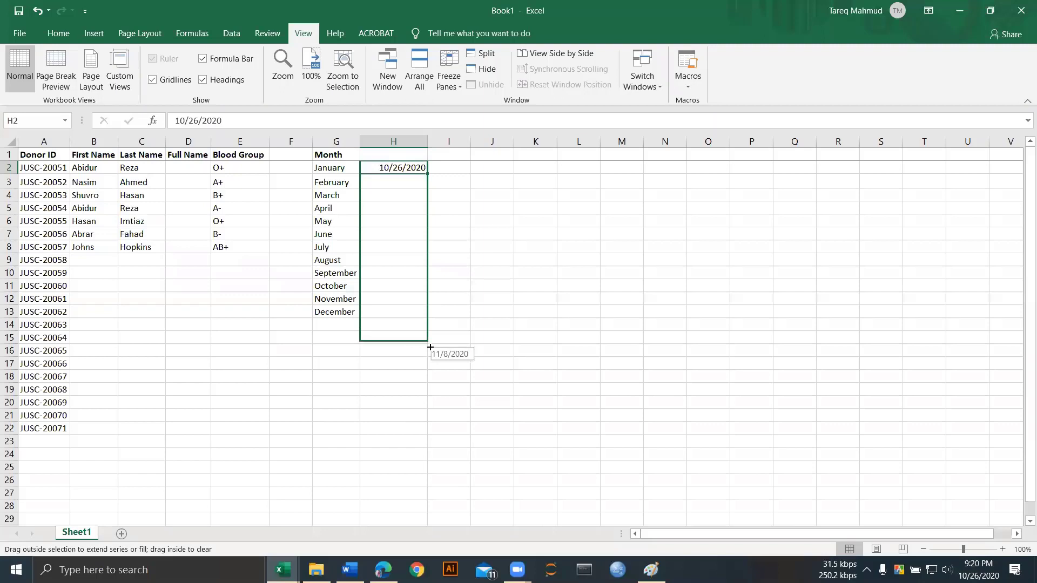
{"action": "left_click_drag", "start_coordinate": [433, 410], "coordinate": [433, 410]}
{"action": "left_click", "coordinate": [380, 209]}
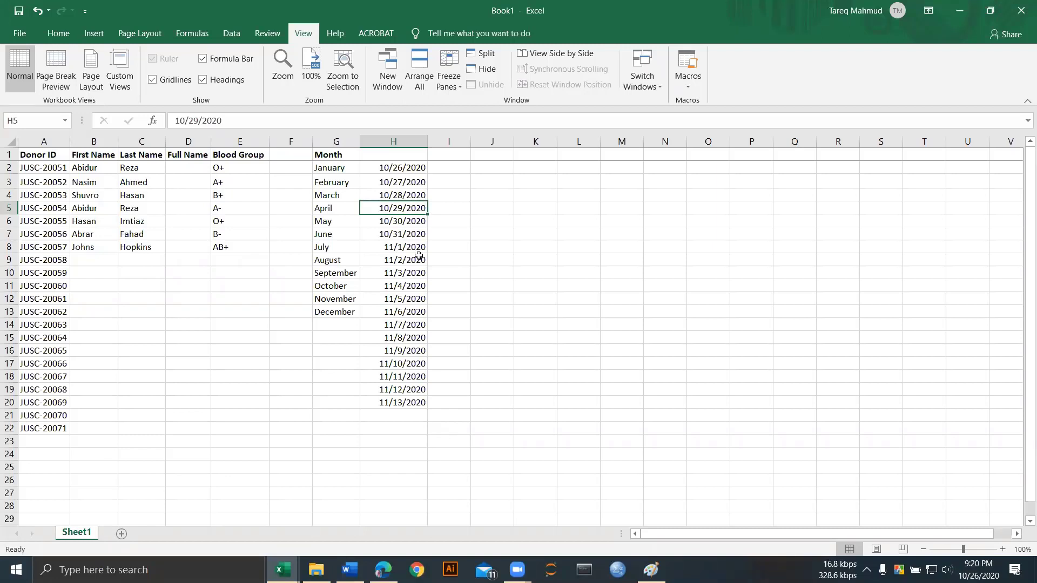
{"action": "left_click", "coordinate": [394, 313]}
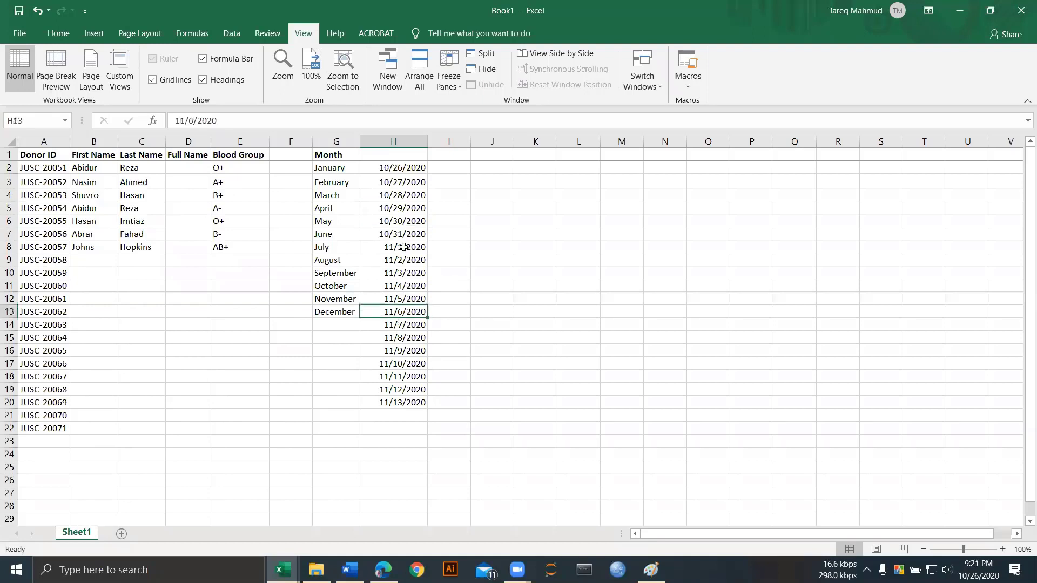
{"action": "left_click", "coordinate": [387, 168]}
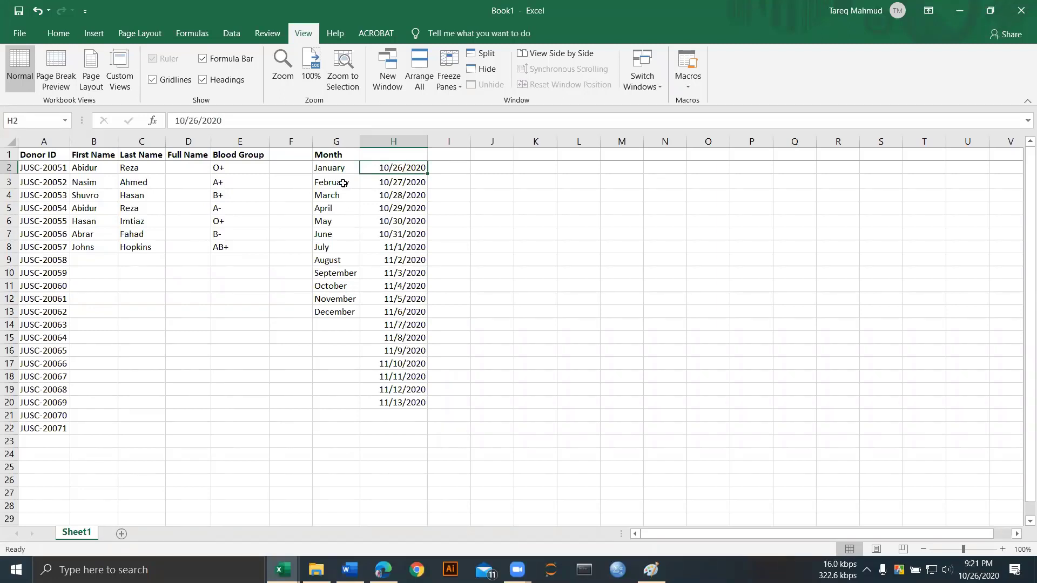
{"action": "left_click", "coordinate": [322, 167]}
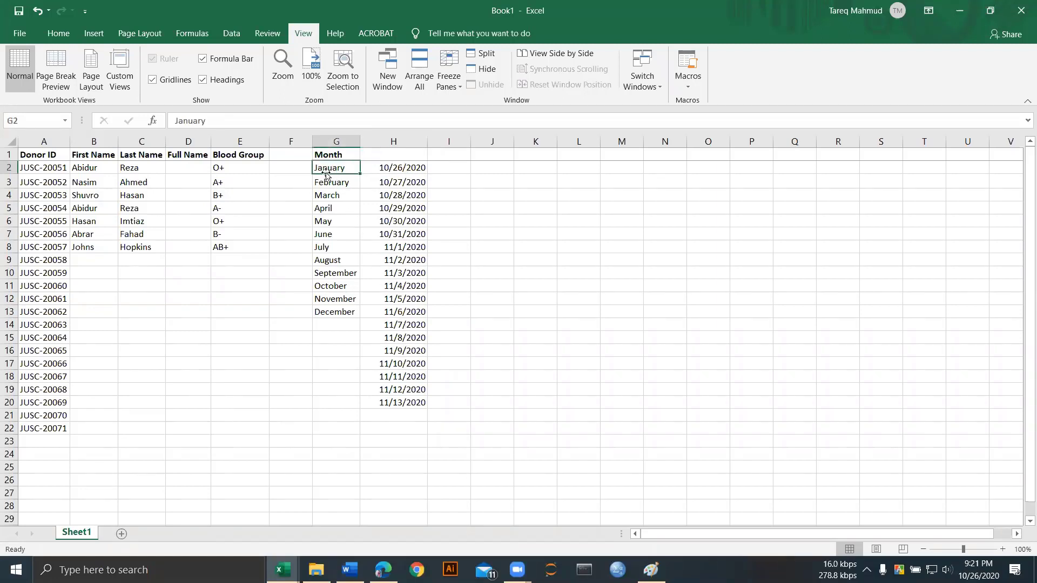
{"action": "left_click", "coordinate": [325, 258]}
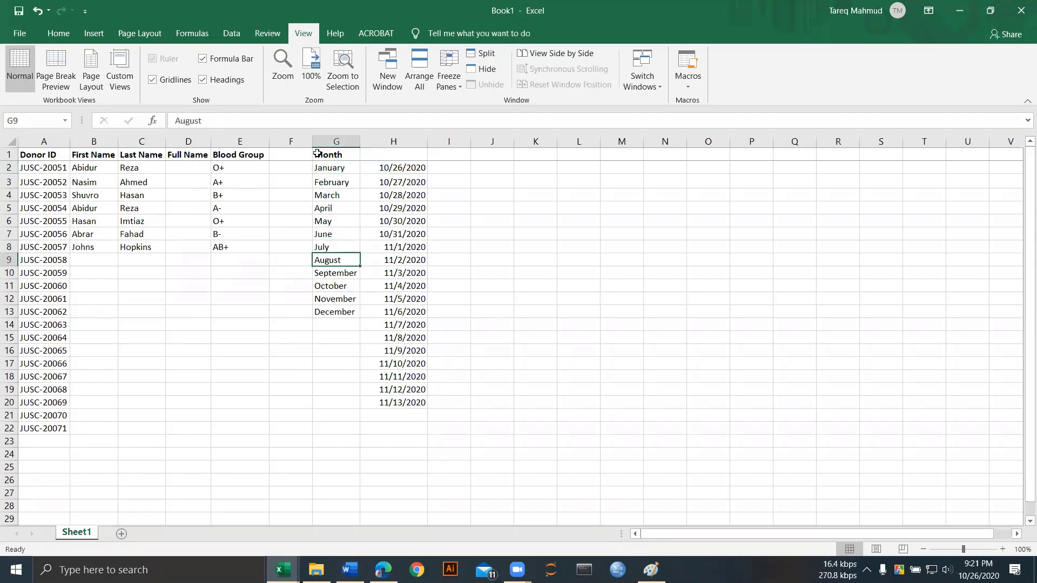
Step: Clear the Month header, the month names and the dates from G1:H20, and deselect the range
{"action": "left_click_drag", "start_coordinate": [317, 153], "coordinate": [419, 402]}
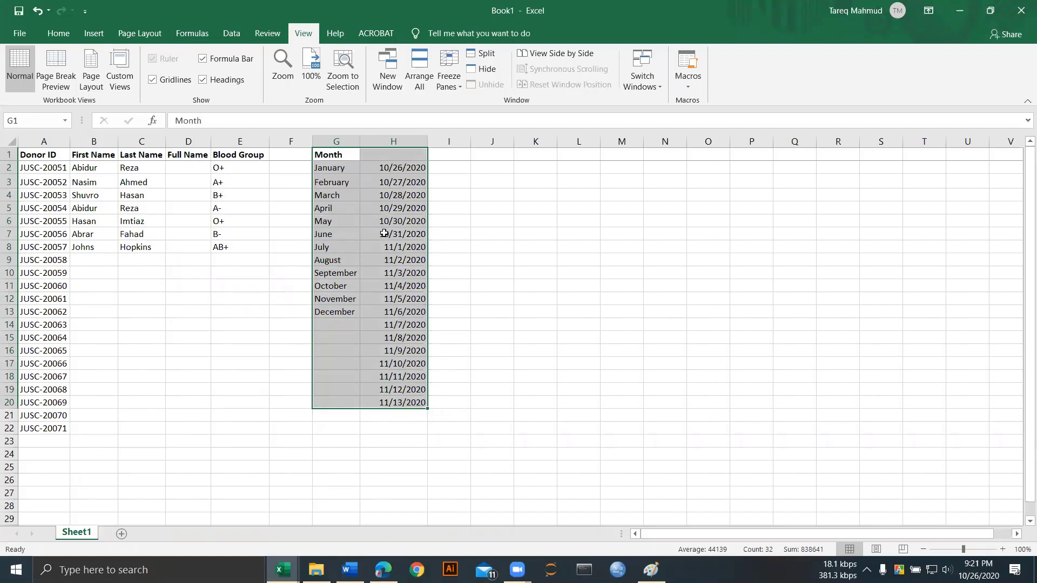
{"action": "key", "text": "Delete"}
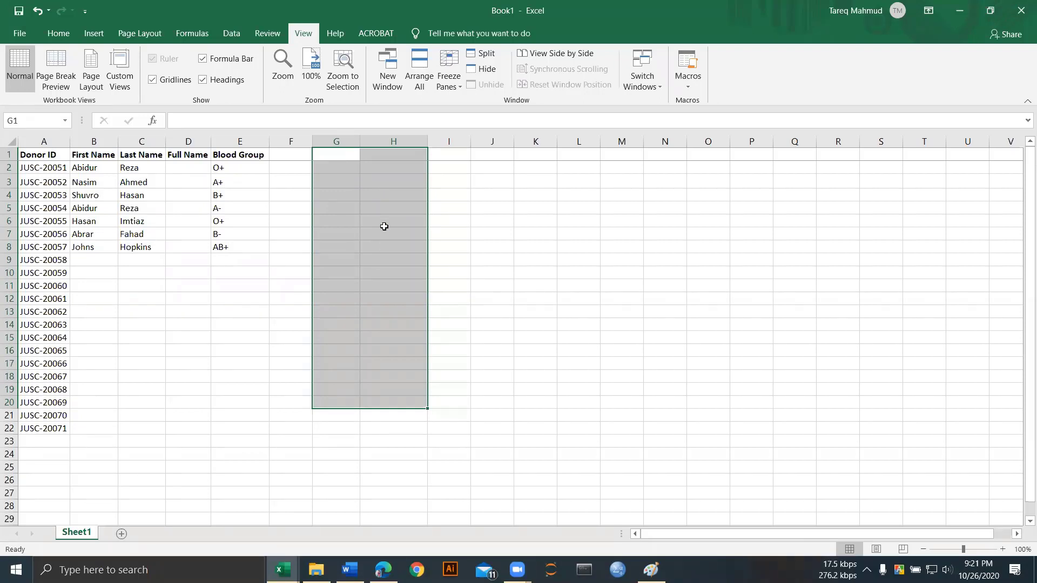
{"action": "left_click", "coordinate": [288, 193]}
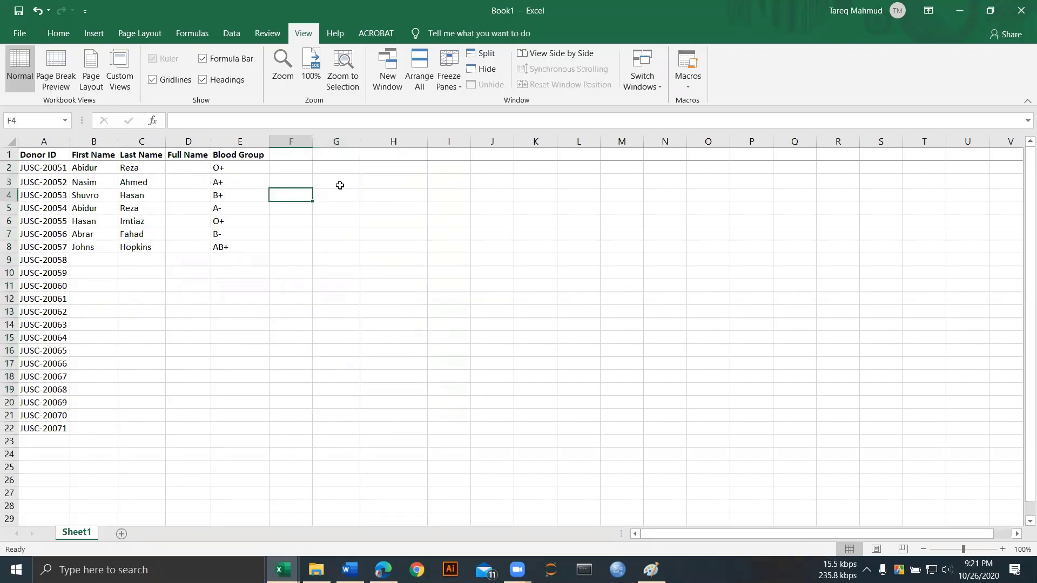
Step: Clear all the prefixed Donor IDs from A2:A22 and deselect the range
{"action": "left_click", "coordinate": [40, 167]}
{"action": "left_click_drag", "start_coordinate": [40, 168], "coordinate": [43, 253]}
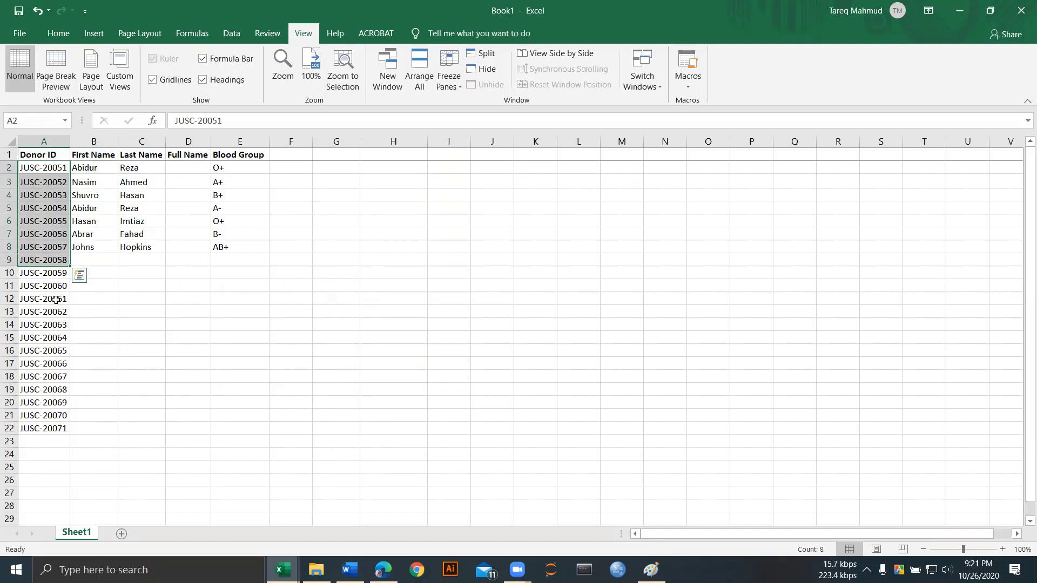
{"action": "left_click", "coordinate": [56, 282]}
{"action": "left_click_drag", "start_coordinate": [33, 168], "coordinate": [34, 426]}
{"action": "key", "text": "Delete"}
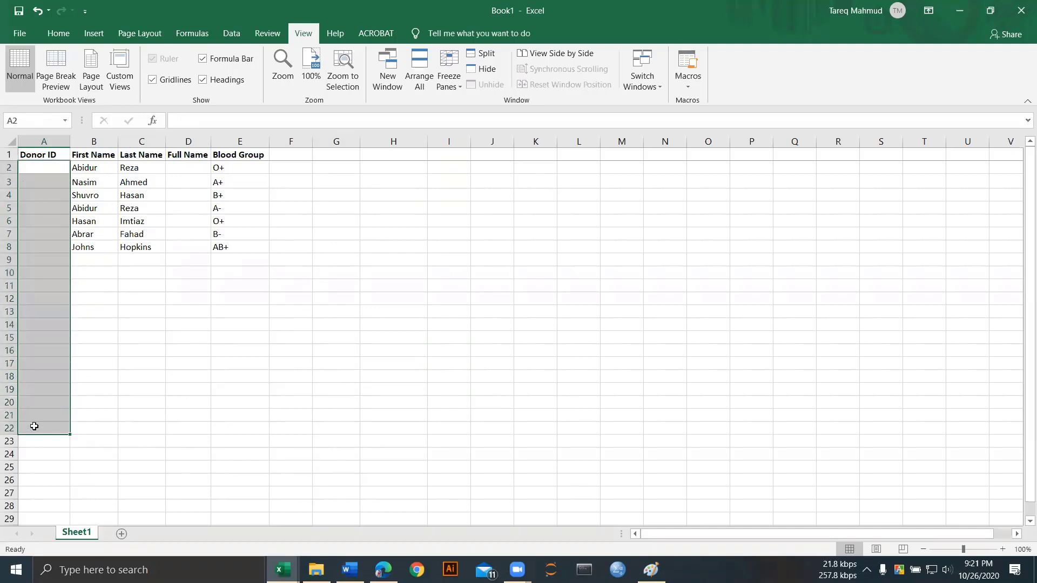
{"action": "left_click", "coordinate": [160, 275]}
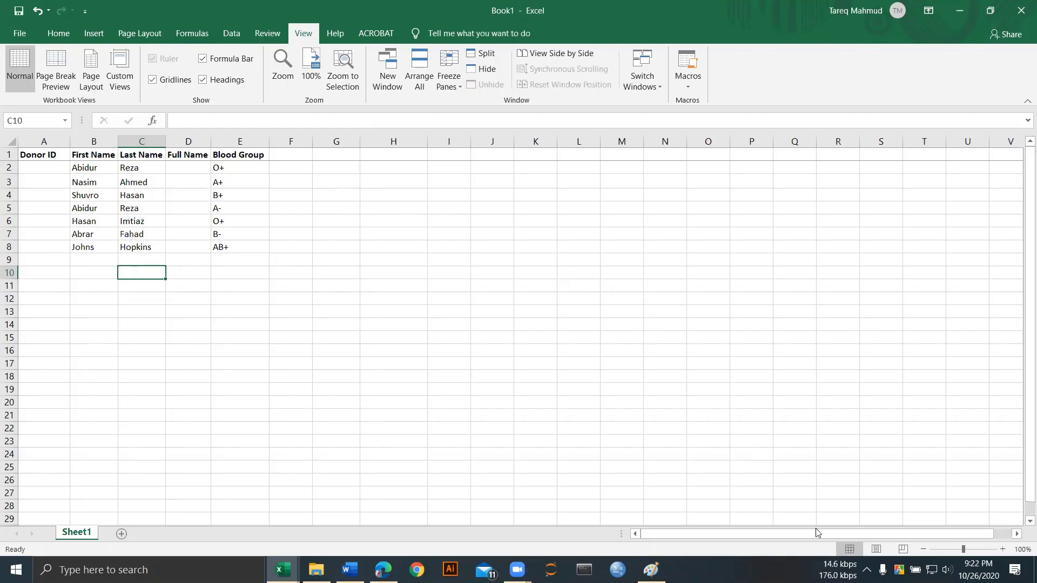
Step: Run Remove Duplicates on the First Name column, expanding the selection and comparing all five columns with headers, and deselect the column
{"action": "mouse_move", "coordinate": [838, 570]}
{"action": "left_click", "coordinate": [59, 35]}
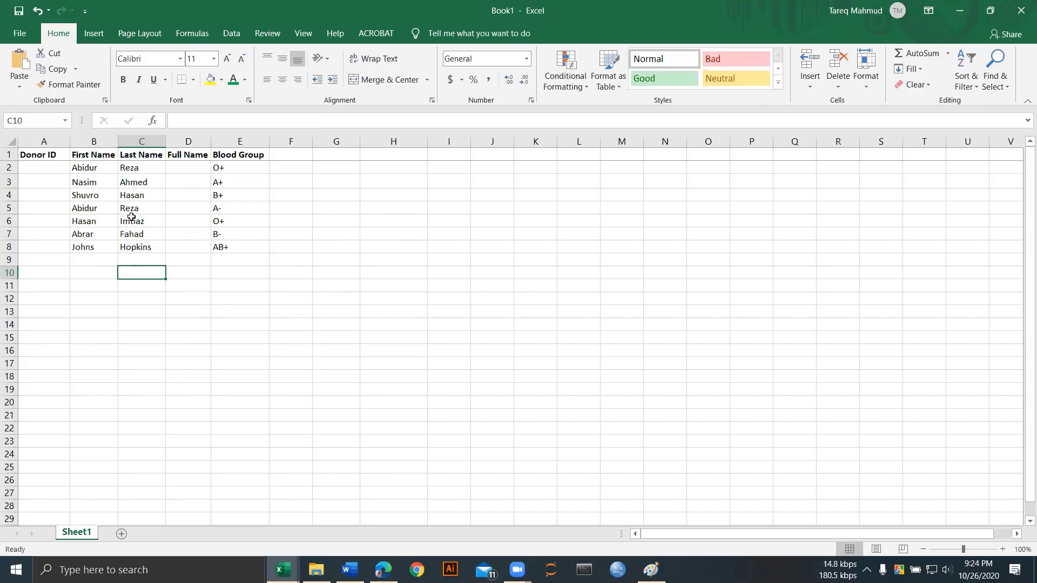
{"action": "left_click", "coordinate": [95, 140]}
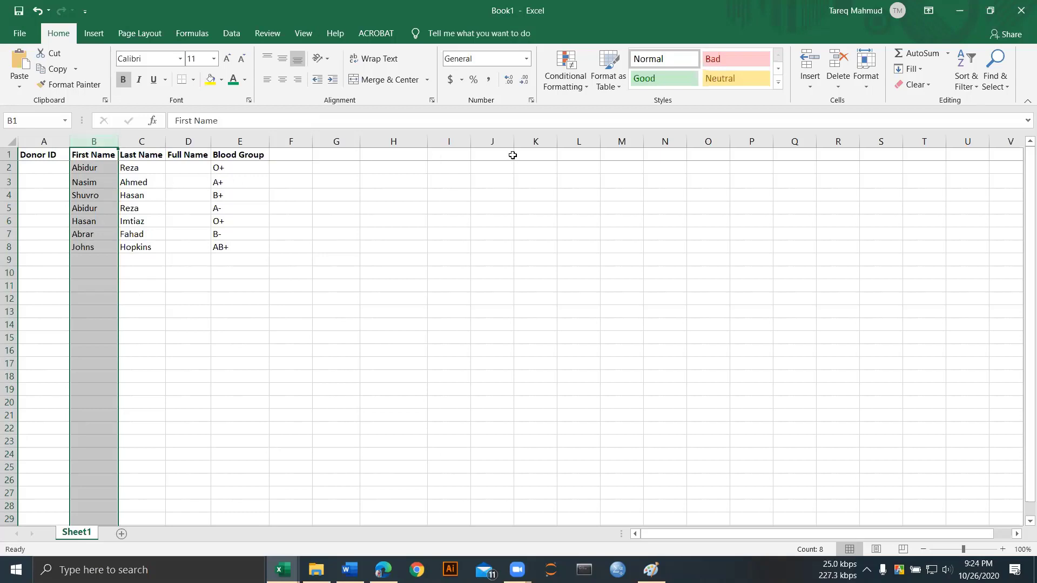
{"action": "left_click", "coordinate": [233, 40]}
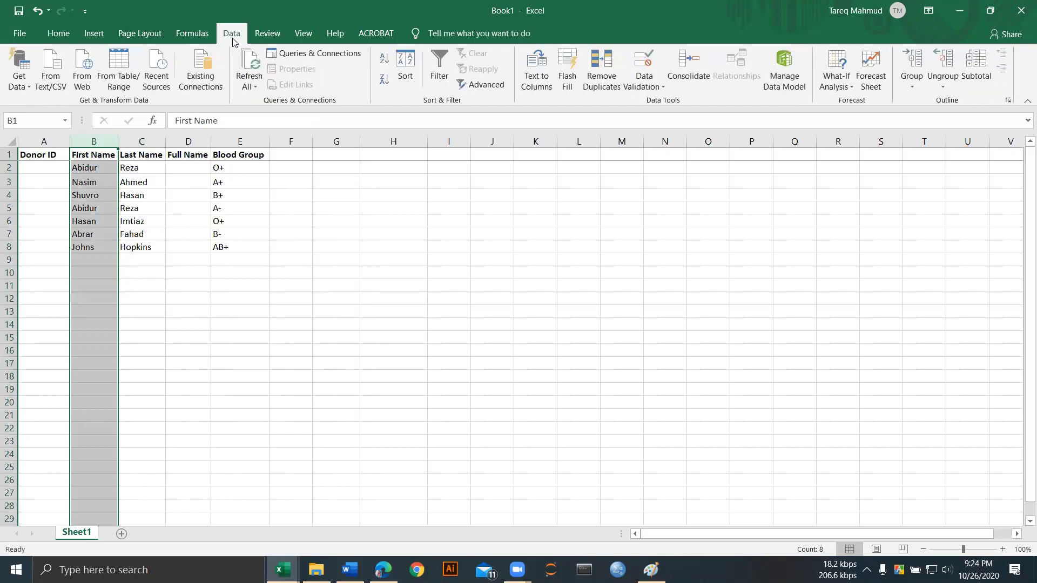
{"action": "left_click", "coordinate": [607, 86]}
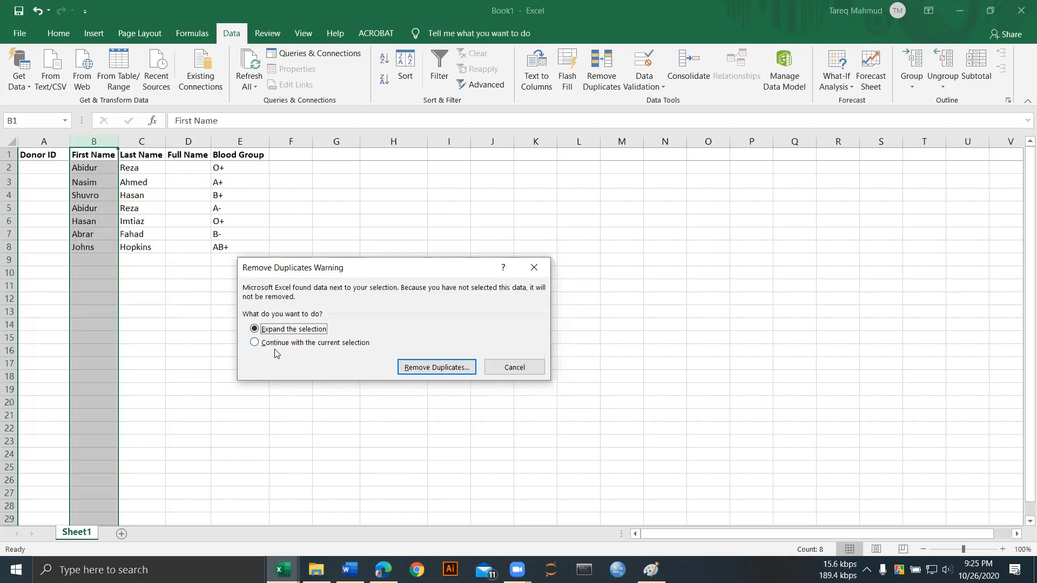
{"action": "left_click", "coordinate": [255, 344]}
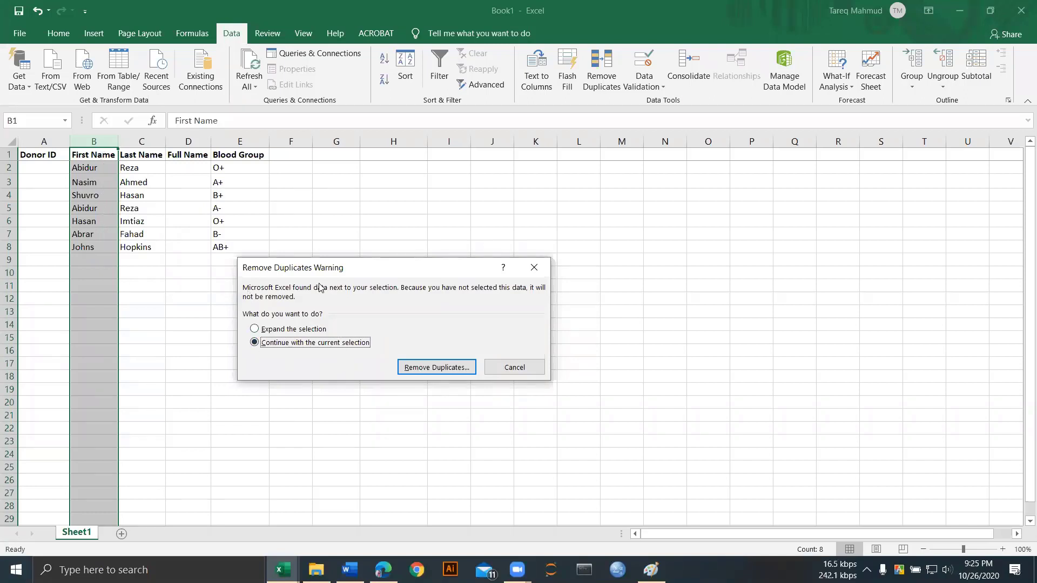
{"action": "left_click", "coordinate": [254, 329]}
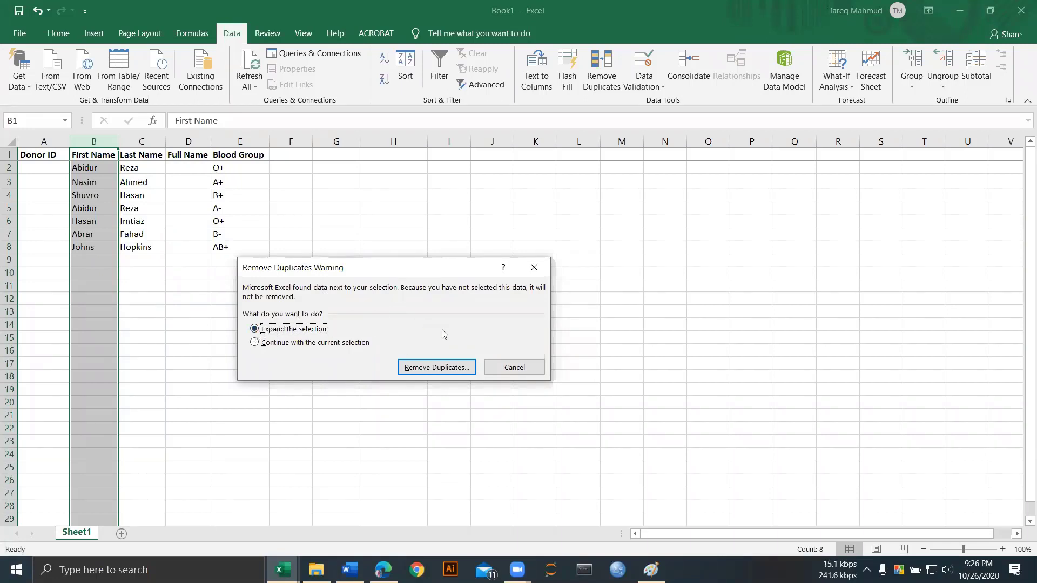
{"action": "left_click", "coordinate": [446, 369]}
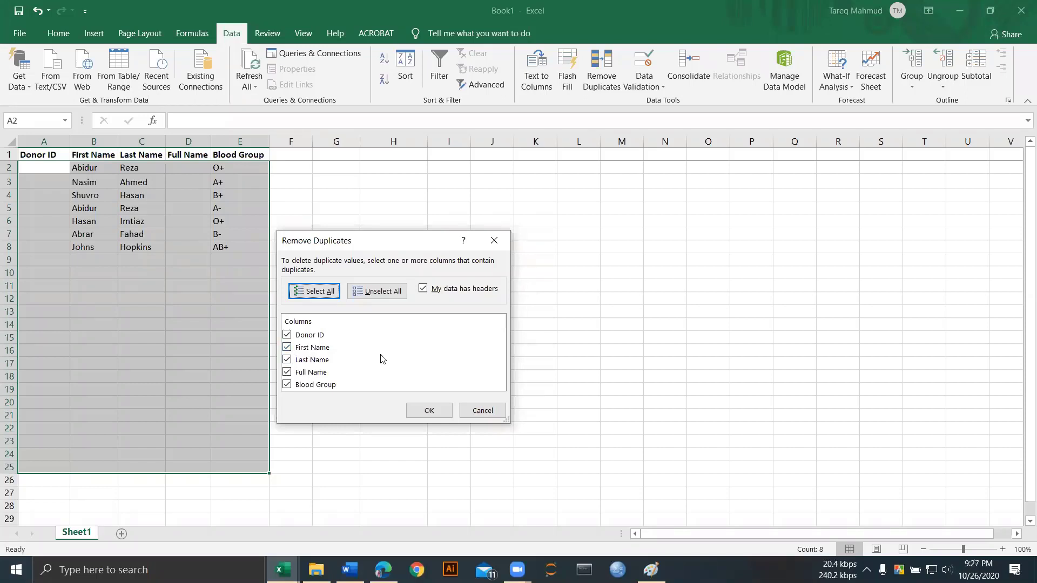
{"action": "left_click", "coordinate": [432, 411]}
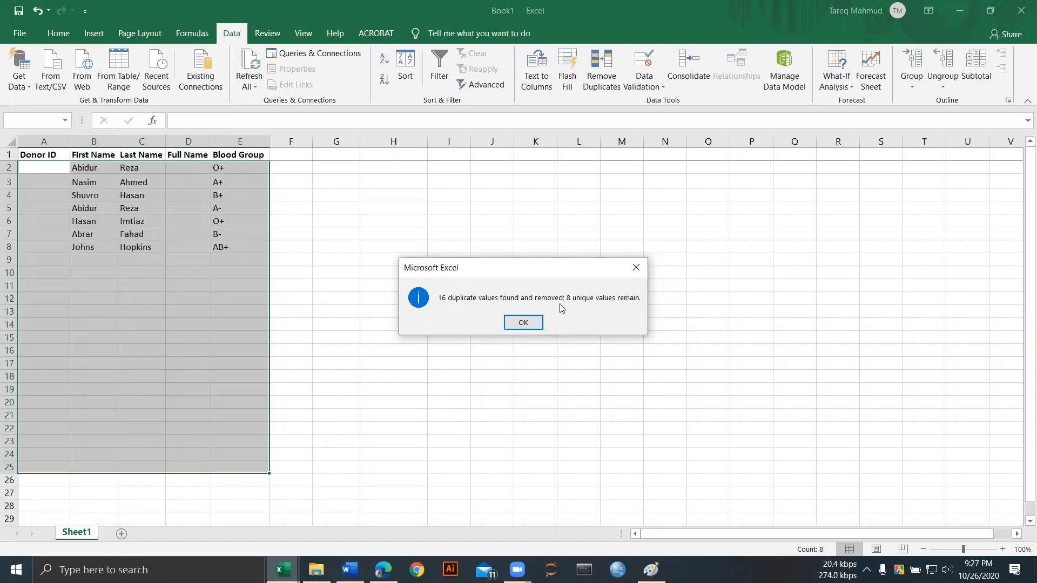
{"action": "left_click", "coordinate": [523, 323]}
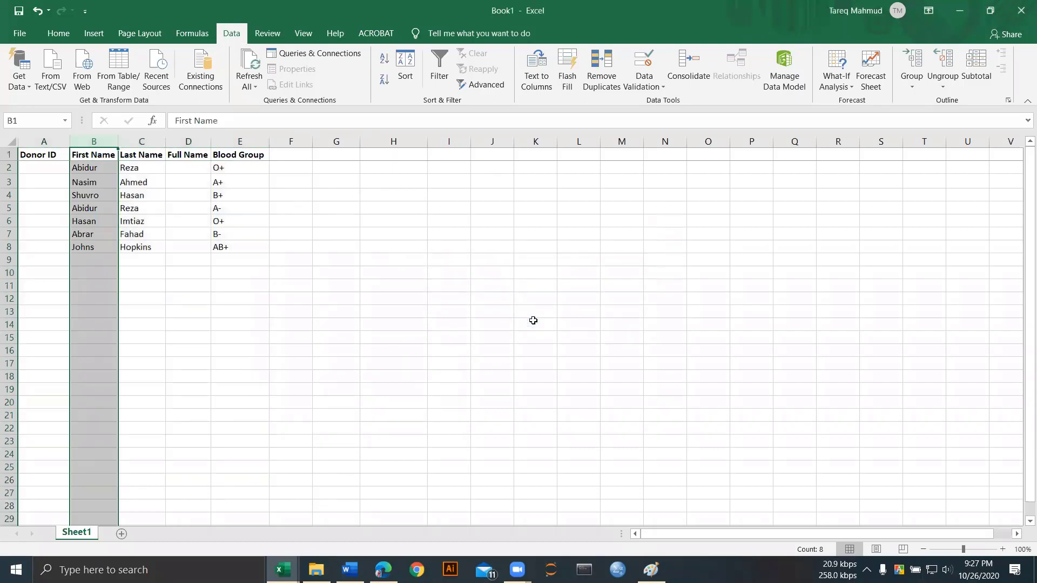
{"action": "left_click", "coordinate": [171, 234]}
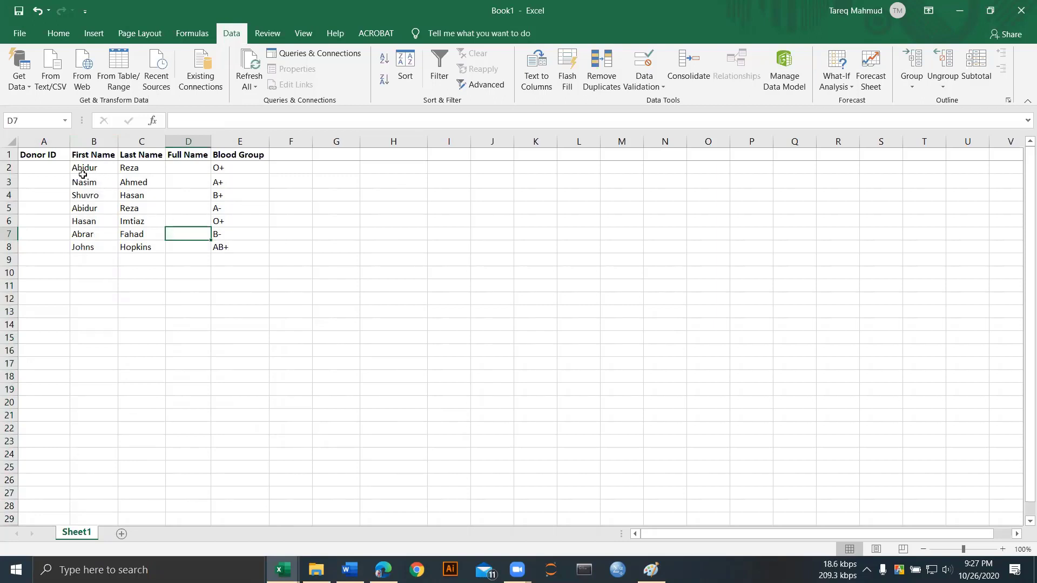
Step: Repeat Remove Duplicates from the First Name column with the expanded selection and all columns included, and deselect the column
{"action": "left_click", "coordinate": [66, 171]}
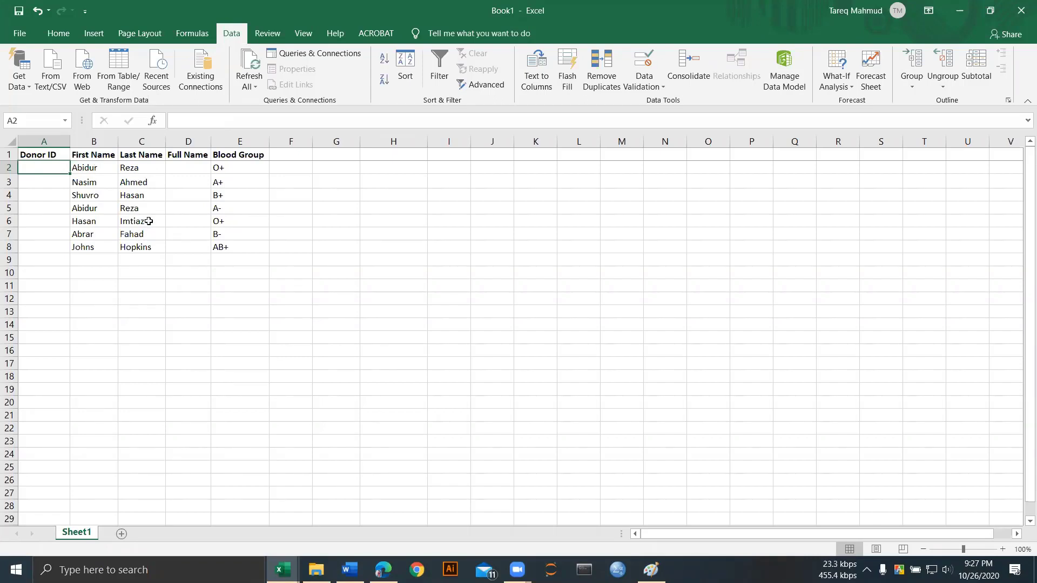
{"action": "left_click", "coordinate": [94, 141]}
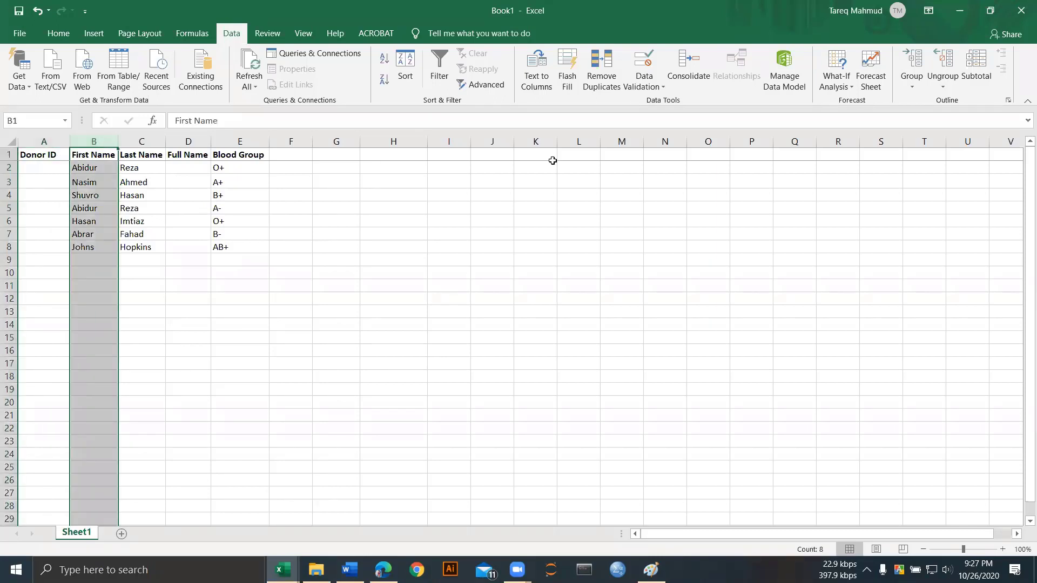
{"action": "left_click", "coordinate": [601, 69]}
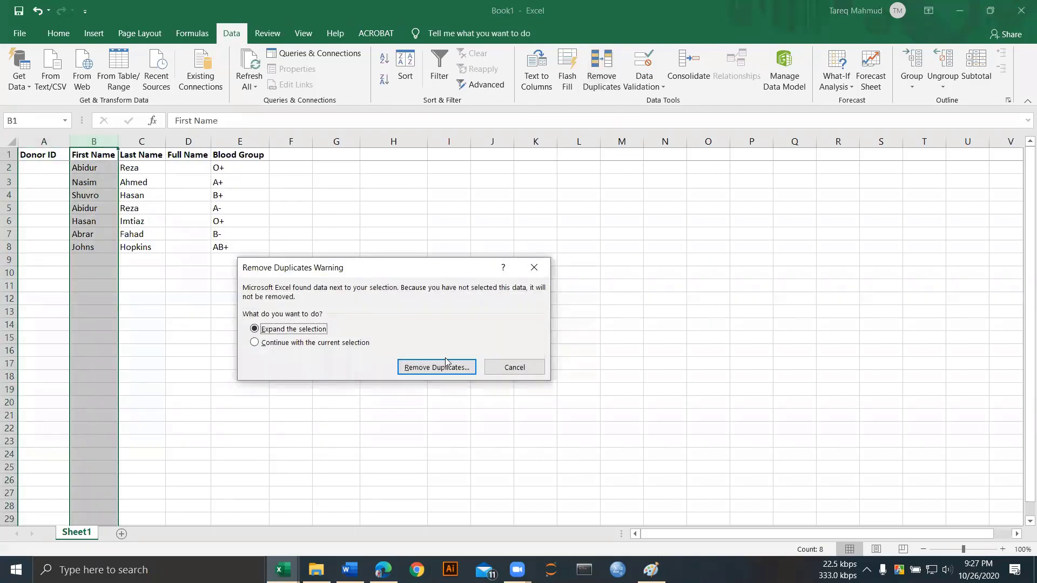
{"action": "left_click", "coordinate": [441, 367]}
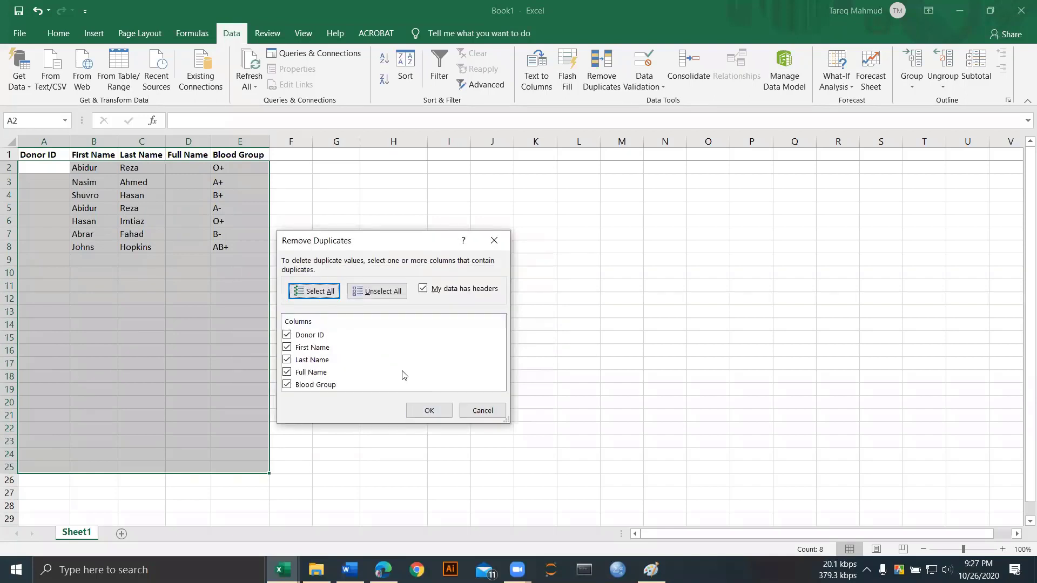
{"action": "left_click", "coordinate": [432, 411]}
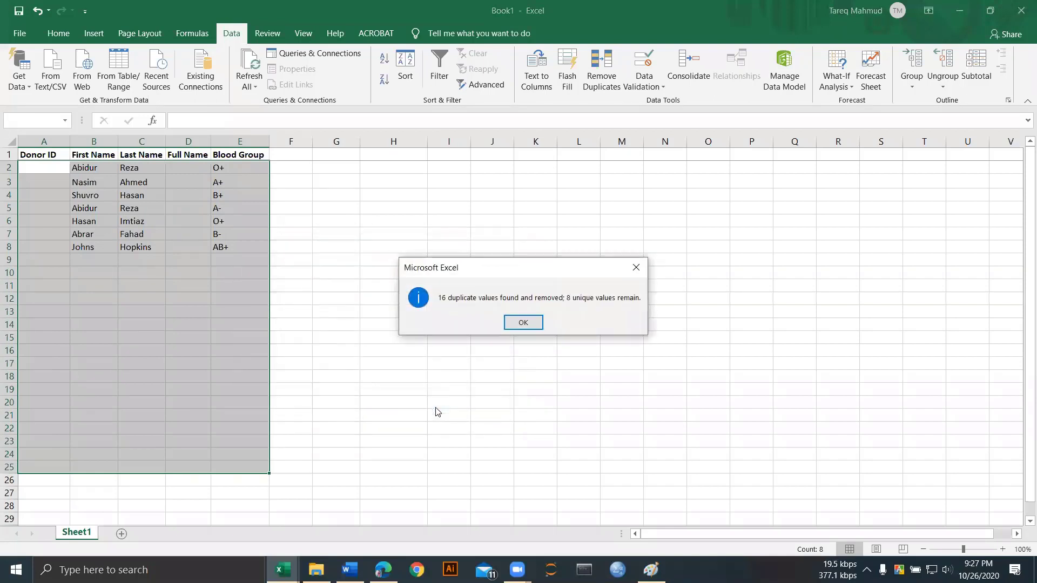
{"action": "left_click", "coordinate": [523, 323]}
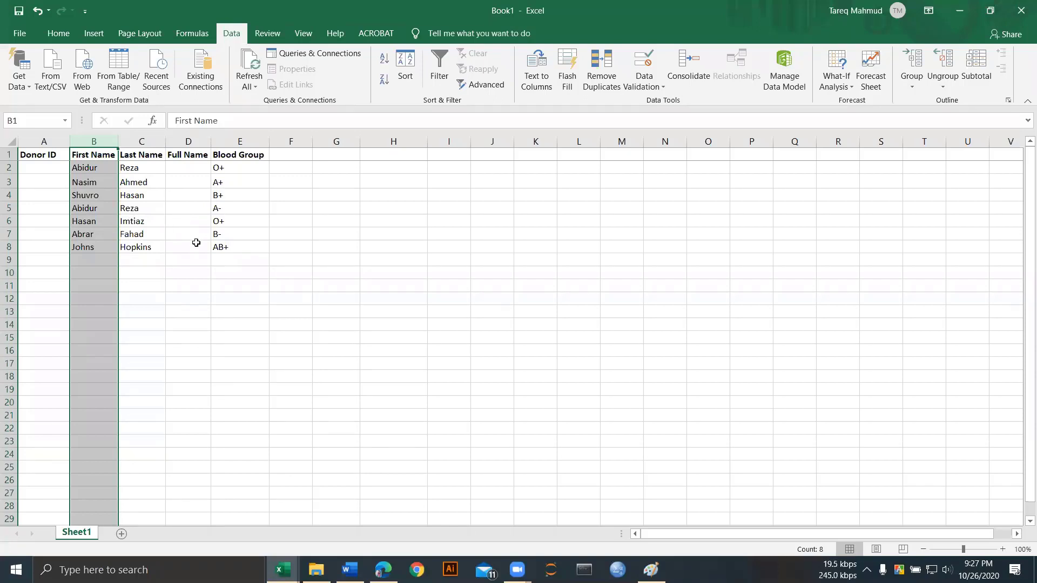
{"action": "left_click", "coordinate": [58, 237]}
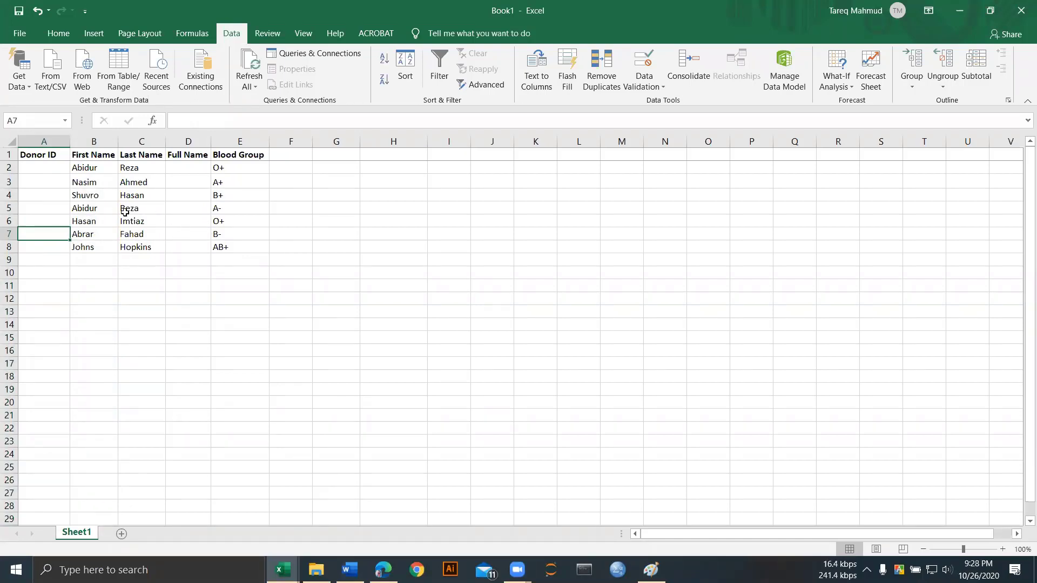
Step: Enter consecutive four-digit Donor IDs in A2:A4 and repeat the ID from A2 in A5
{"action": "left_click", "coordinate": [44, 167]}
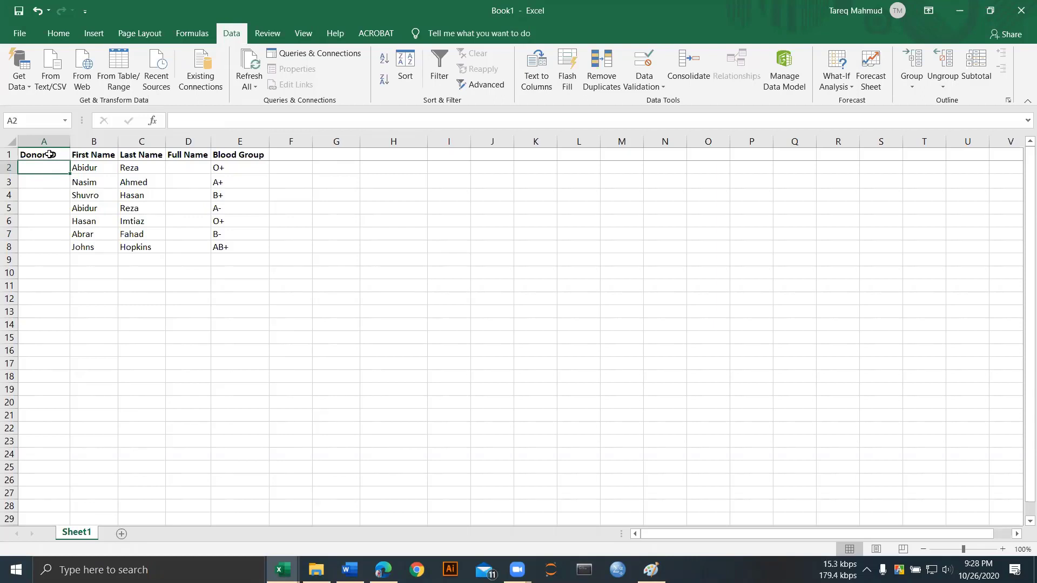
{"action": "type", "text": "200"}
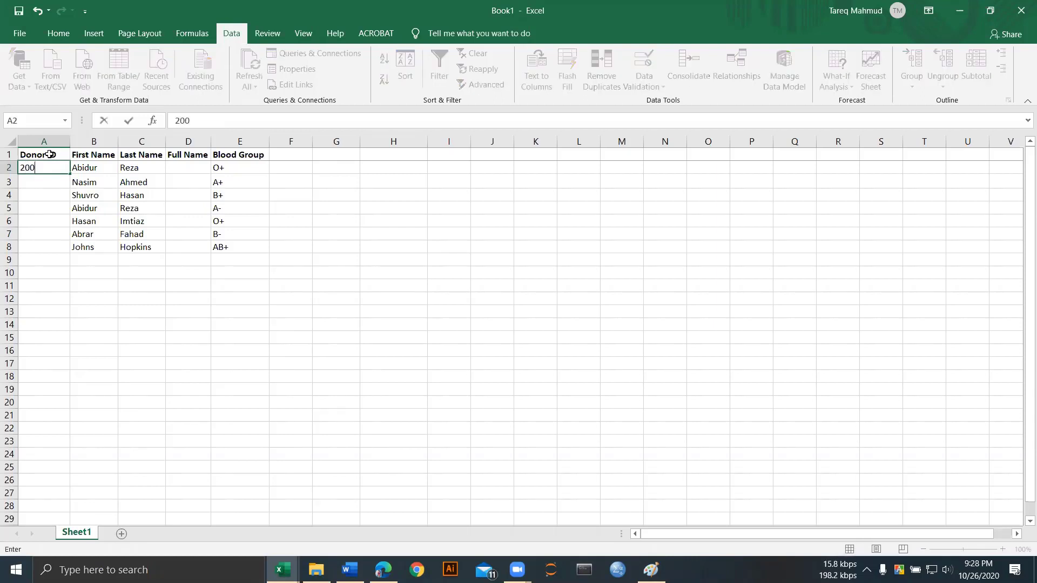
{"action": "type", "text": "5"}
{"action": "left_click", "coordinate": [54, 185]}
{"action": "type", "text": "2006"}
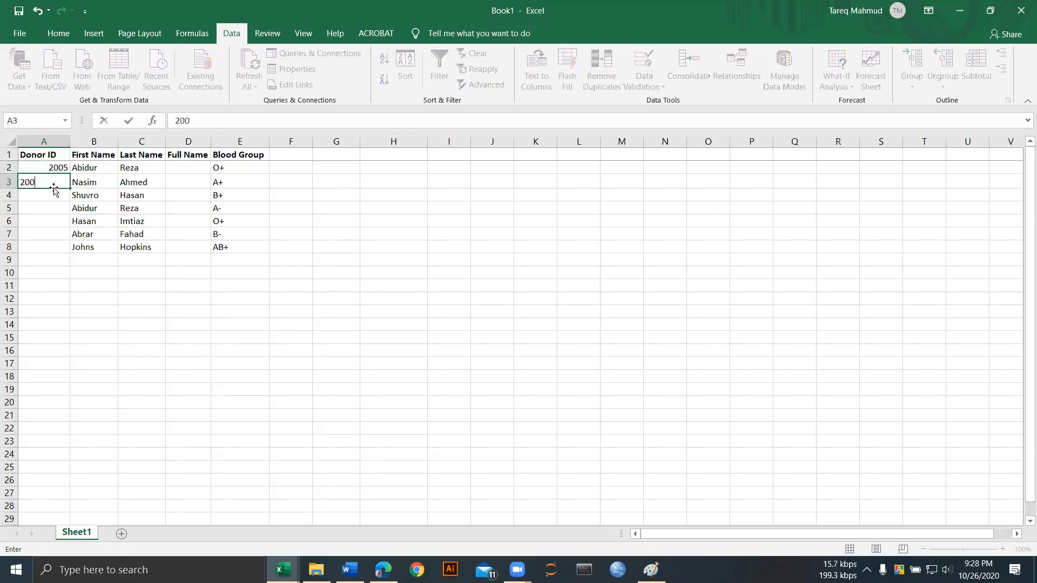
{"action": "left_click", "coordinate": [38, 196]}
{"action": "type", "text": "2007"}
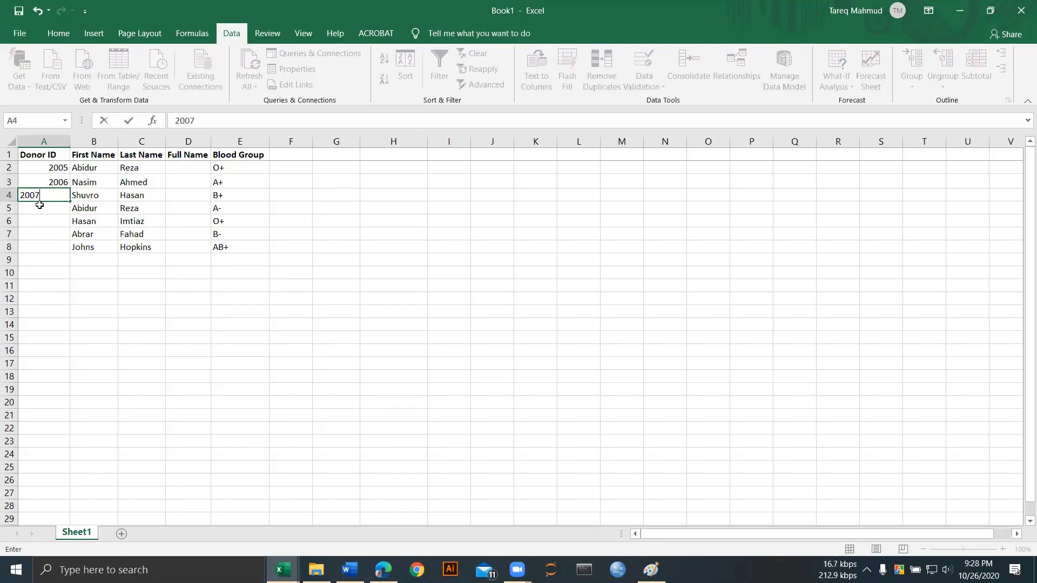
{"action": "left_click", "coordinate": [40, 208]}
{"action": "type", "text": "2005"}
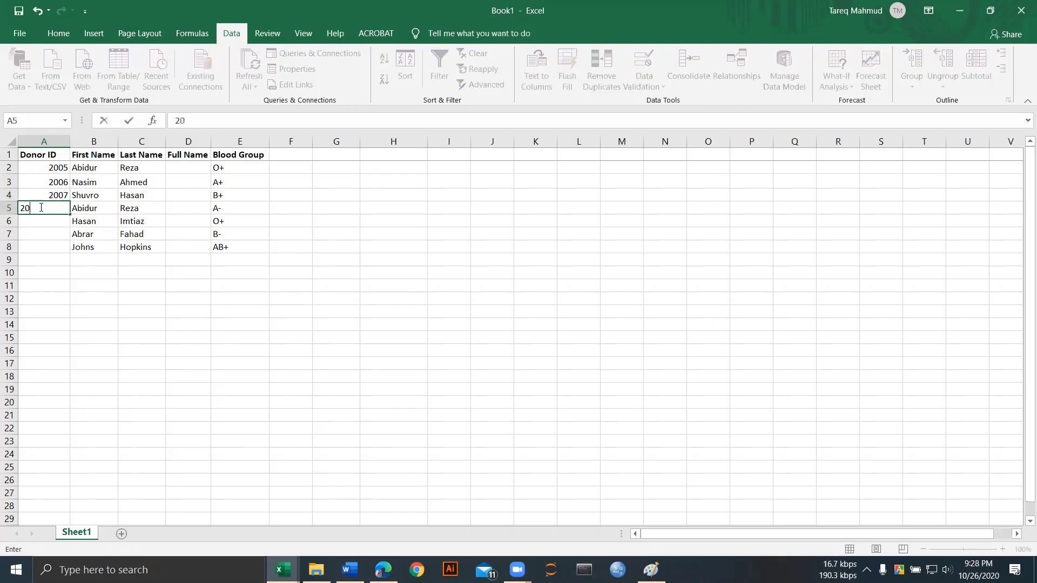
{"action": "left_click", "coordinate": [34, 166]}
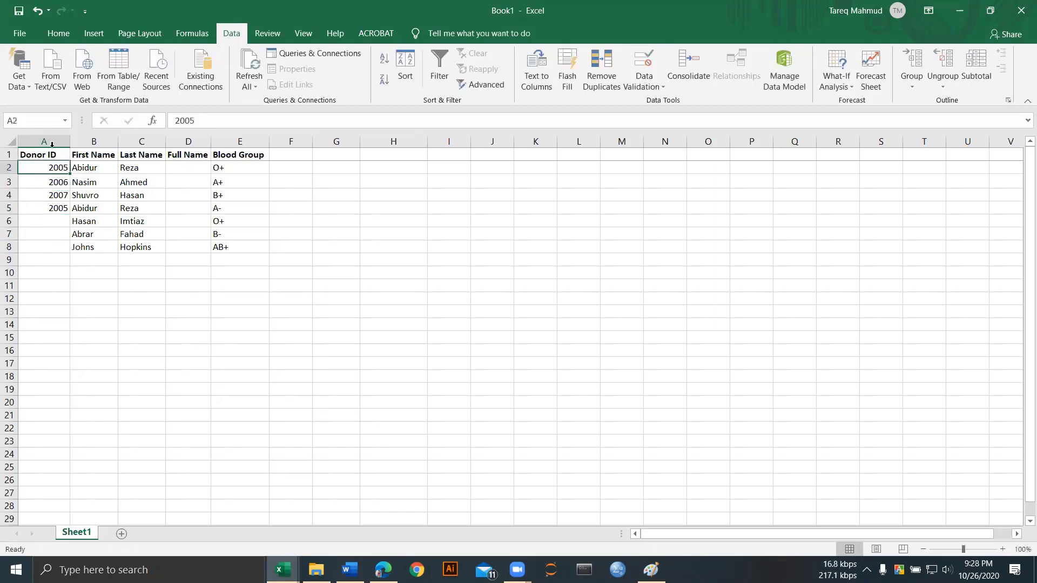
Step: Run Remove Duplicates from the Donor ID column, expanding the selection and comparing all five columns, and deselect the column
{"action": "left_click", "coordinate": [51, 141]}
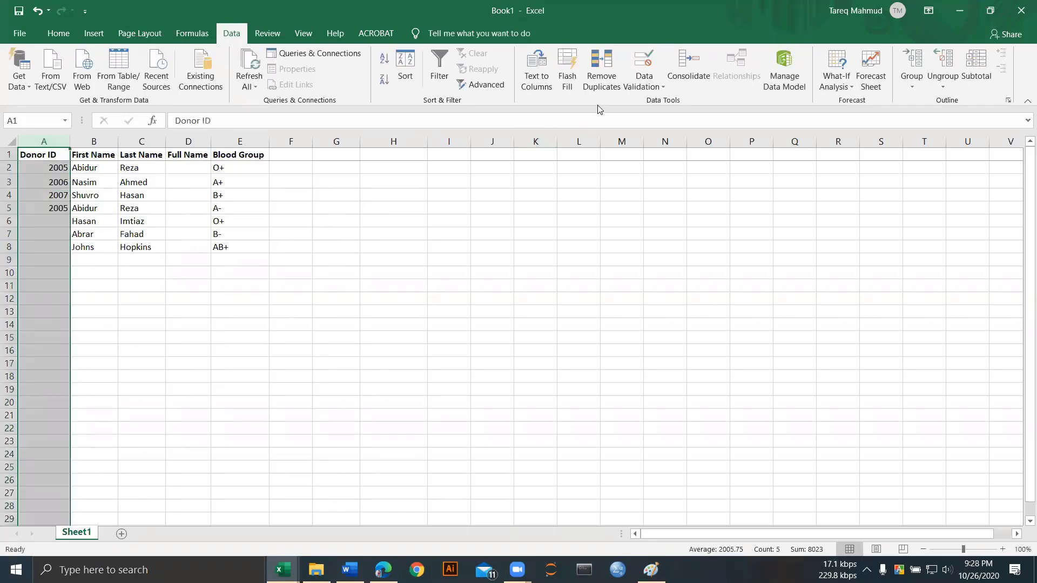
{"action": "left_click", "coordinate": [597, 88]}
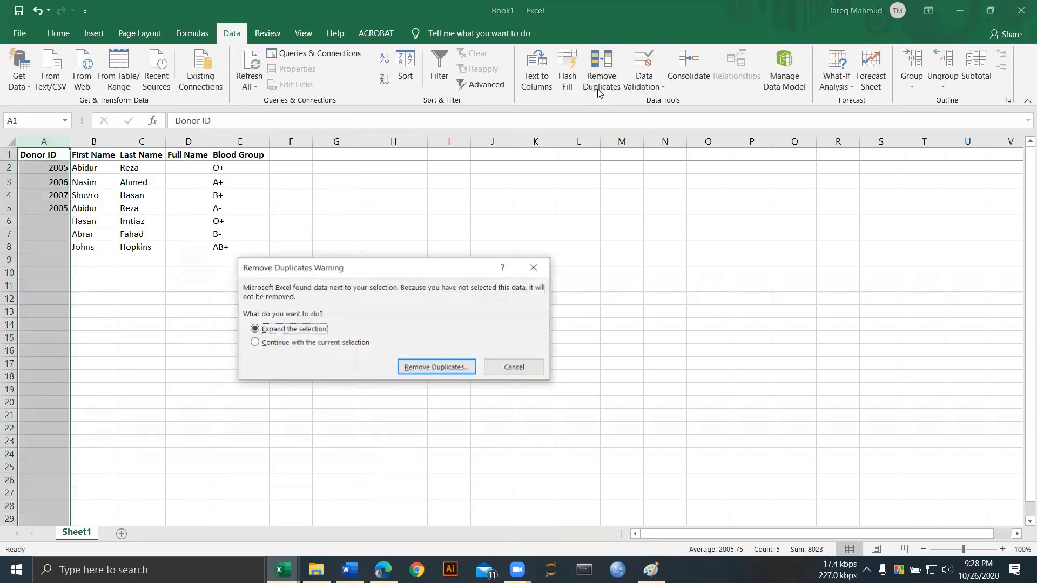
{"action": "left_click", "coordinate": [427, 370]}
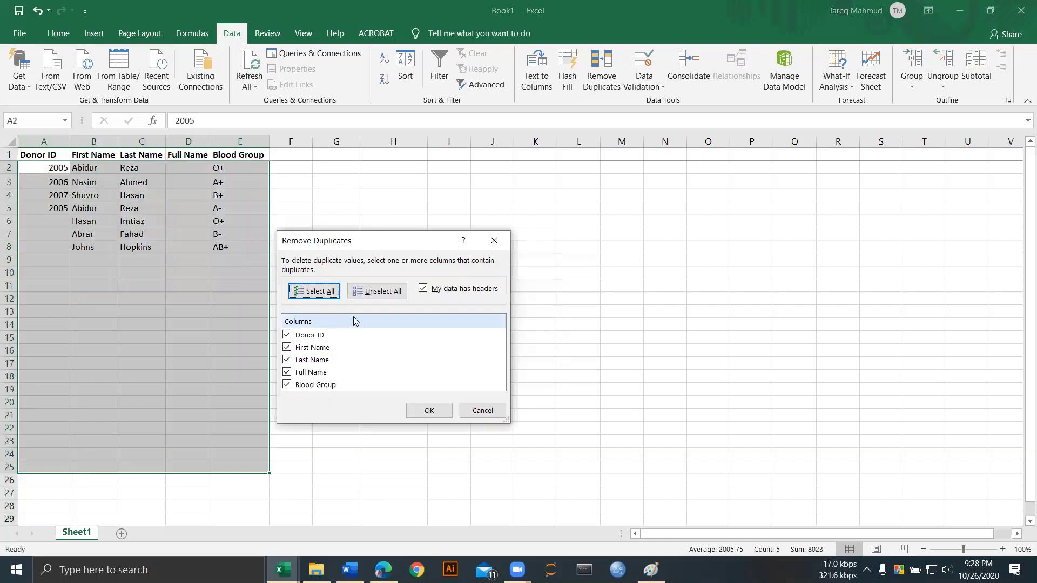
{"action": "left_click", "coordinate": [437, 412]}
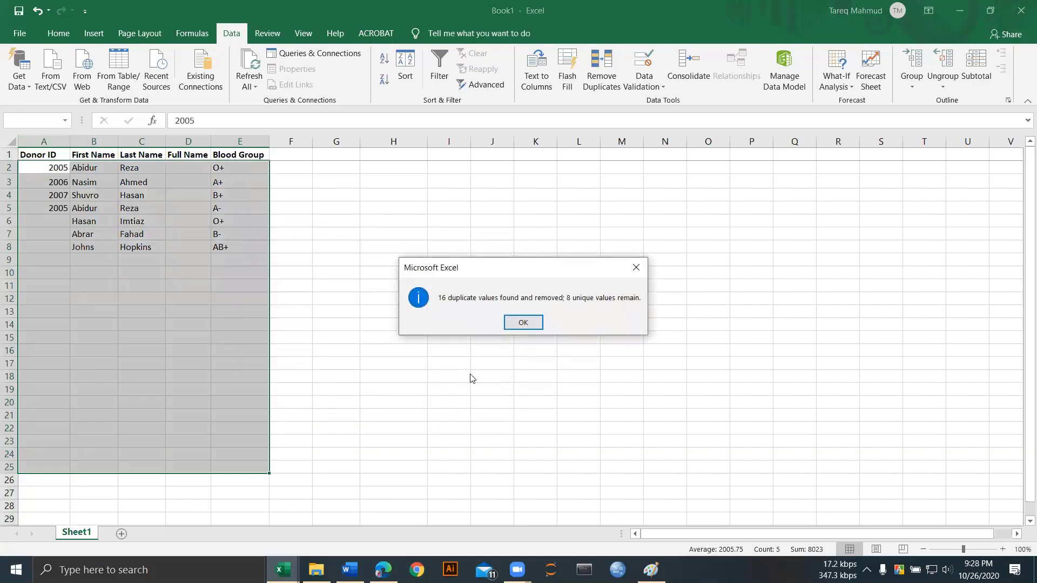
{"action": "left_click", "coordinate": [523, 323]}
{"action": "left_click", "coordinate": [186, 255]}
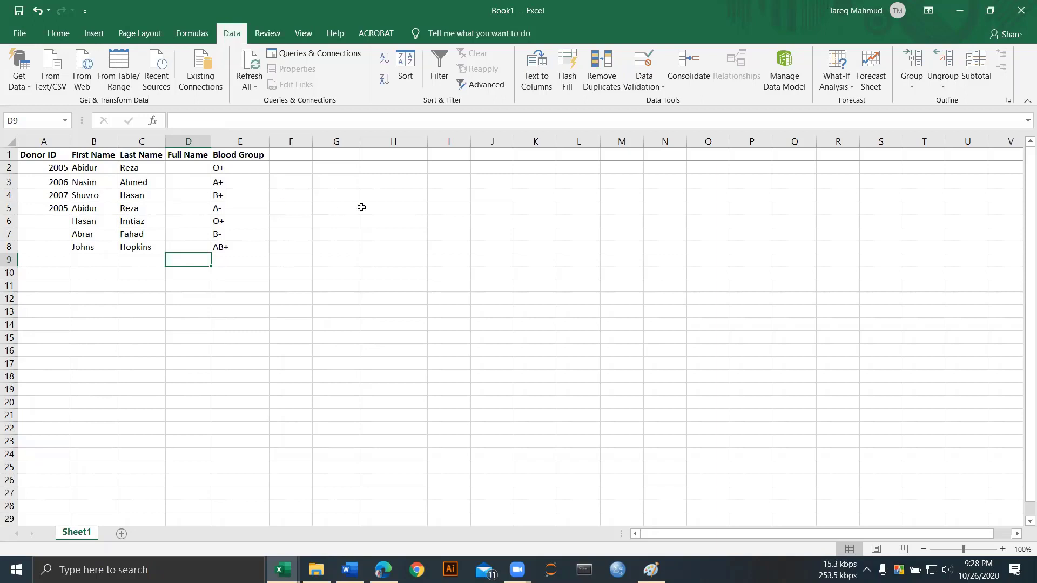
{"action": "left_click", "coordinate": [57, 33]}
{"action": "left_click", "coordinate": [145, 234]}
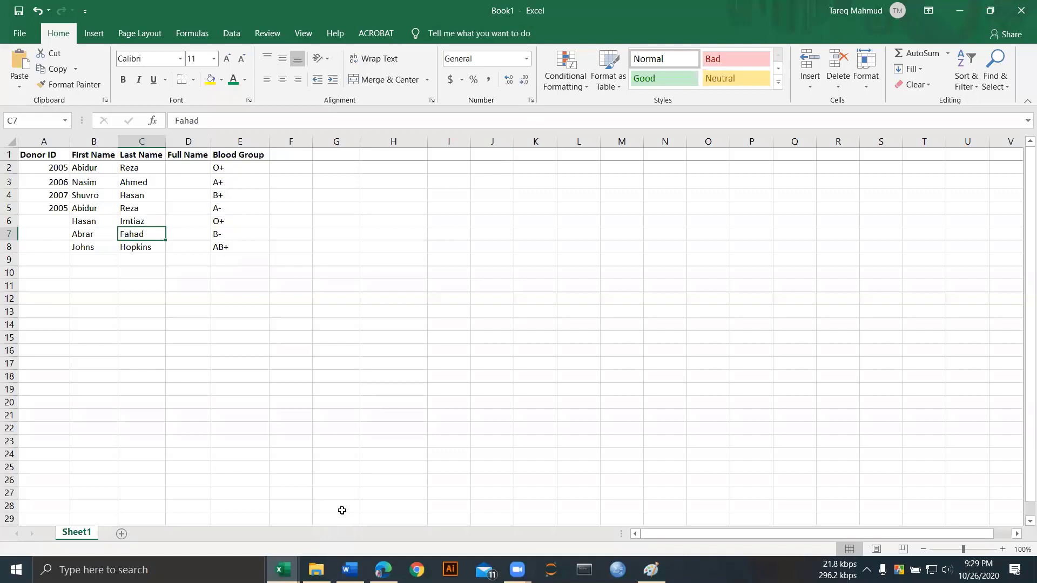
Step: Switch to File Explorer and open the Call for Volunteer-7th JUSC National Math Olympiad workbook from the Downloads folder
{"action": "mouse_move", "coordinate": [316, 569]}
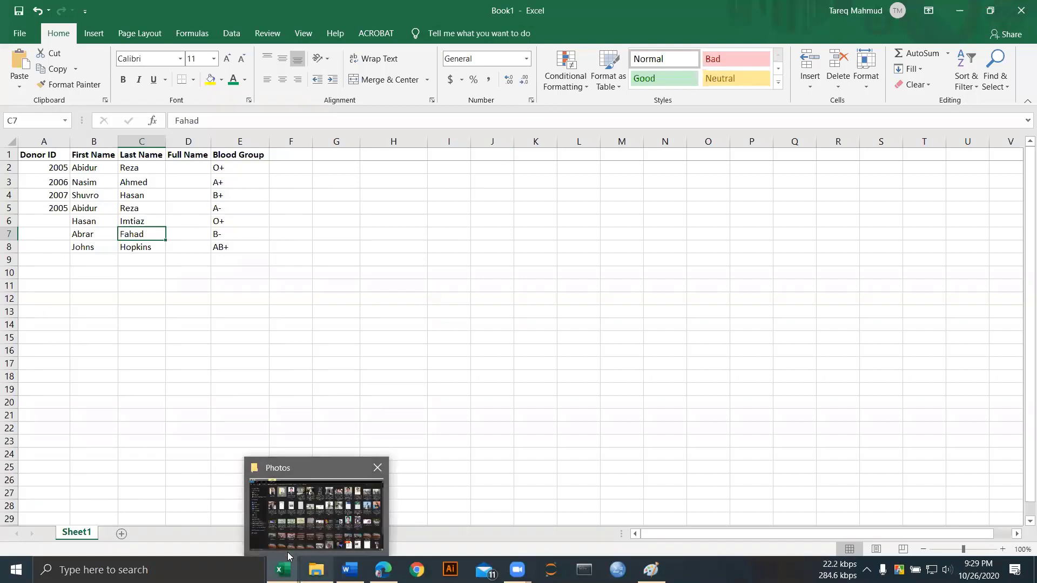
{"action": "mouse_move", "coordinate": [283, 569]}
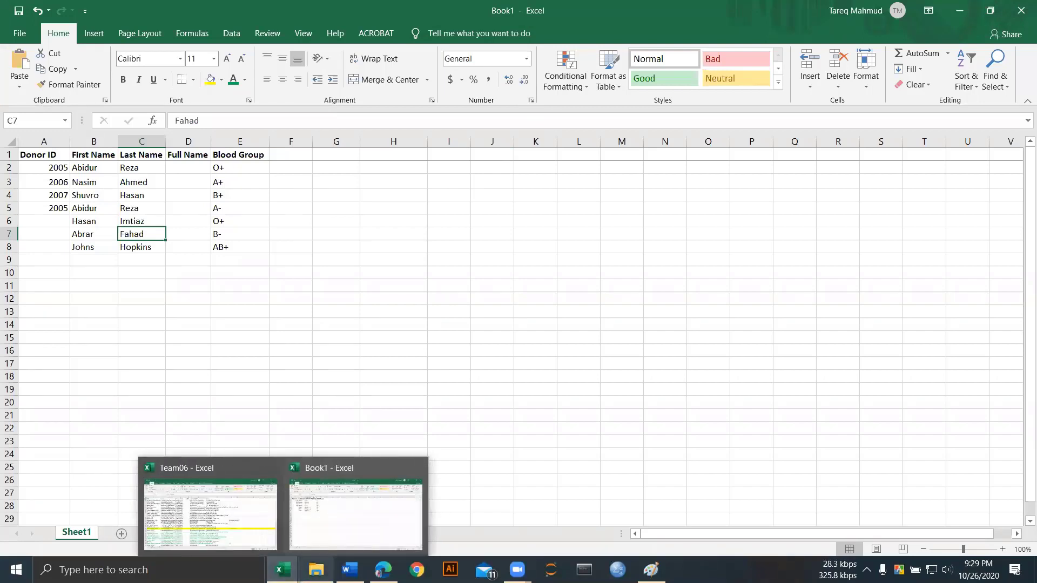
{"action": "left_click", "coordinate": [316, 516]}
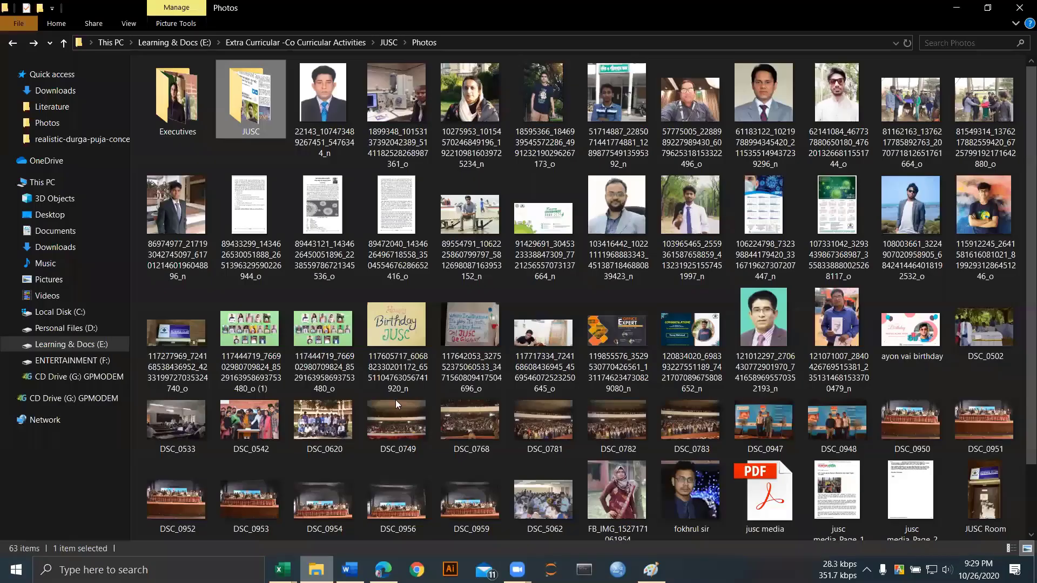
{"action": "left_click", "coordinate": [70, 255]}
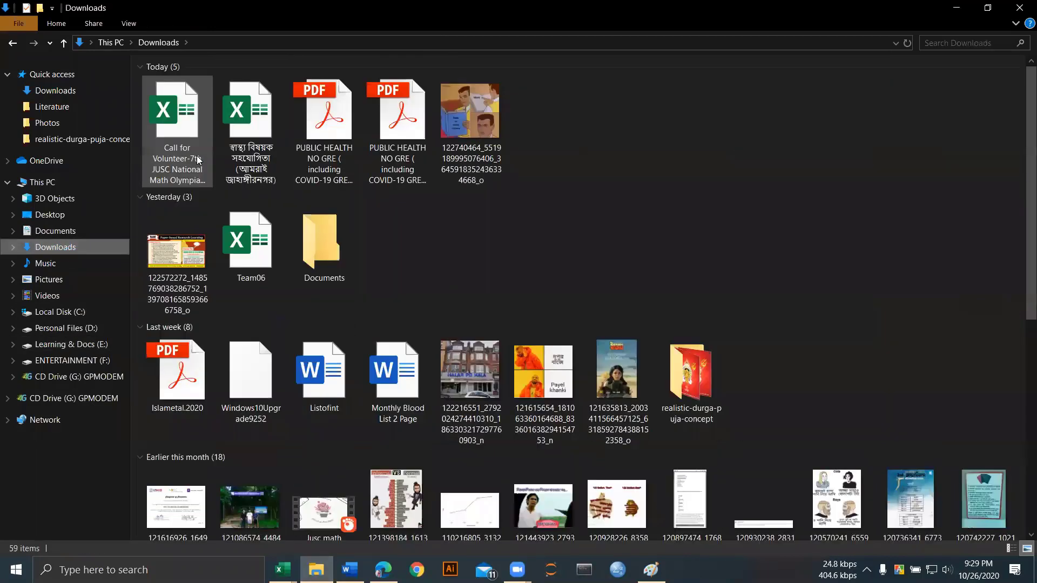
{"action": "left_click", "coordinate": [199, 158]}
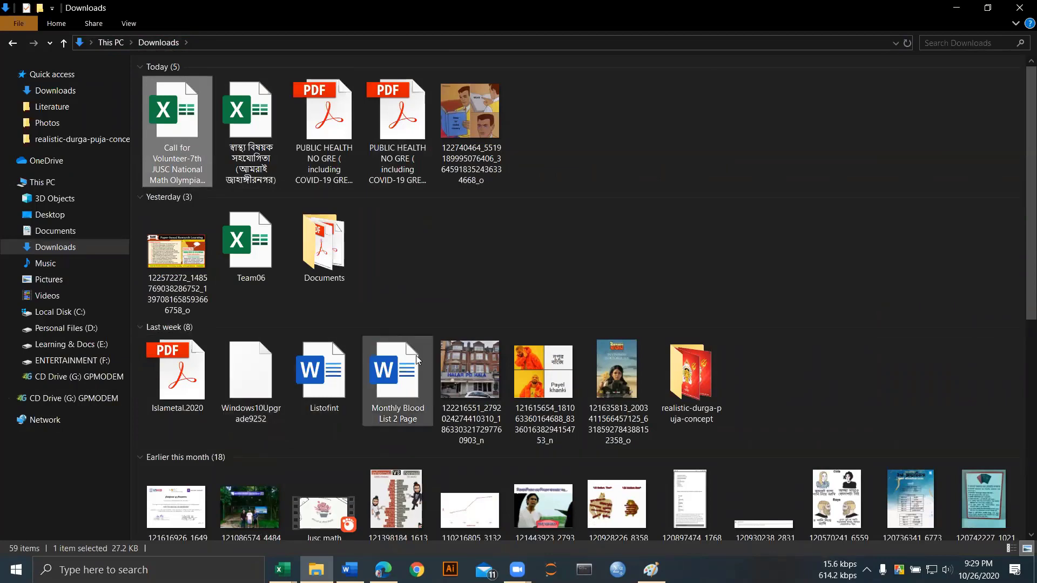
{"action": "double_click", "coordinate": [178, 160]}
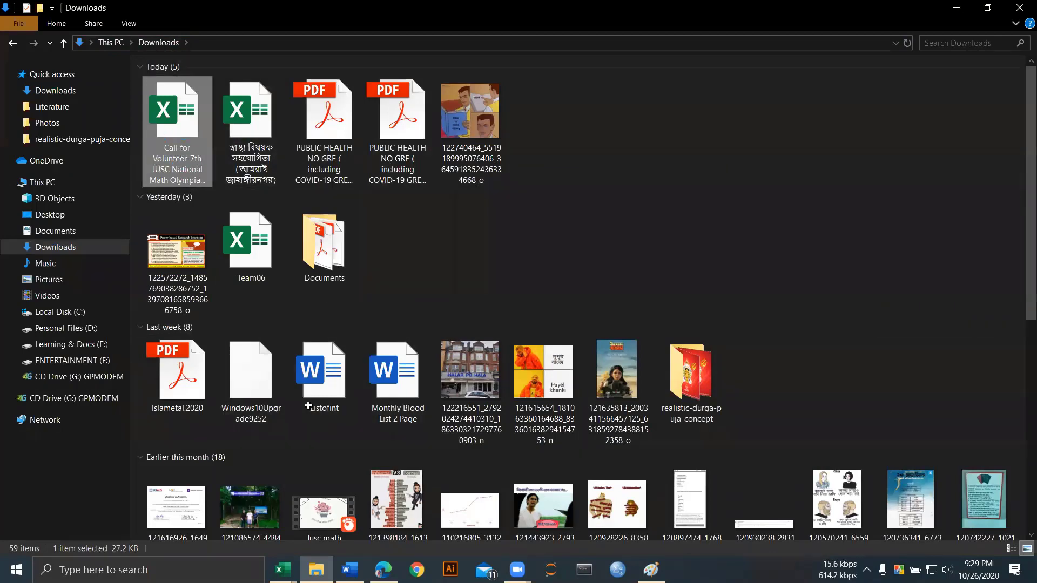
Step: Switch to the opened volunteer responses workbook and select a cell in the Batch column
{"action": "key", "text": "alt+Tab"}
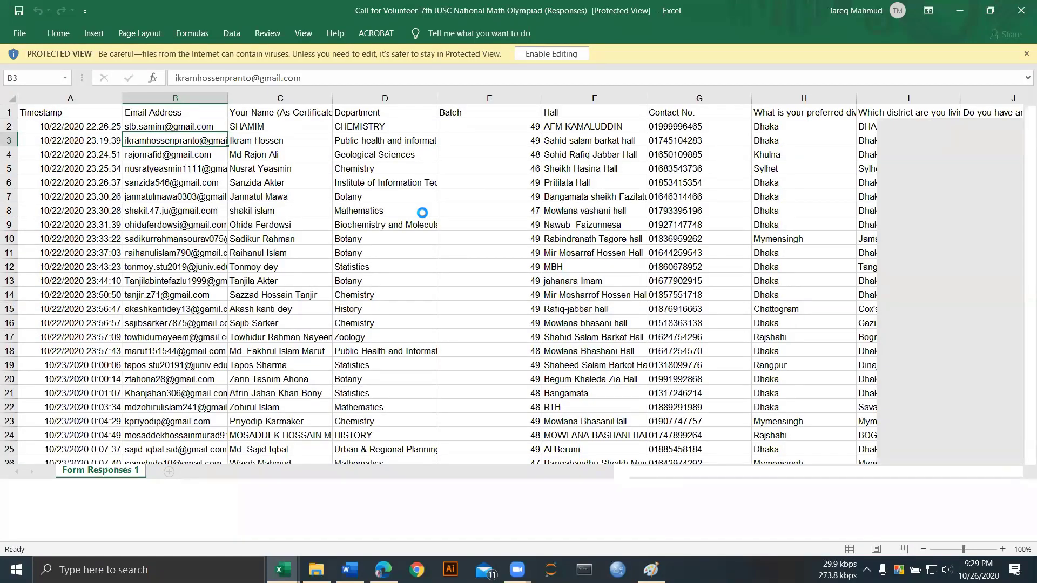
{"action": "left_click", "coordinate": [495, 316]}
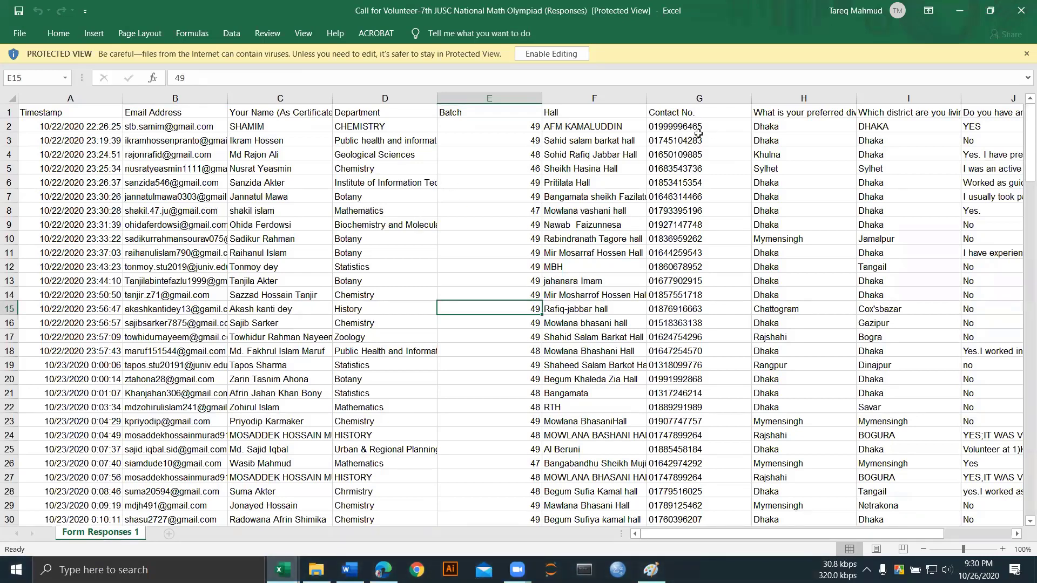
Step: Hide the Contact No. column in the protected view and look over the first rows of responses
{"action": "right_click", "coordinate": [718, 102]}
{"action": "left_click", "coordinate": [739, 270]}
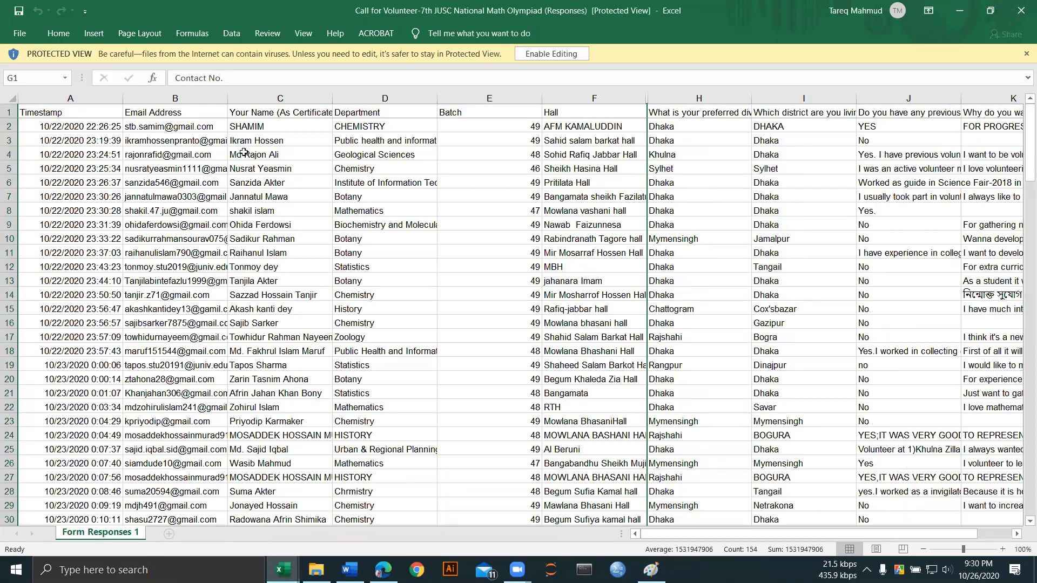
{"action": "scroll", "coordinate": [287, 296], "scroll_direction": "down", "scroll_amount": 4}
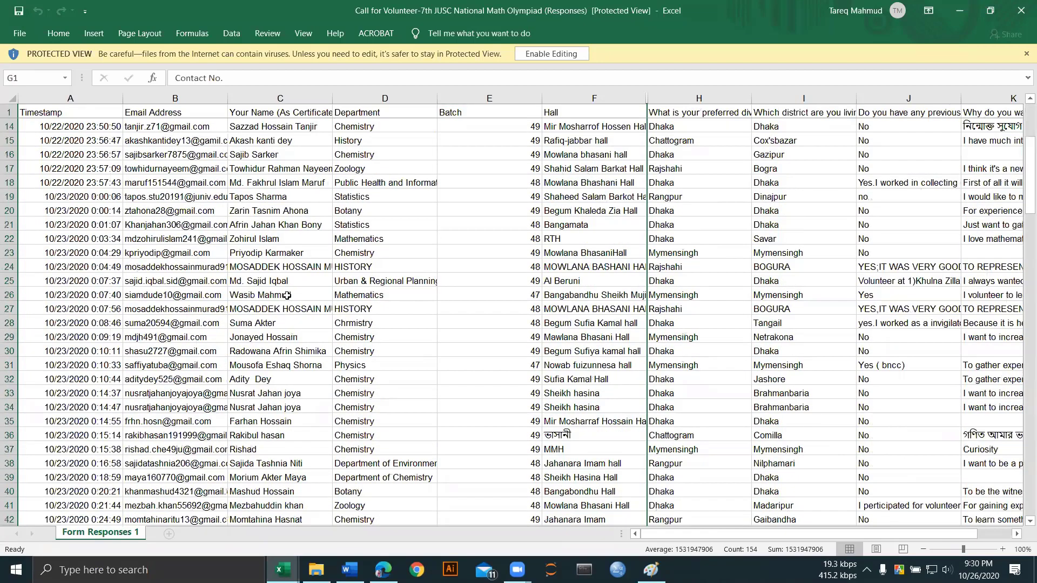
{"action": "scroll", "coordinate": [287, 295], "scroll_direction": "up", "scroll_amount": 4}
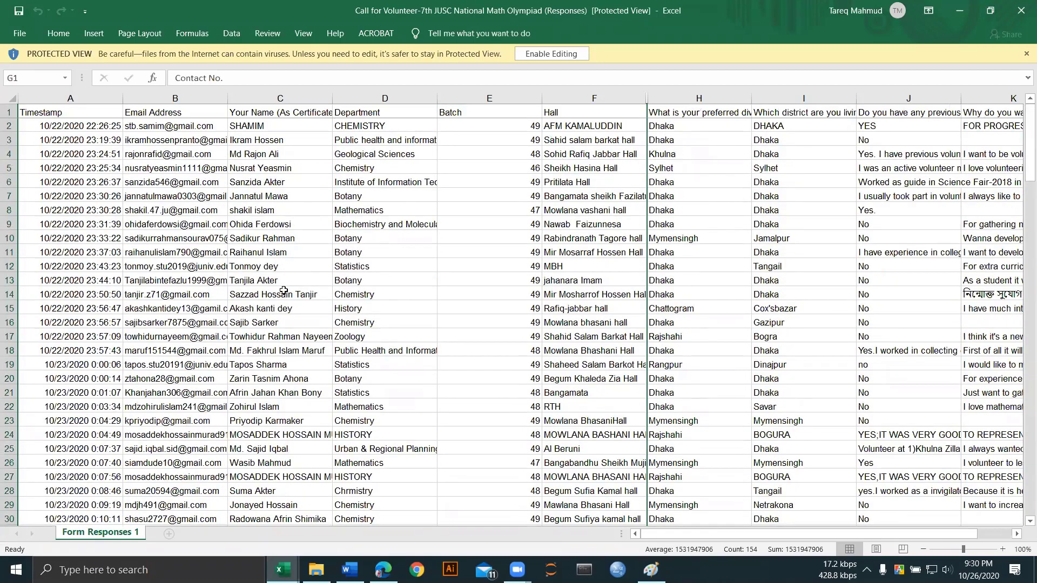
Step: Enable editing for the protected volunteer workbook and return to the beginning of the responses
{"action": "left_click", "coordinate": [280, 96]}
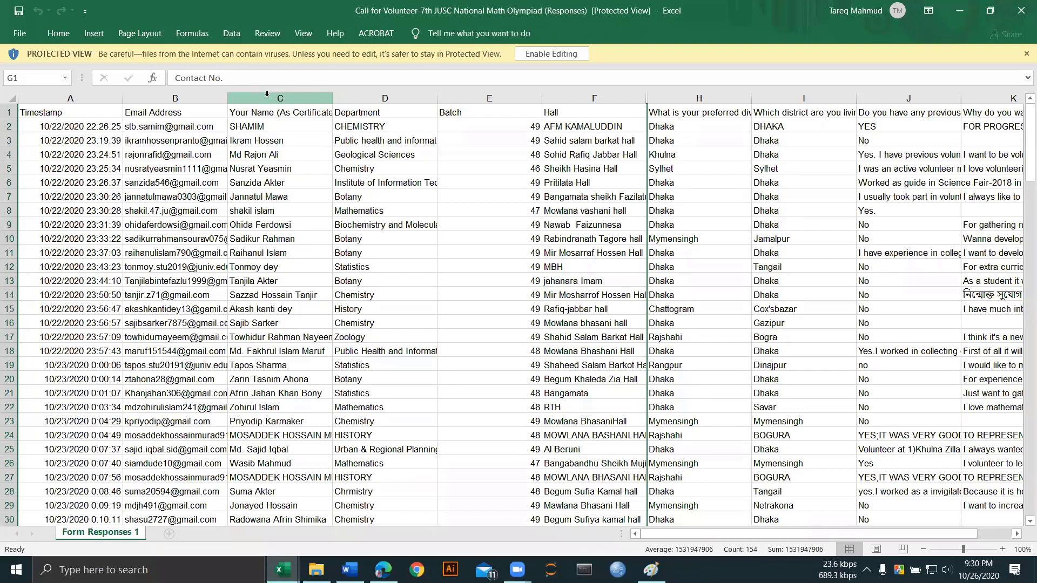
{"action": "left_click", "coordinate": [551, 53]}
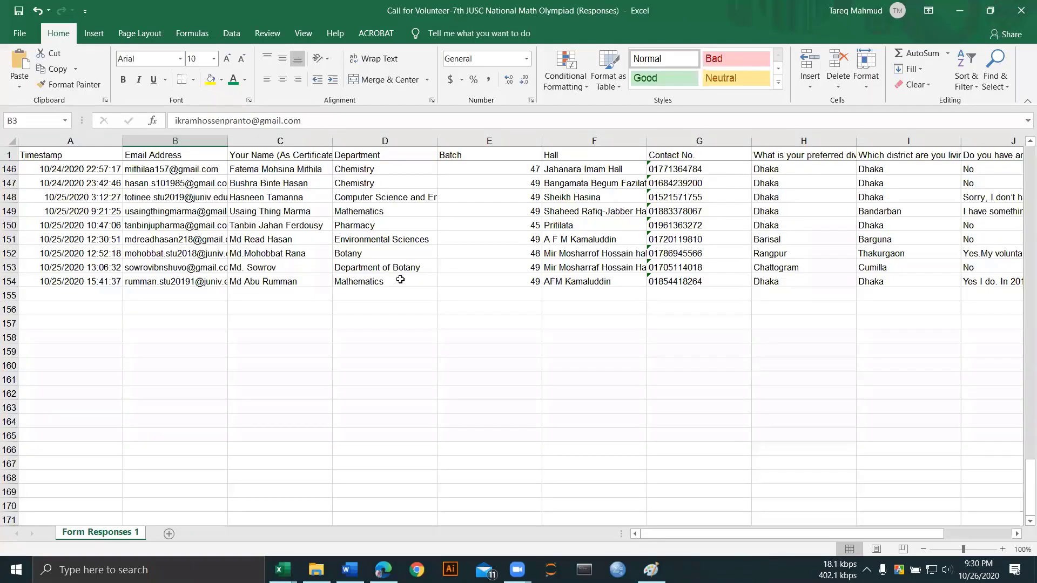
{"action": "scroll", "coordinate": [400, 279], "scroll_direction": "up", "scroll_amount": 20}
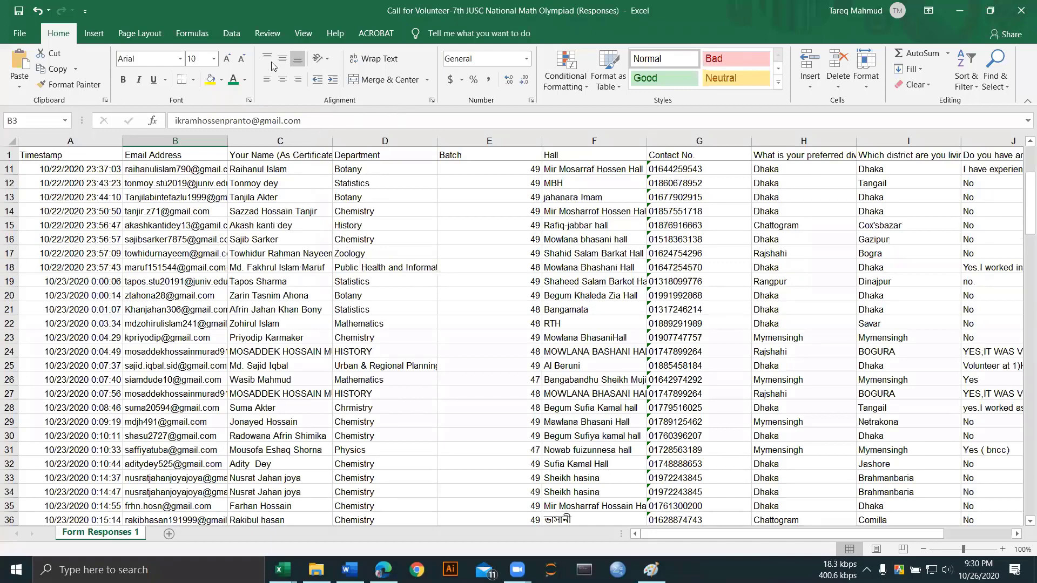
Step: Run Remove Duplicates from the Your Name (As Certificate) column, expanding the selection and keeping all columns and the header option checked
{"action": "left_click", "coordinate": [231, 34]}
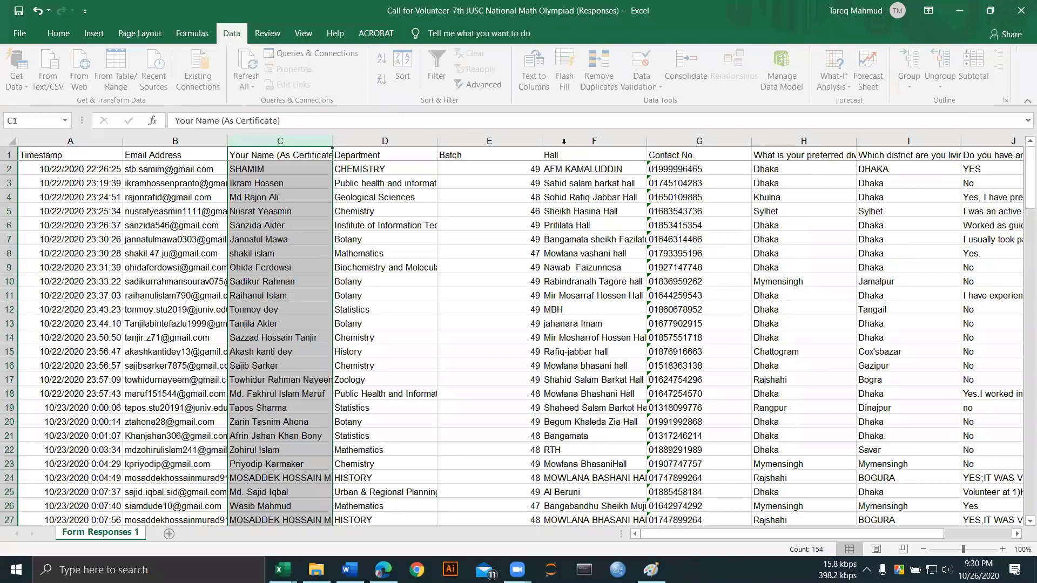
{"action": "left_click", "coordinate": [608, 89]}
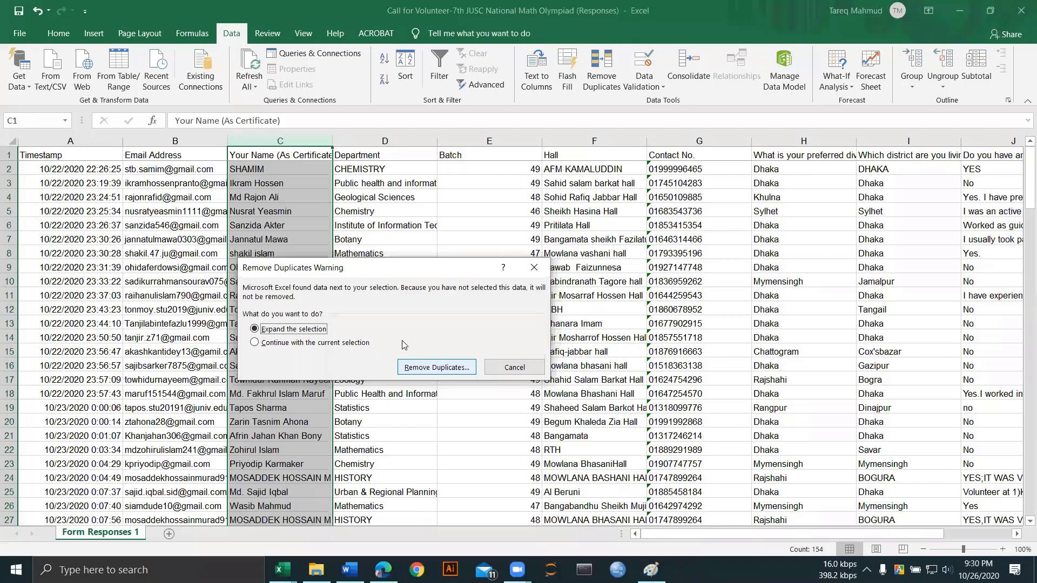
{"action": "left_click", "coordinate": [436, 368]}
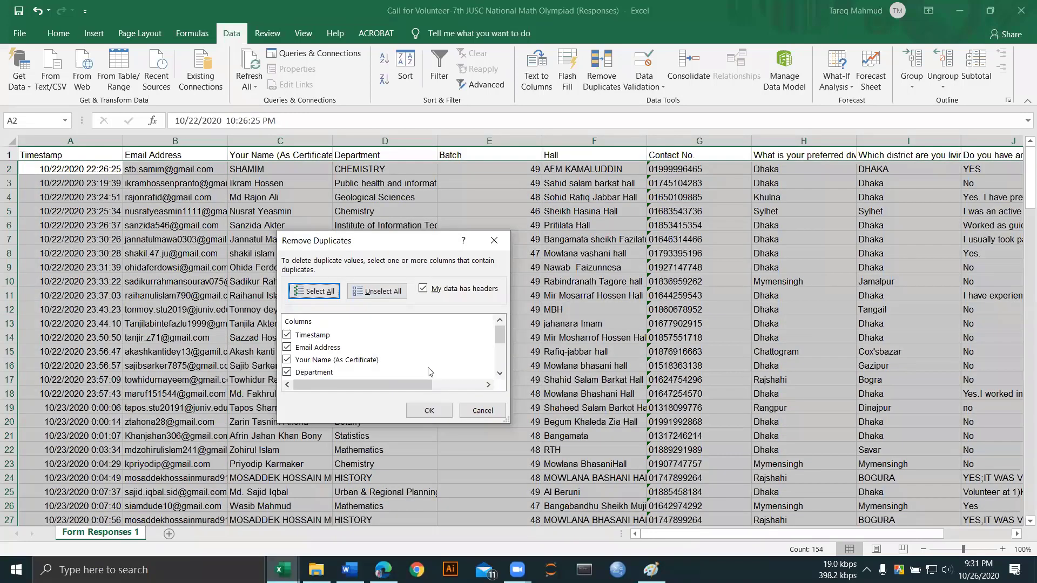
{"action": "left_click", "coordinate": [438, 409]}
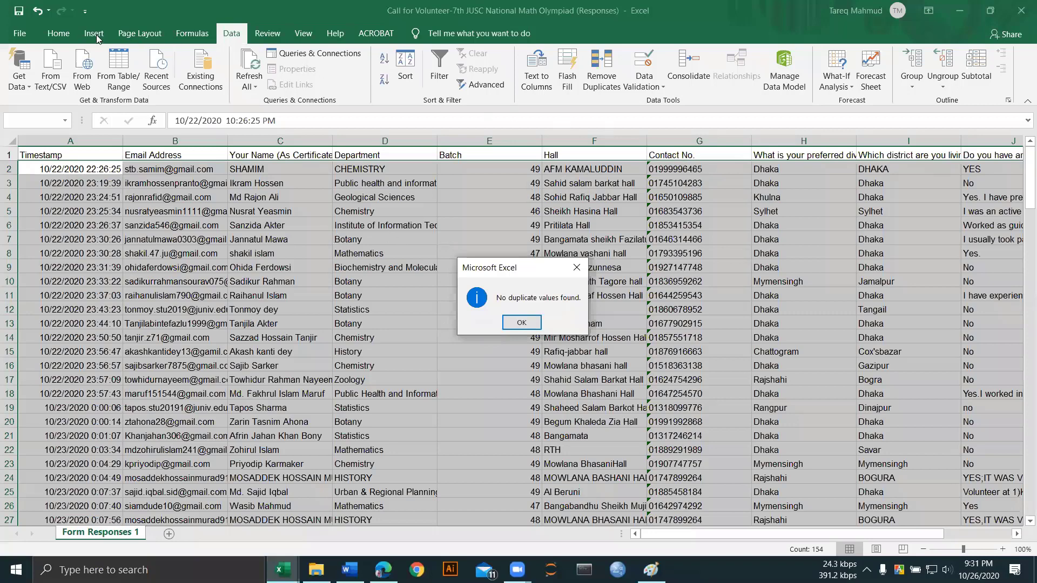
{"action": "key", "text": "Return"}
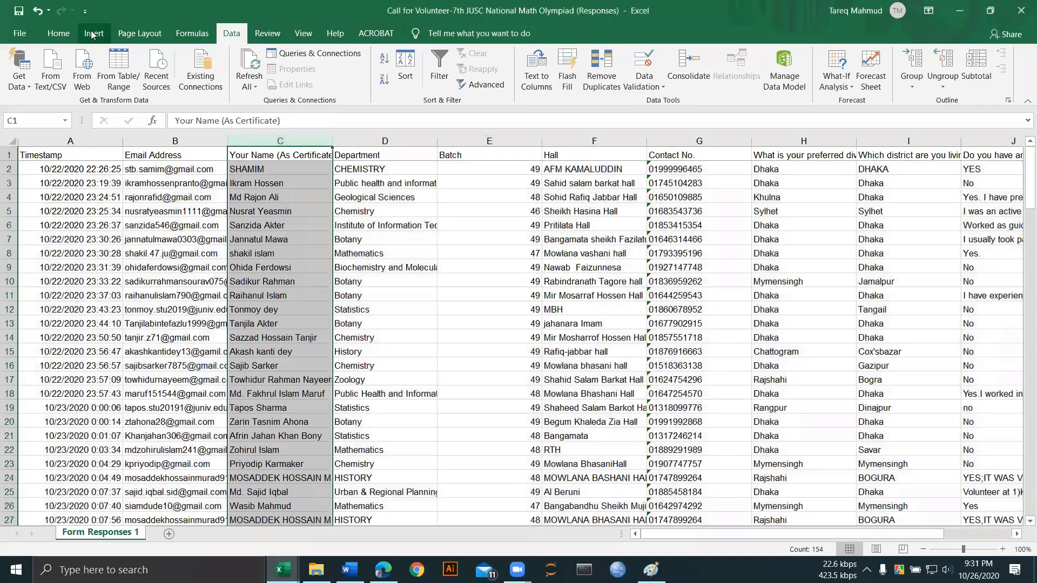
Step: Highlight duplicate values in the Your Name (As Certificate) column with Light Red Fill with Dark Red Text using conditional formatting
{"action": "left_click", "coordinate": [98, 34]}
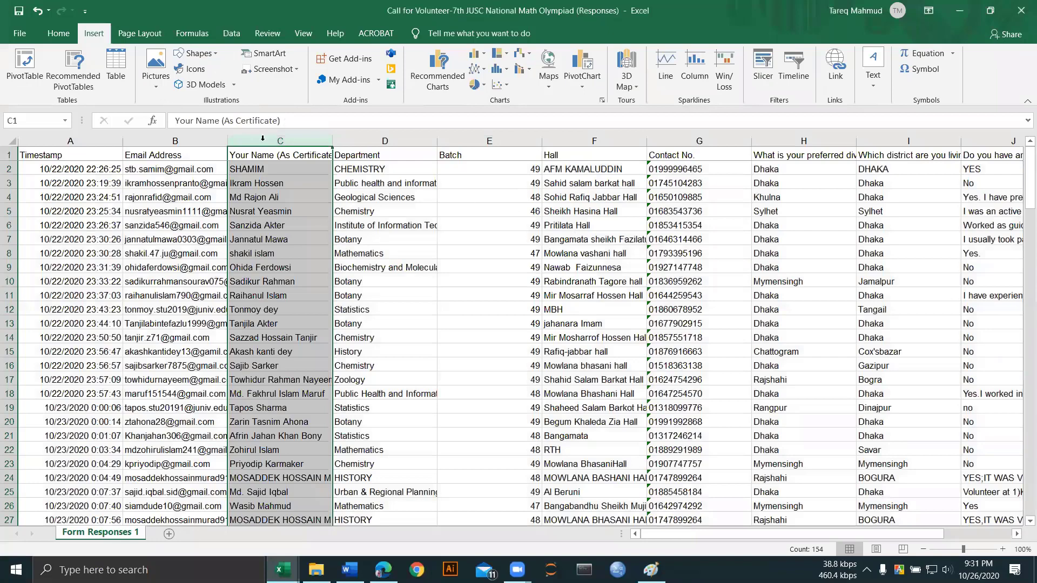
{"action": "left_click", "coordinate": [59, 34]}
{"action": "left_click", "coordinate": [565, 81]}
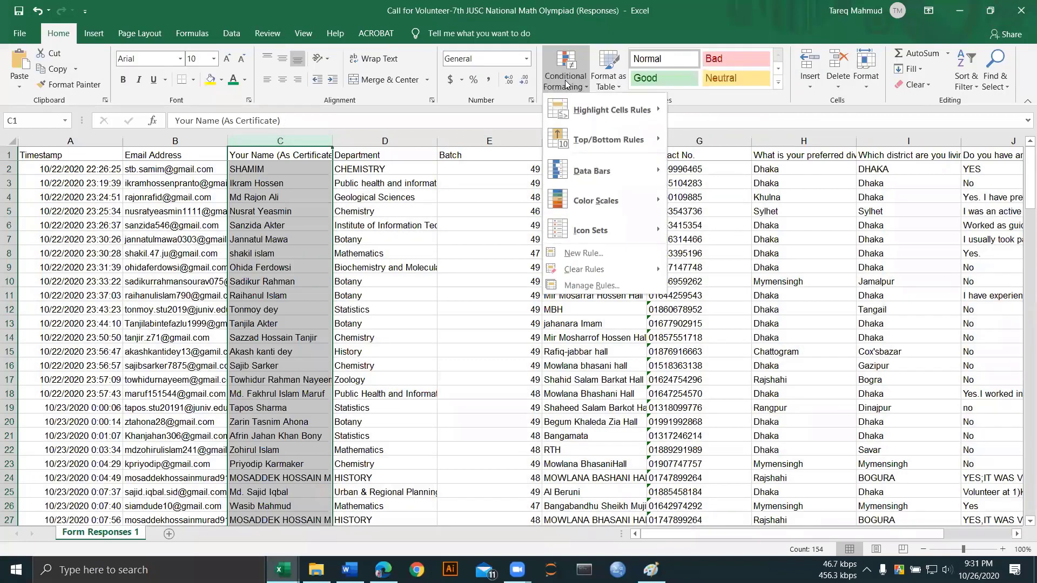
{"action": "left_click", "coordinate": [625, 112]}
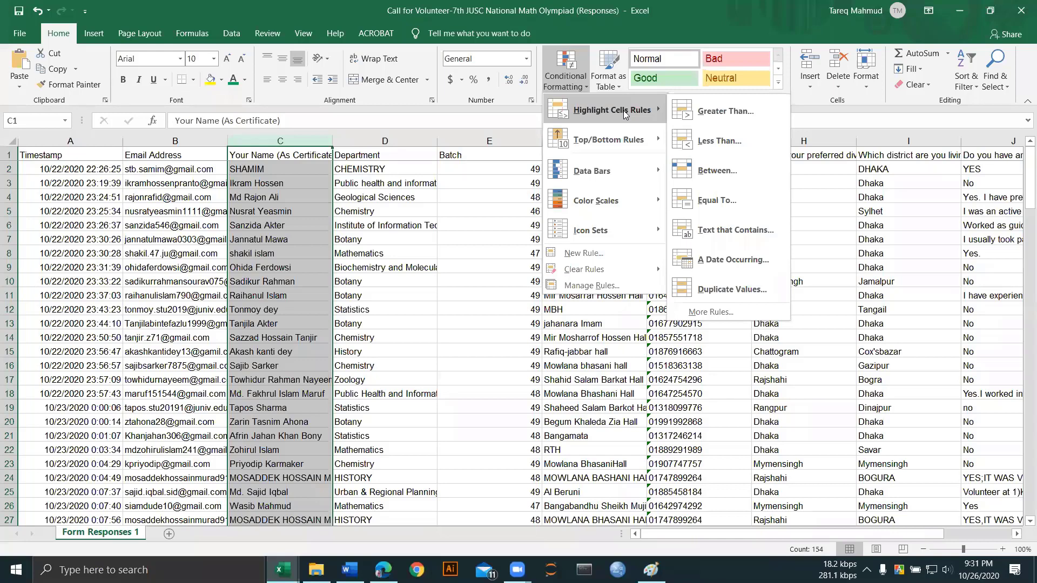
{"action": "left_click", "coordinate": [722, 289]}
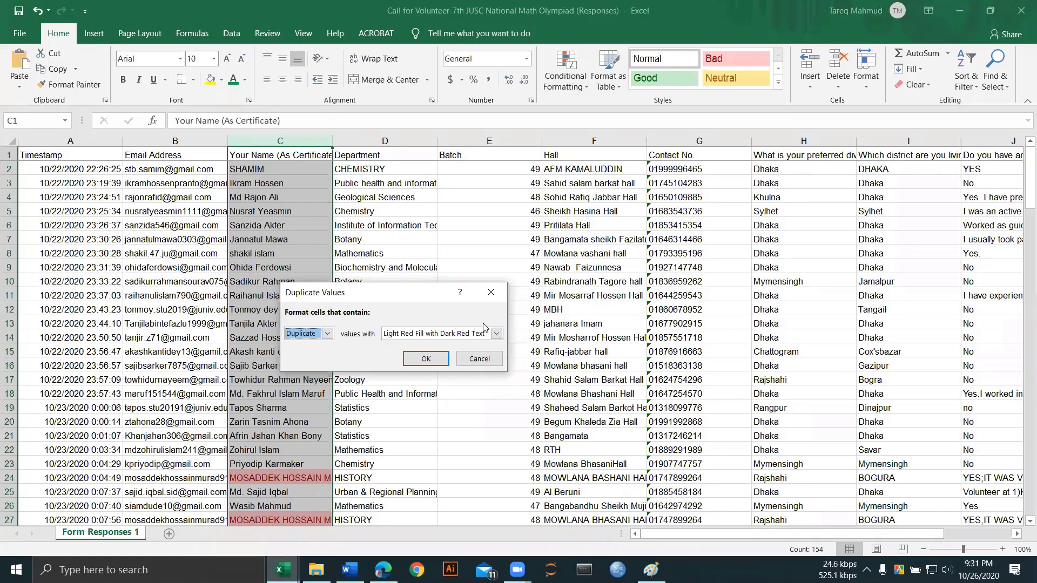
{"action": "left_click", "coordinate": [426, 358]}
Step: Deselect and widen the name column, and examine the highlighted duplicate names through the whole response list
{"action": "scroll", "coordinate": [416, 355], "scroll_direction": "down", "scroll_amount": 3}
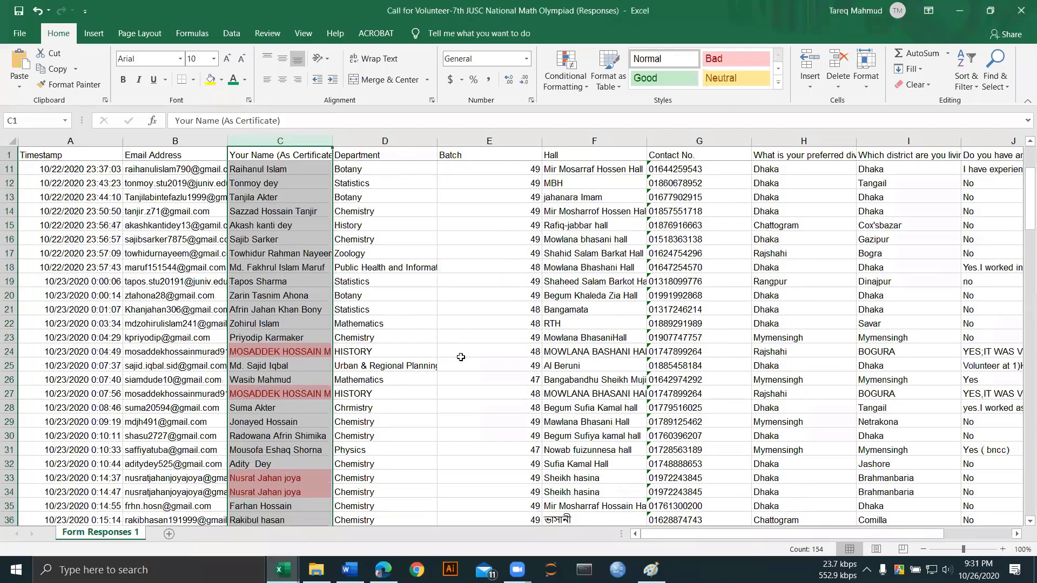
{"action": "scroll", "coordinate": [411, 412], "scroll_direction": "down", "scroll_amount": 1}
{"action": "left_click", "coordinate": [425, 263]}
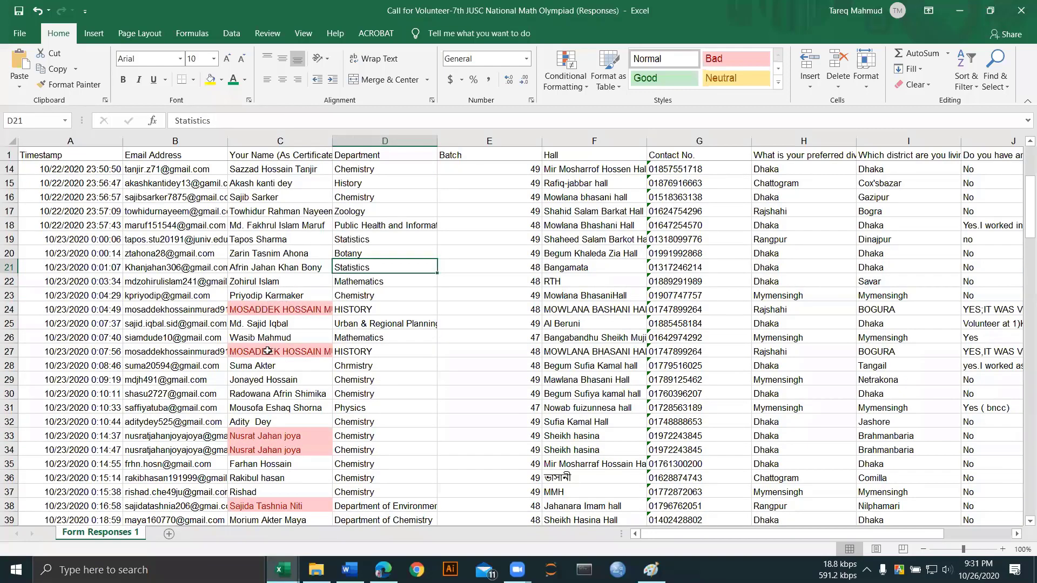
{"action": "scroll", "coordinate": [309, 303], "scroll_direction": "down", "scroll_amount": 6}
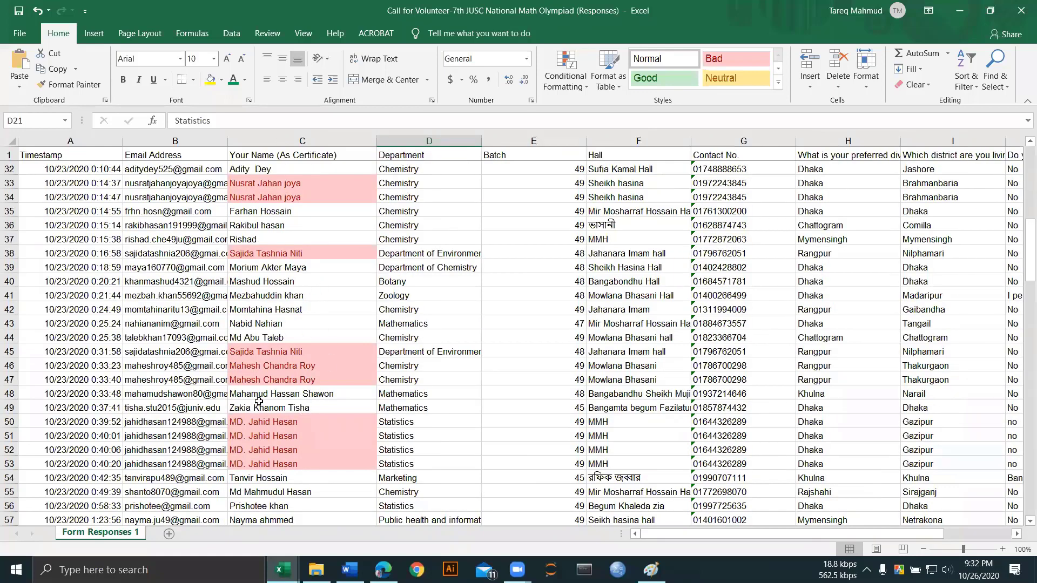
{"action": "scroll", "coordinate": [258, 401], "scroll_direction": "down", "scroll_amount": 20}
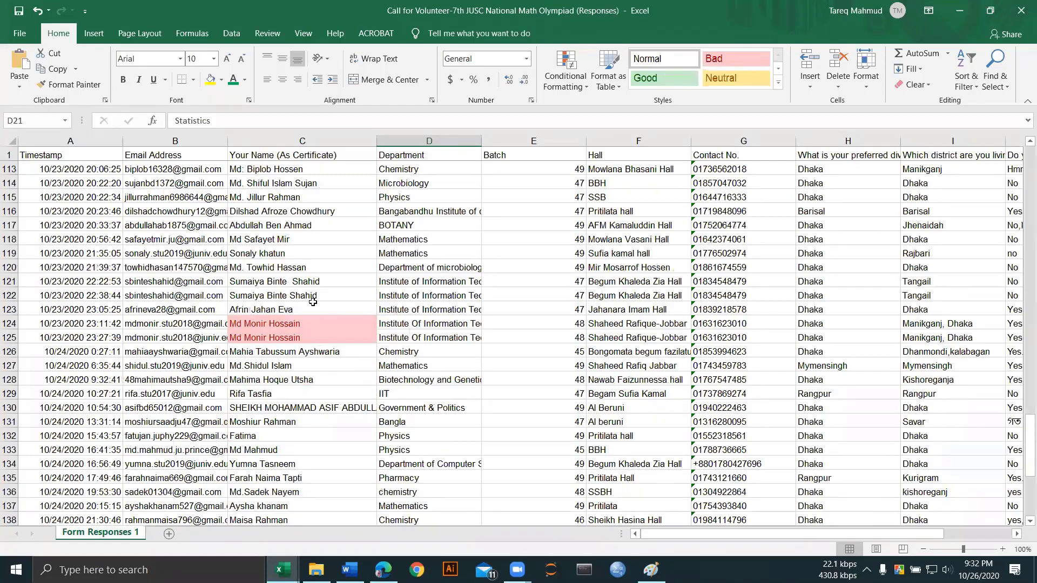
{"action": "scroll", "coordinate": [313, 303], "scroll_direction": "down", "scroll_amount": 4}
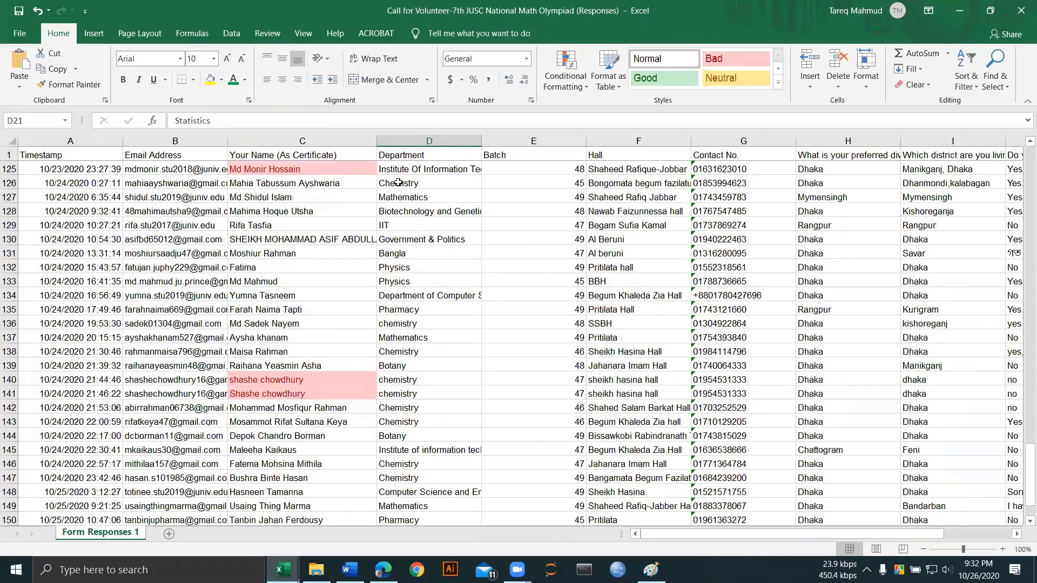
{"action": "scroll", "coordinate": [320, 265], "scroll_direction": "up", "scroll_amount": 1}
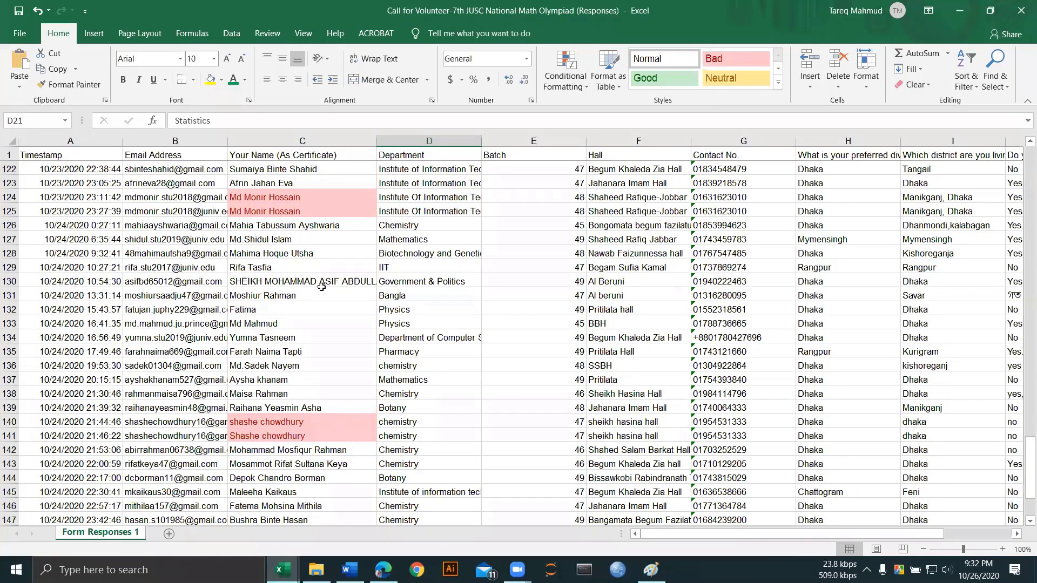
{"action": "scroll", "coordinate": [322, 284], "scroll_direction": "up", "scroll_amount": 1}
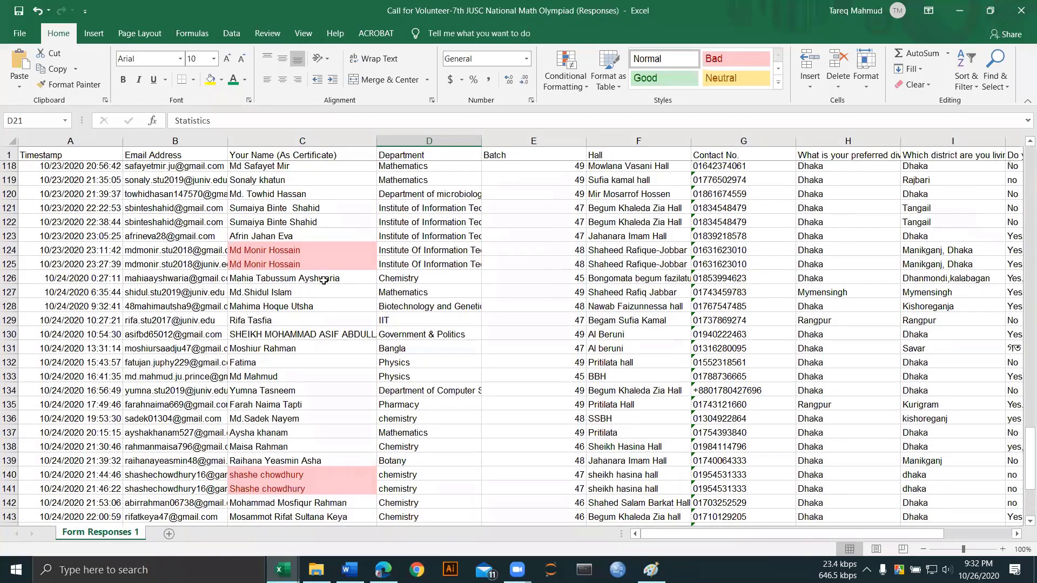
{"action": "scroll", "coordinate": [324, 280], "scroll_direction": "up", "scroll_amount": 10}
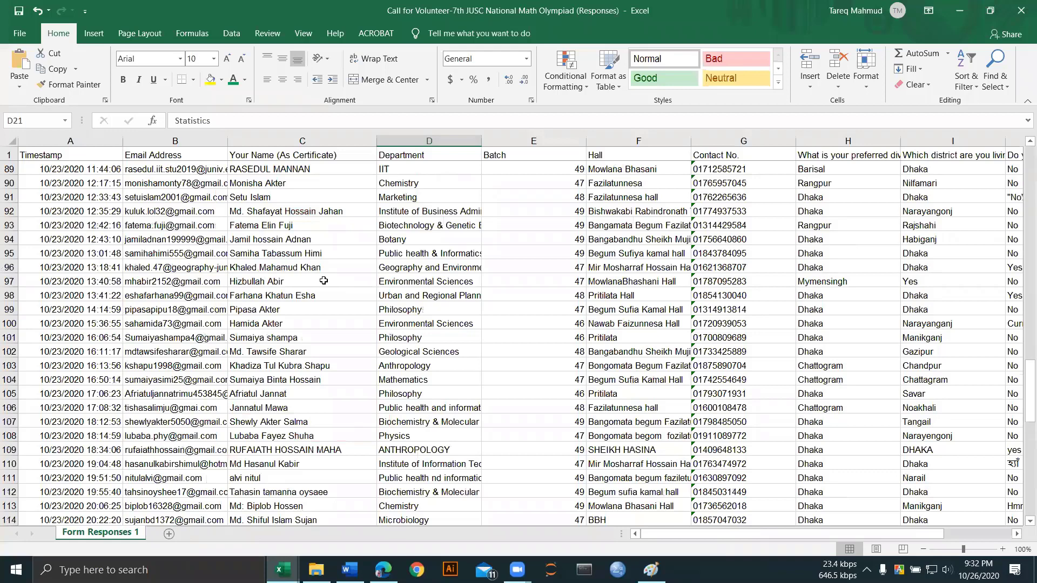
{"action": "scroll", "coordinate": [323, 281], "scroll_direction": "up", "scroll_amount": 20}
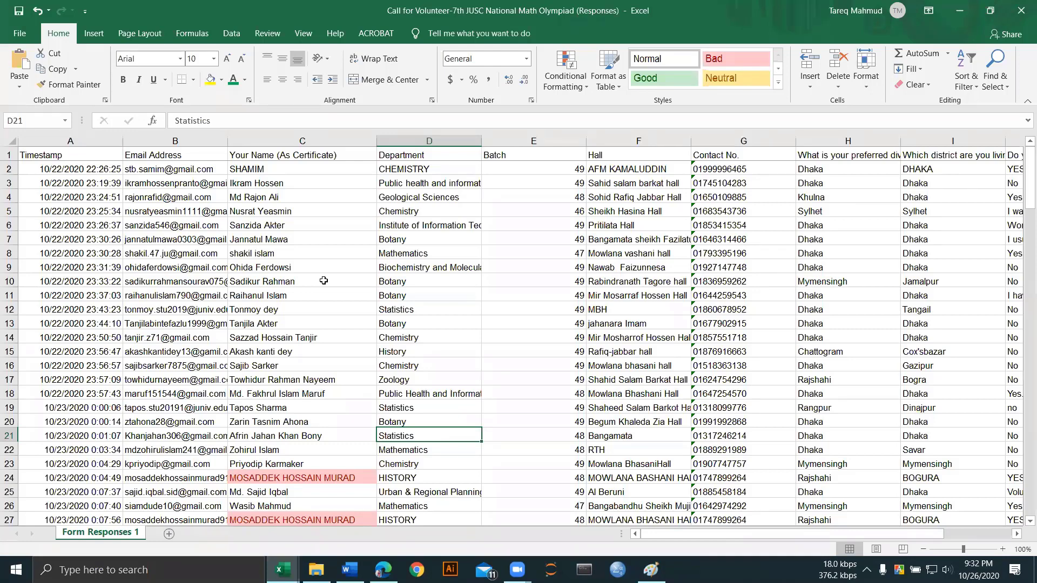
{"action": "scroll", "coordinate": [324, 281], "scroll_direction": "down", "scroll_amount": 2}
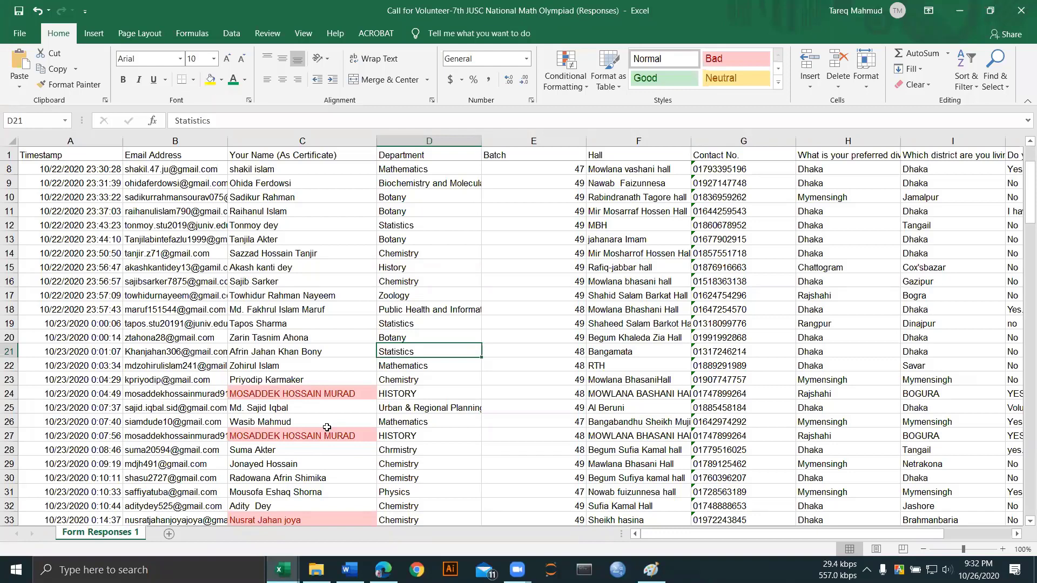
{"action": "left_click", "coordinate": [442, 397]}
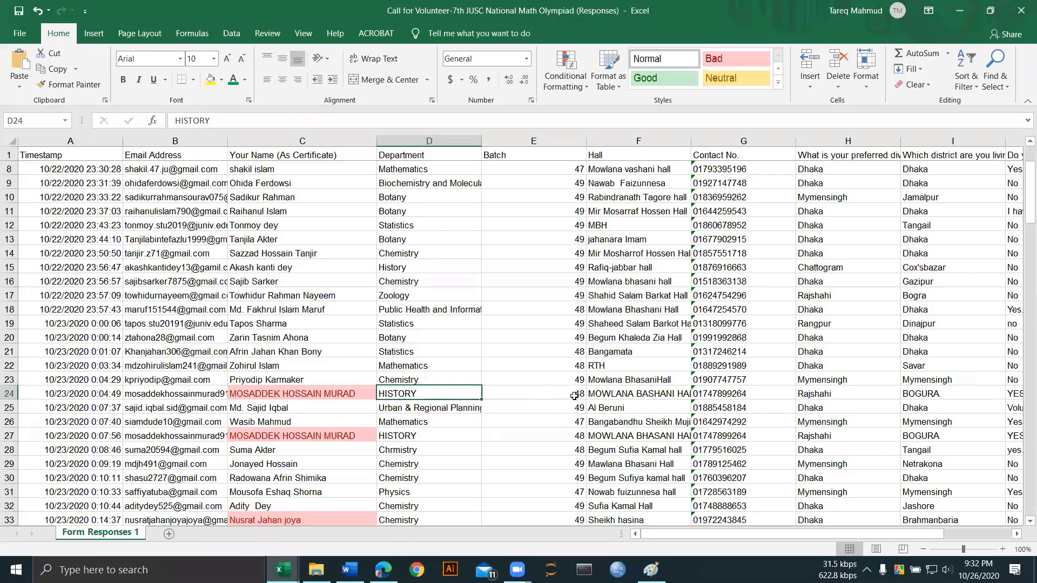
Step: Hide the Contact No. column and return to the first rows of the responses
{"action": "left_click", "coordinate": [763, 141]}
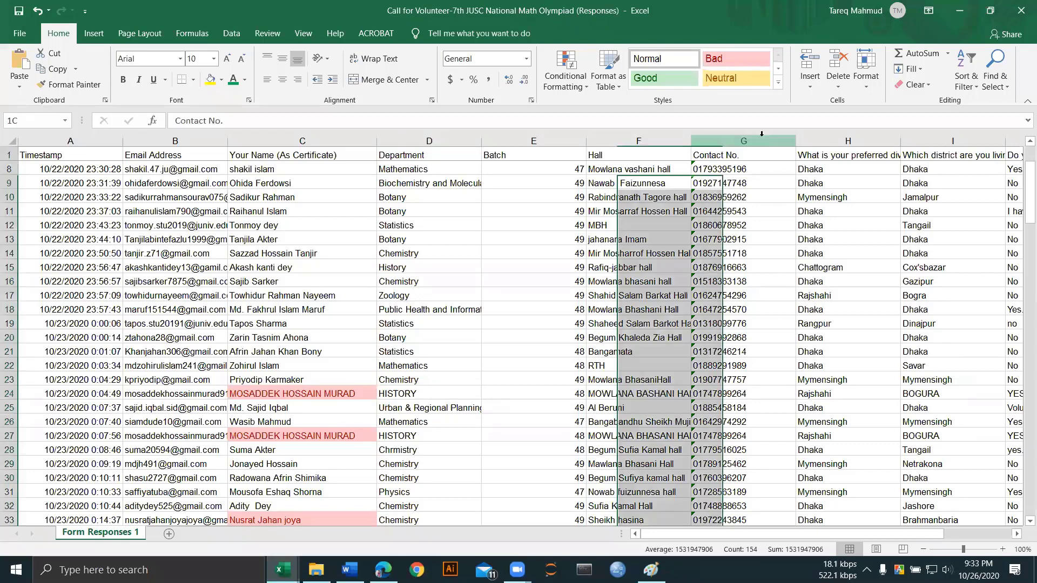
{"action": "right_click", "coordinate": [763, 140]}
{"action": "left_click", "coordinate": [806, 314]}
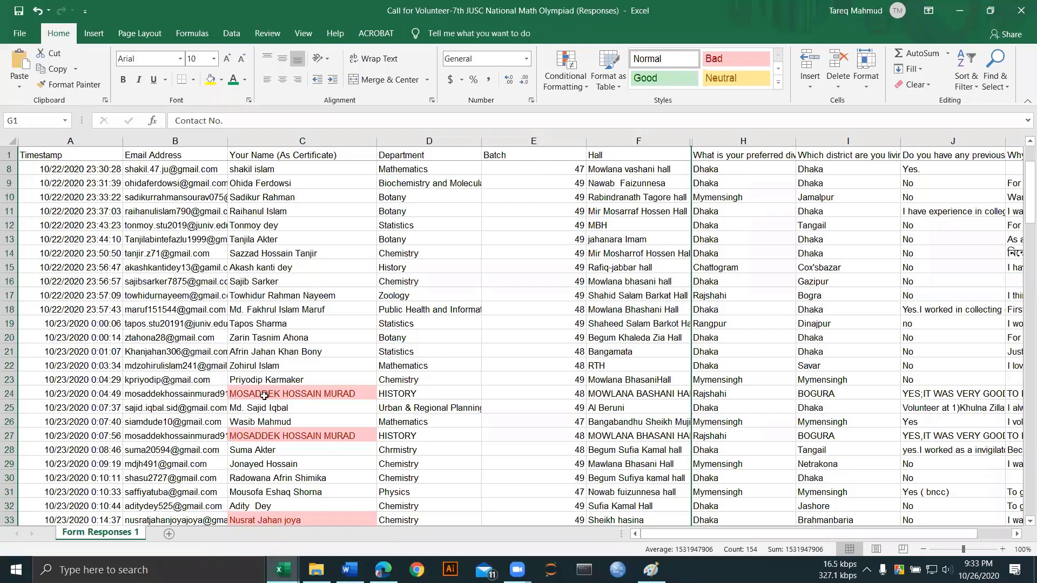
{"action": "scroll", "coordinate": [288, 462], "scroll_direction": "up", "scroll_amount": 2}
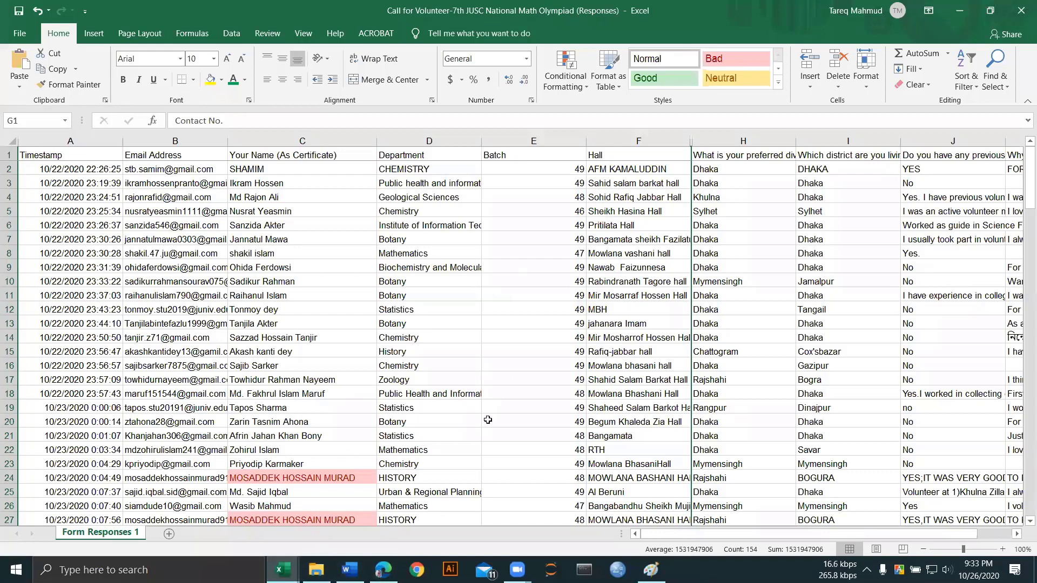
Step: Switch back to the Book1 donor list, select the First Name column and deselect it by choosing cell C4
{"action": "mouse_move", "coordinate": [283, 570]}
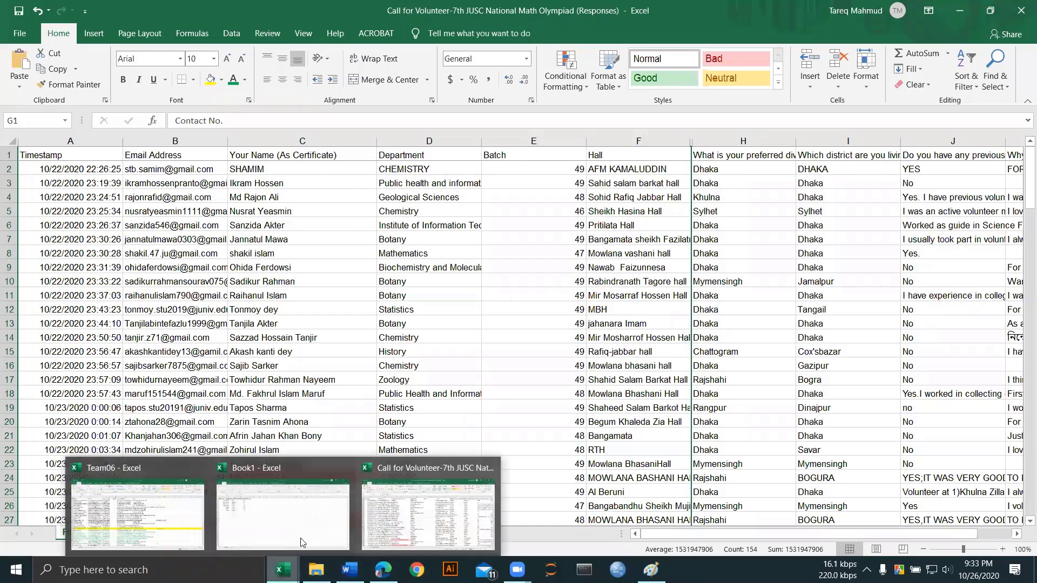
{"action": "left_click", "coordinate": [287, 509]}
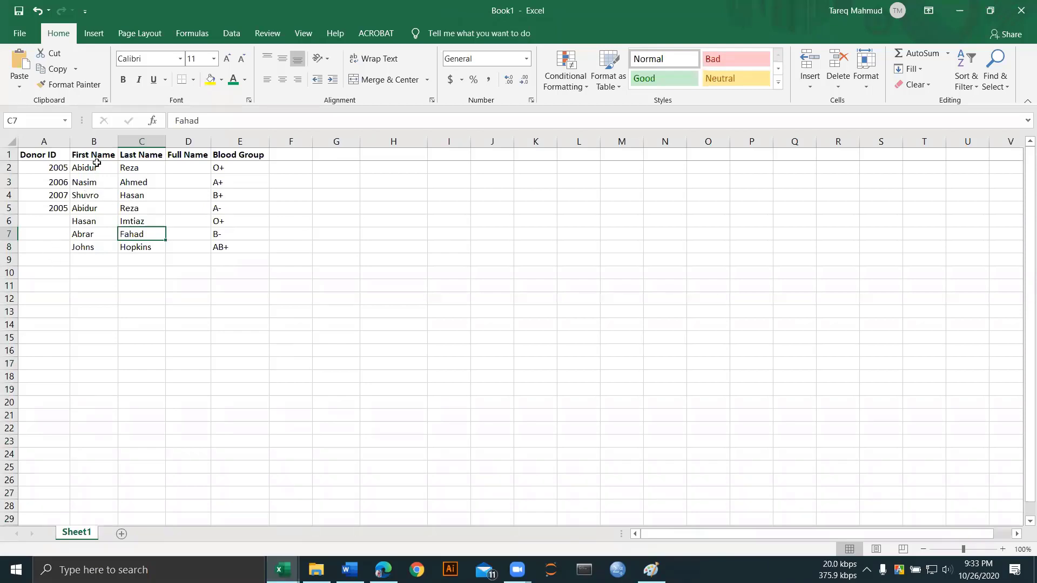
{"action": "left_click", "coordinate": [111, 141]}
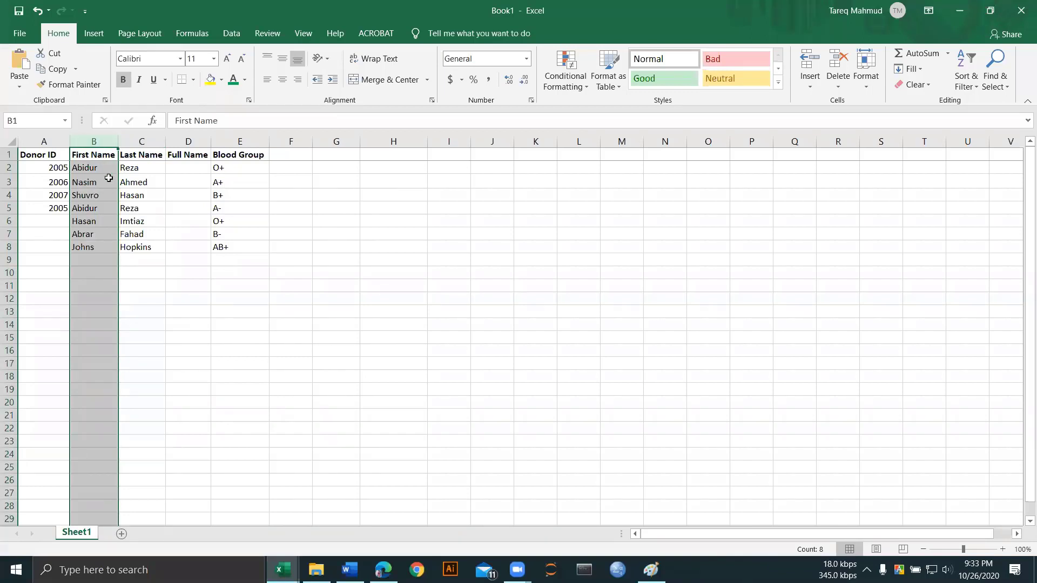
{"action": "left_click", "coordinate": [156, 193]}
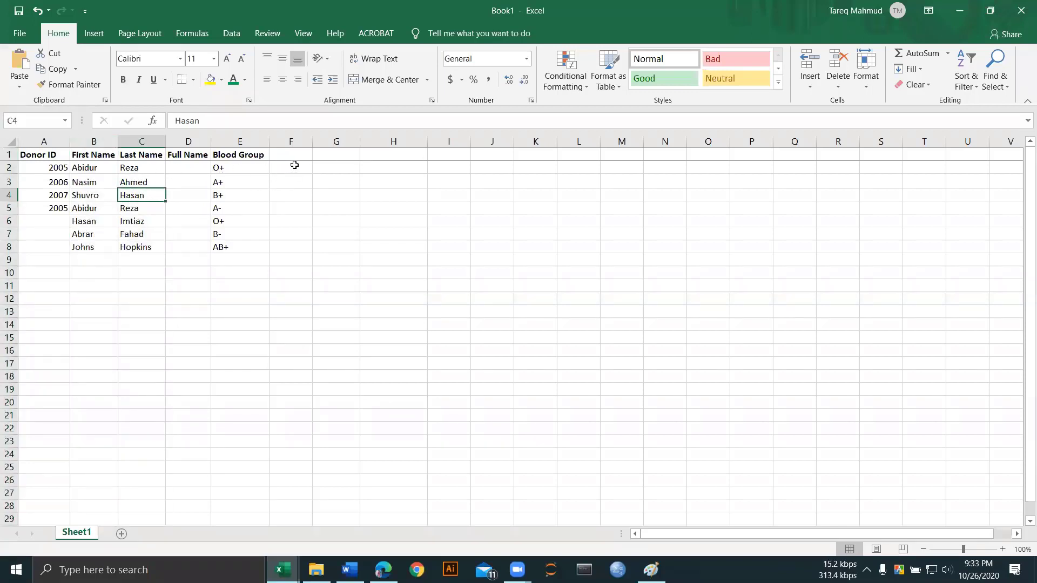
Step: Format the First Name column as Text and deselect it by choosing cell C4
{"action": "left_click", "coordinate": [97, 167]}
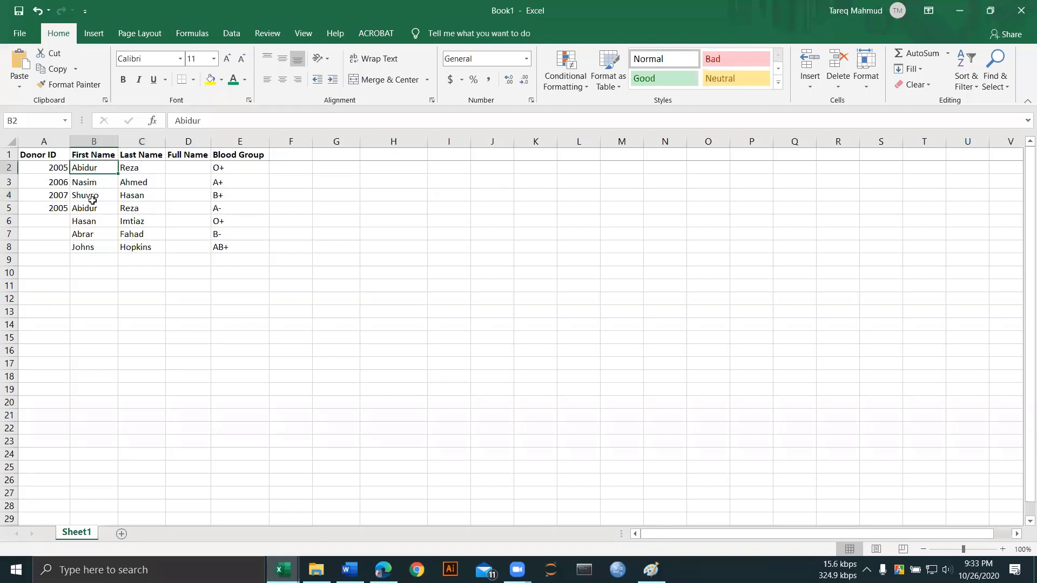
{"action": "left_click", "coordinate": [90, 244]}
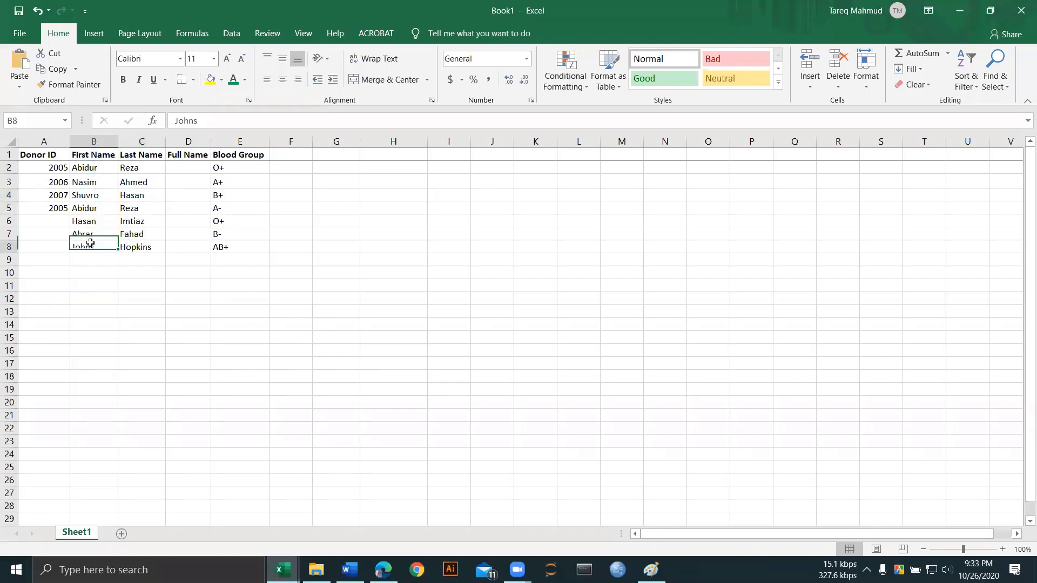
{"action": "left_click", "coordinate": [95, 142]}
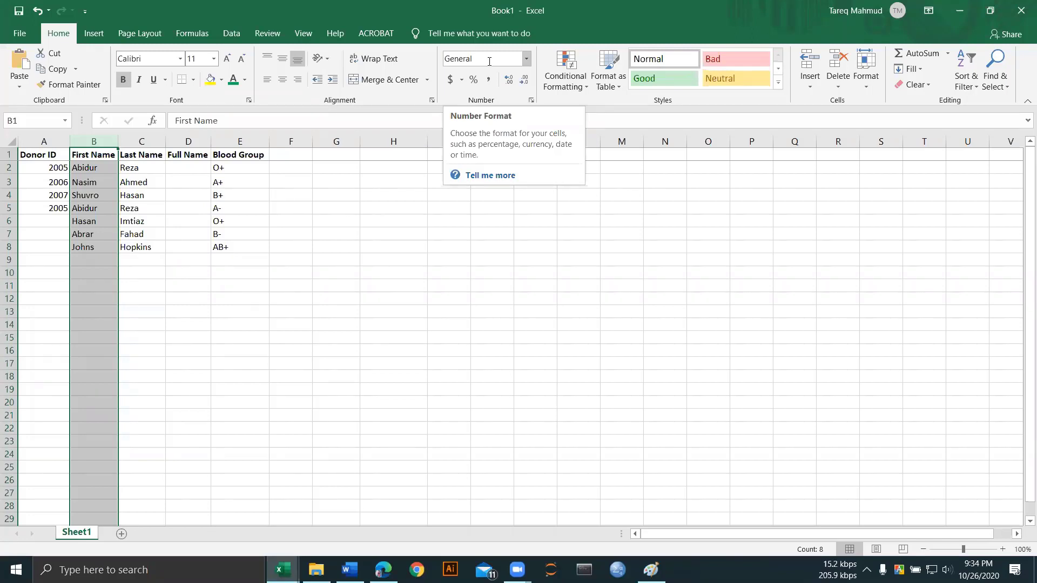
{"action": "left_click", "coordinate": [525, 59]}
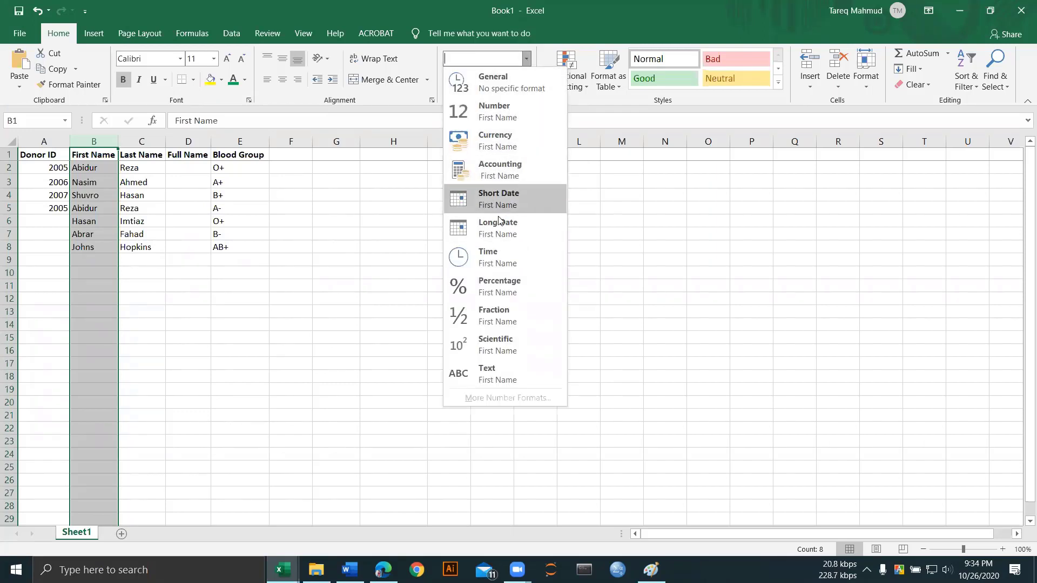
{"action": "left_click", "coordinate": [502, 381]}
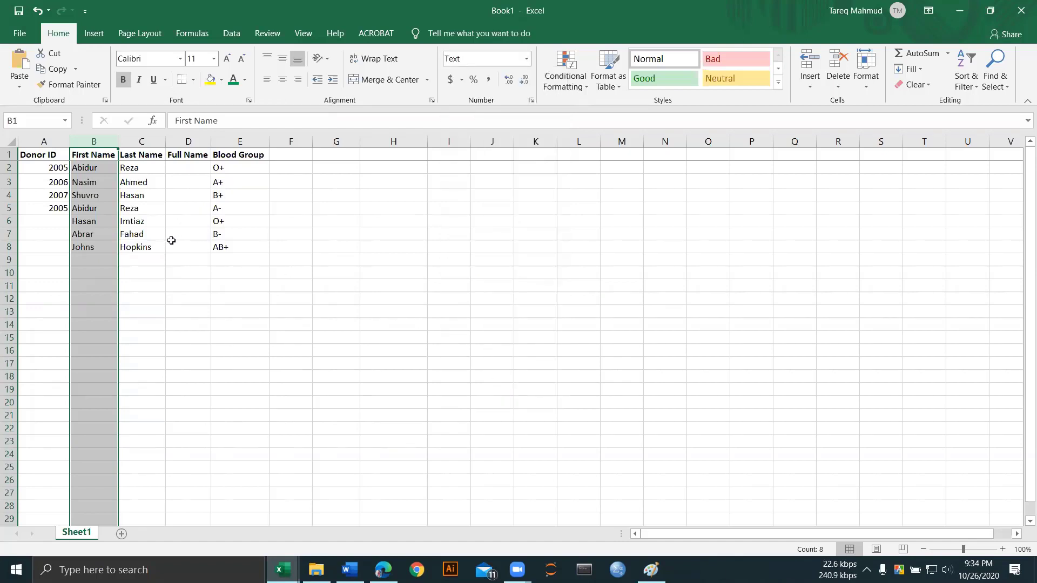
{"action": "left_click", "coordinate": [156, 191]}
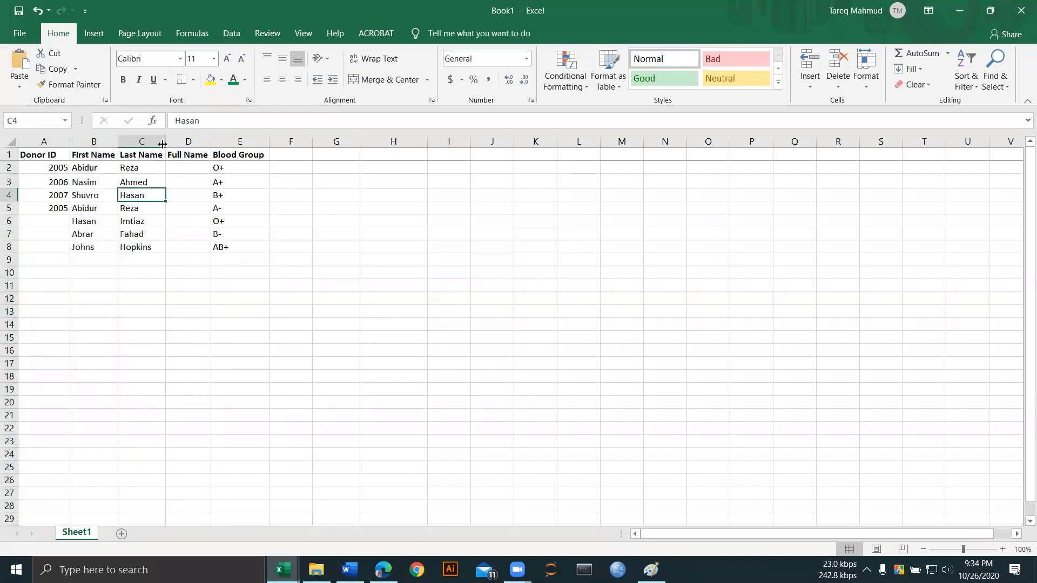
Step: Enter the values 1000, 2000, 2500 and 3000 in cells G2 through G5
{"action": "left_click", "coordinate": [345, 171]}
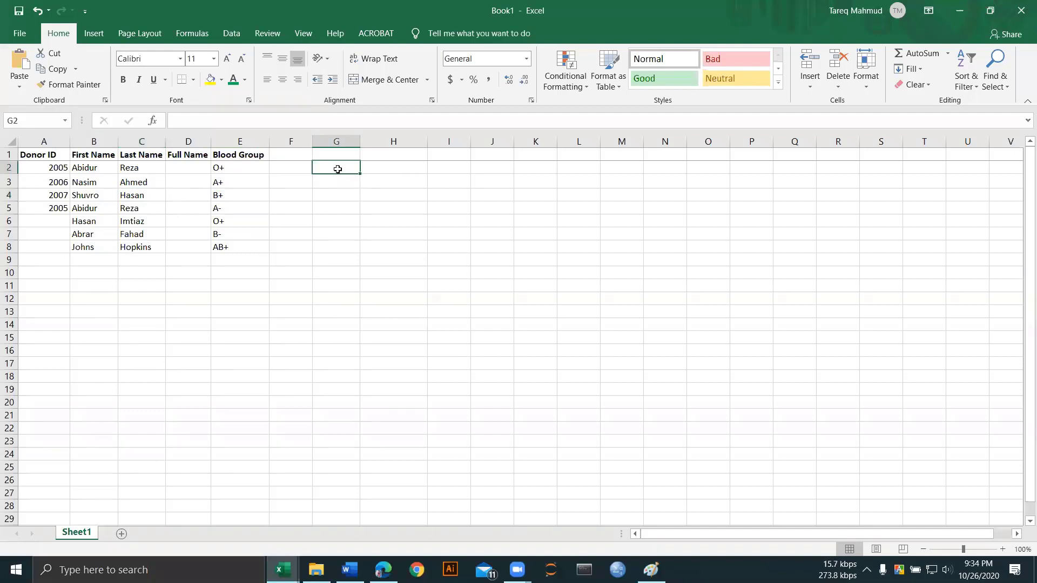
{"action": "type", "text": "1000"}
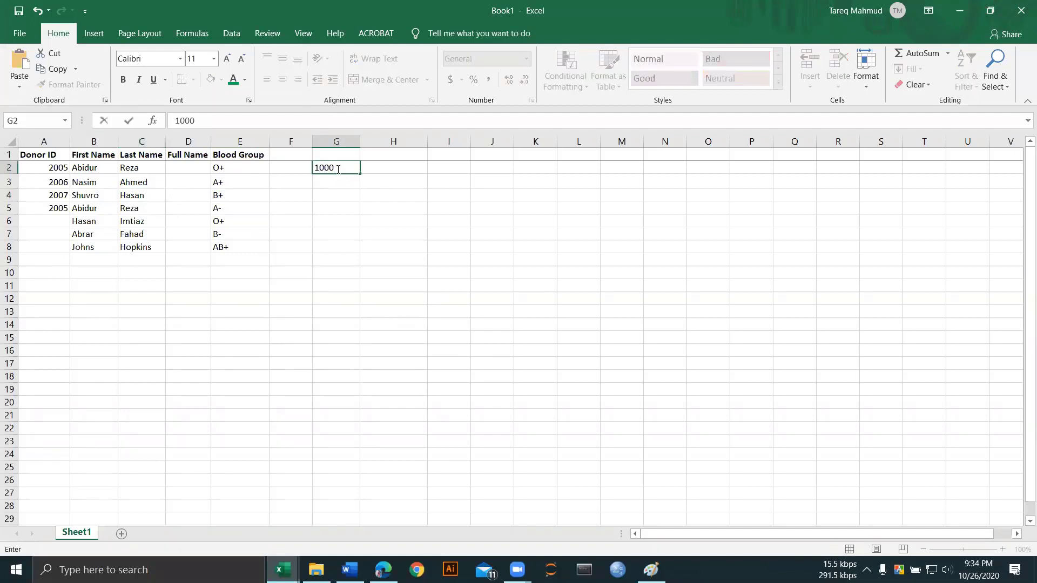
{"action": "key", "text": "Return"}
{"action": "type", "text": "2000"}
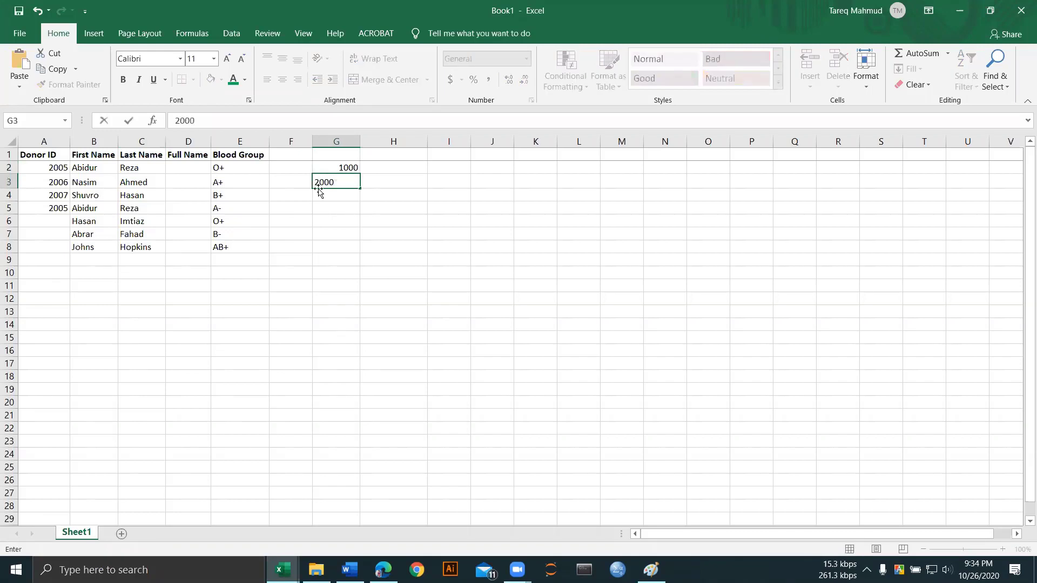
{"action": "left_click", "coordinate": [318, 187]}
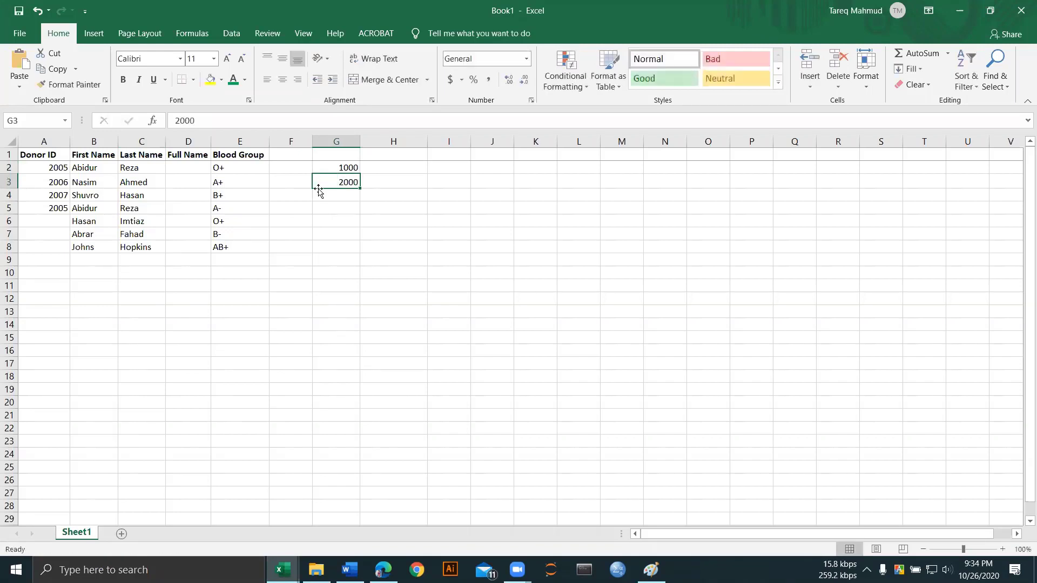
{"action": "left_click", "coordinate": [325, 196]}
{"action": "type", "text": "2500"}
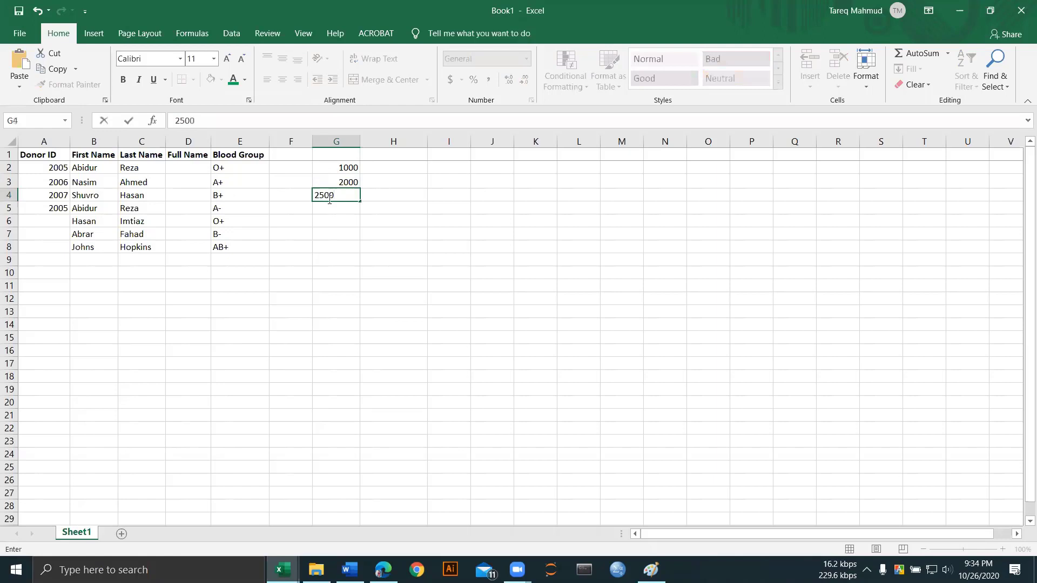
{"action": "left_click", "coordinate": [334, 208]}
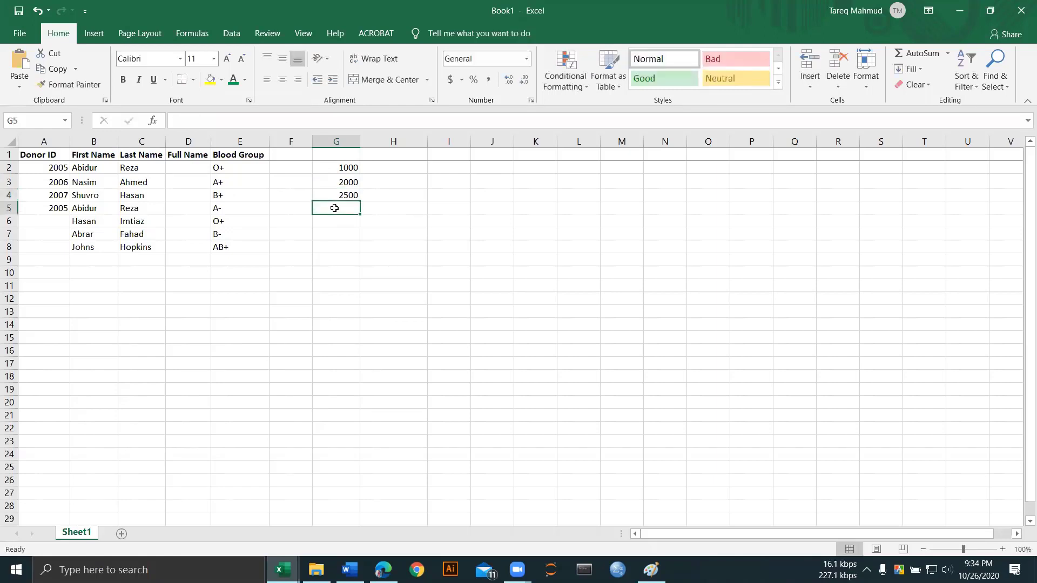
{"action": "type", "text": "300"}
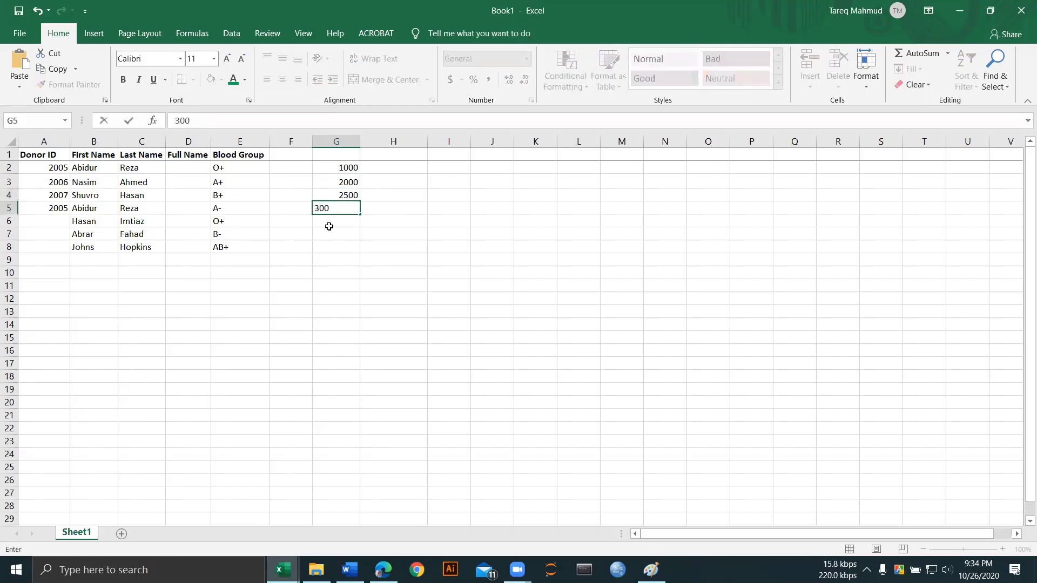
{"action": "type", "text": "0"}
Step: Enter the values 1200, 400 and 200 in cells G6 through G8
{"action": "left_click", "coordinate": [331, 223]}
{"action": "type", "text": "1200"}
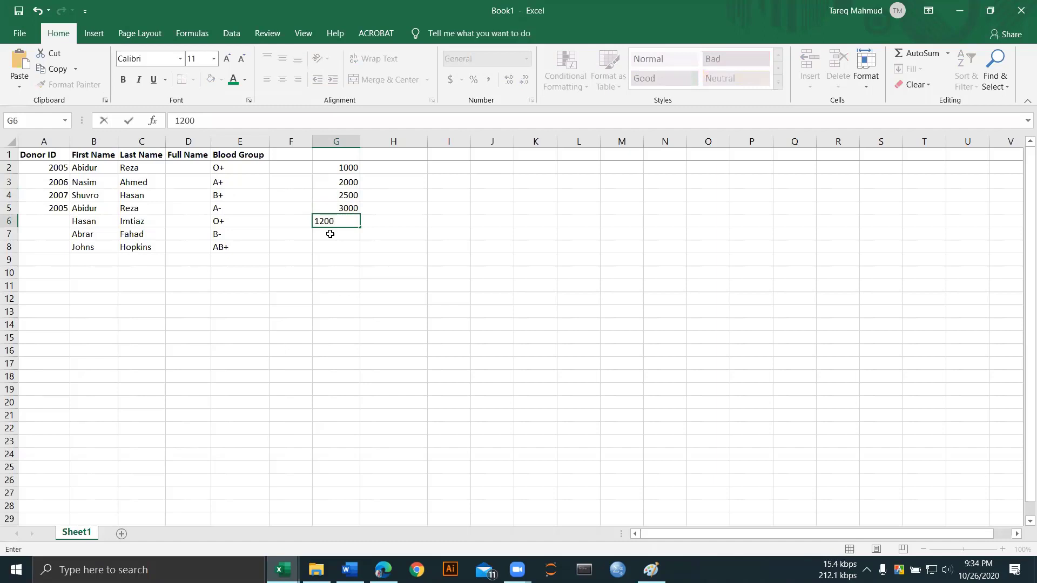
{"action": "left_click", "coordinate": [330, 234]}
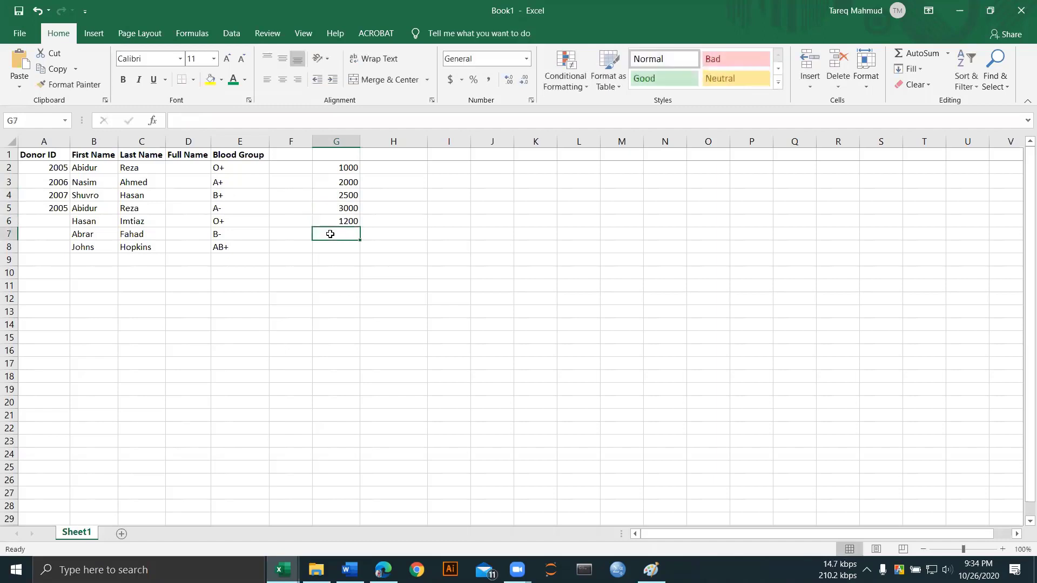
{"action": "type", "text": "400"}
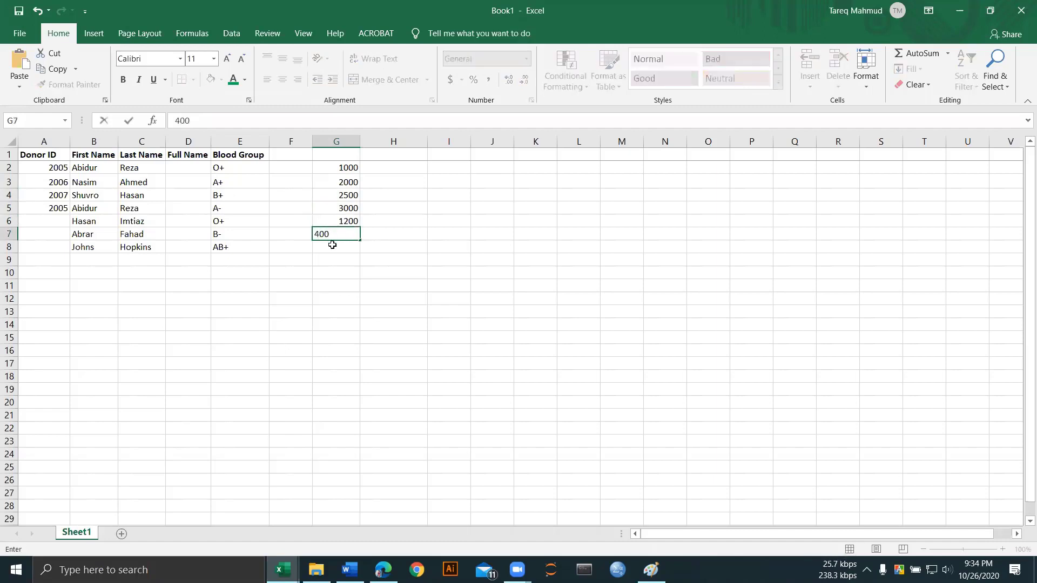
{"action": "left_click", "coordinate": [334, 246]}
{"action": "type", "text": "200"}
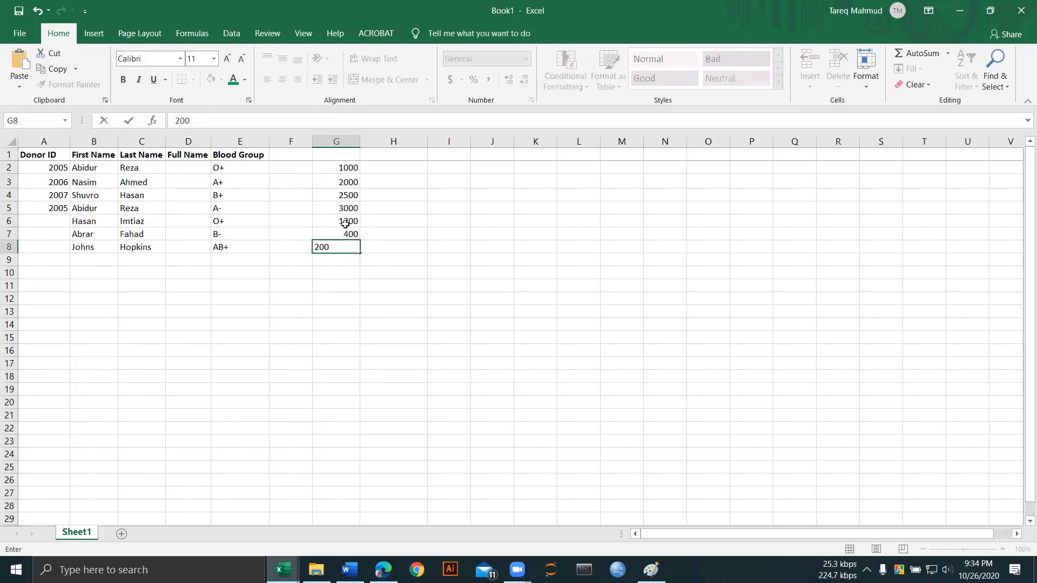
{"action": "left_click", "coordinate": [332, 194]}
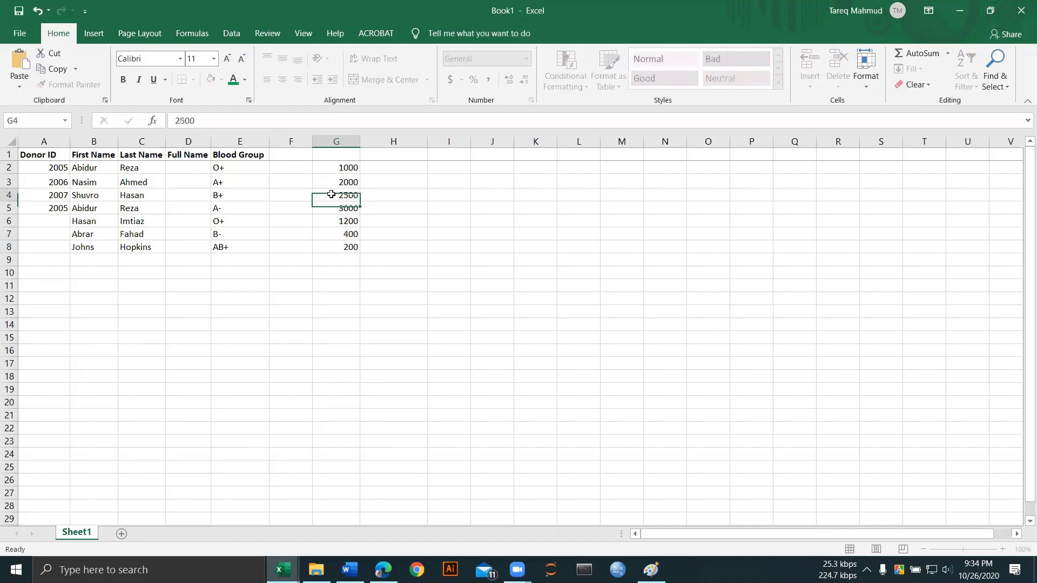
Step: Try the Currency number format on cell G2 alone and undo it
{"action": "left_click", "coordinate": [342, 167]}
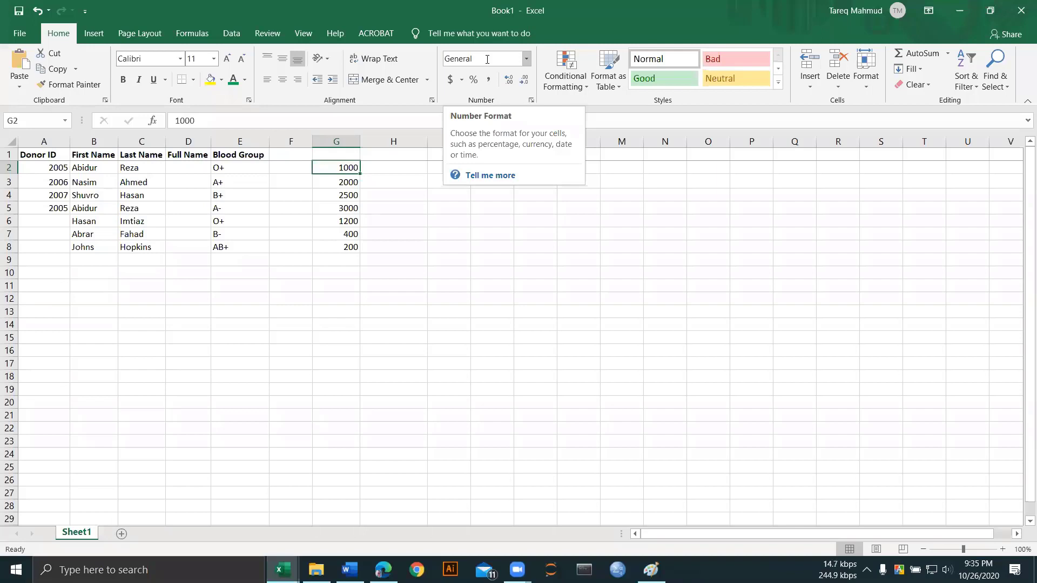
{"action": "left_click", "coordinate": [527, 58]}
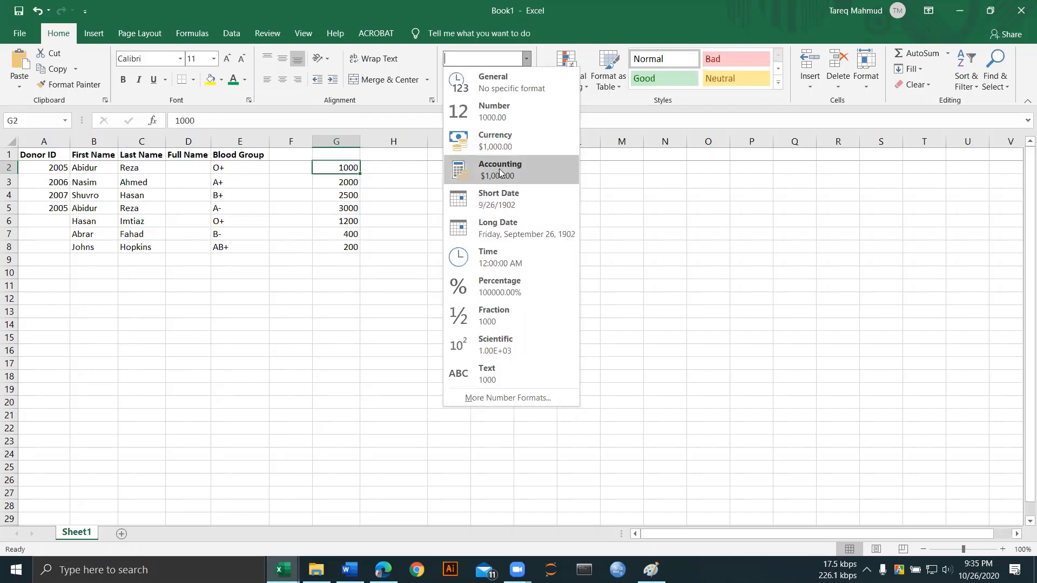
{"action": "left_click", "coordinate": [486, 142]}
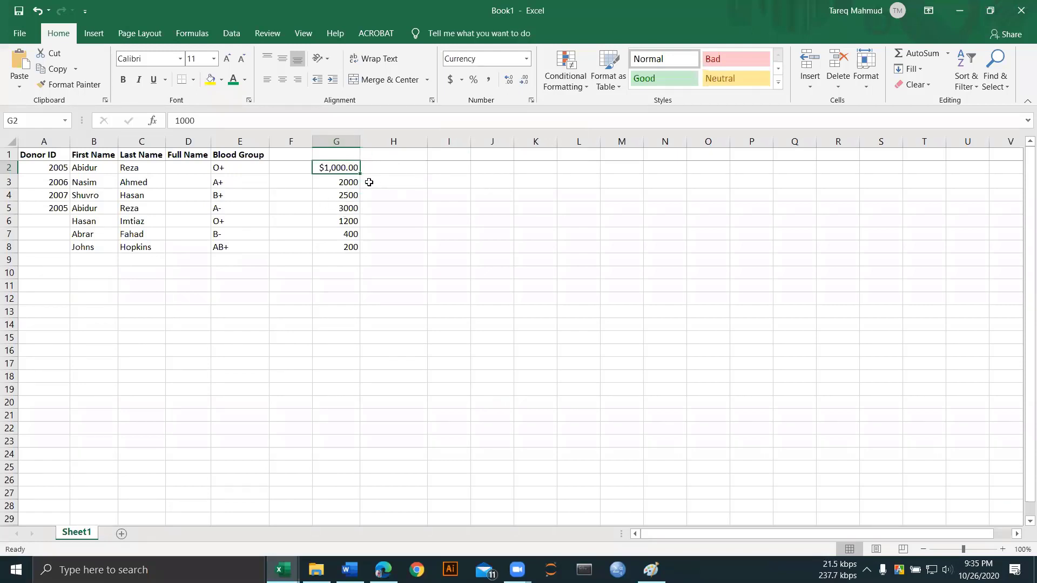
{"action": "key", "text": "ctrl+z"}
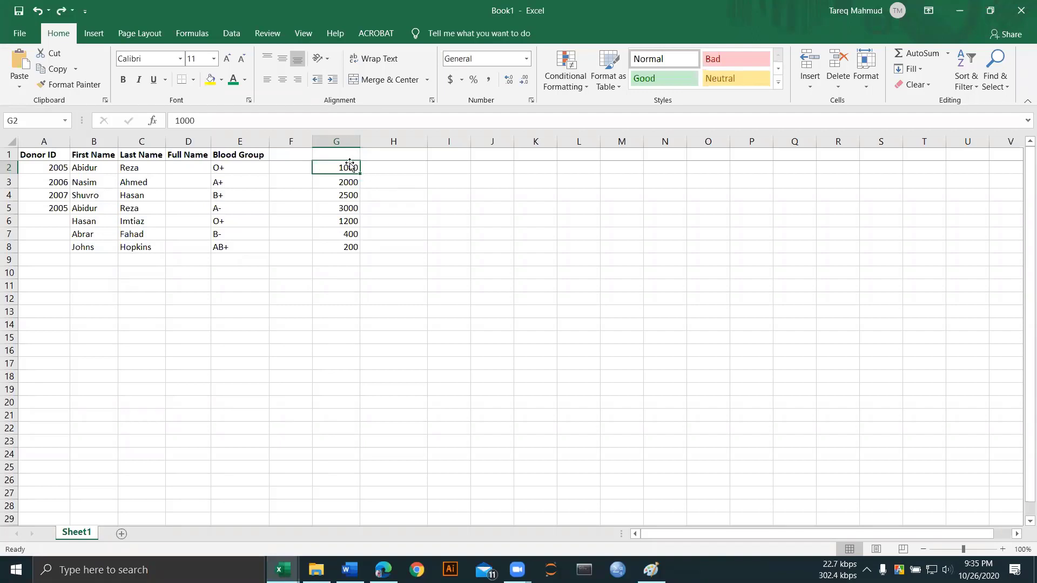
Step: Apply the Currency number format to the whole of column G and deselect it
{"action": "left_click", "coordinate": [346, 142]}
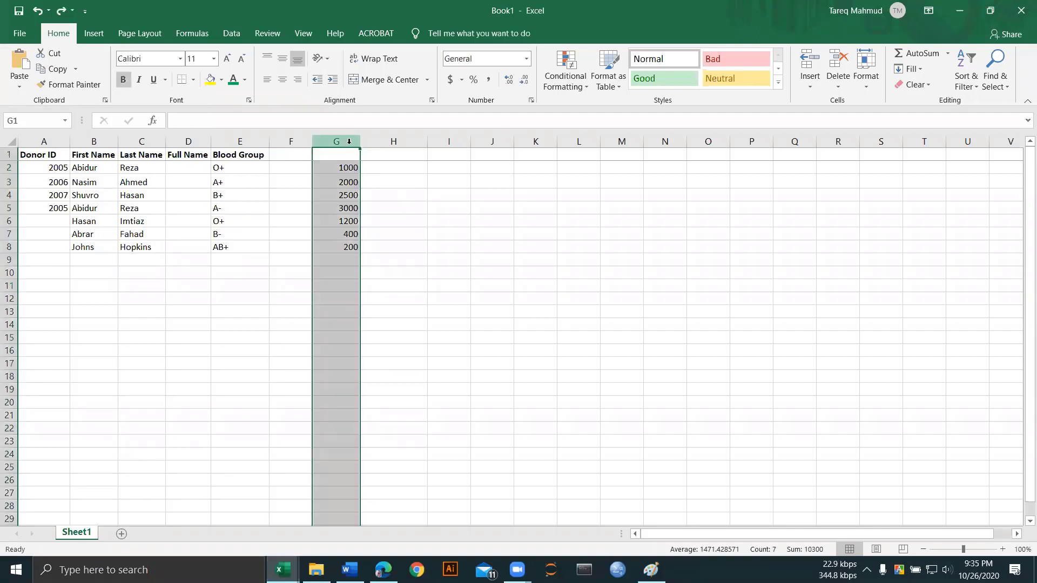
{"action": "left_click", "coordinate": [528, 62]}
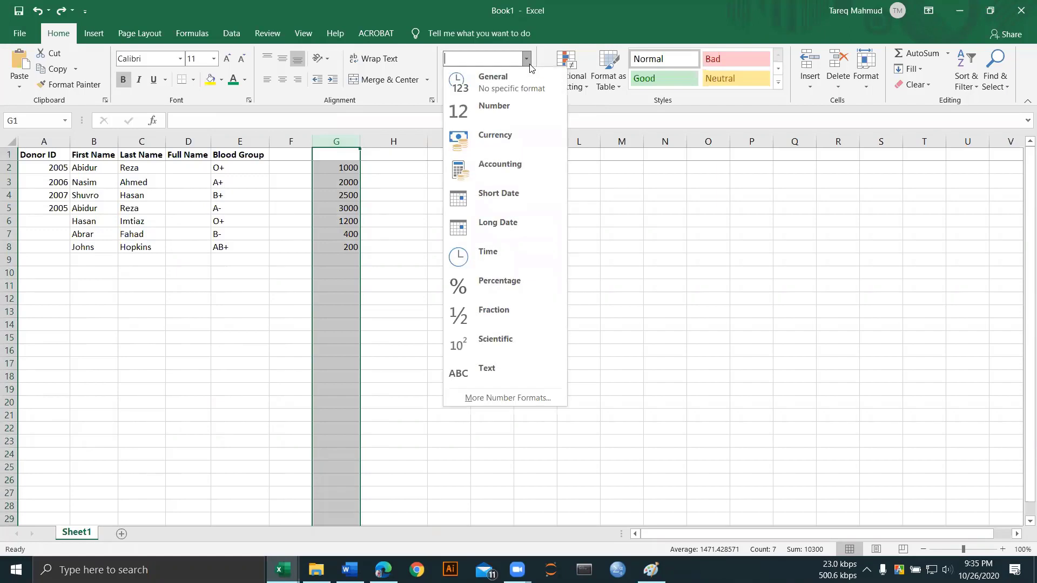
{"action": "left_click", "coordinate": [495, 146]}
{"action": "left_click", "coordinate": [341, 230]}
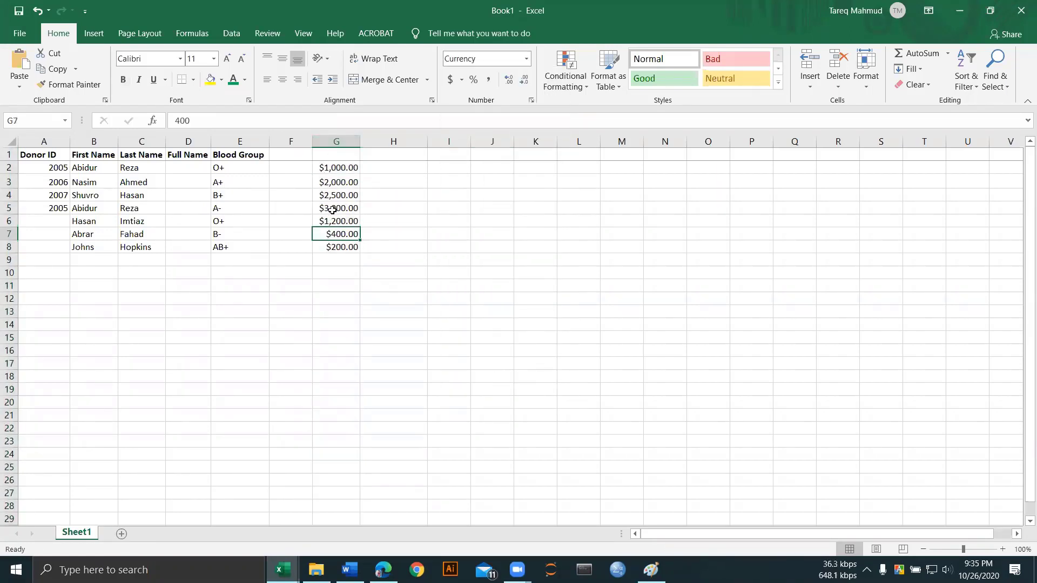
Step: Apply the Accounting number format to the whole of column G and deselect it
{"action": "left_click", "coordinate": [341, 141]}
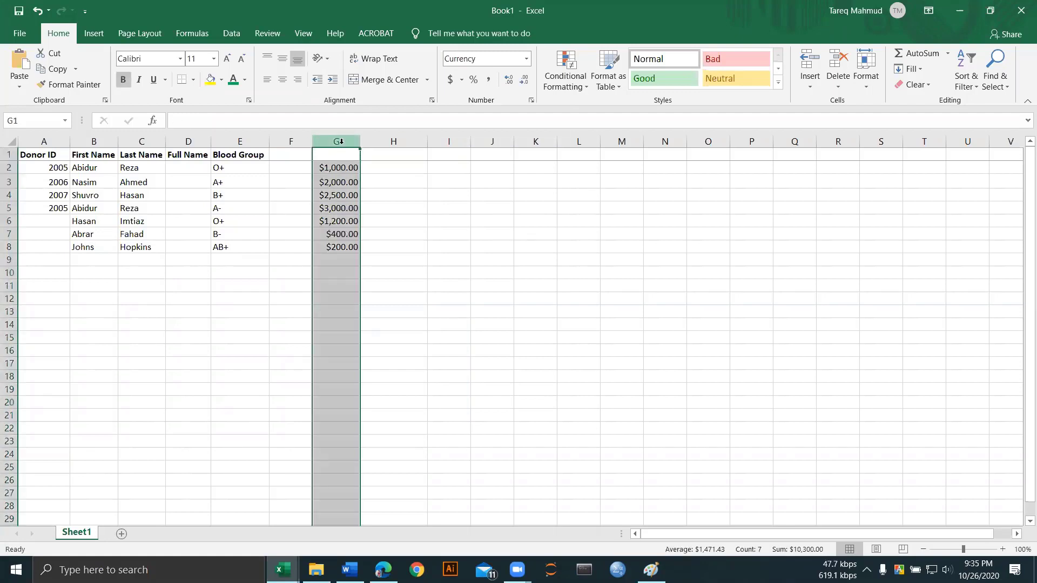
{"action": "left_click", "coordinate": [529, 60]}
{"action": "left_click", "coordinate": [511, 171]}
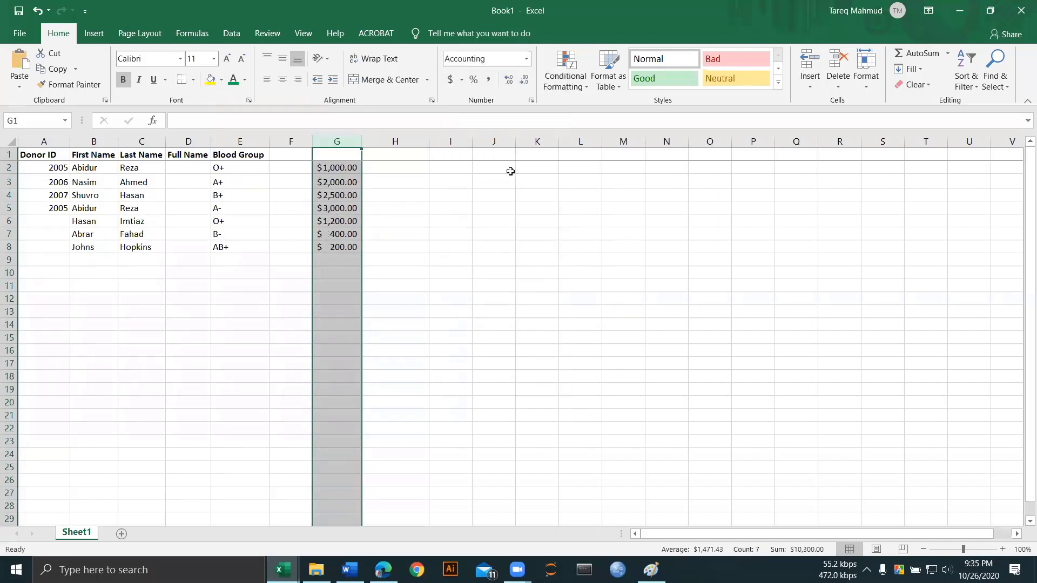
{"action": "left_click", "coordinate": [339, 223]}
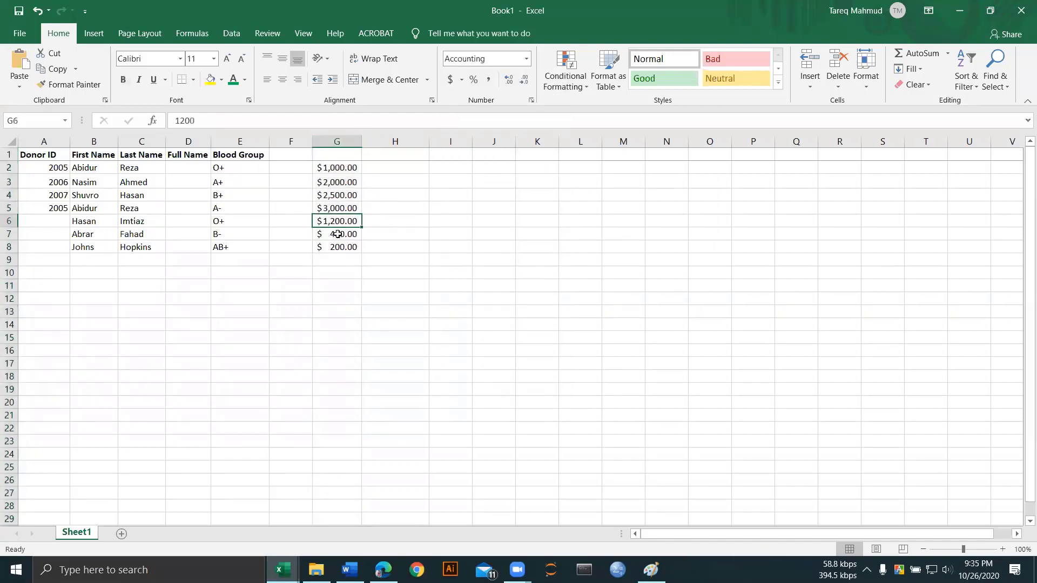
Step: Set column G's Accounting format to 0 decimal places in Format Cells and browse the available currency symbols
{"action": "left_click", "coordinate": [337, 141]}
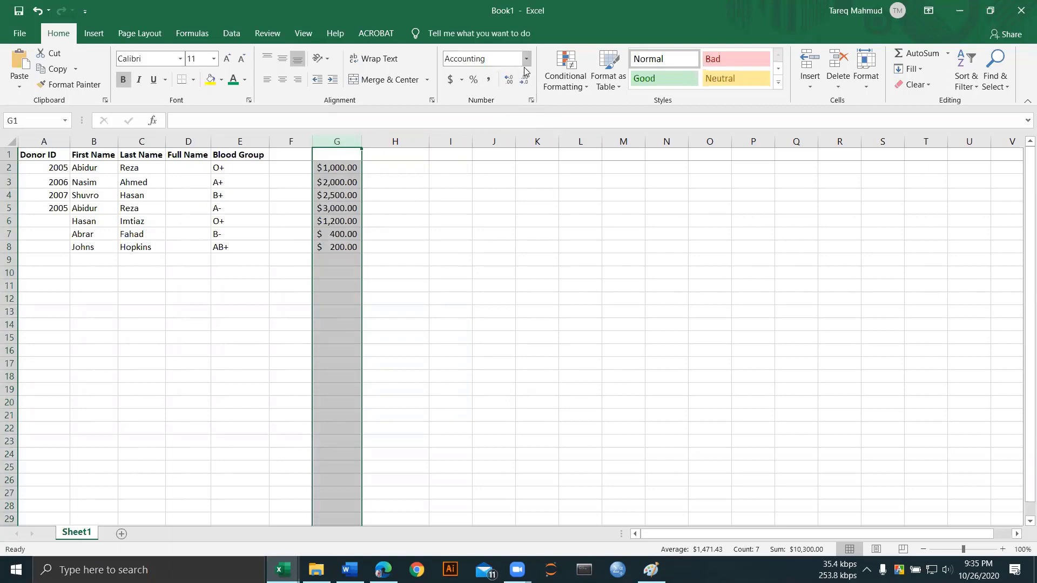
{"action": "left_click", "coordinate": [531, 101]}
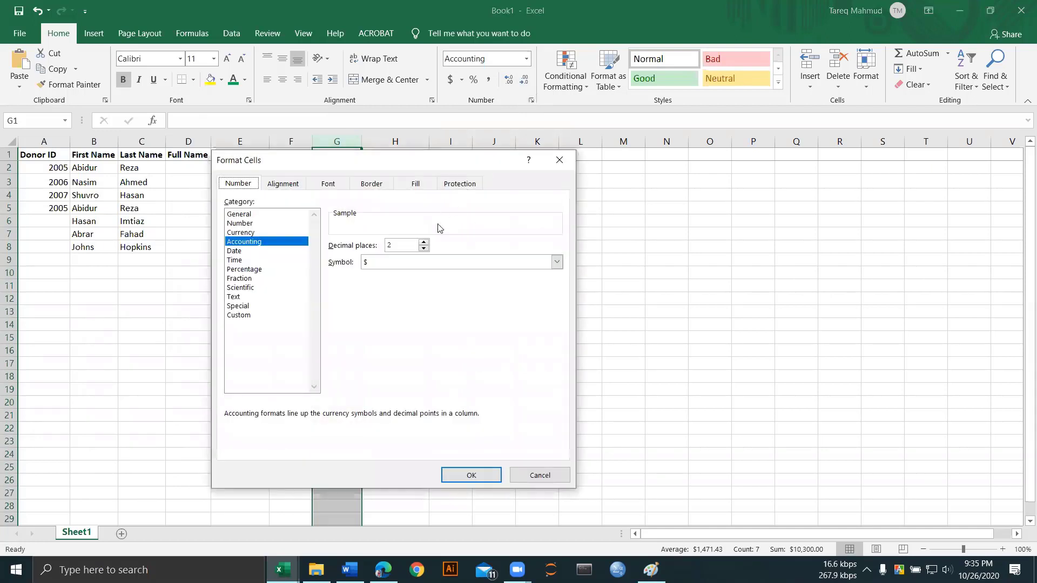
{"action": "left_click_drag", "start_coordinate": [350, 164], "coordinate": [529, 146]}
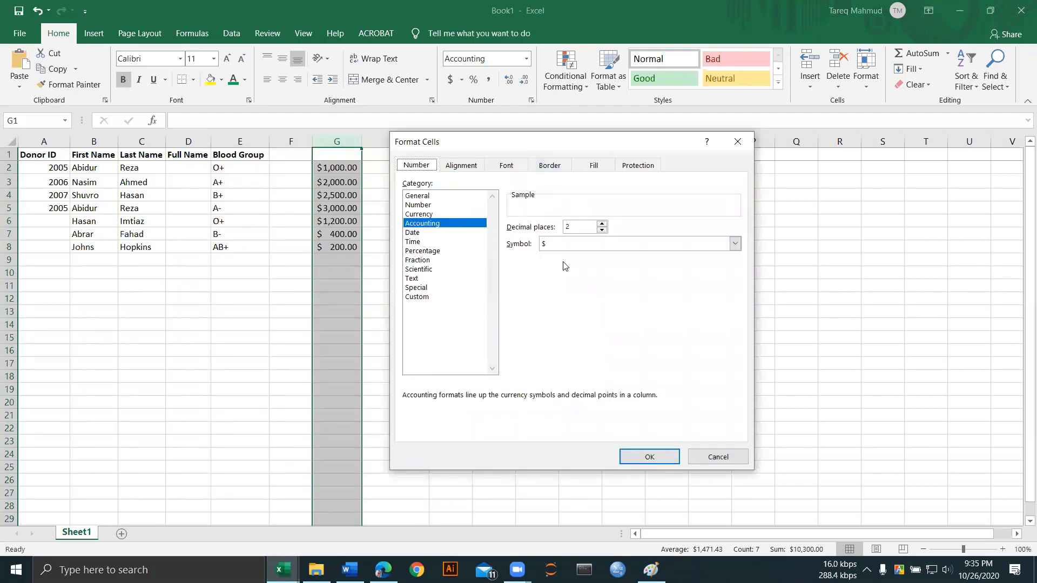
{"action": "left_click", "coordinate": [575, 226]}
{"action": "left_click", "coordinate": [594, 249]}
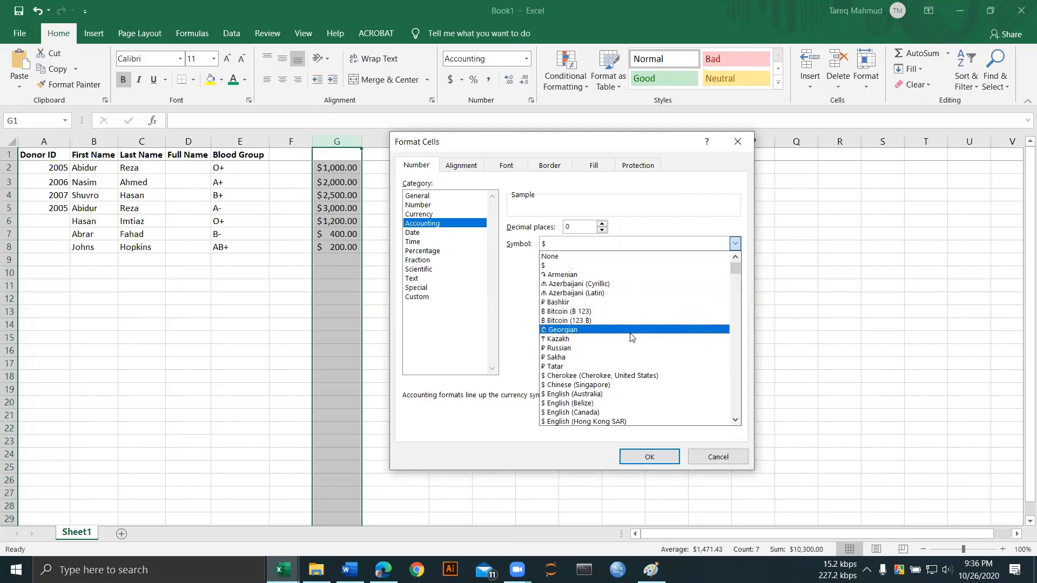
{"action": "scroll", "coordinate": [632, 338], "scroll_direction": "down", "scroll_amount": 9}
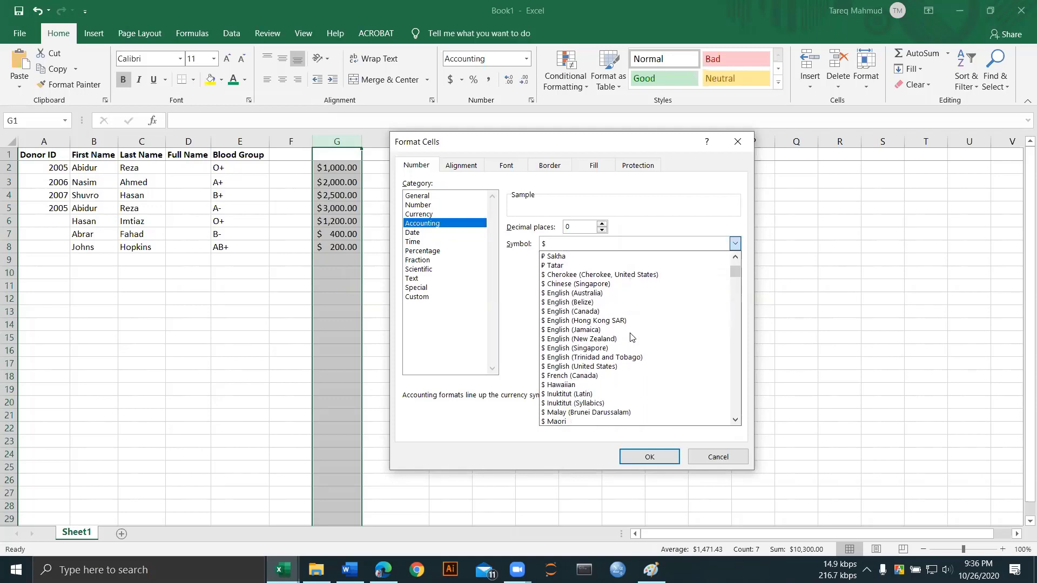
{"action": "scroll", "coordinate": [632, 338], "scroll_direction": "down", "scroll_amount": 7}
{"action": "scroll", "coordinate": [630, 336], "scroll_direction": "up", "scroll_amount": 4}
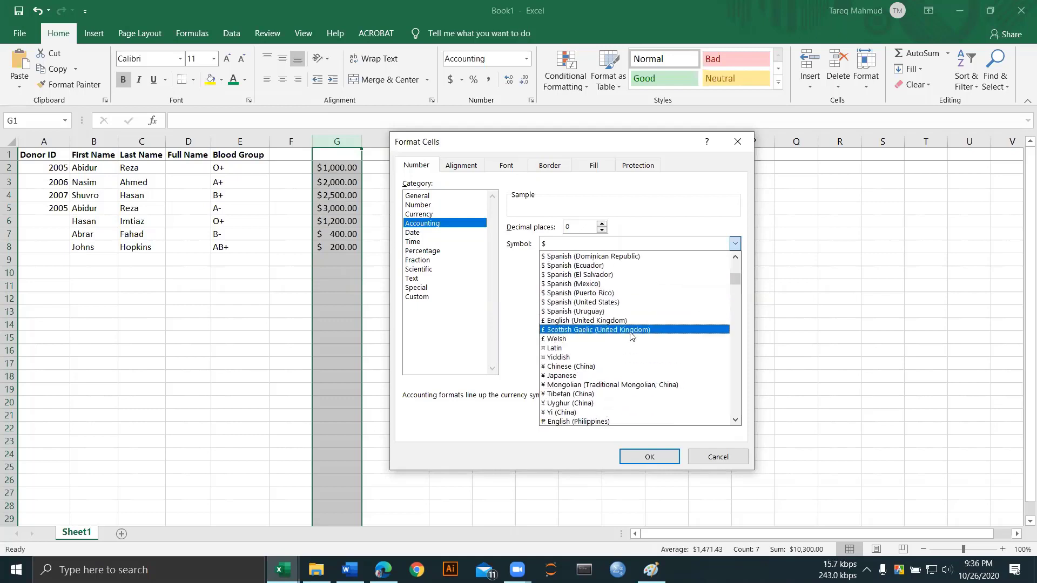
{"action": "scroll", "coordinate": [632, 336], "scroll_direction": "up", "scroll_amount": 10}
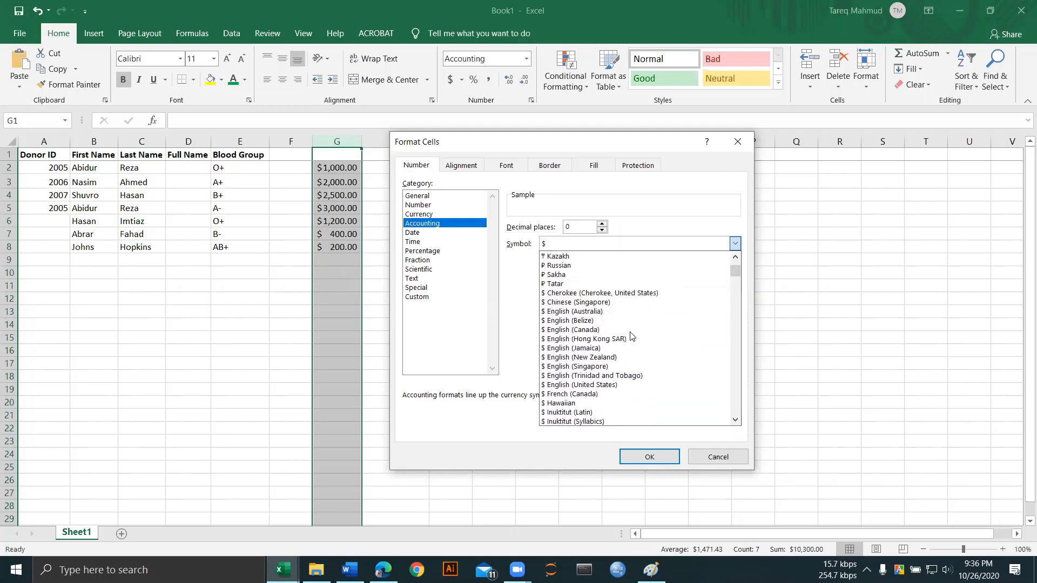
Step: Change column G's Accounting format to use the Bangla (Bangladesh) currency symbol
{"action": "scroll", "coordinate": [632, 335], "scroll_direction": "up", "scroll_amount": 1}
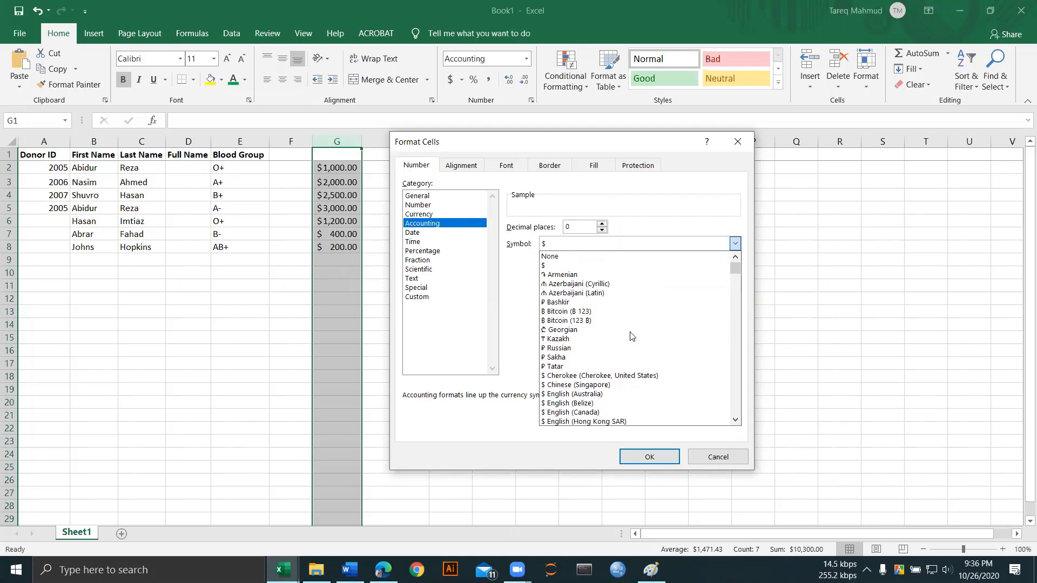
{"action": "scroll", "coordinate": [632, 329], "scroll_direction": "down", "scroll_amount": 5}
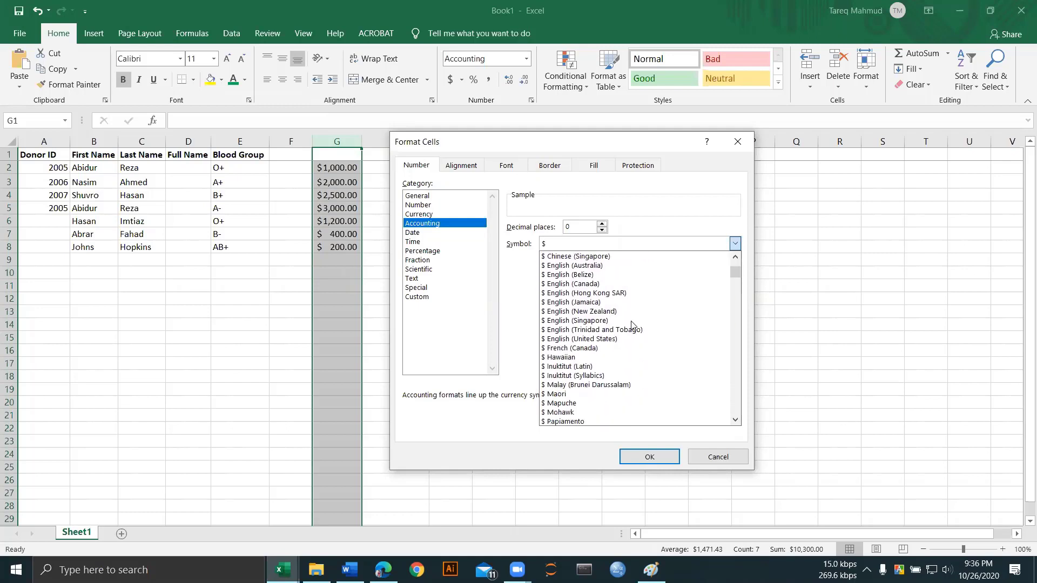
{"action": "scroll", "coordinate": [632, 323], "scroll_direction": "down", "scroll_amount": 10}
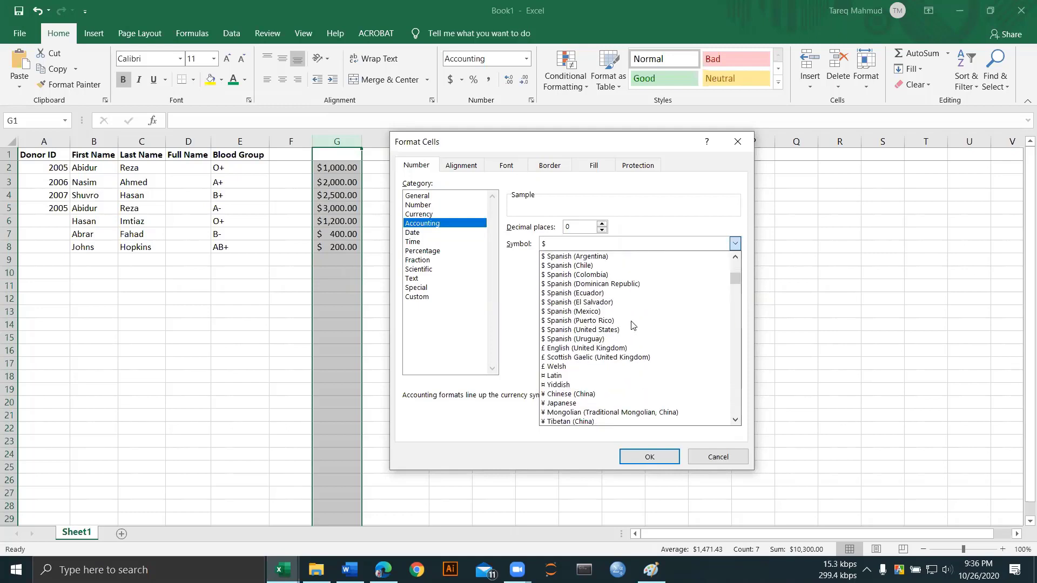
{"action": "scroll", "coordinate": [632, 325], "scroll_direction": "down", "scroll_amount": 3}
{"action": "scroll", "coordinate": [633, 324], "scroll_direction": "down", "scroll_amount": 10}
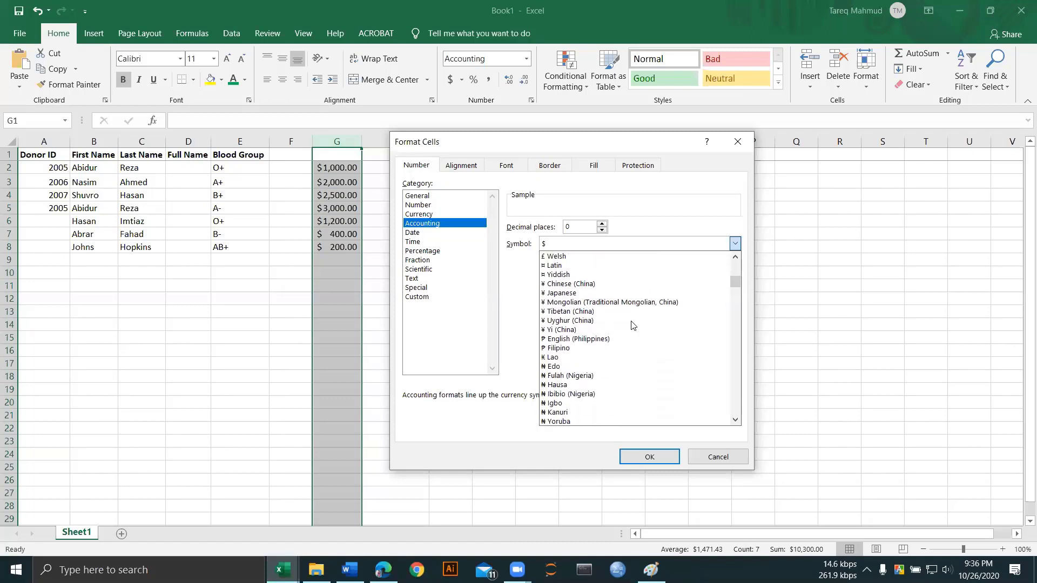
{"action": "scroll", "coordinate": [633, 324], "scroll_direction": "down", "scroll_amount": 7}
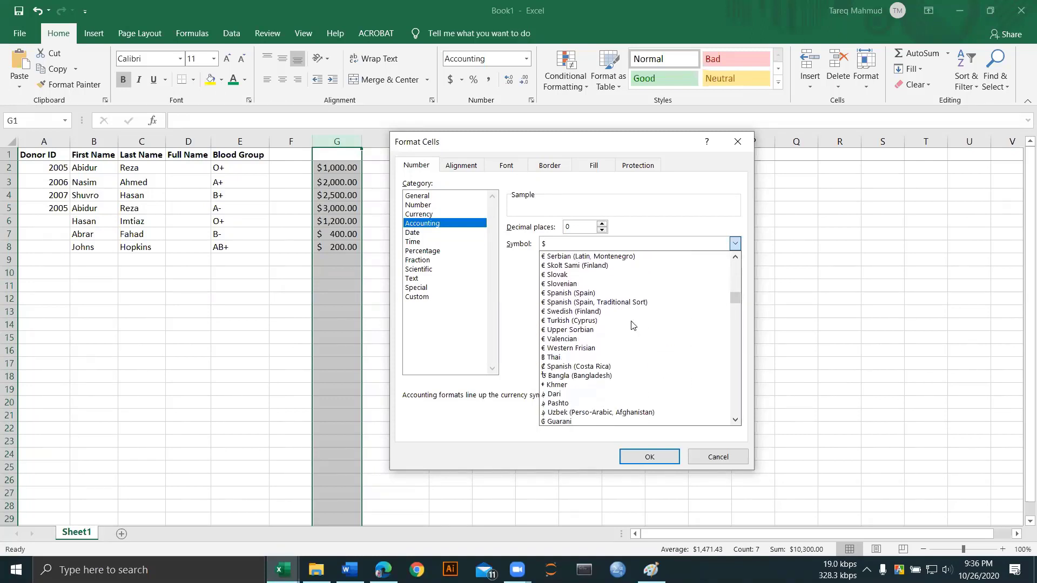
{"action": "left_click", "coordinate": [583, 376]}
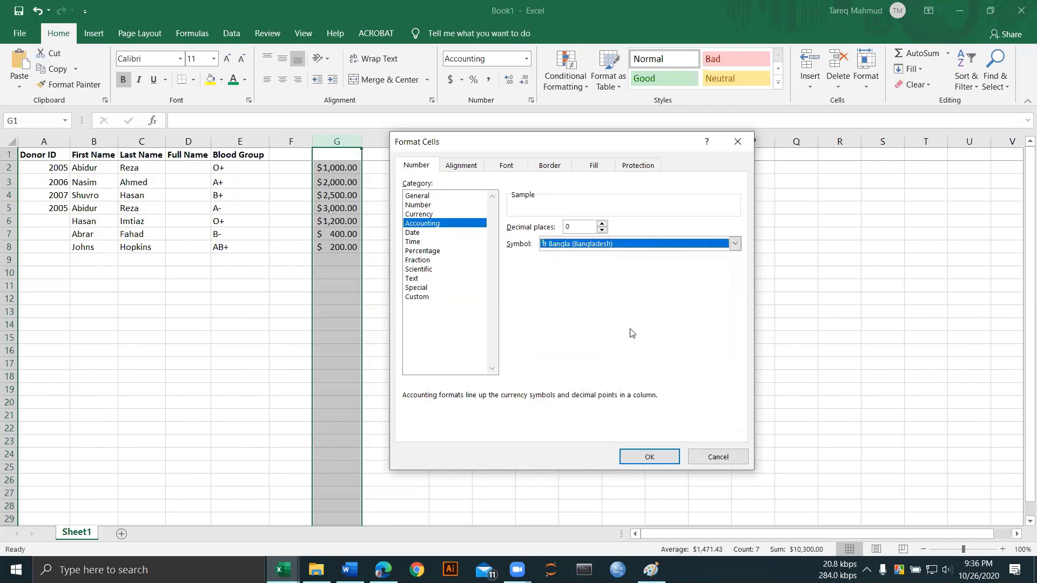
{"action": "left_click", "coordinate": [639, 461]}
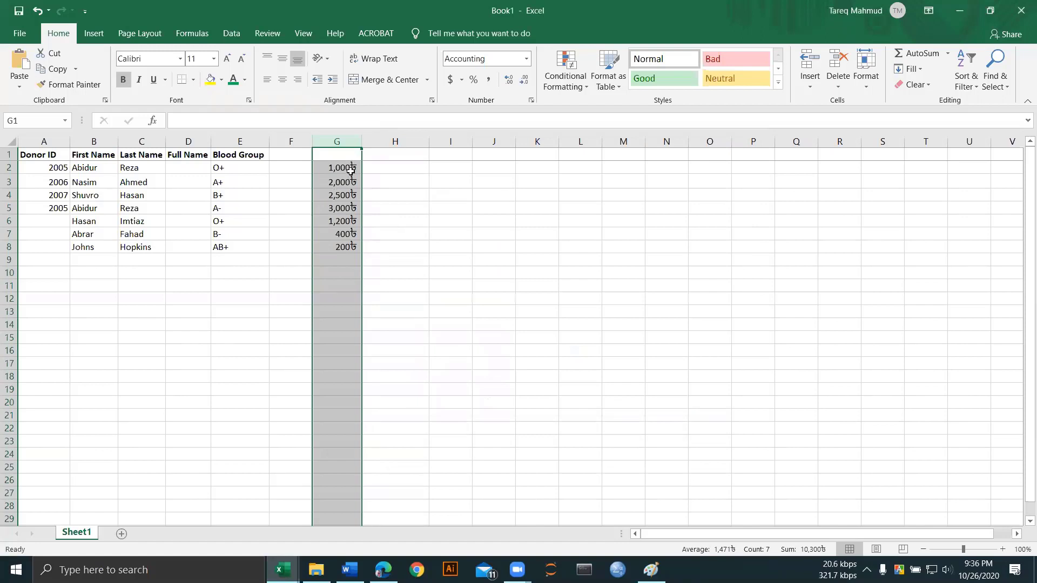
{"action": "left_click", "coordinate": [341, 243]}
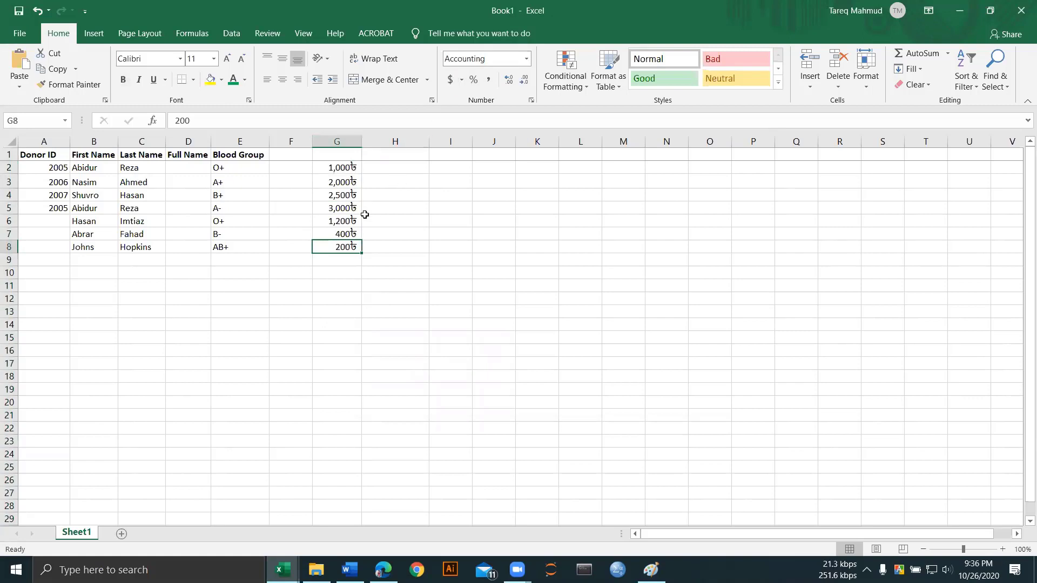
{"action": "left_click", "coordinate": [526, 58]}
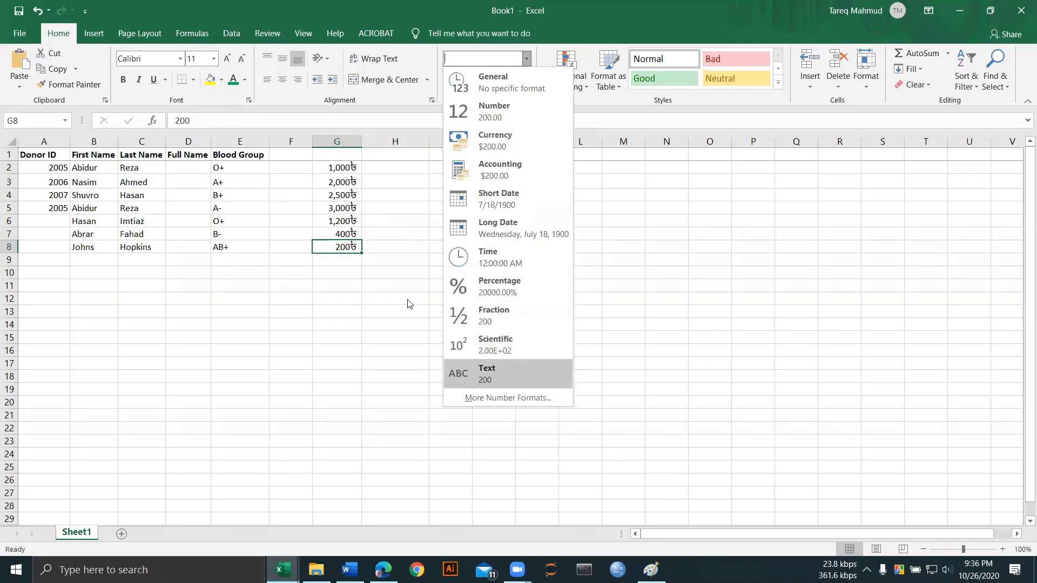
{"action": "key", "text": "Escape"}
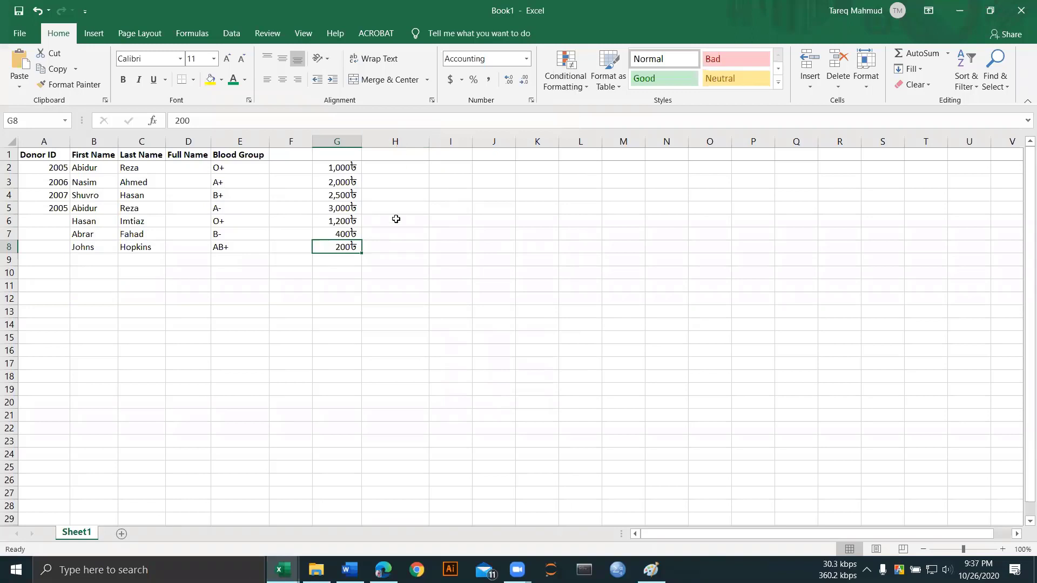
{"action": "left_click", "coordinate": [388, 170]}
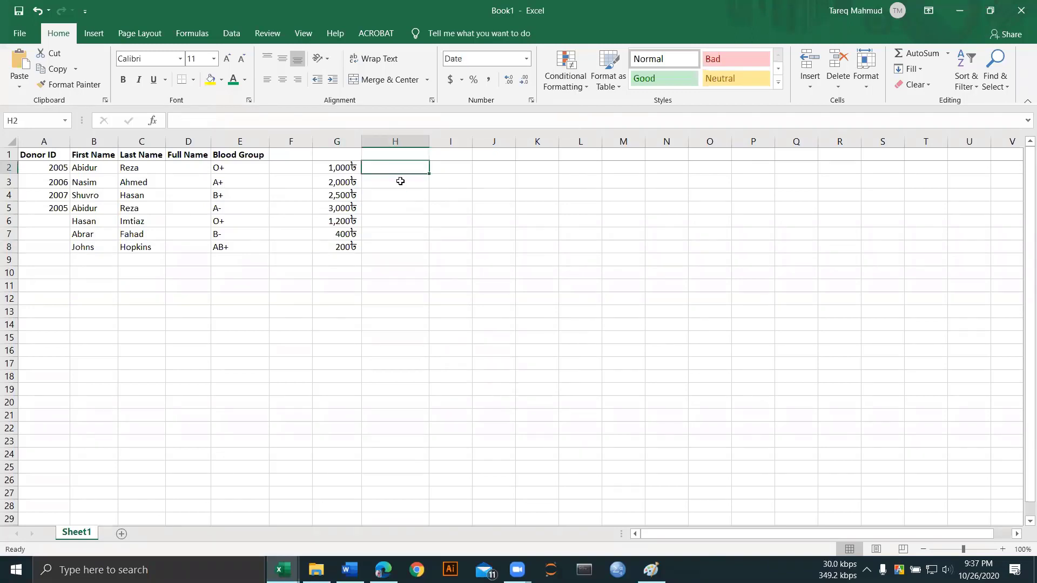
{"action": "key", "text": "Down"}
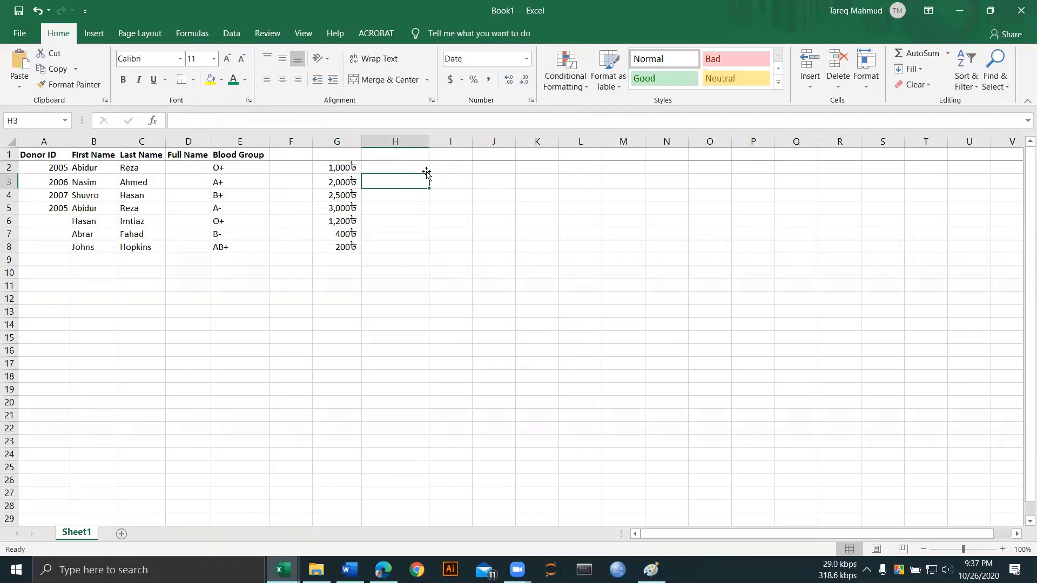
{"action": "left_click", "coordinate": [451, 171]}
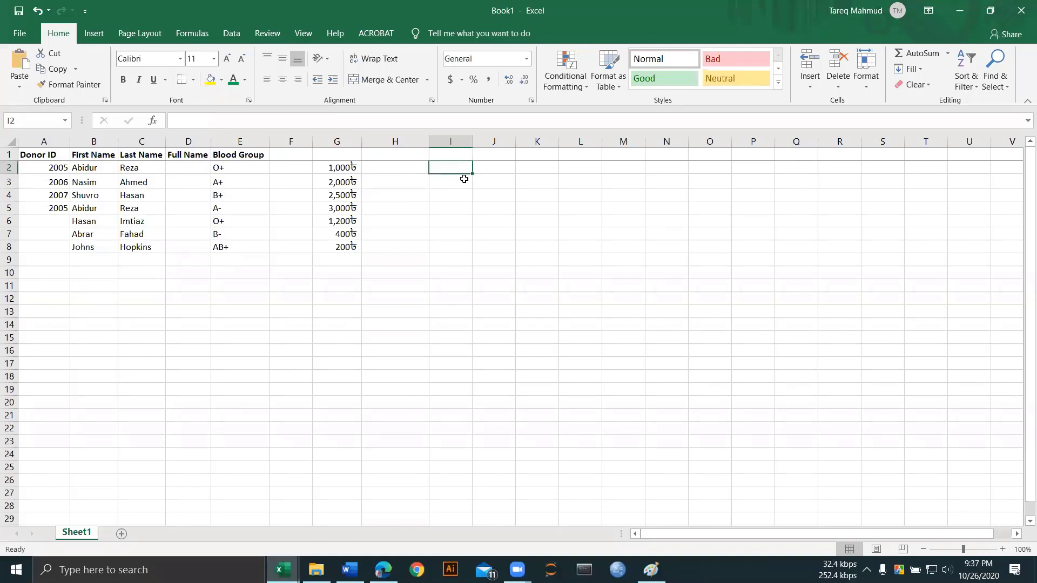
{"action": "left_click", "coordinate": [445, 185]}
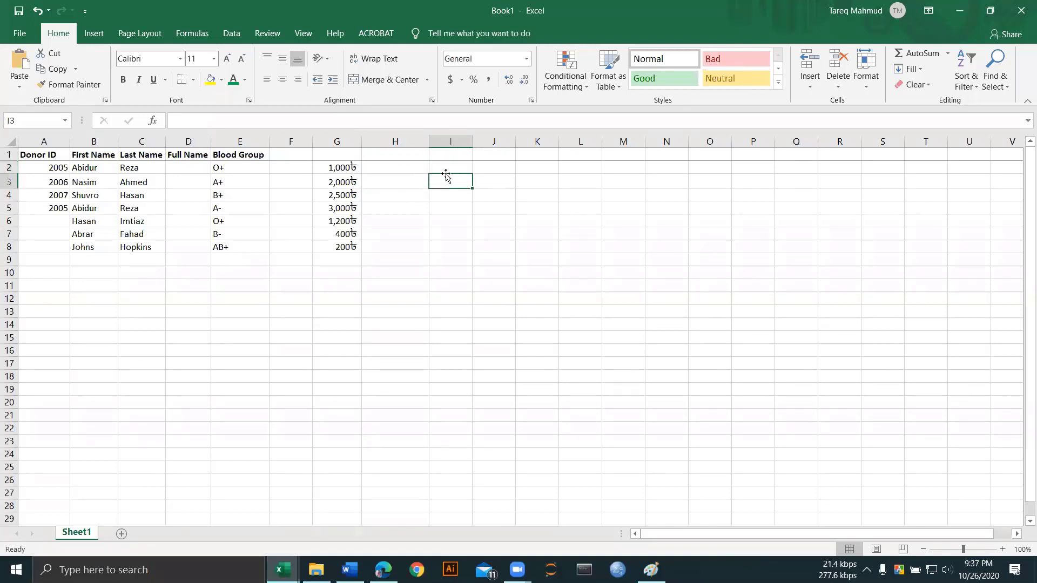
Step: Apply the custom date format dd/mm/yyyy to cell I2
{"action": "left_click", "coordinate": [447, 164]}
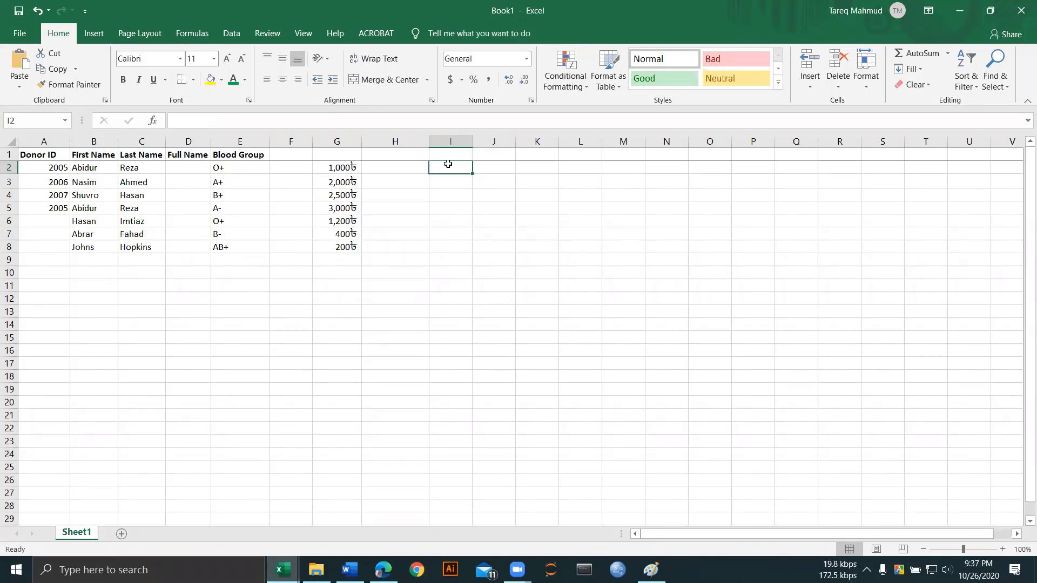
{"action": "left_click", "coordinate": [532, 100]}
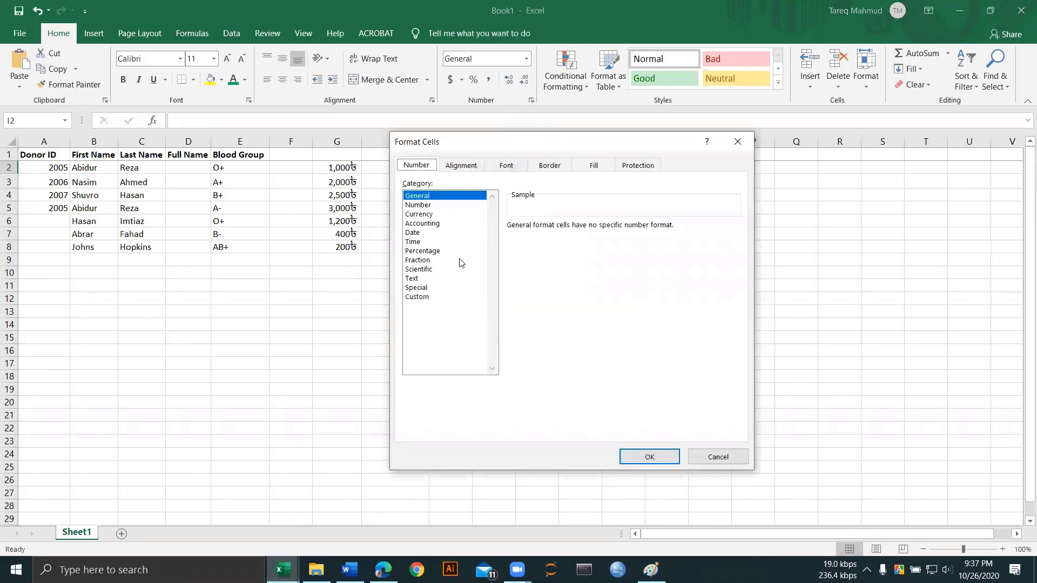
{"action": "left_click", "coordinate": [423, 298]}
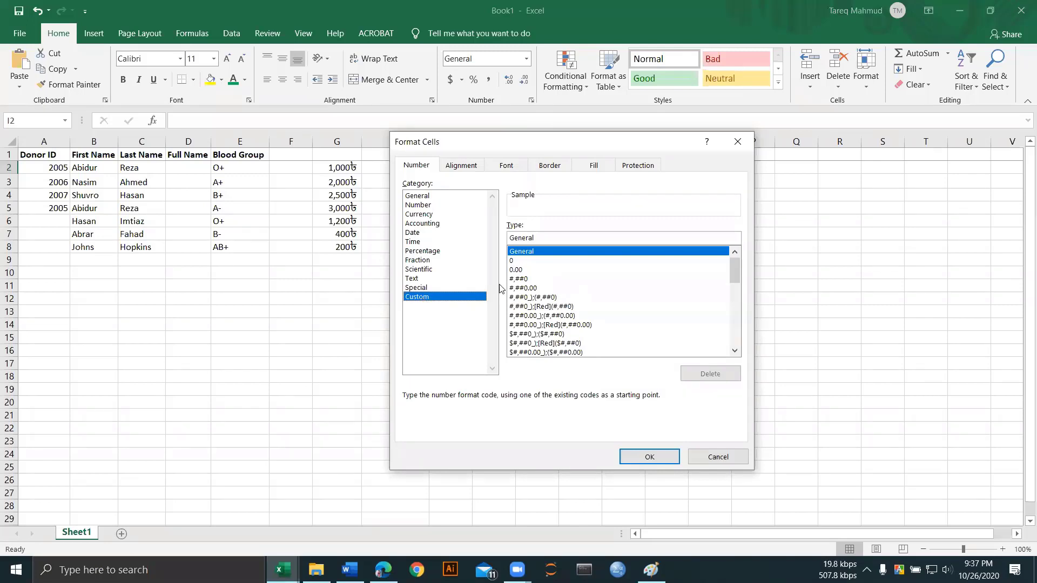
{"action": "left_click", "coordinate": [416, 237]}
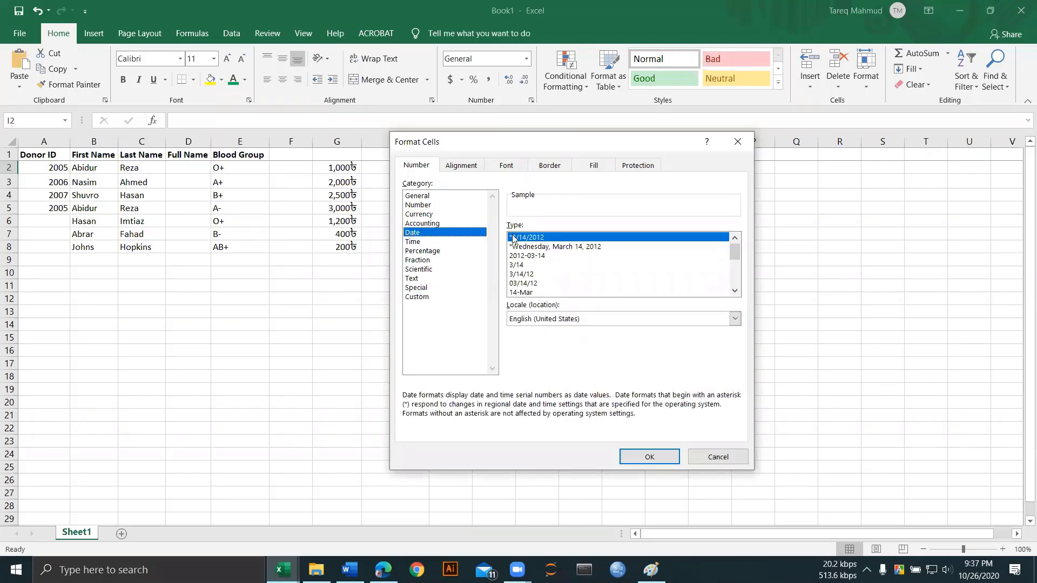
{"action": "left_click", "coordinate": [423, 297]}
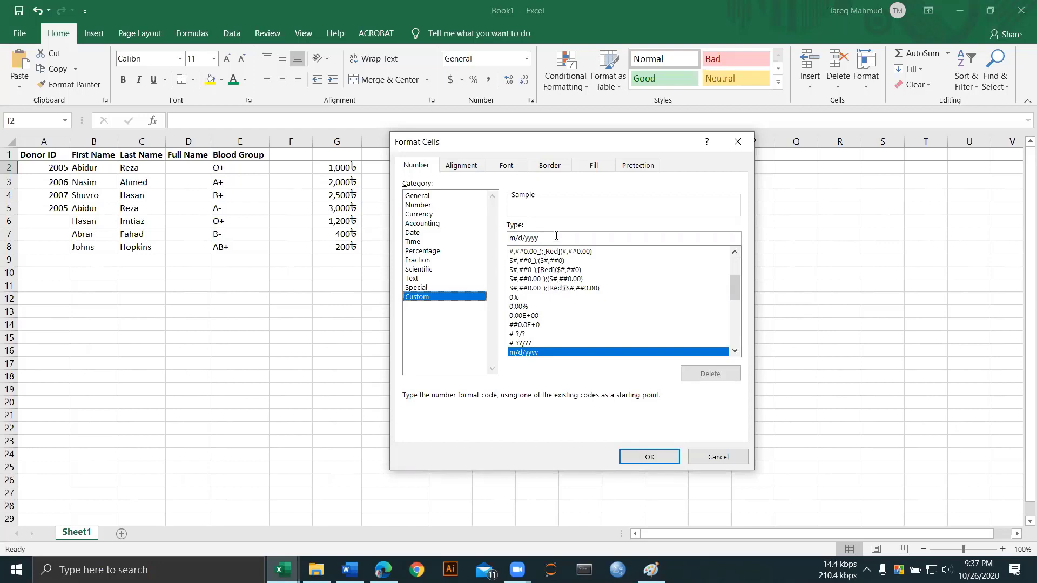
{"action": "left_click_drag", "start_coordinate": [556, 236], "coordinate": [509, 240]}
{"action": "key", "text": "BackSpace"}
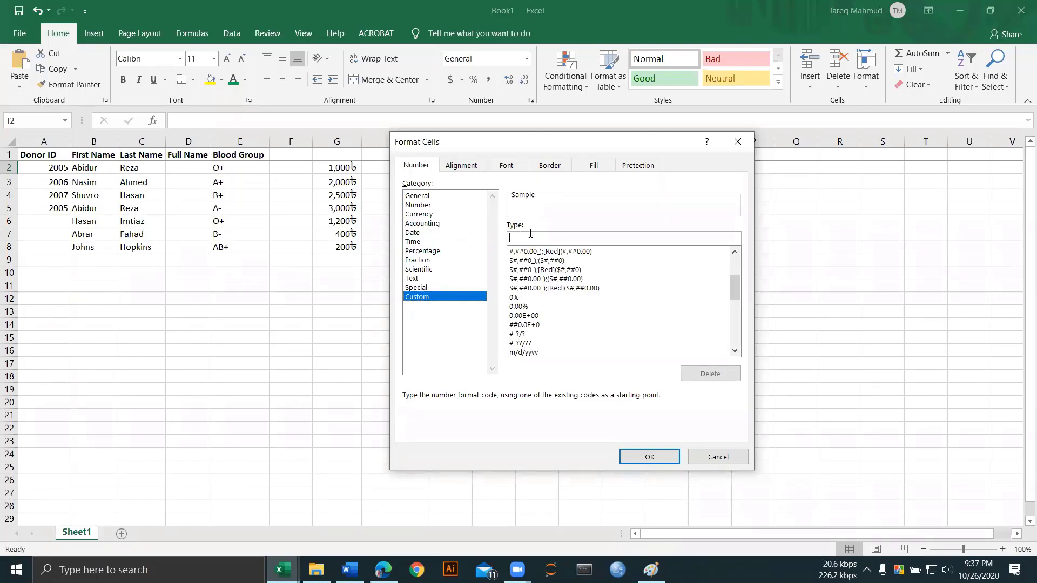
{"action": "type", "text": "dd/mm/yyyy"}
{"action": "left_click", "coordinate": [646, 457]}
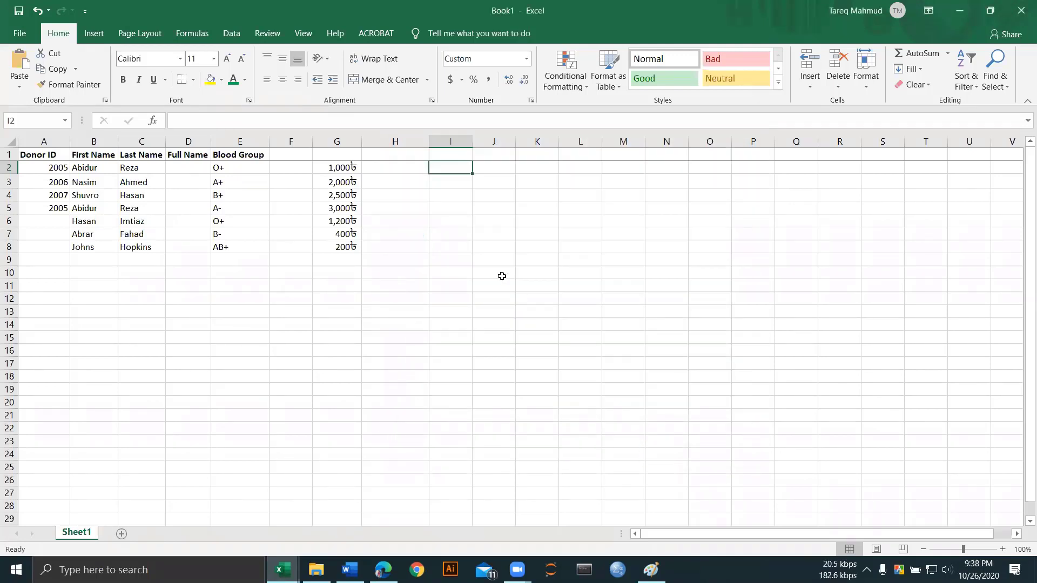
Step: Enter 10 in cell I2
{"action": "left_click", "coordinate": [462, 141]}
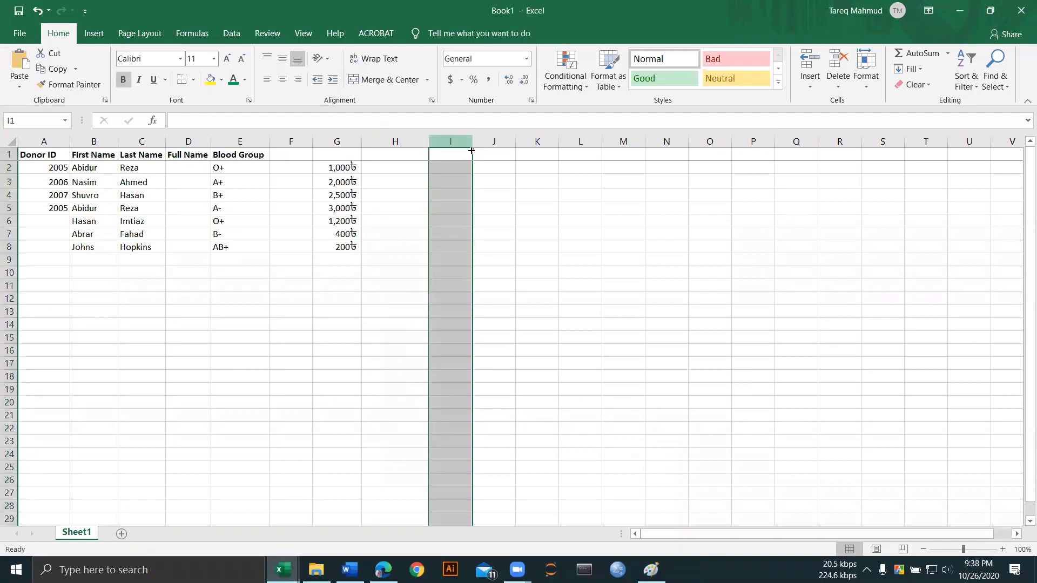
{"action": "left_click", "coordinate": [494, 169]}
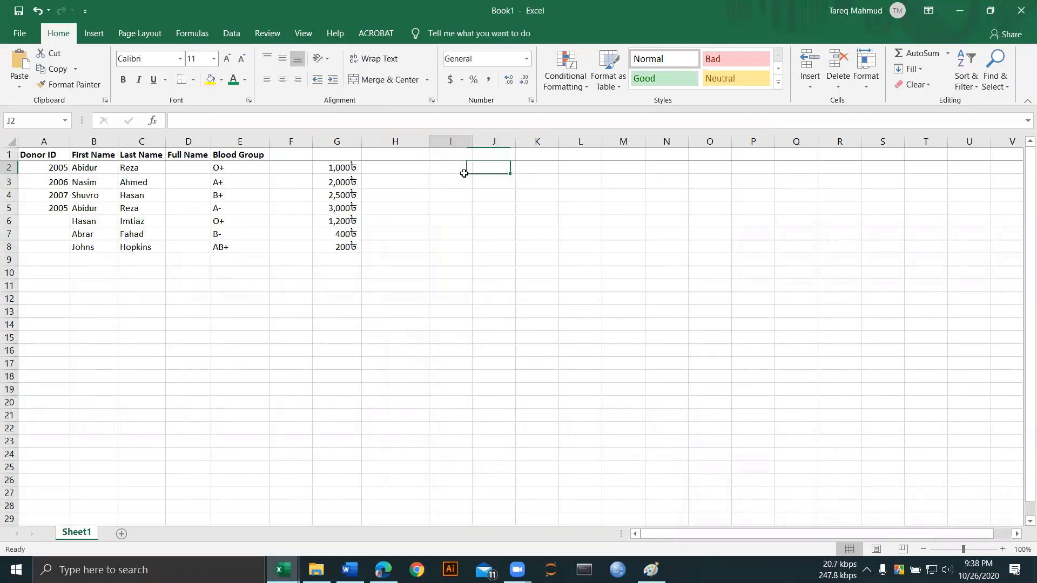
{"action": "left_click", "coordinate": [463, 173]}
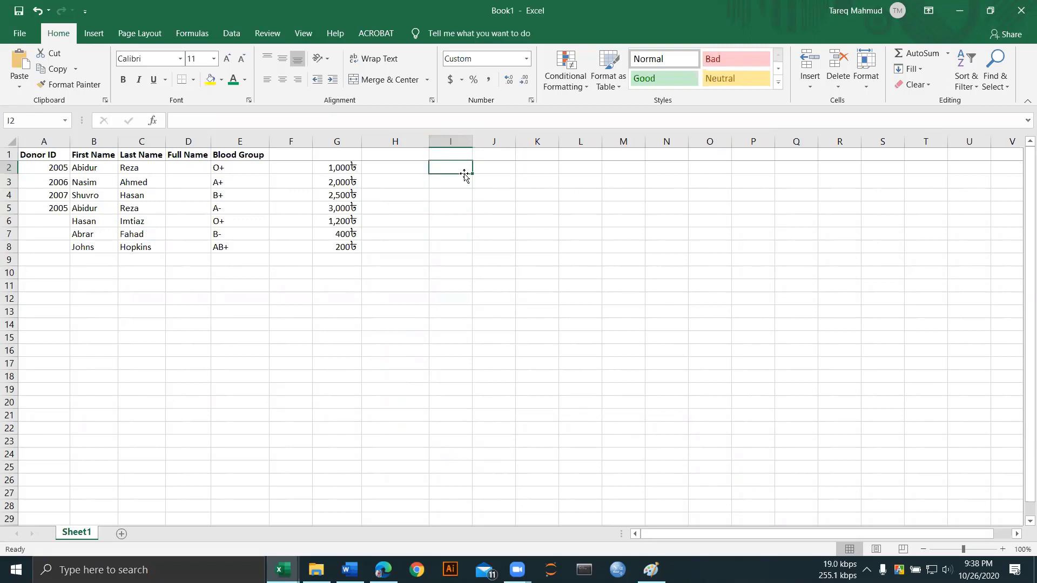
{"action": "type", "text": "10"}
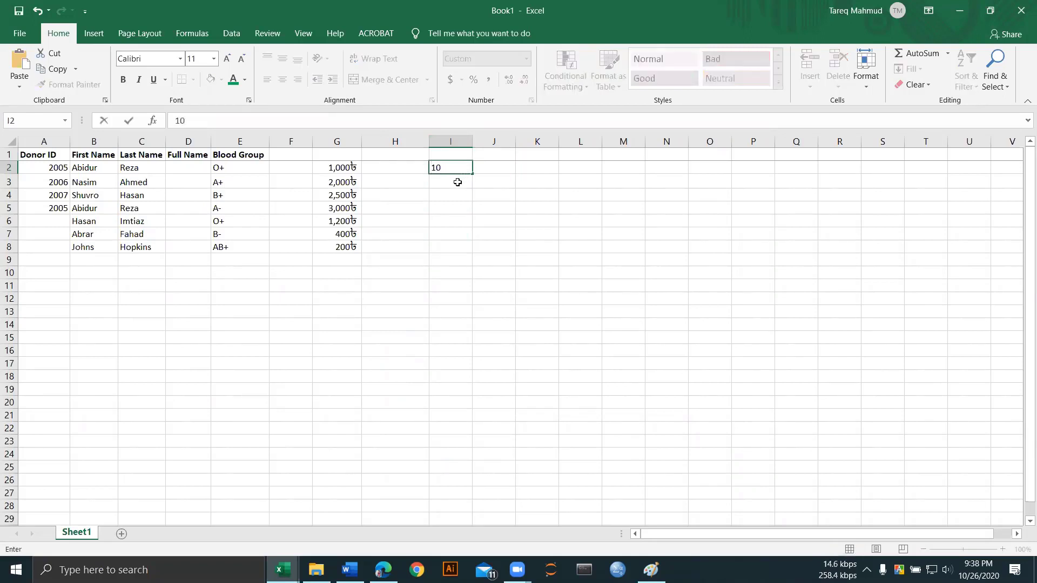
{"action": "left_click", "coordinate": [454, 146]}
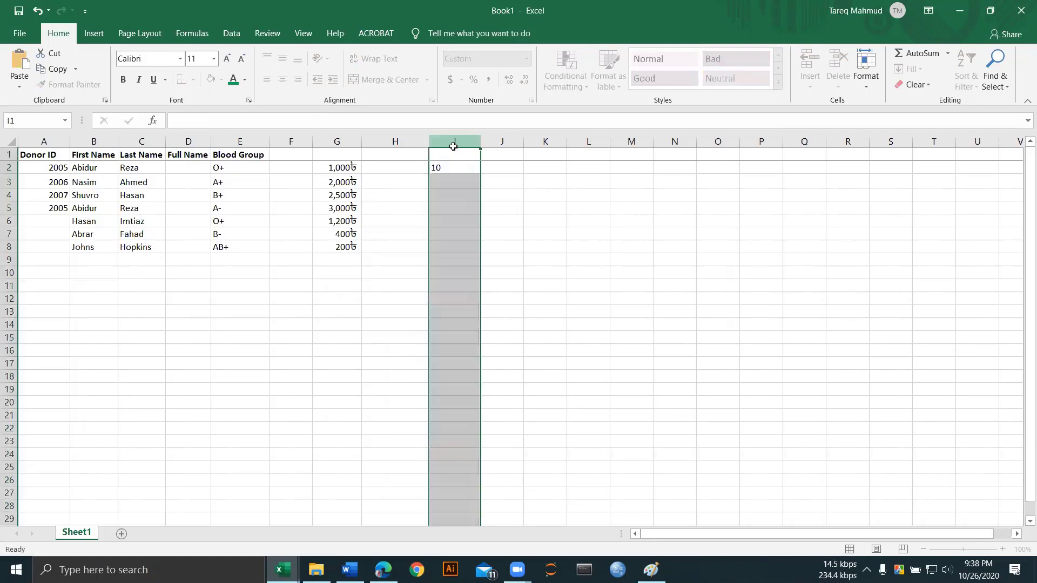
{"action": "left_click", "coordinate": [490, 172]}
Step: Set the number format of the whole column I to General
{"action": "left_click", "coordinate": [453, 141]}
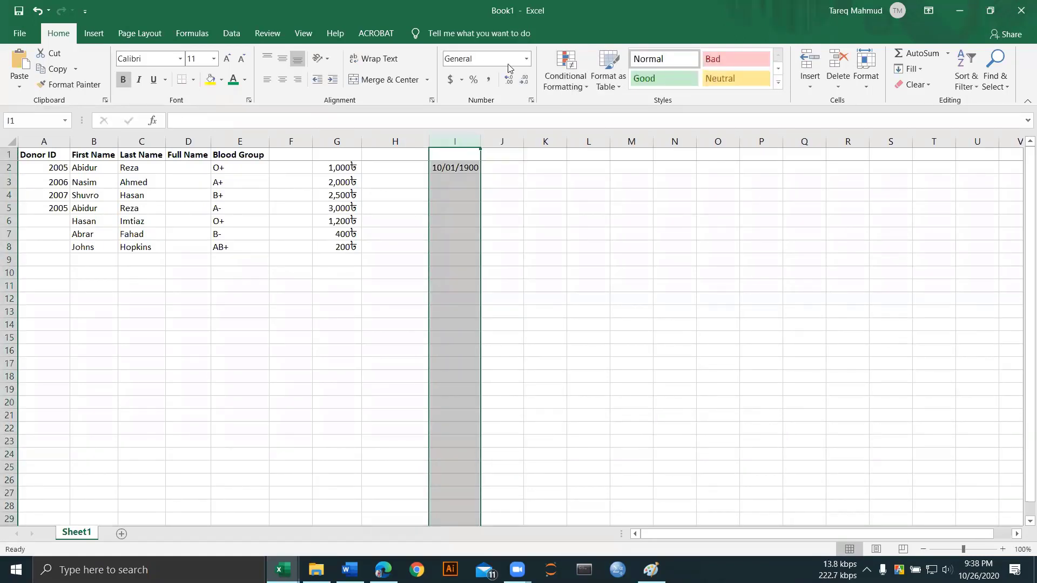
{"action": "left_click", "coordinate": [526, 59]}
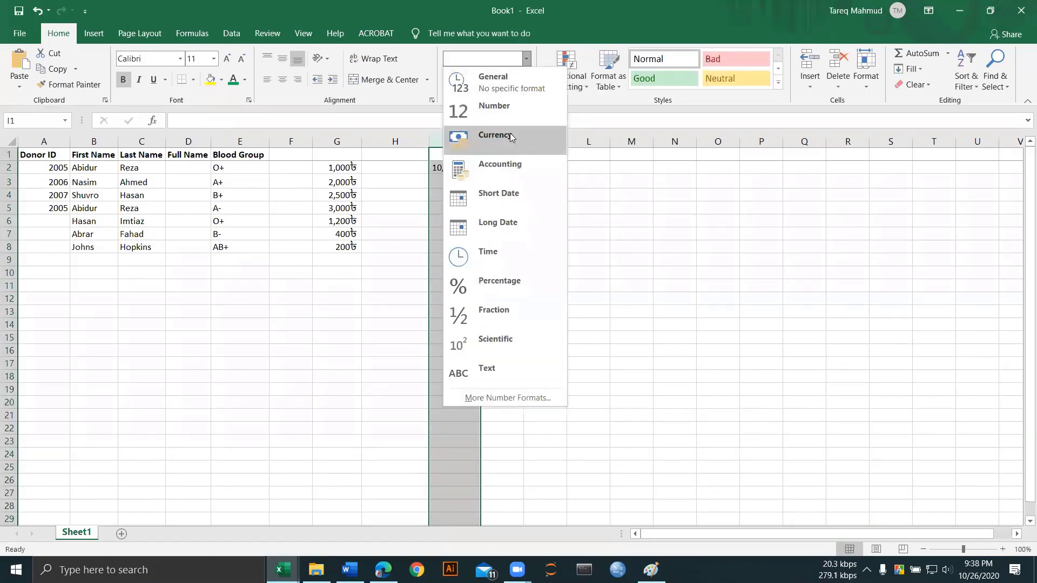
{"action": "left_click", "coordinate": [505, 89]}
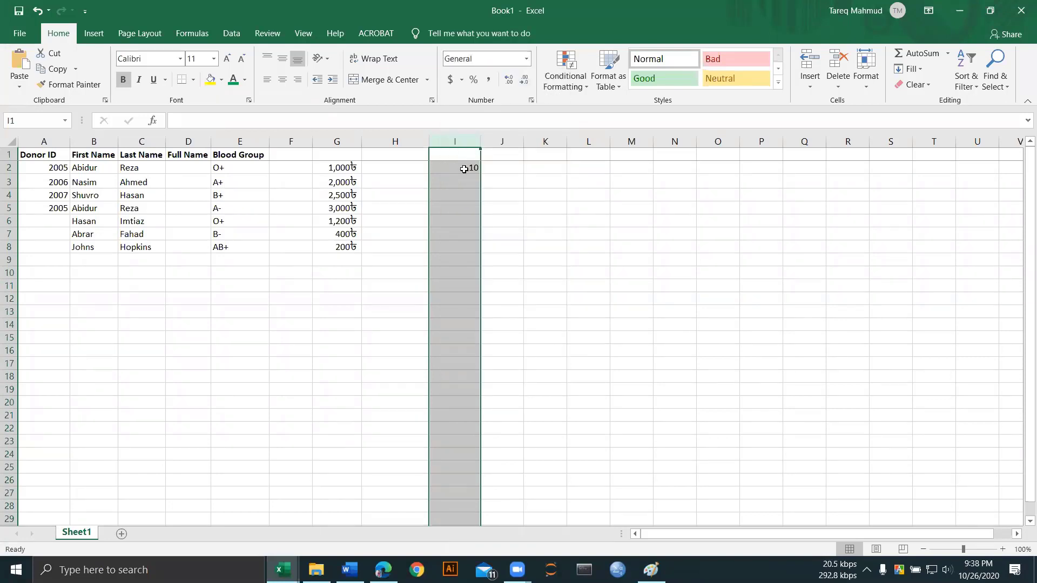
Step: Enter the date 10/26/2020 in cell I2
{"action": "left_click", "coordinate": [470, 168]}
{"action": "type", "text": "10"}
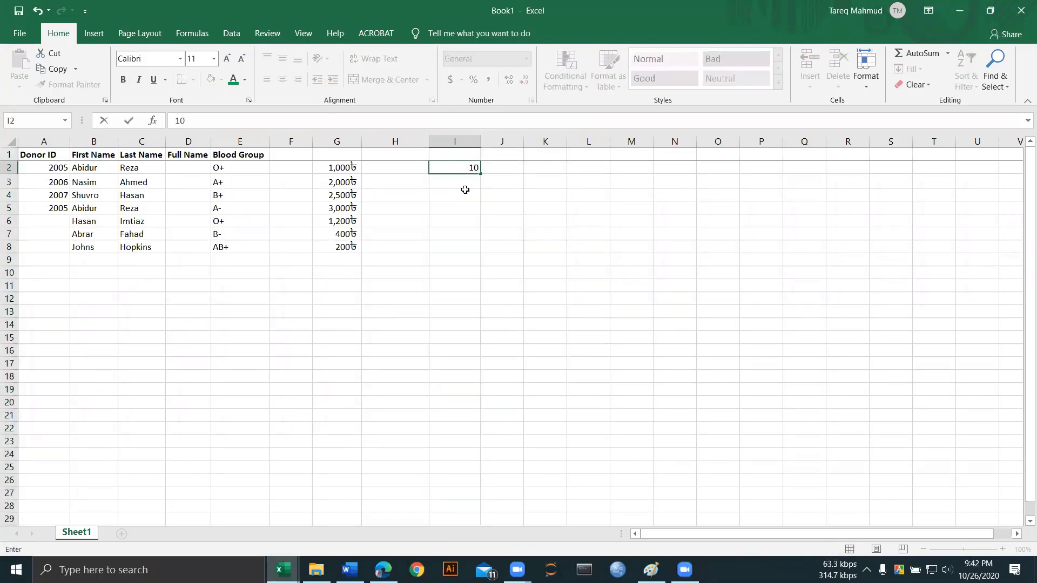
{"action": "left_click", "coordinate": [464, 190]}
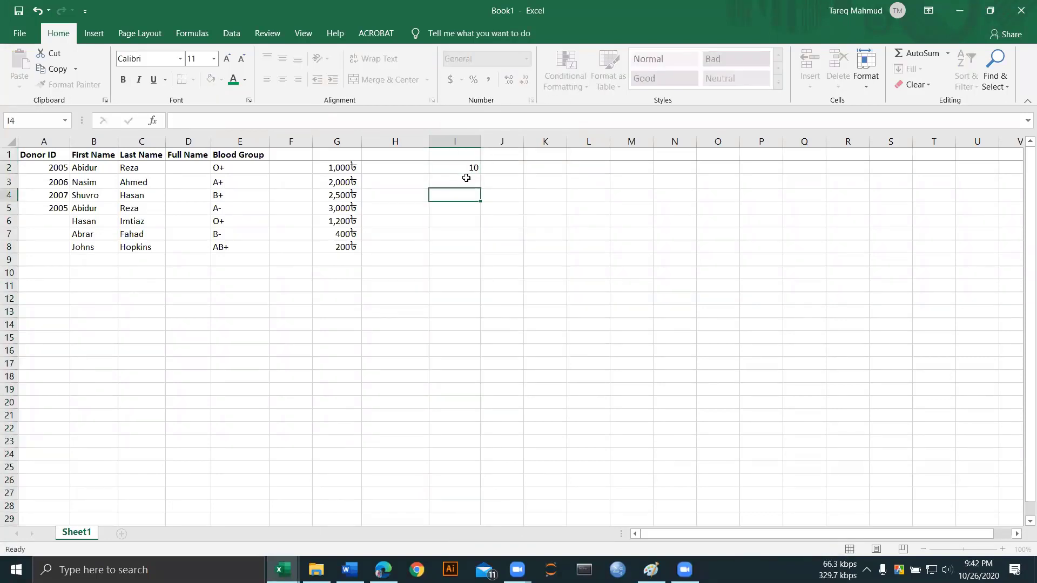
{"action": "left_click", "coordinate": [465, 167]}
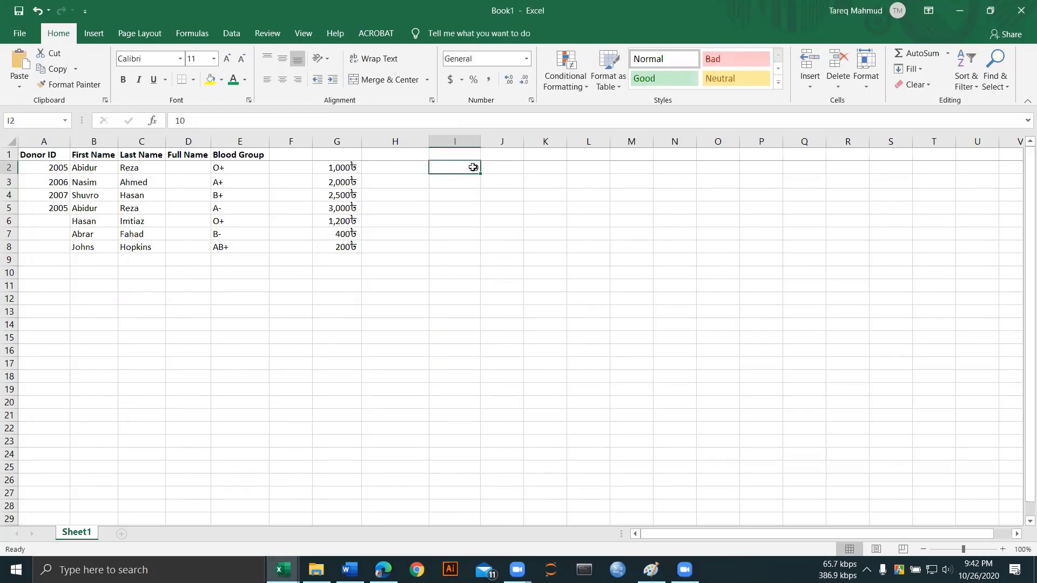
{"action": "double_click", "coordinate": [474, 166]}
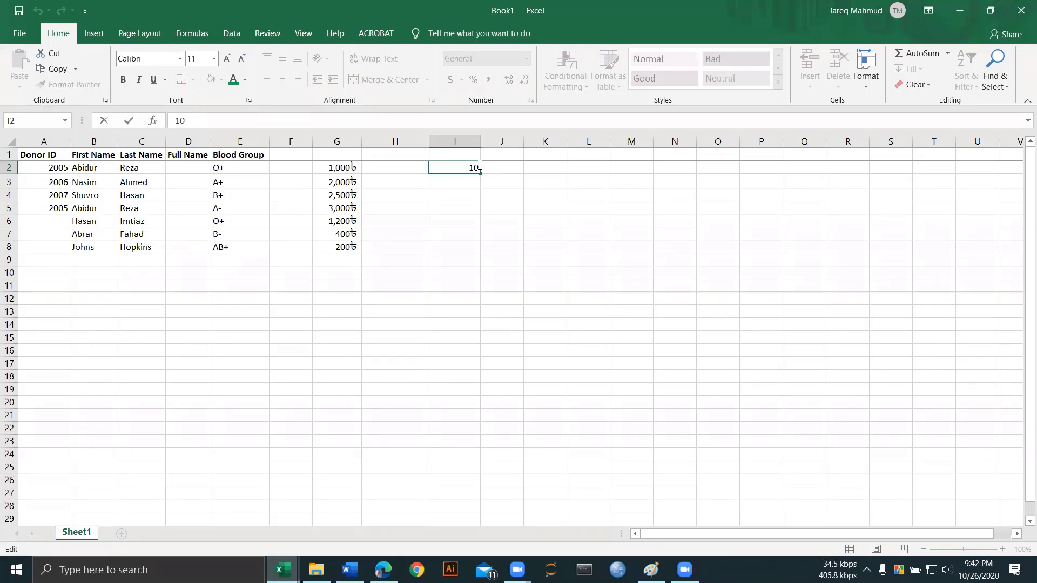
{"action": "type", "text": "/26/2020"}
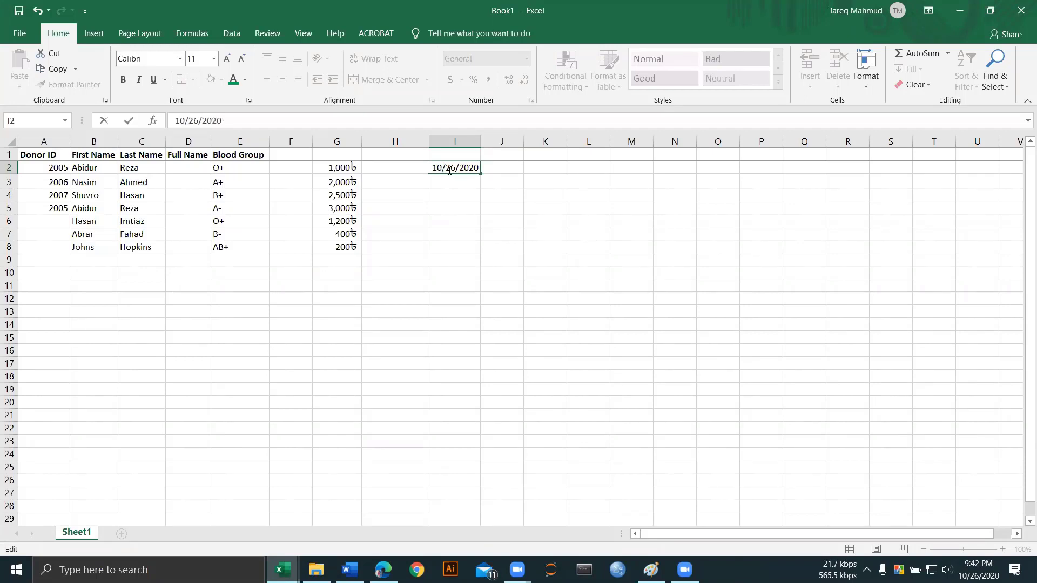
{"action": "left_click", "coordinate": [462, 185]}
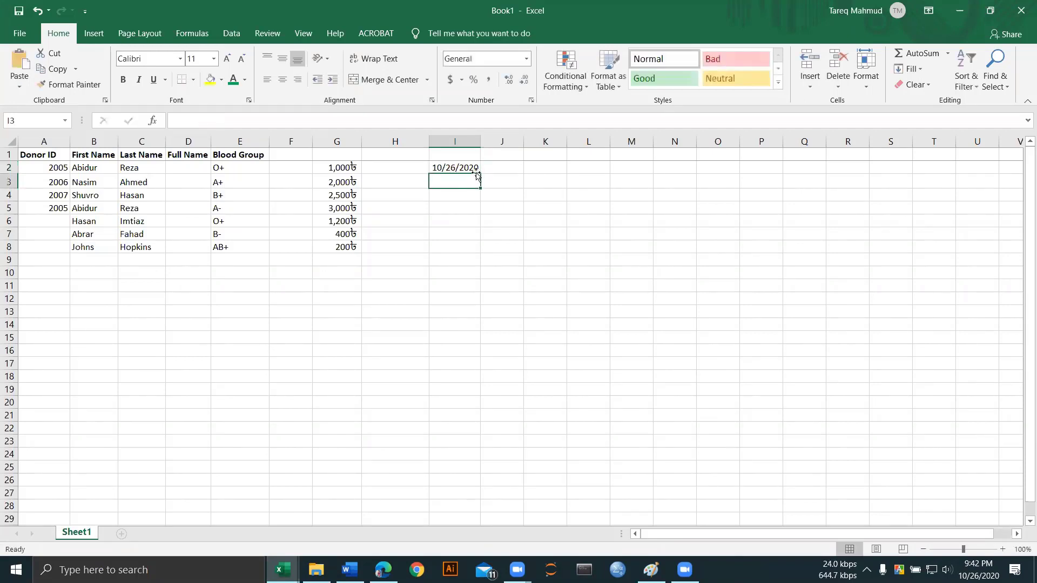
Step: Fill the date series in column I from cell I2 down through I17
{"action": "left_click", "coordinate": [471, 164]}
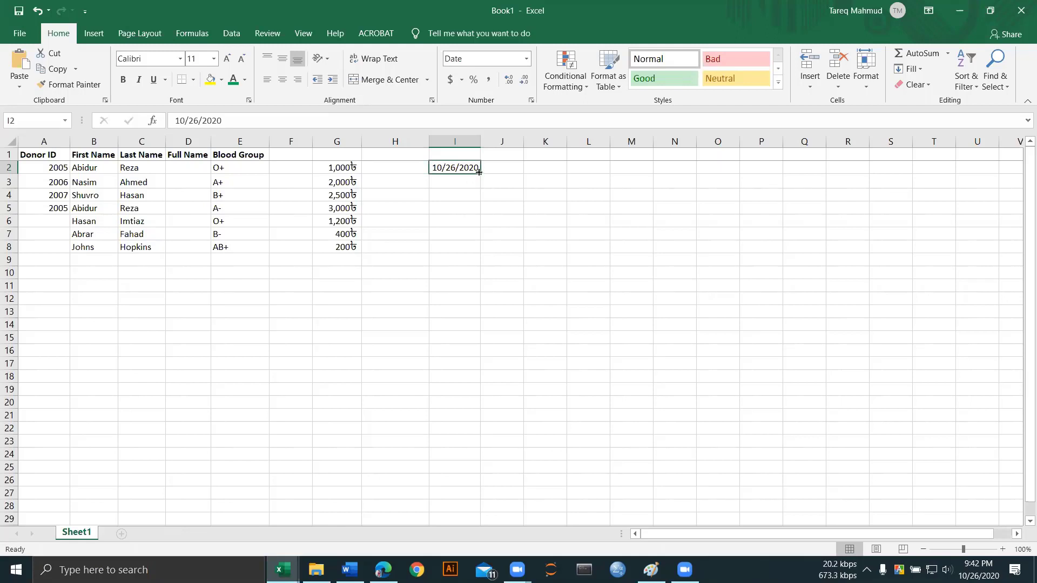
{"action": "left_click_drag", "start_coordinate": [478, 172], "coordinate": [484, 372]}
{"action": "left_click", "coordinate": [467, 261]}
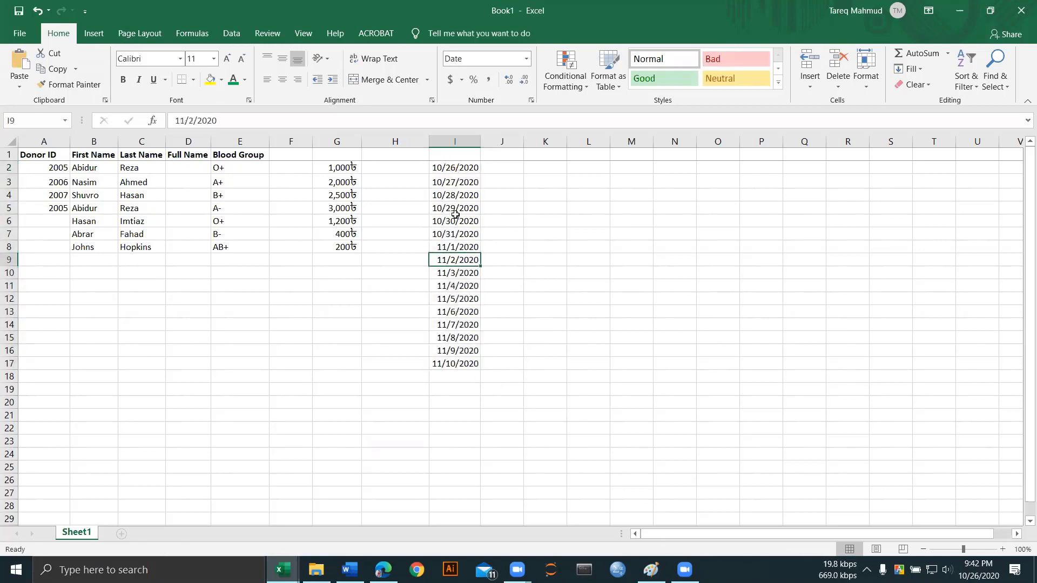
{"action": "left_click", "coordinate": [454, 208]}
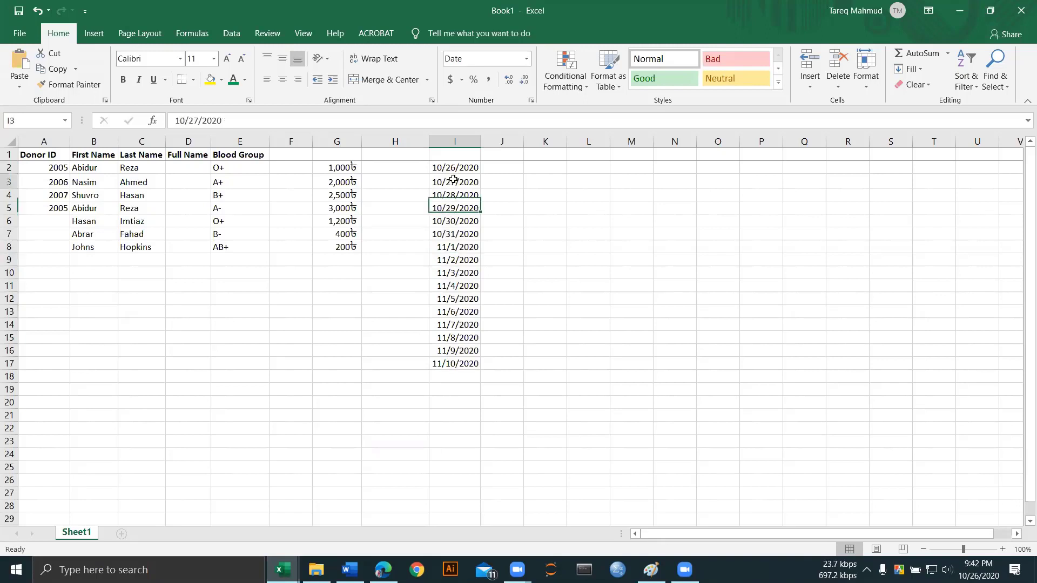
{"action": "left_click", "coordinate": [454, 181]}
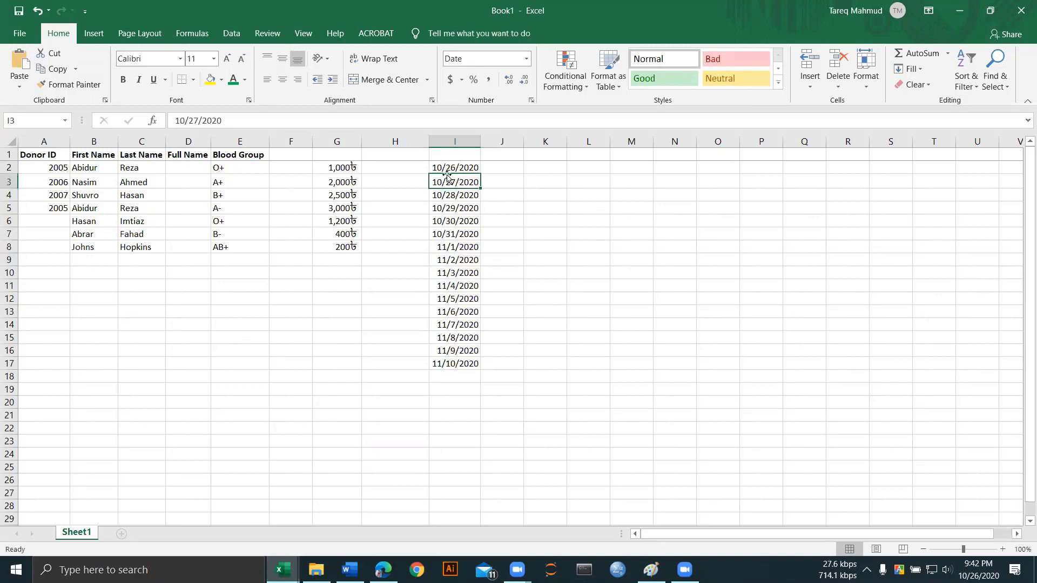
Step: Apply the custom date format dd/mm/yyyy to the whole of column I
{"action": "left_click", "coordinate": [465, 142]}
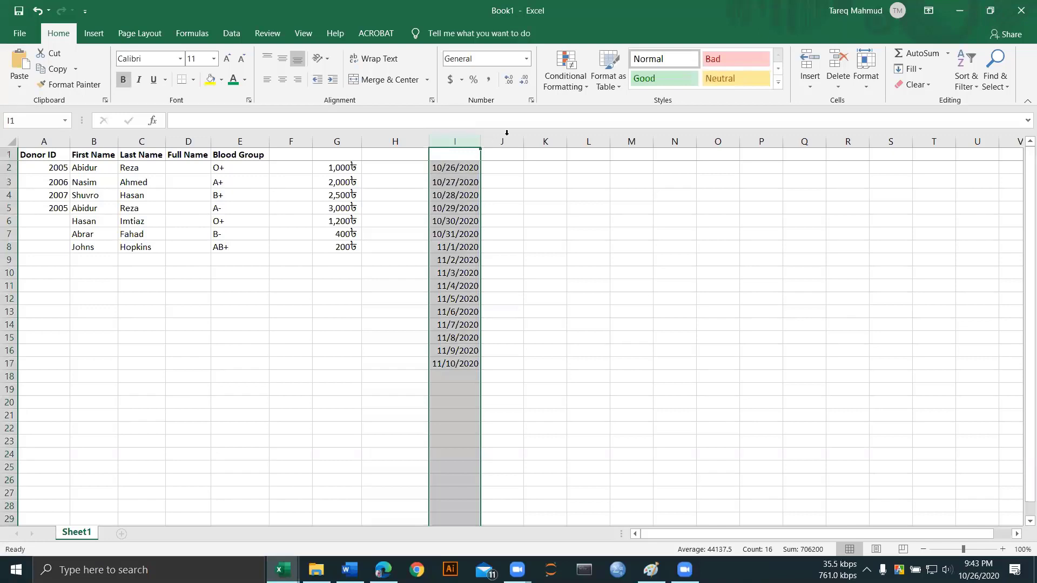
{"action": "left_click", "coordinate": [531, 102]}
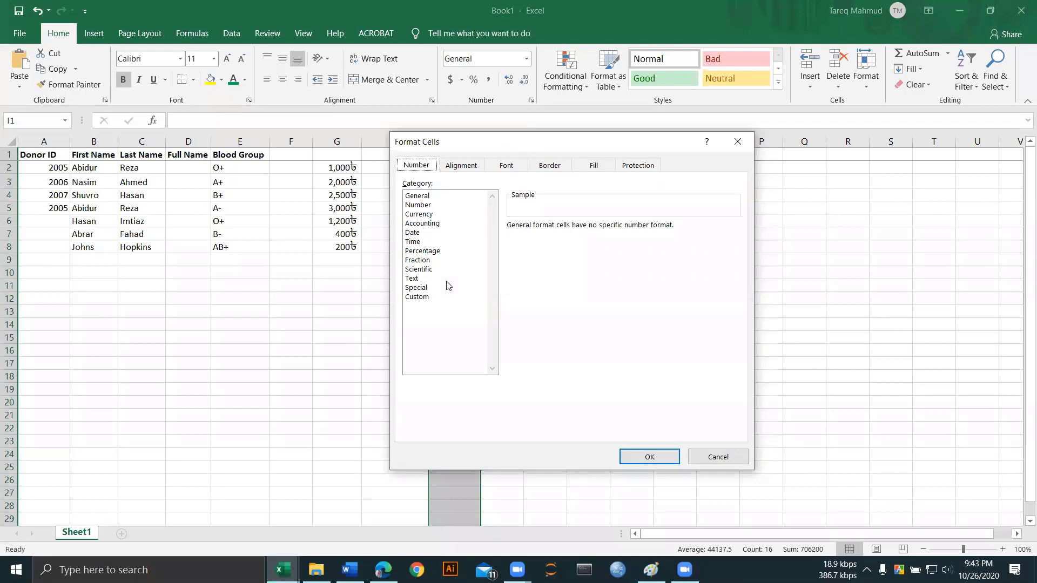
{"action": "left_click", "coordinate": [426, 298]}
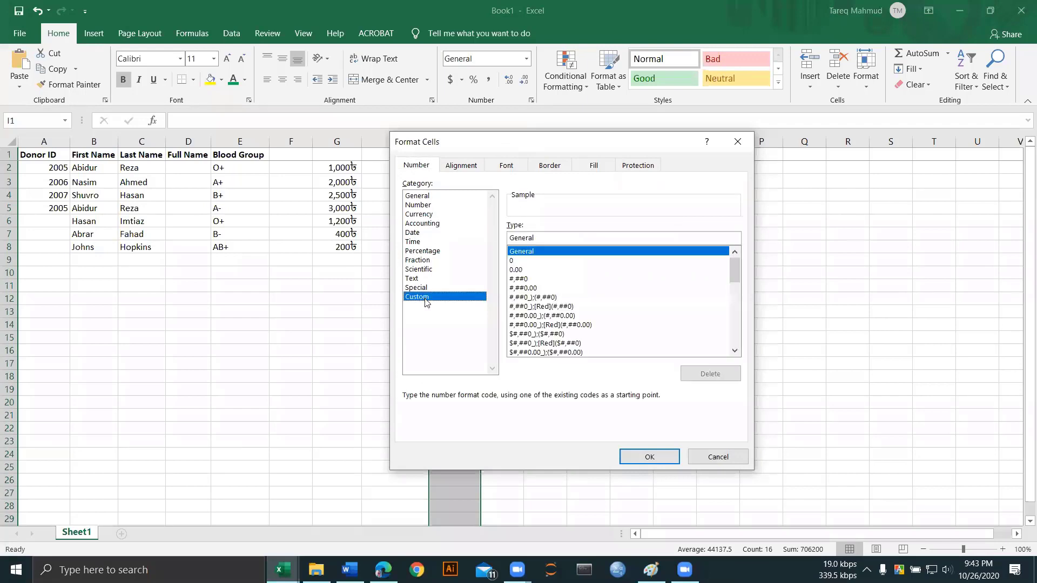
{"action": "left_click", "coordinate": [547, 236]}
{"action": "key", "text": "BackSpace"}
{"action": "key", "text": "BackSpace"}
{"action": "key", "text": "BackSpace"}
{"action": "key", "text": "BackSpace"}
{"action": "key", "text": "BackSpace"}
{"action": "key", "text": "BackSpace"}
{"action": "key", "text": "BackSpace"}
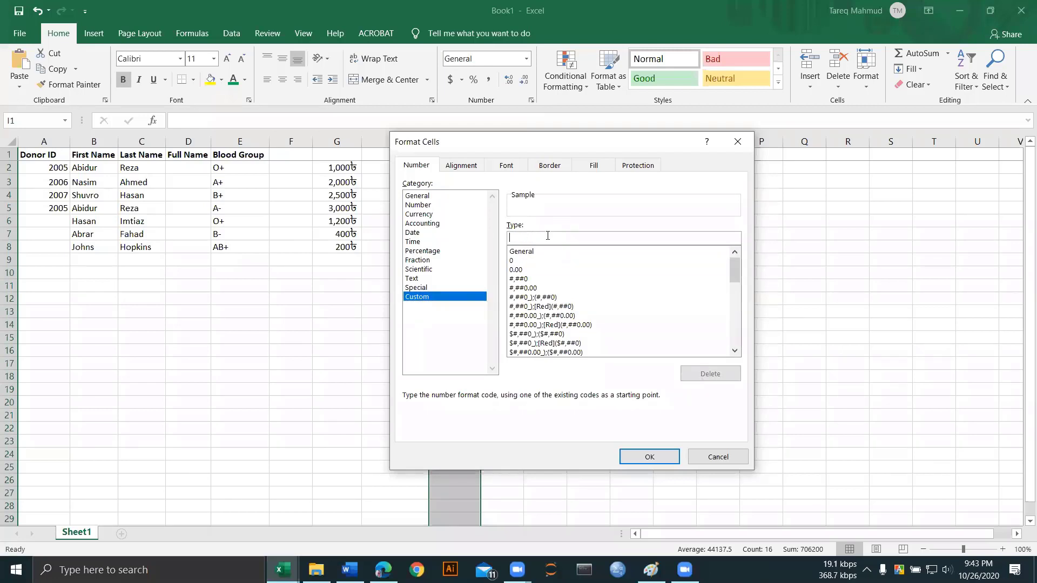
{"action": "type", "text": "mm"}
{"action": "key", "text": "BackSpace"}
{"action": "key", "text": "BackSpace"}
{"action": "type", "text": "dd"}
{"action": "key", "text": "BackSpace"}
{"action": "type", "text": "y"}
{"action": "left_click", "coordinate": [651, 456]}
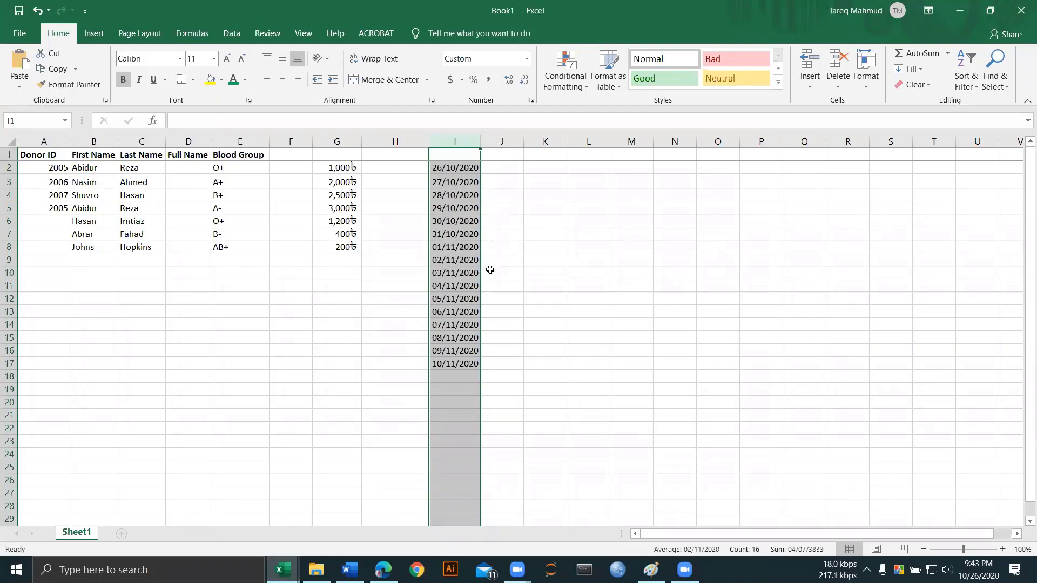
Step: Widen column I slightly to give the dates more room
{"action": "left_click", "coordinate": [417, 222]}
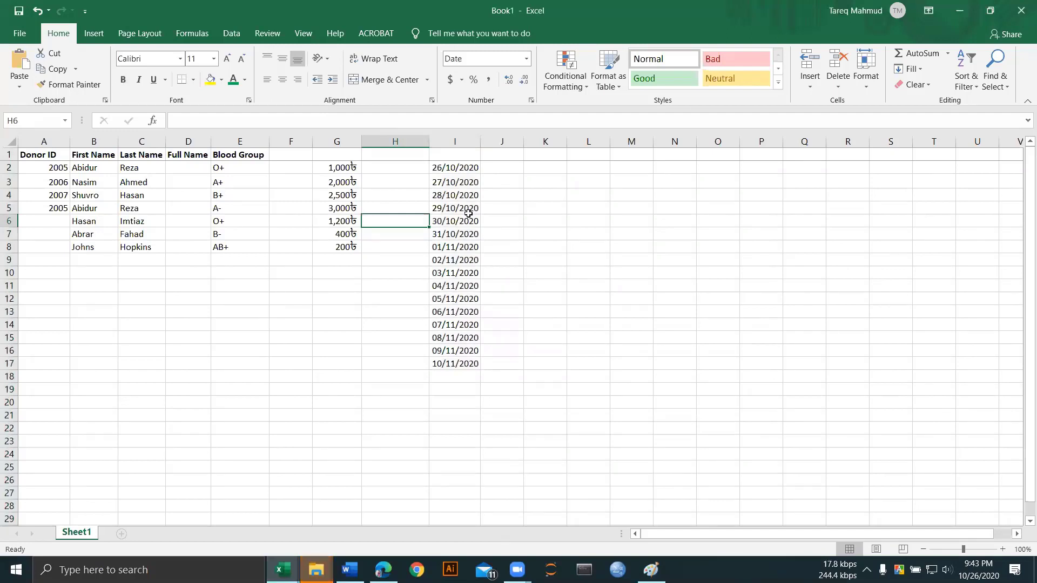
{"action": "left_click", "coordinate": [467, 233]}
{"action": "left_click_drag", "start_coordinate": [480, 141], "coordinate": [493, 141]}
{"action": "left_click", "coordinate": [468, 195]}
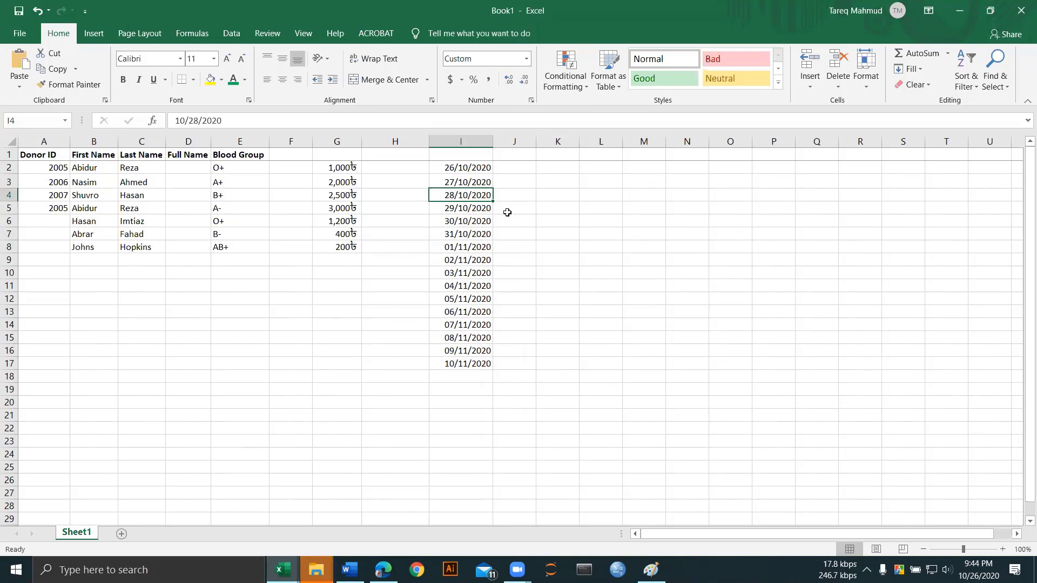
Step: Clear all dates from column I, keeping its cell formatting, and select cell I2
{"action": "left_click", "coordinate": [460, 141]}
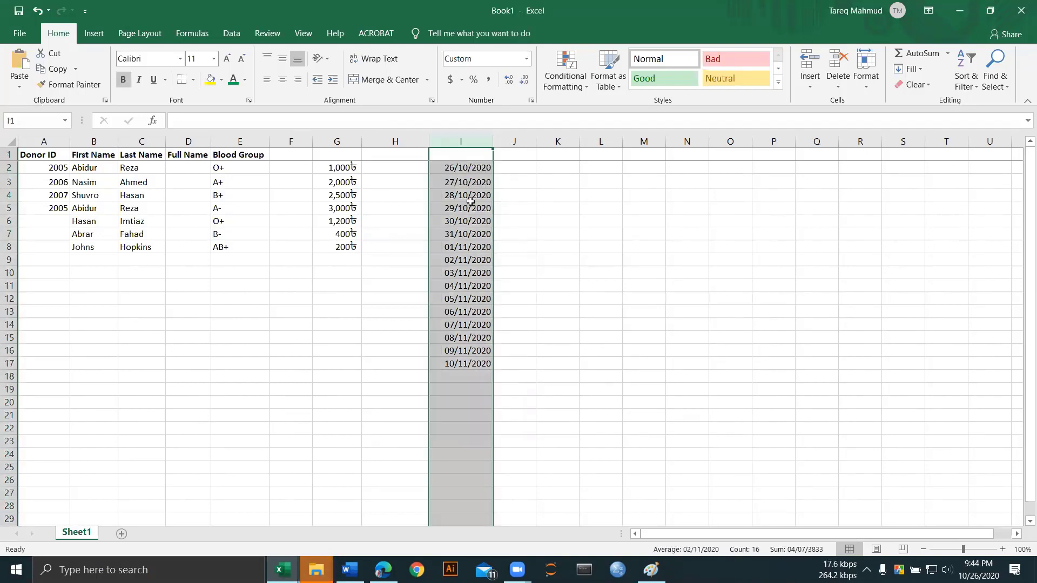
{"action": "key", "text": "Delete"}
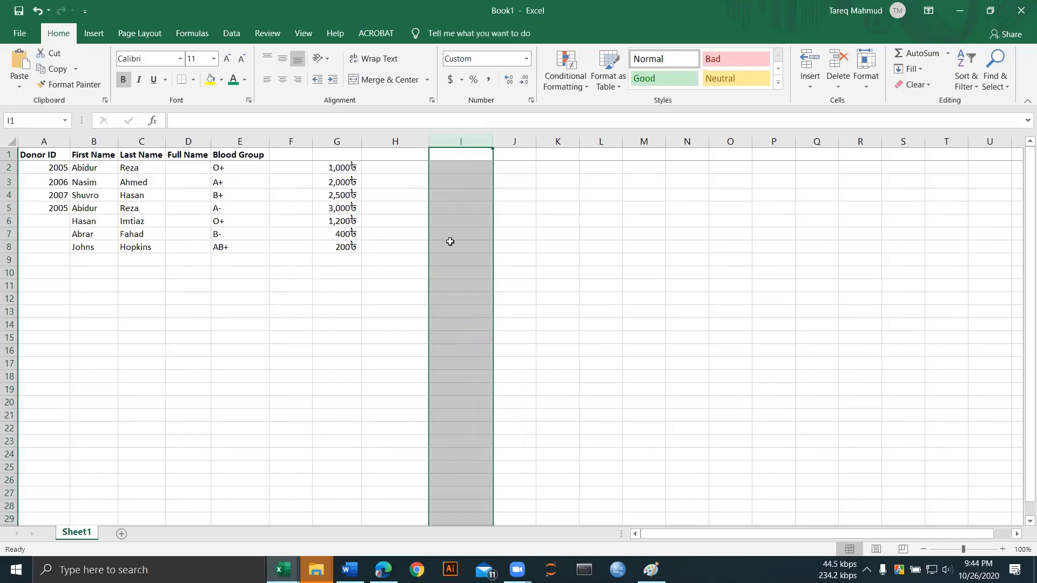
{"action": "left_click", "coordinate": [474, 169]}
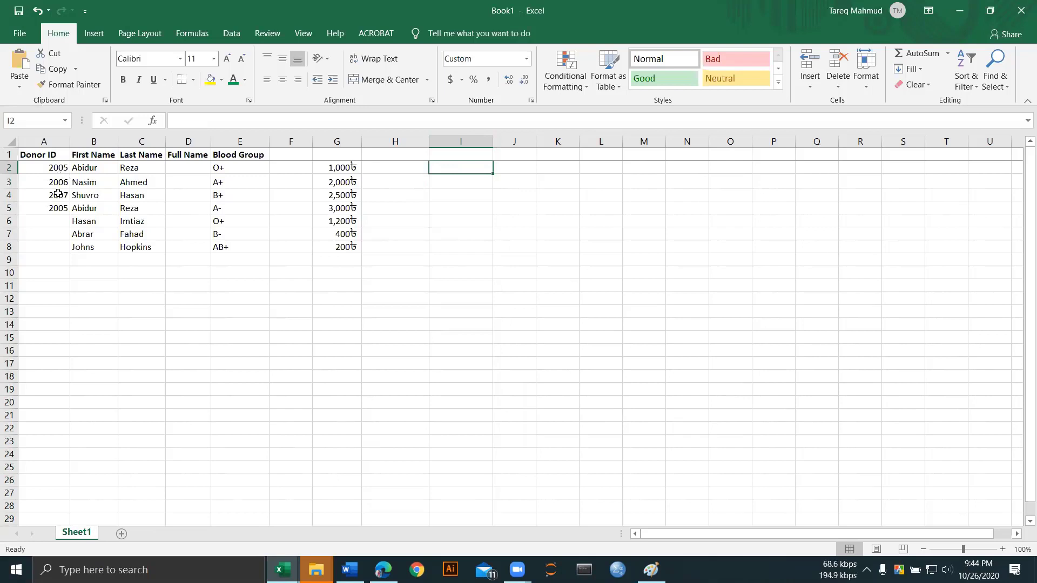
Step: Change the Donor ID in cell A5 to 2008
{"action": "left_click", "coordinate": [52, 211]}
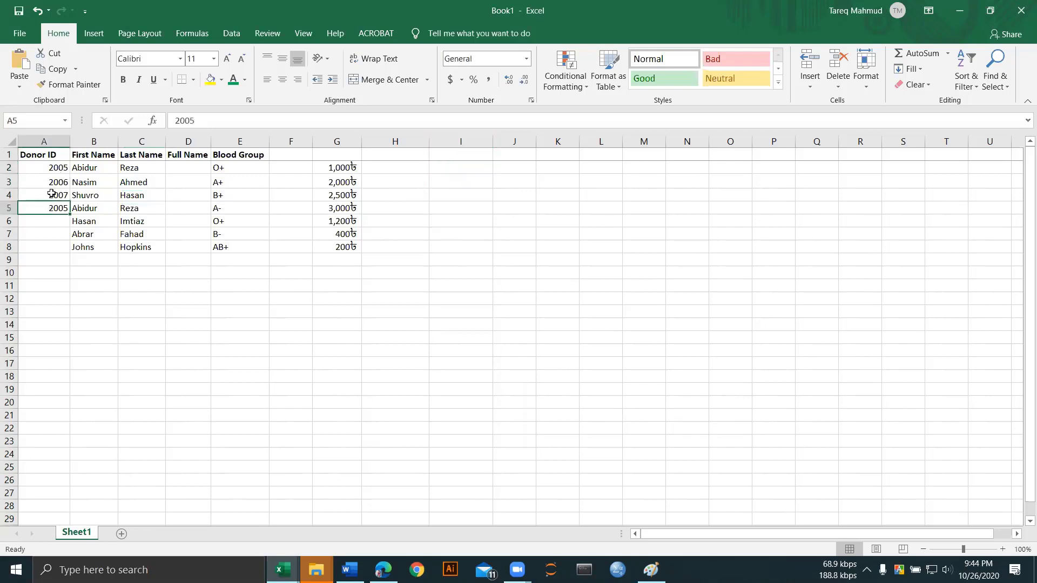
{"action": "left_click", "coordinate": [51, 171]}
{"action": "left_click", "coordinate": [51, 195]}
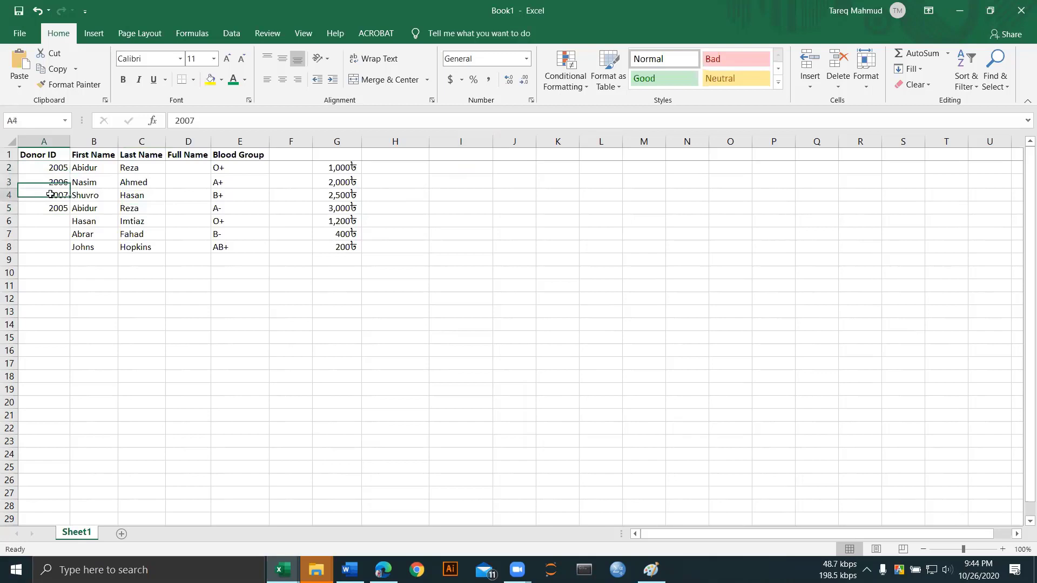
{"action": "left_click", "coordinate": [52, 209]}
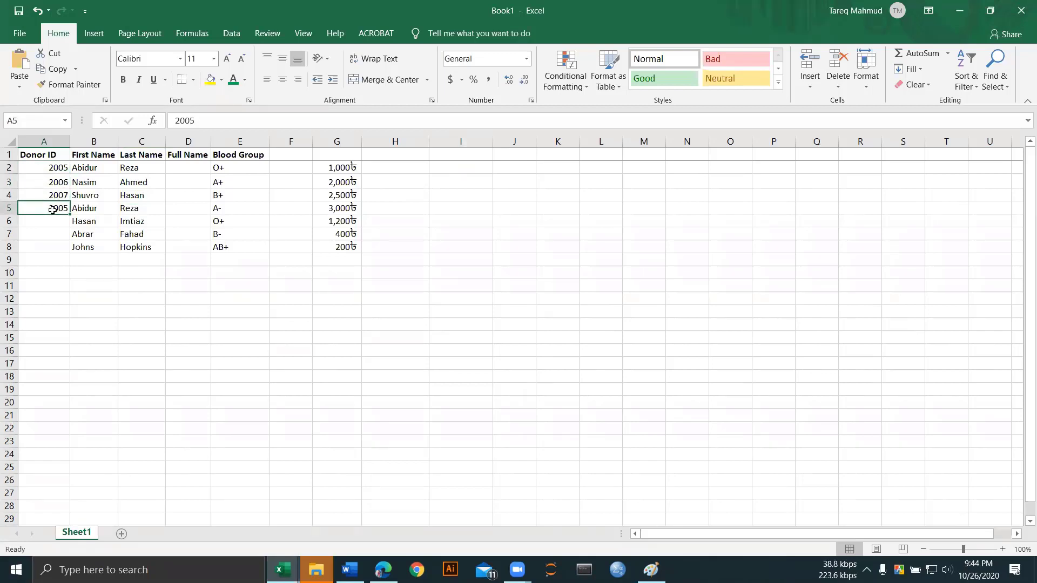
{"action": "type", "text": "20"}
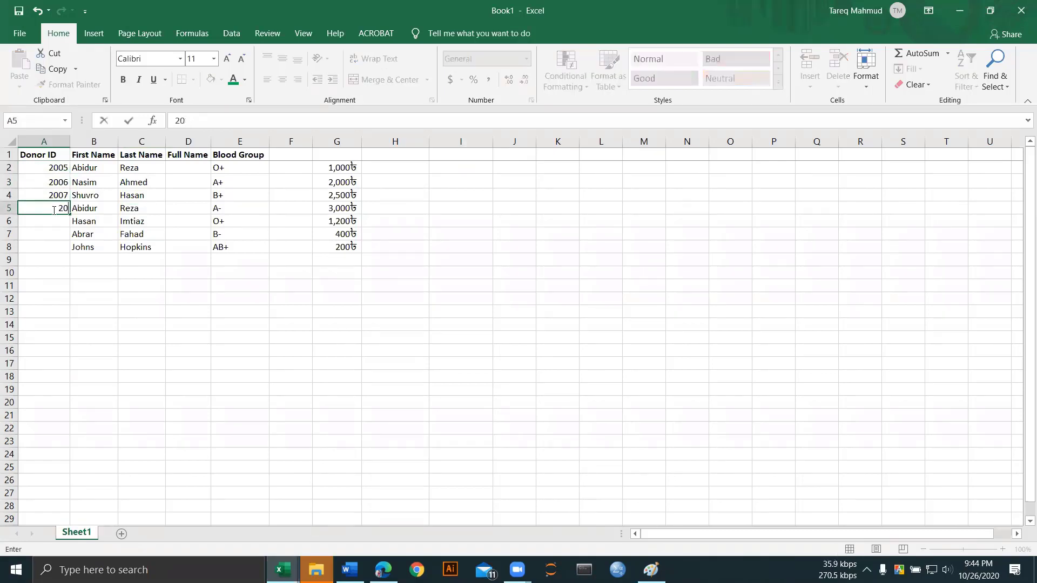
{"action": "type", "text": "08"}
{"action": "key", "text": "Return"}
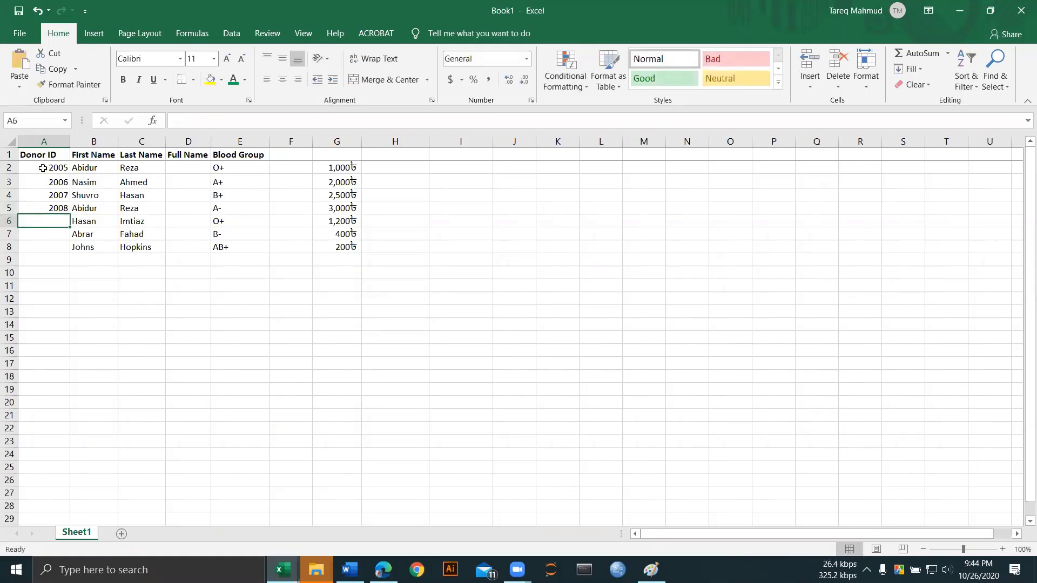
Step: Enter 2005 in the date-formatted cell I2
{"action": "left_click", "coordinate": [449, 171]}
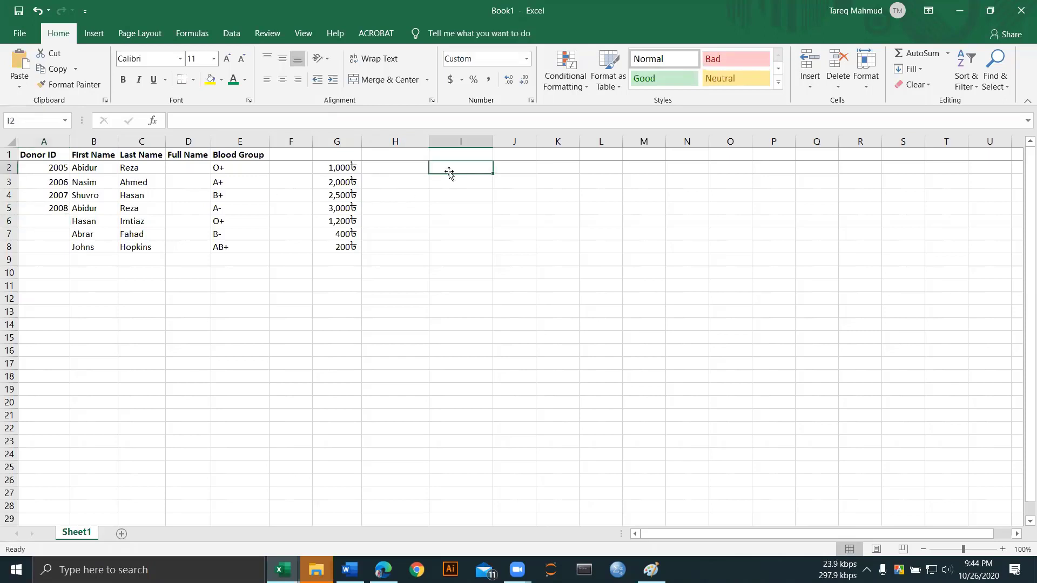
{"action": "type", "text": "2005"}
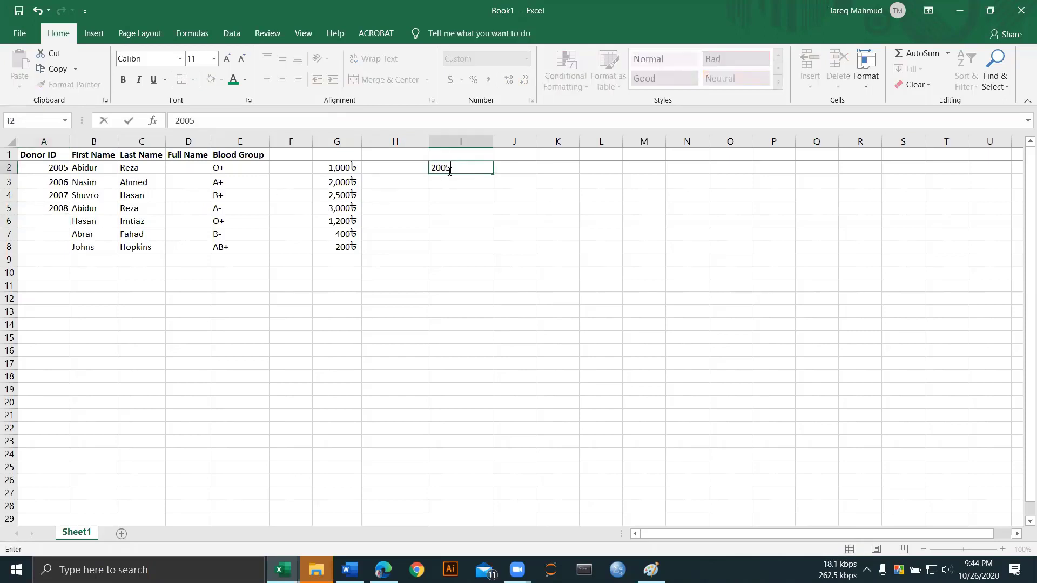
{"action": "key", "text": "Return"}
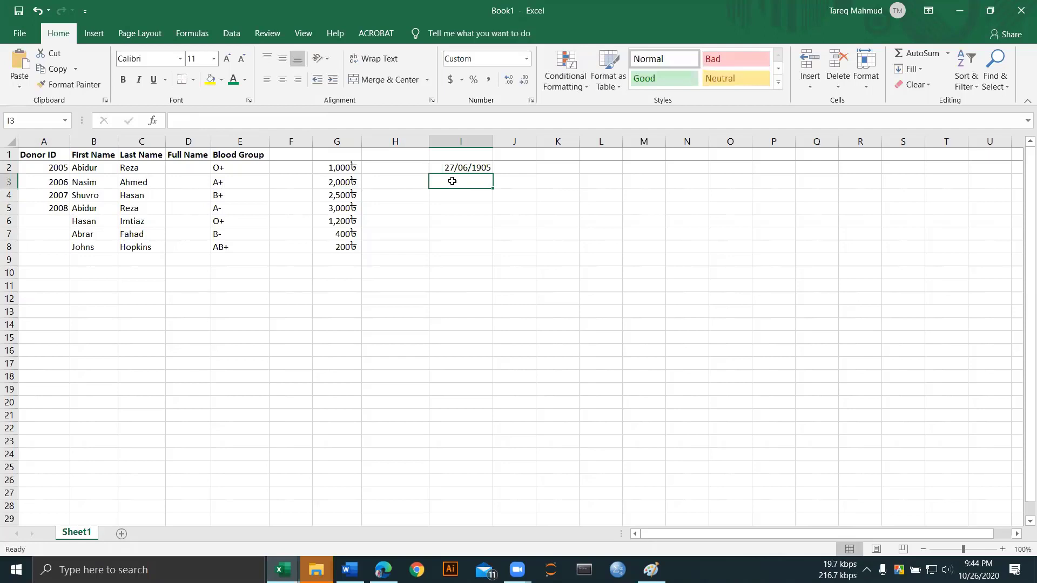
Step: Enter 2005 in cell K2 and 2006 in cell K3 as the start of a number series
{"action": "left_click", "coordinate": [551, 169]}
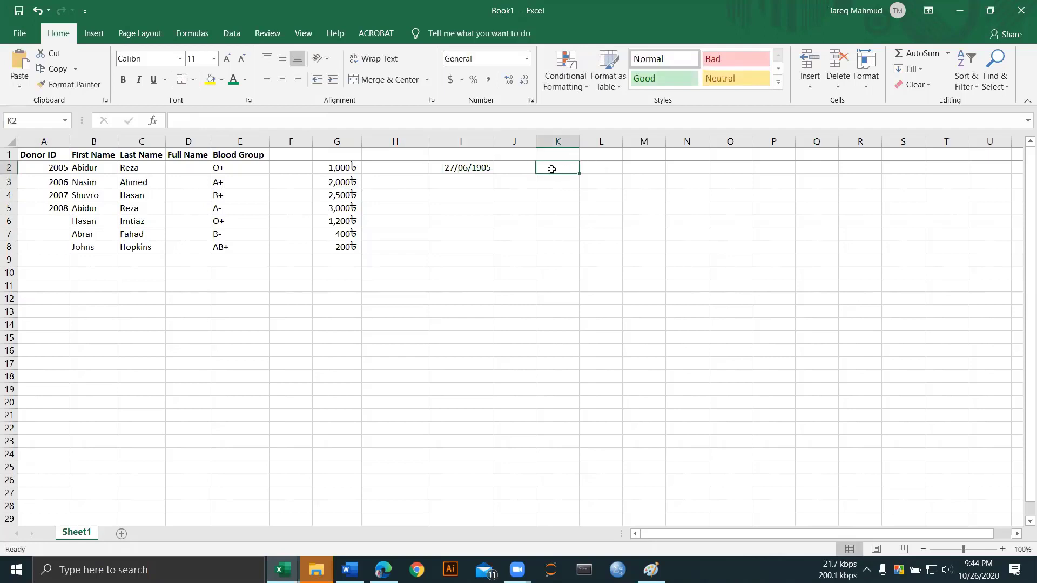
{"action": "type", "text": "2005"}
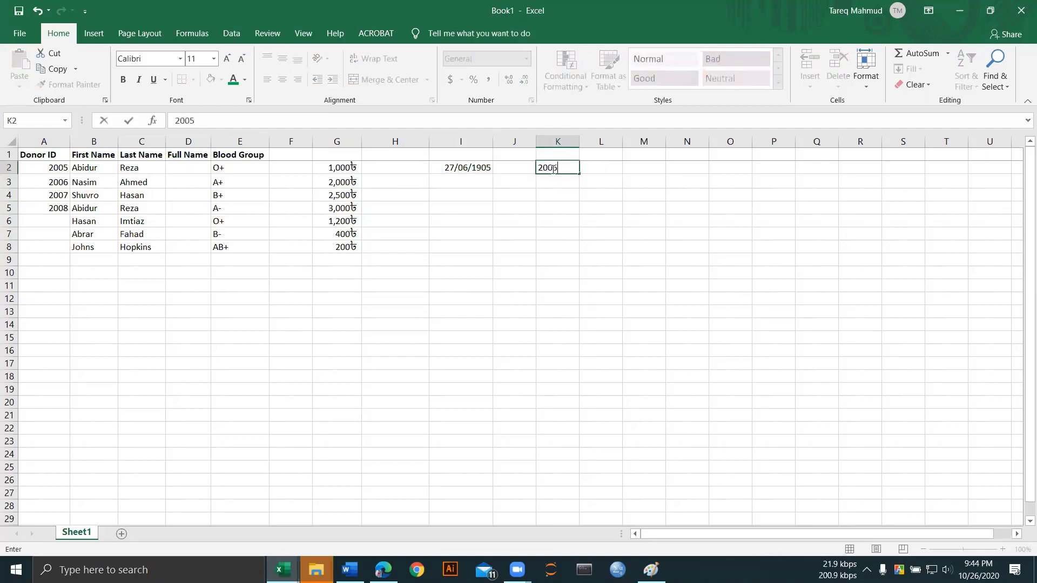
{"action": "left_click", "coordinate": [553, 182]}
{"action": "type", "text": "2"}
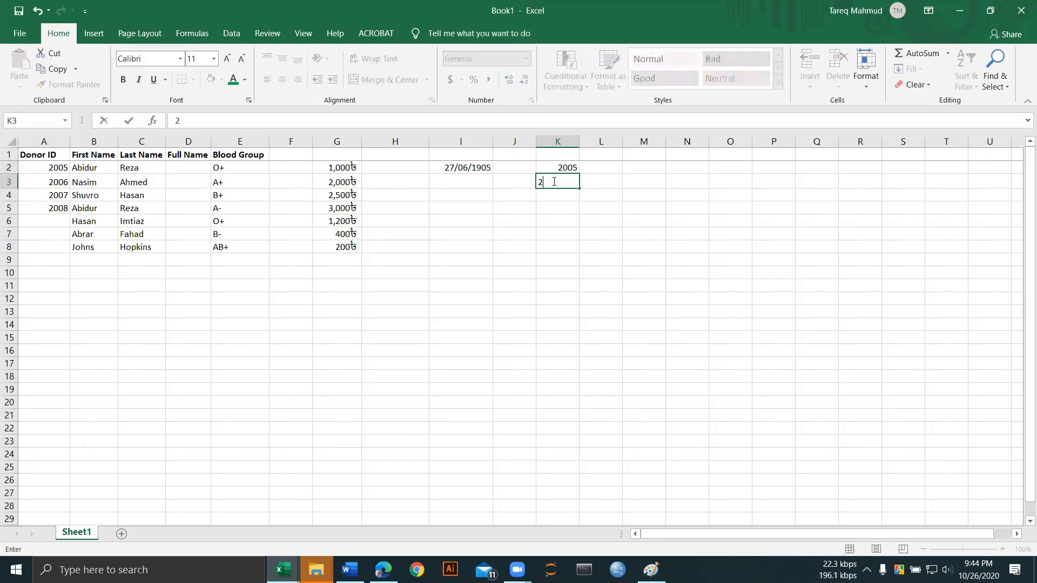
{"action": "type", "text": "006"}
{"action": "left_click", "coordinate": [548, 167]}
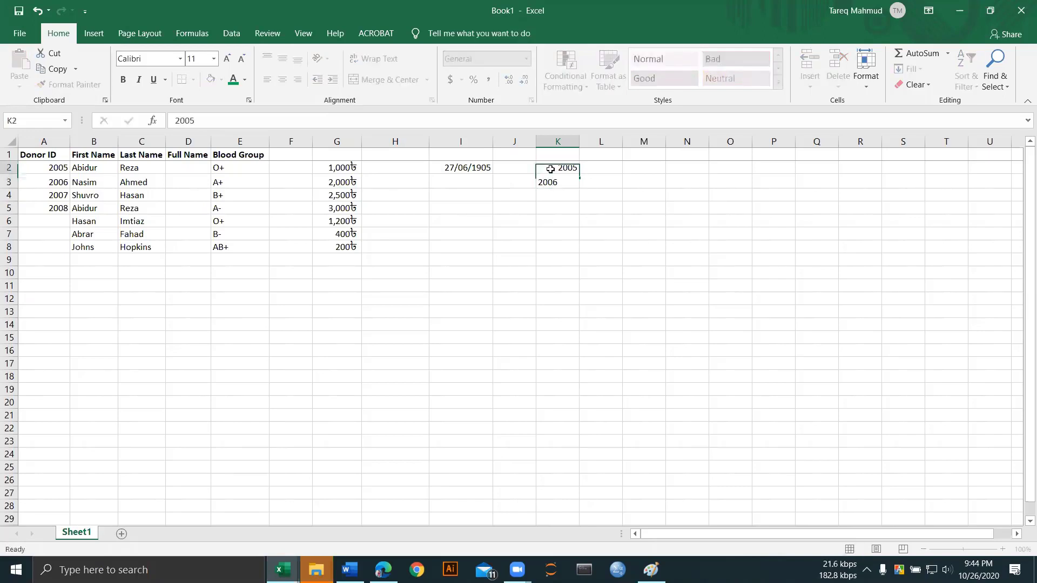
{"action": "left_click", "coordinate": [564, 179]}
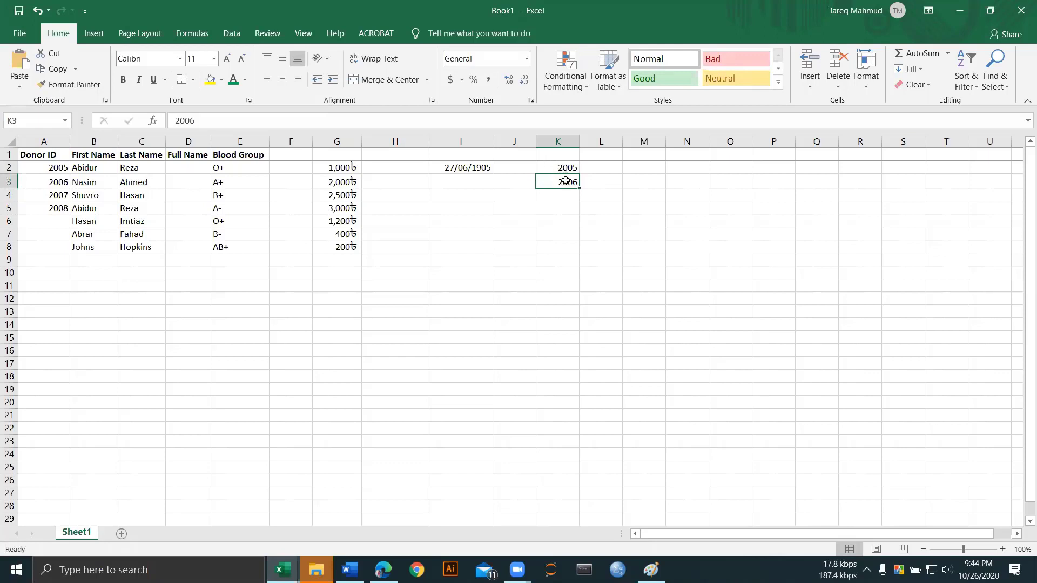
Step: Extend the number series from cells K2:K3 down through K20
{"action": "left_click", "coordinate": [612, 179]}
{"action": "left_click_drag", "start_coordinate": [556, 166], "coordinate": [565, 182]}
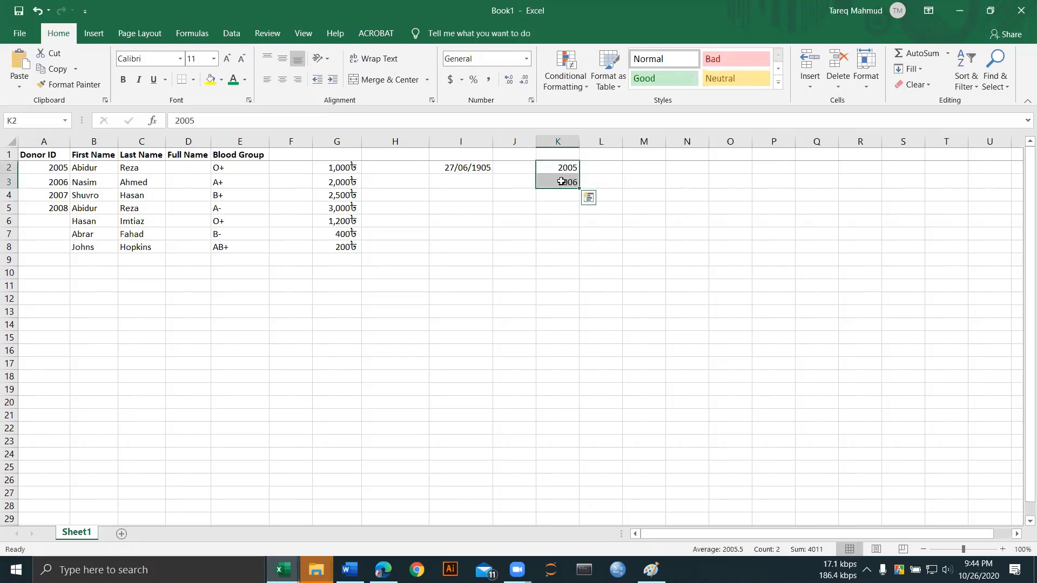
{"action": "left_click", "coordinate": [627, 163]}
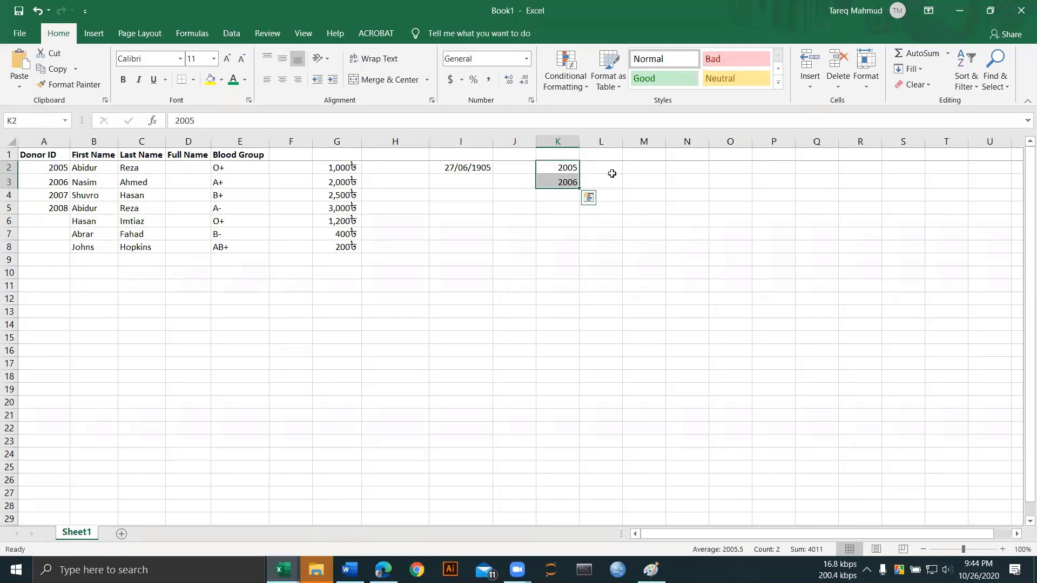
{"action": "left_click", "coordinate": [559, 169]}
{"action": "left_click", "coordinate": [567, 181]}
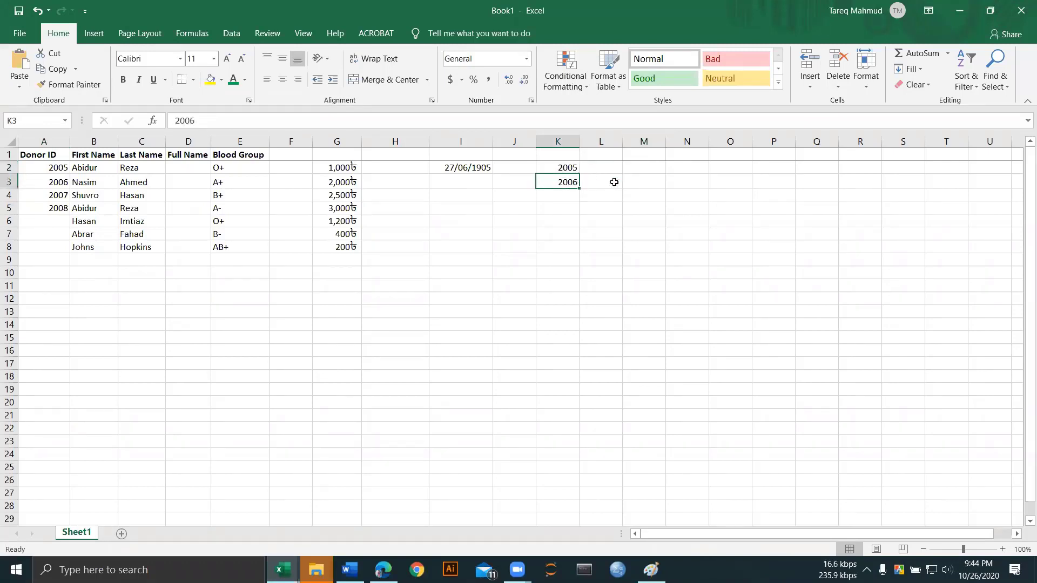
{"action": "left_click", "coordinate": [624, 182]}
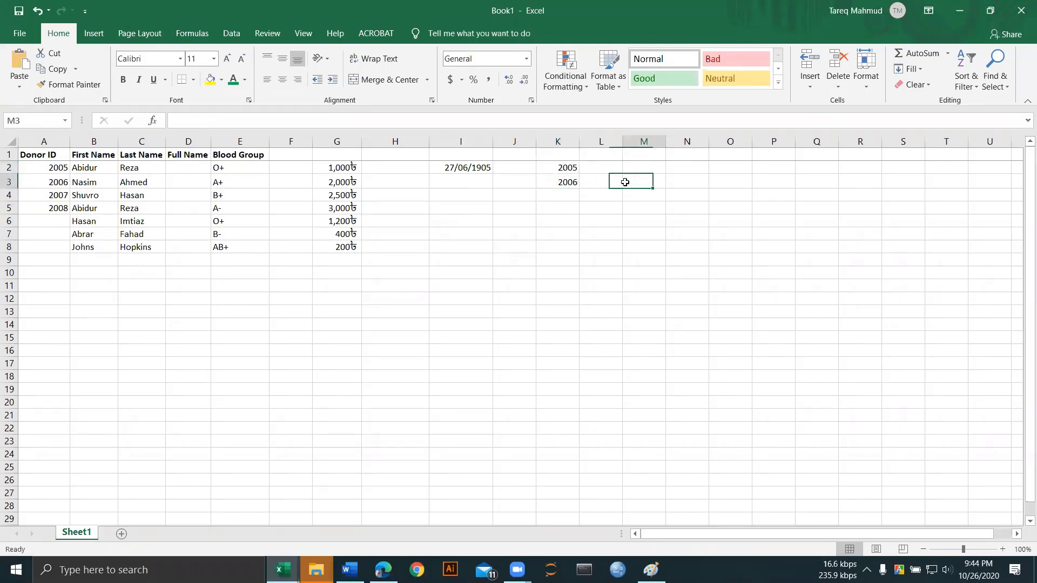
{"action": "left_click", "coordinate": [543, 165]}
{"action": "left_click_drag", "start_coordinate": [543, 165], "coordinate": [553, 181]}
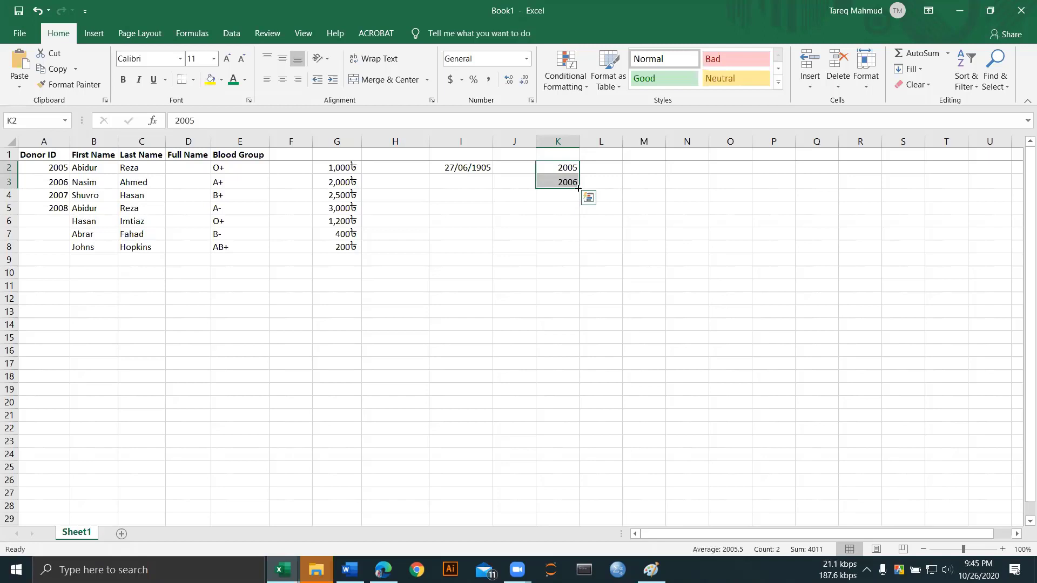
{"action": "left_click_drag", "start_coordinate": [577, 188], "coordinate": [589, 409]}
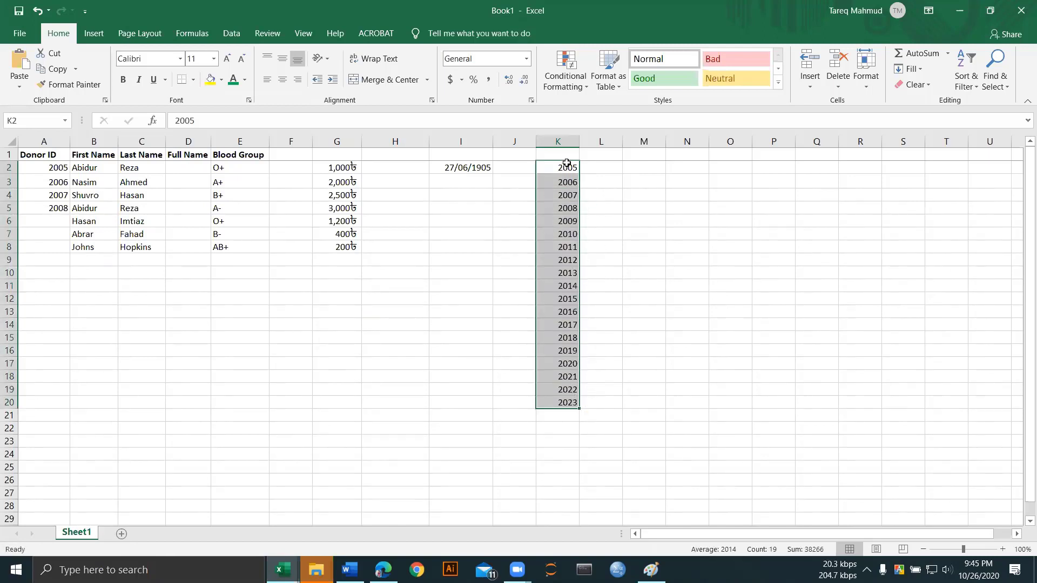
Step: Clear the number series from cells K2 through K20
{"action": "left_click", "coordinate": [565, 232]}
{"action": "left_click_drag", "start_coordinate": [559, 167], "coordinate": [580, 403]}
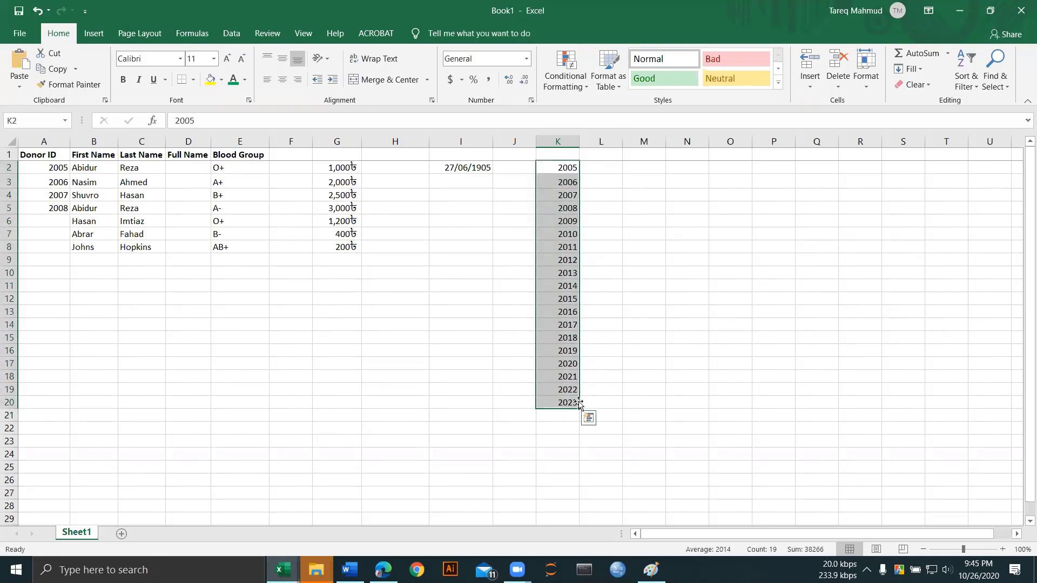
{"action": "key", "text": "BackSpace"}
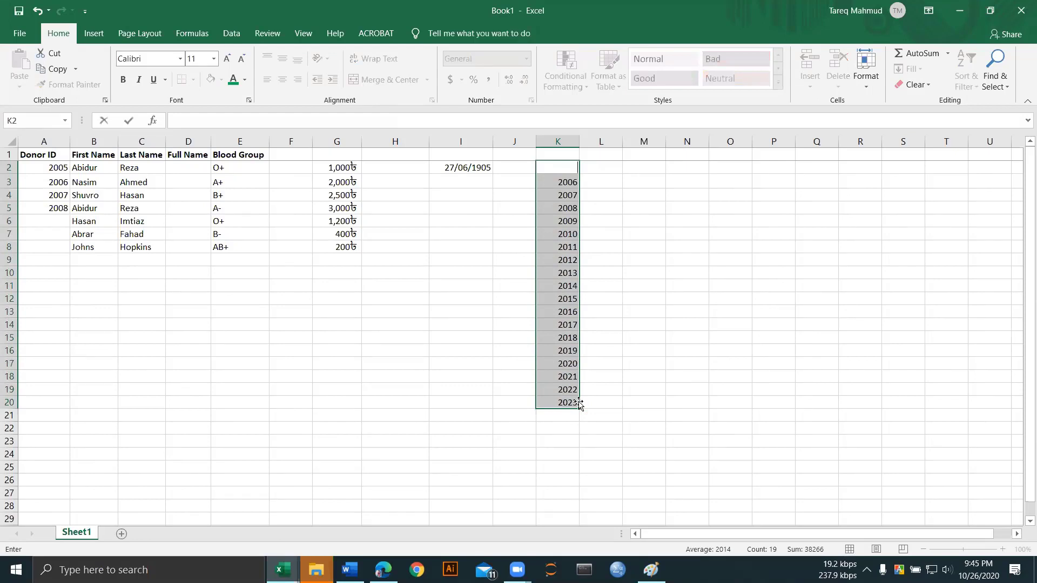
{"action": "left_click", "coordinate": [615, 238]}
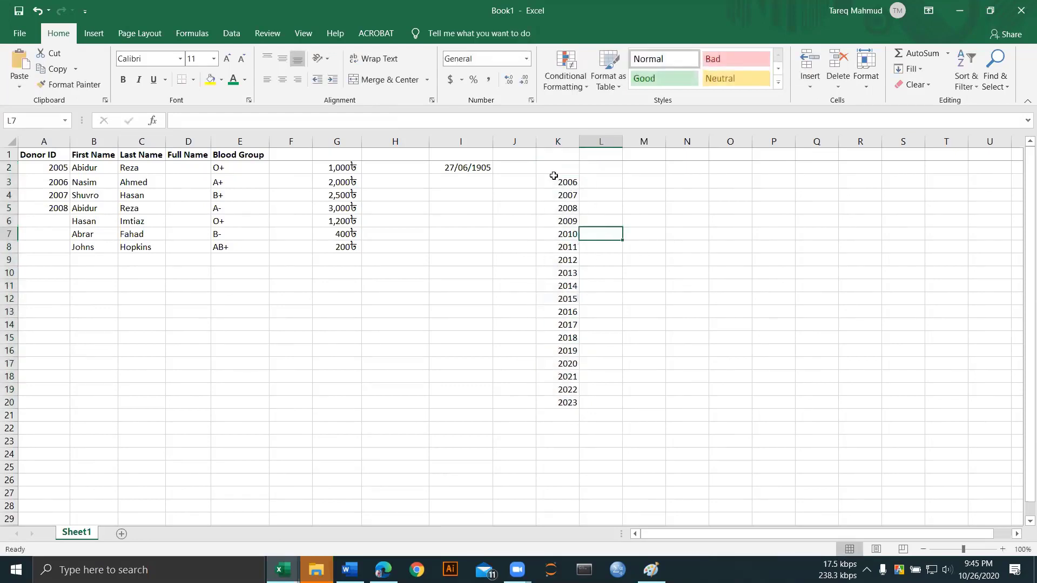
{"action": "left_click_drag", "start_coordinate": [553, 181], "coordinate": [566, 399]}
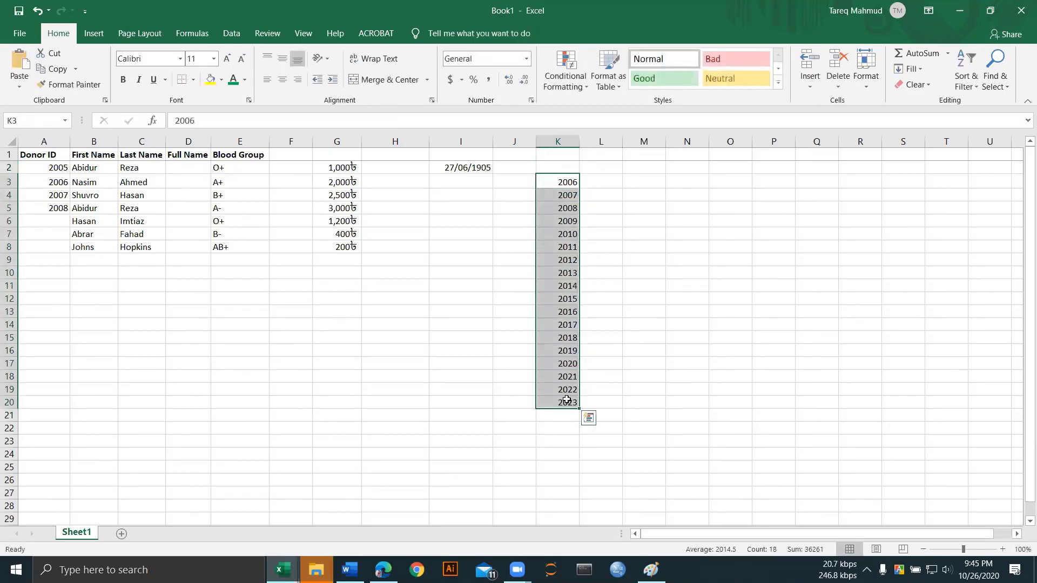
{"action": "key", "text": "Delete"}
Step: Enter 5, 10 and 15 in cells K3, K4 and K5 as the start of a series
{"action": "left_click", "coordinate": [574, 183]}
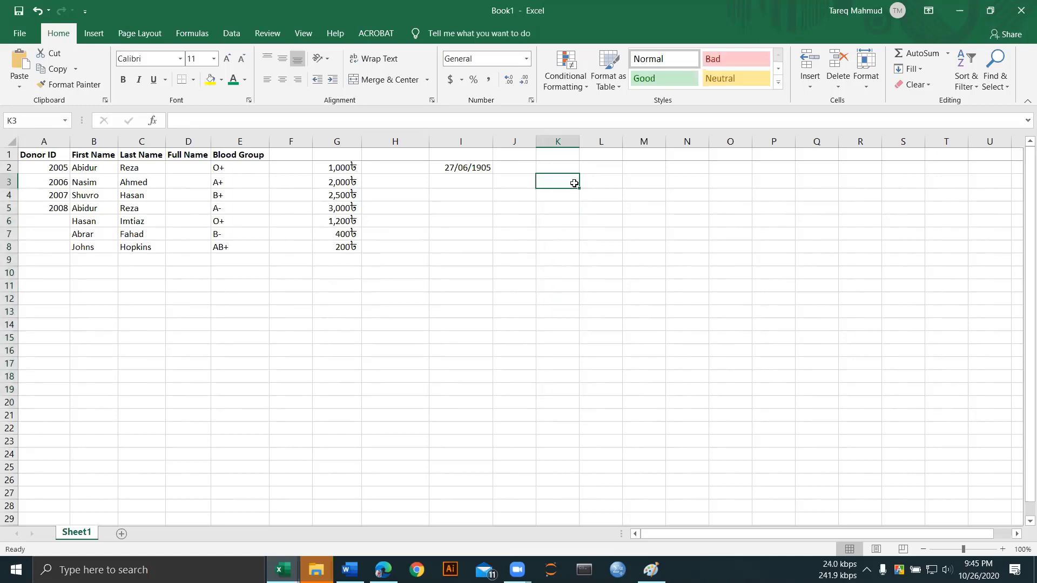
{"action": "type", "text": "5"}
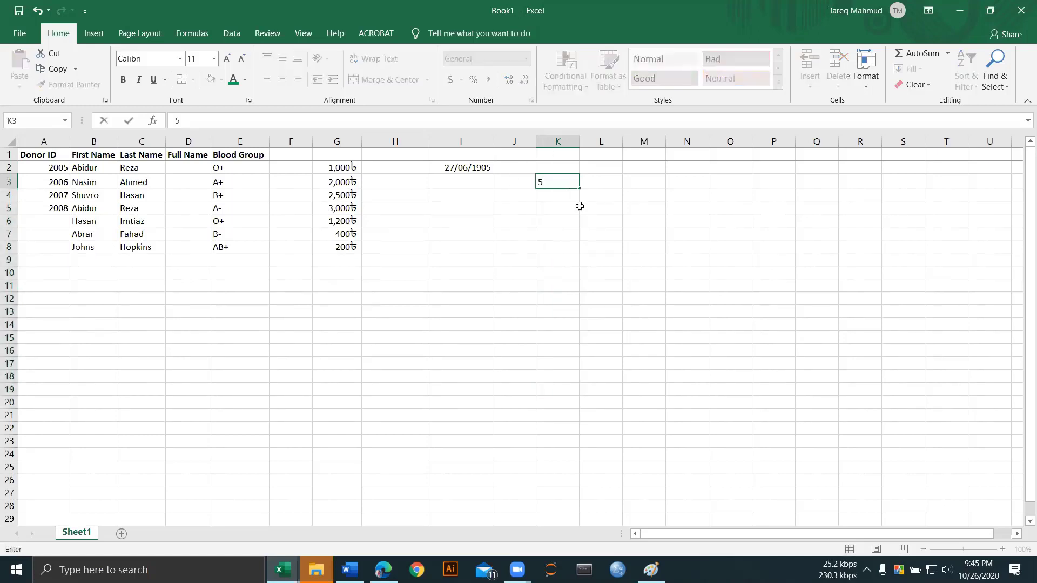
{"action": "key", "text": "Return"}
{"action": "type", "text": "10"}
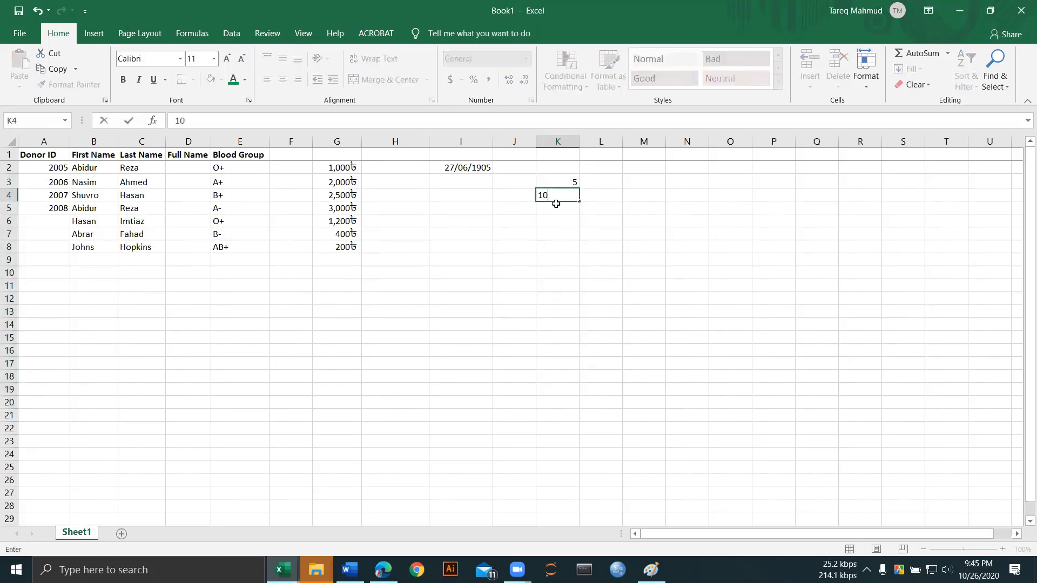
{"action": "key", "text": "Return"}
{"action": "type", "text": "15"}
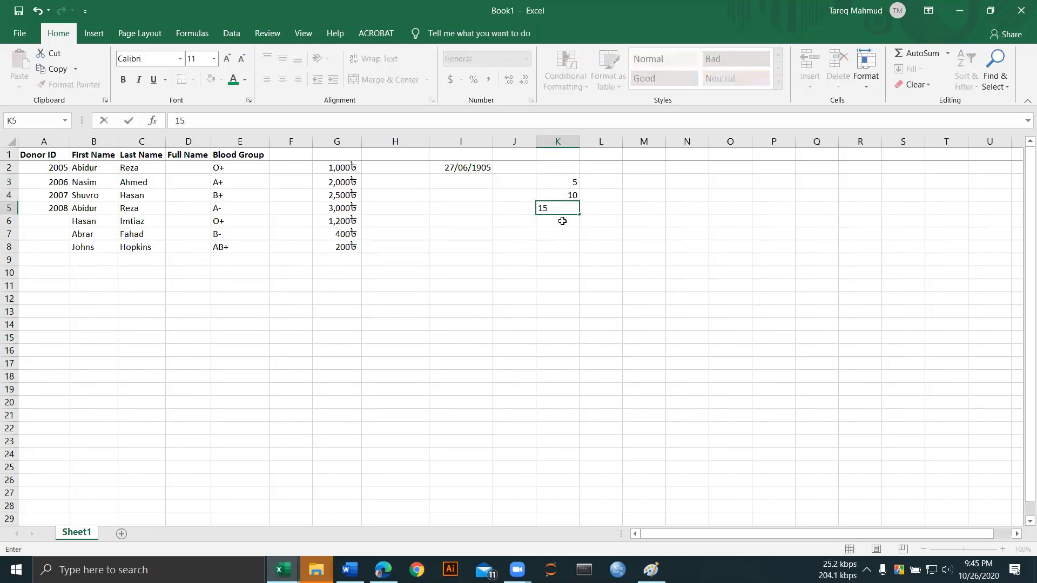
{"action": "key", "text": "Return"}
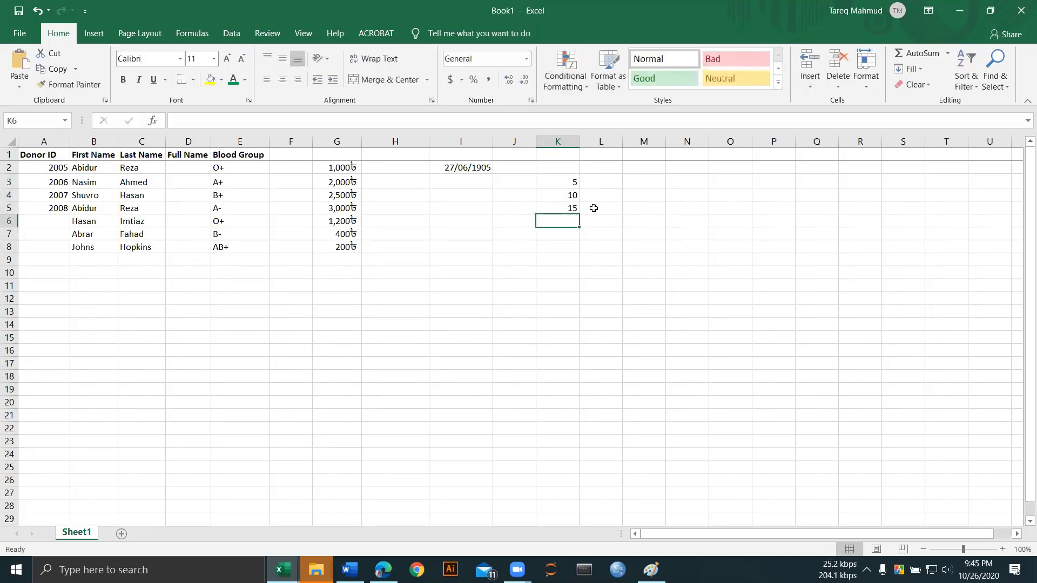
Step: Extend the number series from cells K3:K5 down through K20
{"action": "left_click", "coordinate": [561, 183]}
{"action": "left_click", "coordinate": [566, 195]}
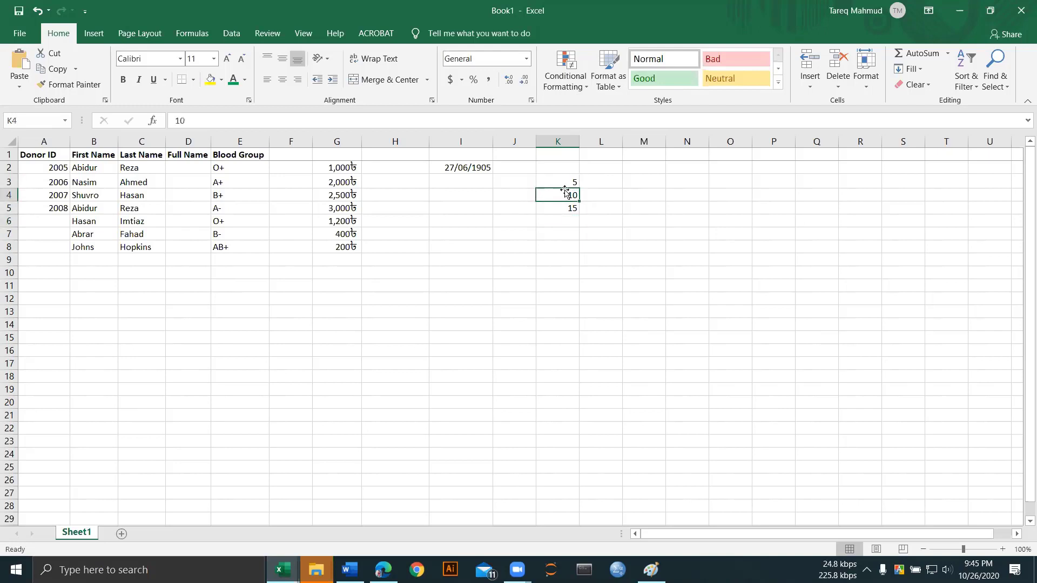
{"action": "left_click", "coordinate": [566, 209]}
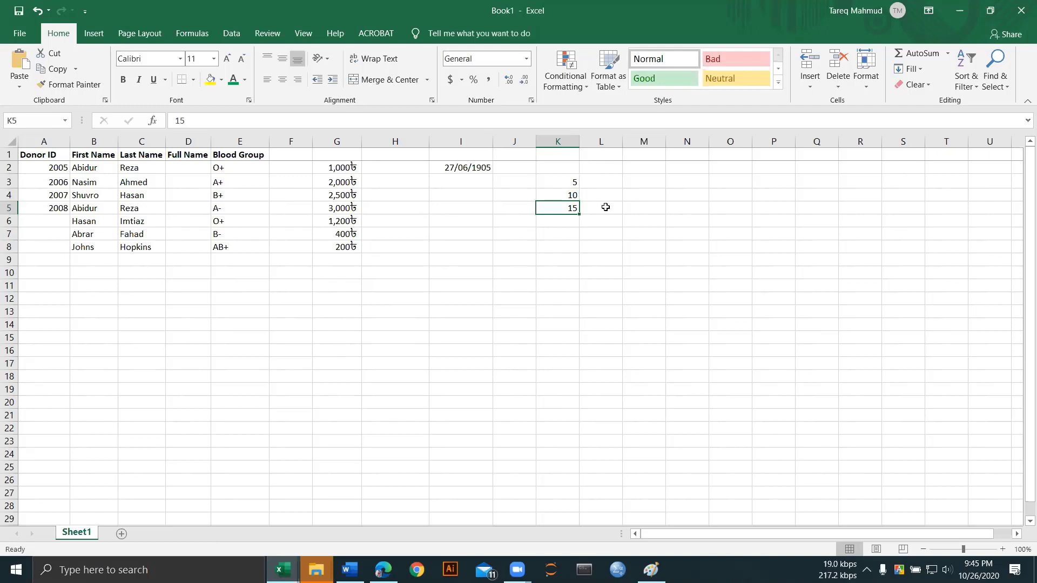
{"action": "left_click_drag", "start_coordinate": [558, 180], "coordinate": [590, 415]}
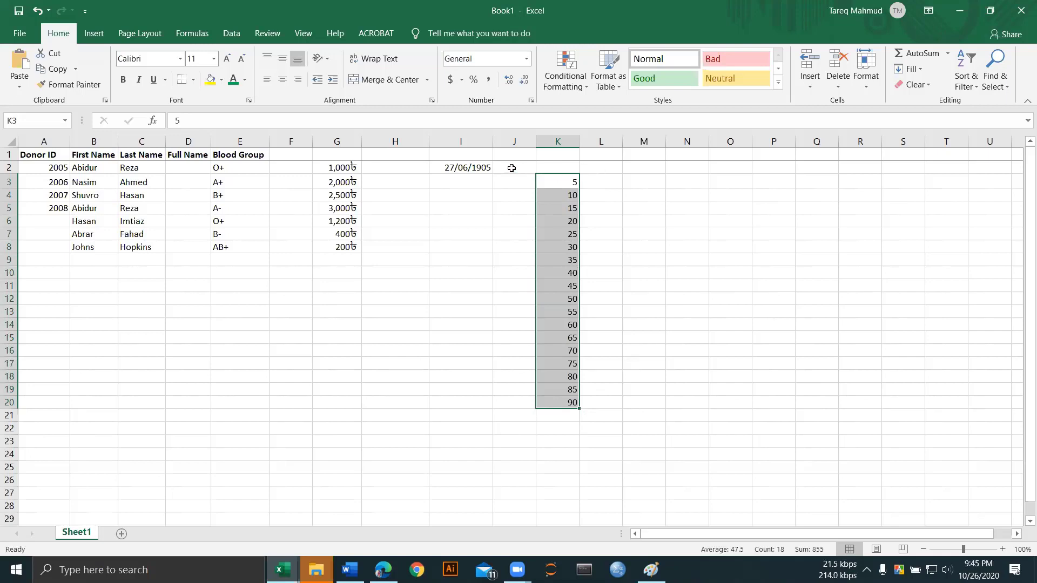
Step: Replace the date in cell I2 with 26/10/2020 and fill it down through I8
{"action": "left_click", "coordinate": [464, 167]}
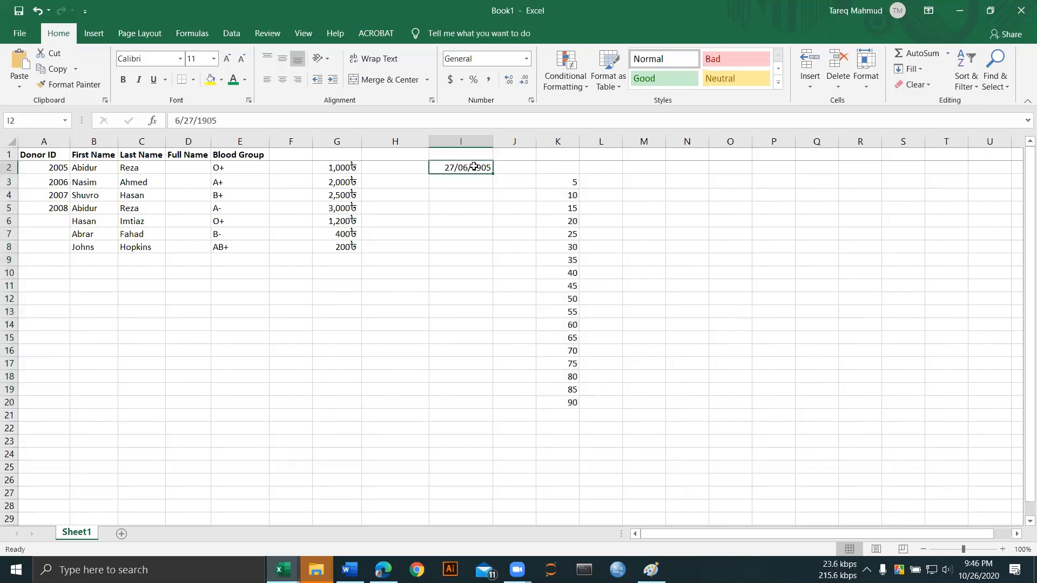
{"action": "key", "text": "Delete"}
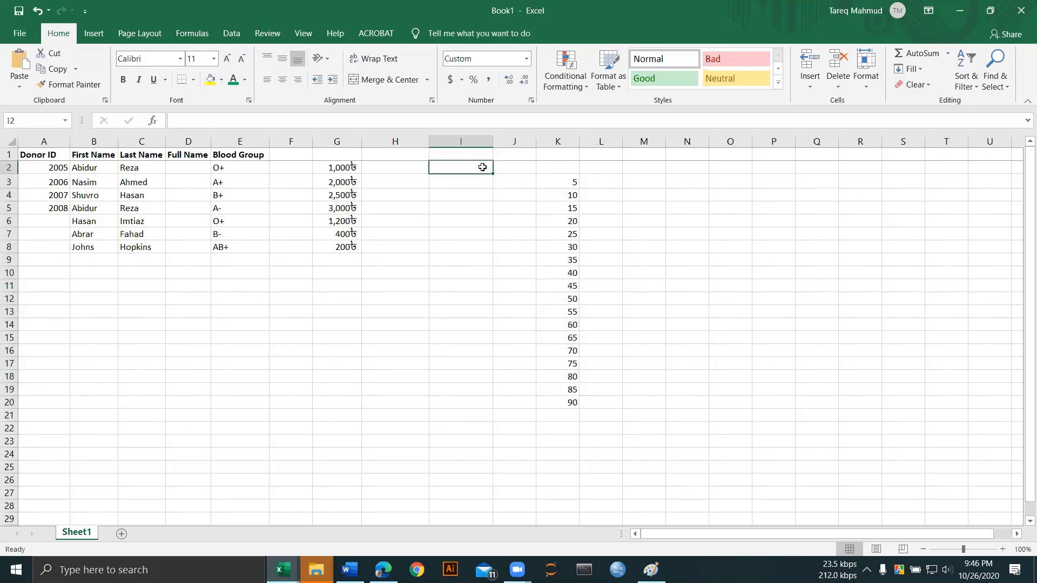
{"action": "type", "text": "26"}
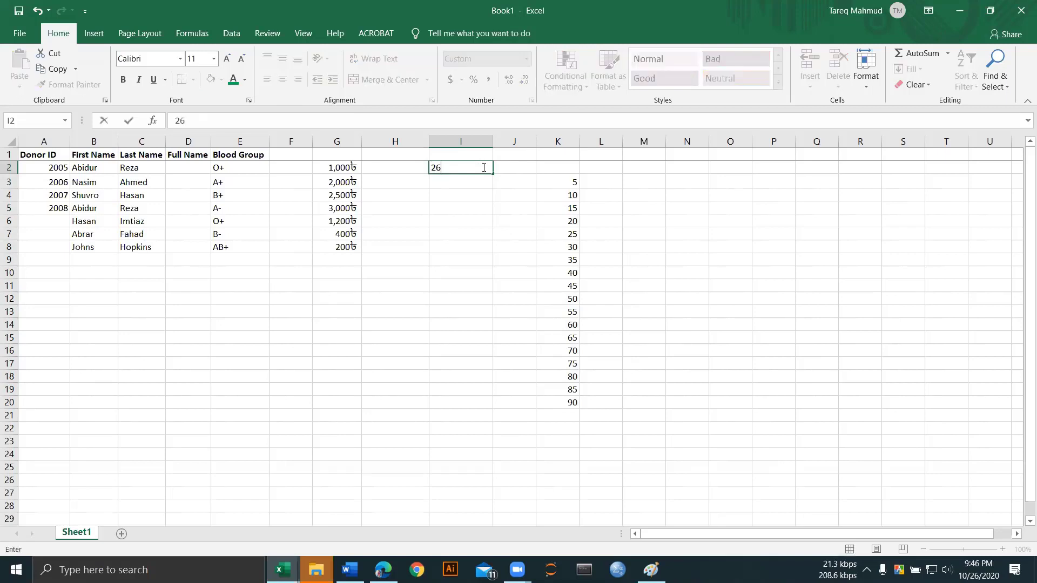
{"action": "type", "text": "/10/2020"}
{"action": "key", "text": "Return"}
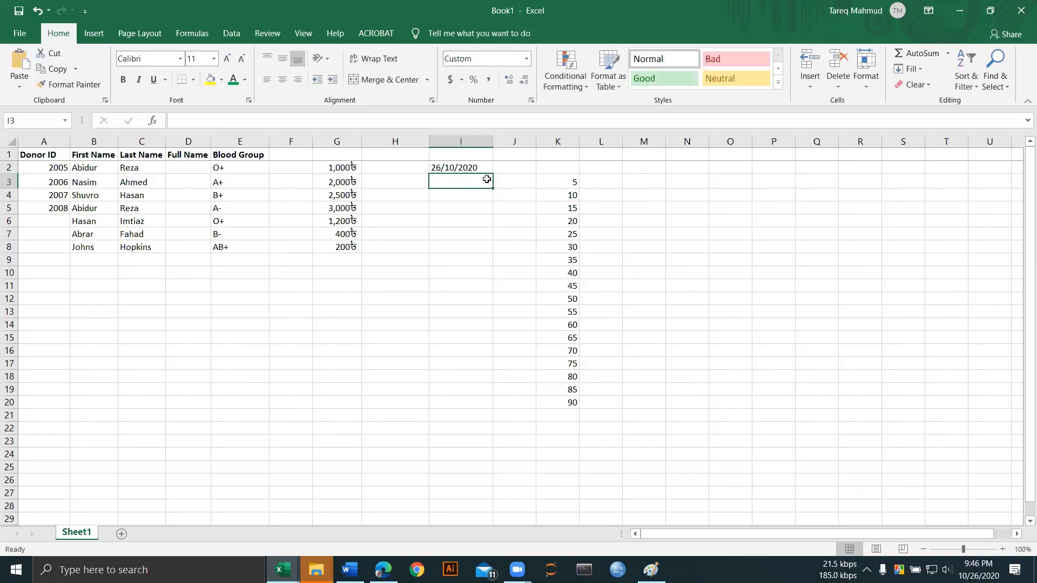
{"action": "left_click", "coordinate": [484, 169]}
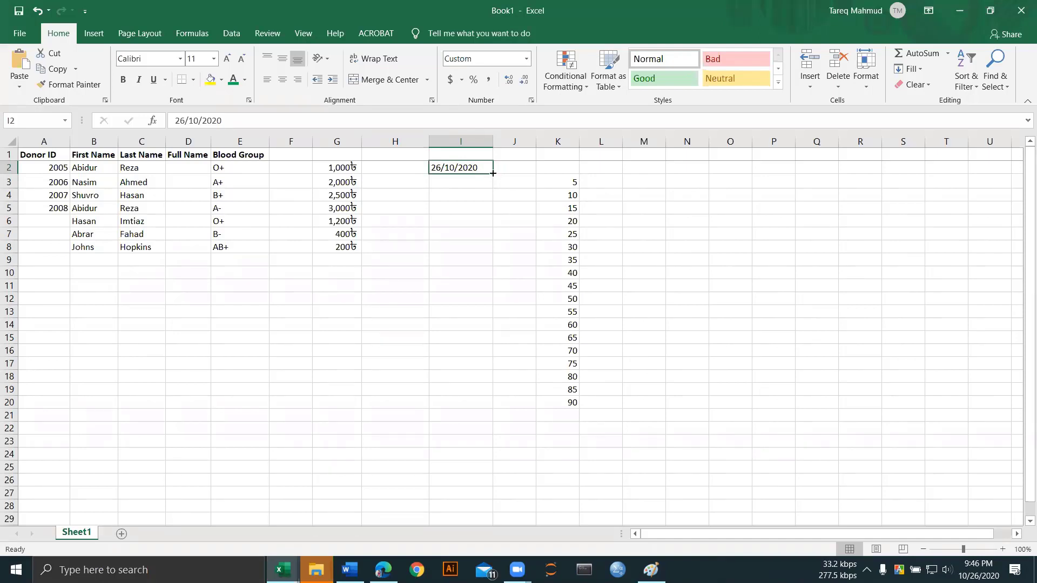
{"action": "left_click_drag", "start_coordinate": [493, 173], "coordinate": [493, 259]}
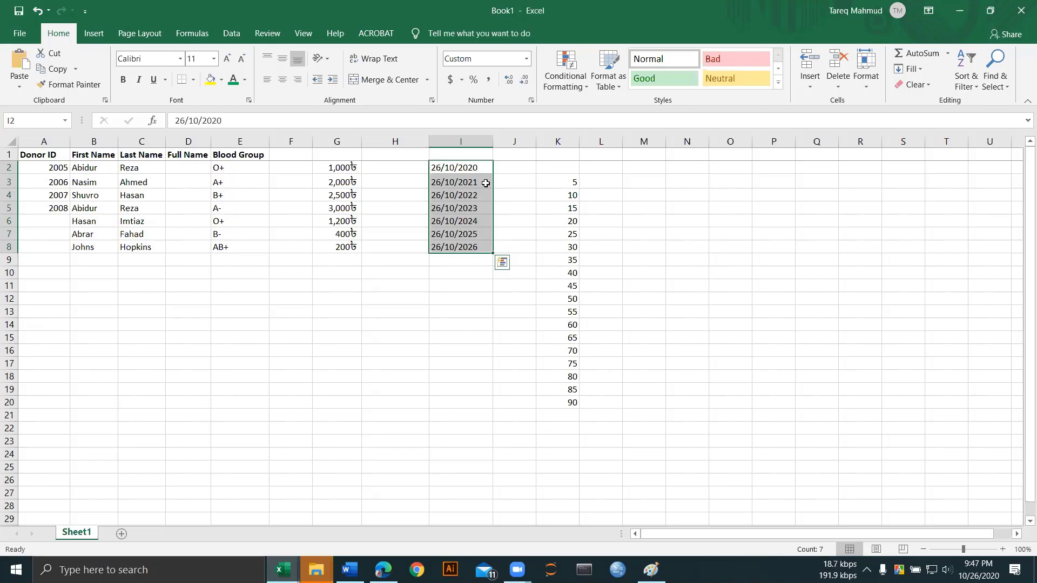
Step: Apply the Short Date number format to the whole of column I and change it to Long Date
{"action": "left_click", "coordinate": [474, 141]}
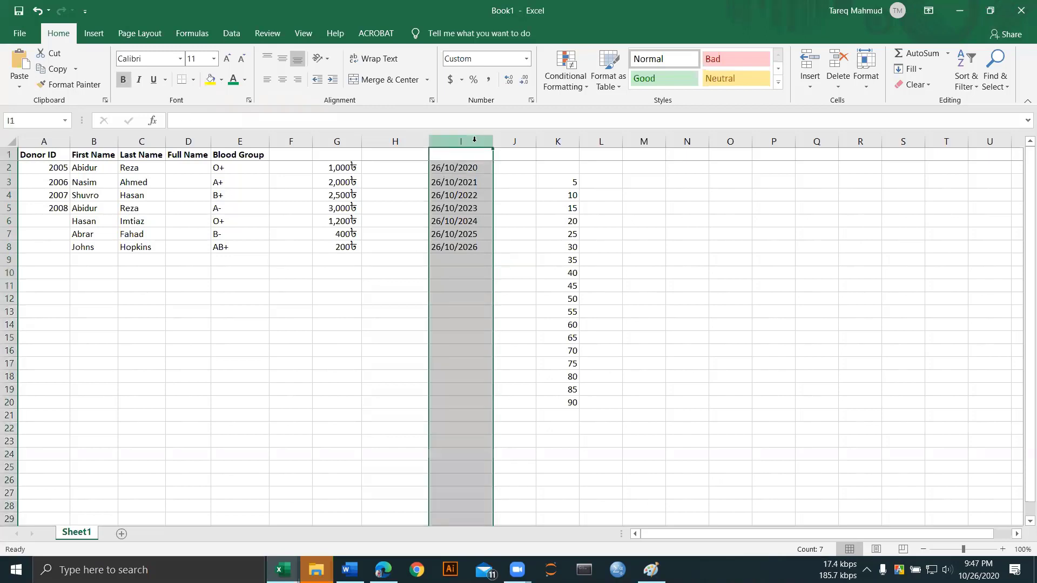
{"action": "left_click", "coordinate": [526, 58]}
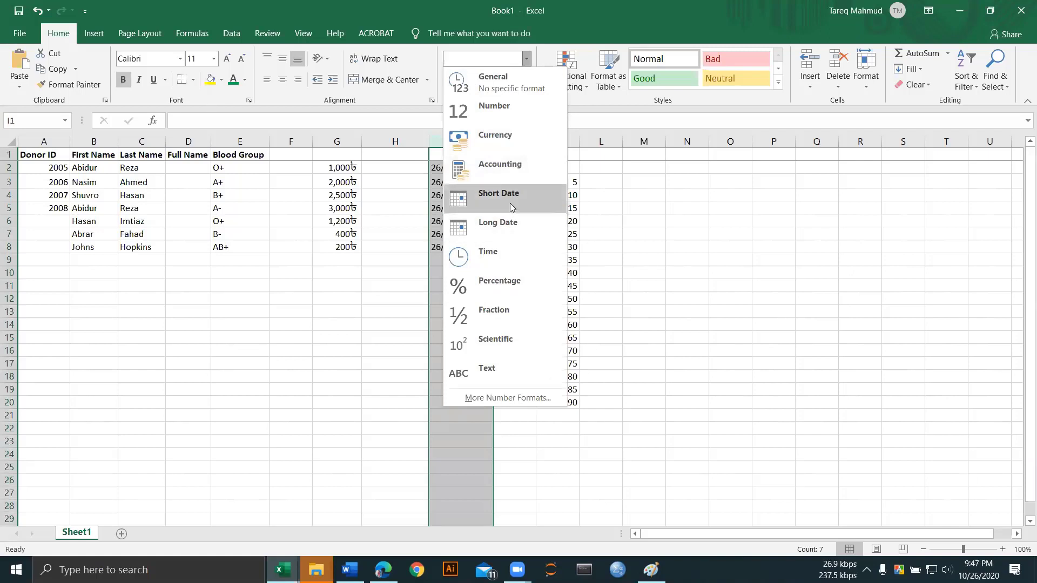
{"action": "left_click", "coordinate": [510, 203]}
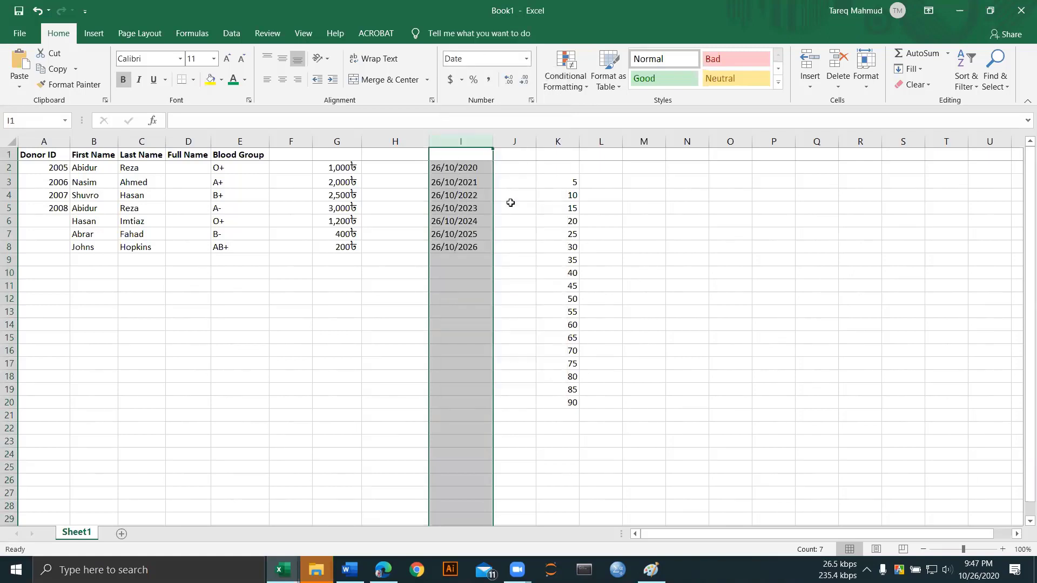
{"action": "left_click", "coordinate": [526, 59]}
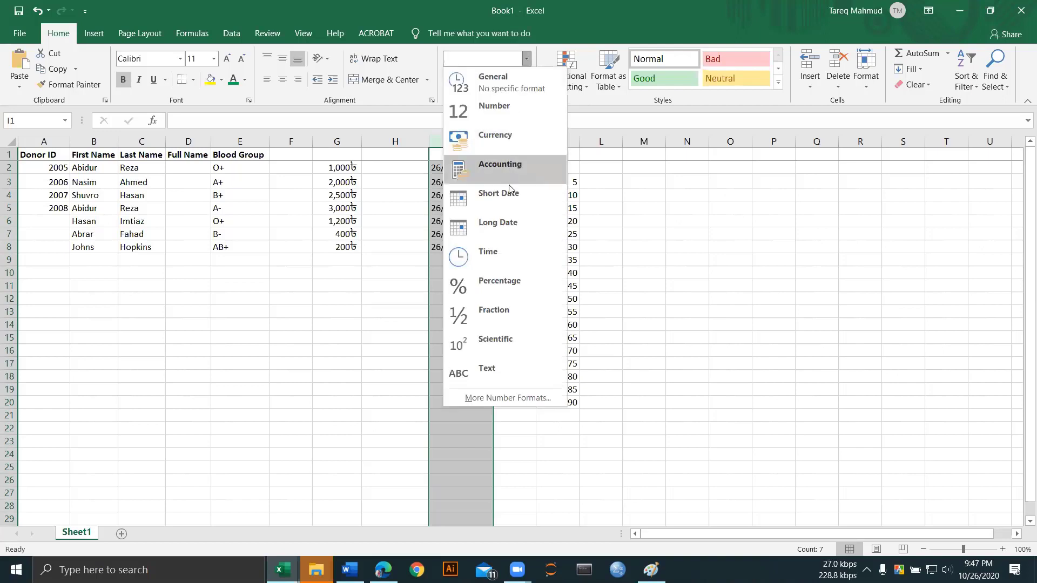
{"action": "left_click", "coordinate": [506, 223]}
{"action": "left_click", "coordinate": [474, 222]}
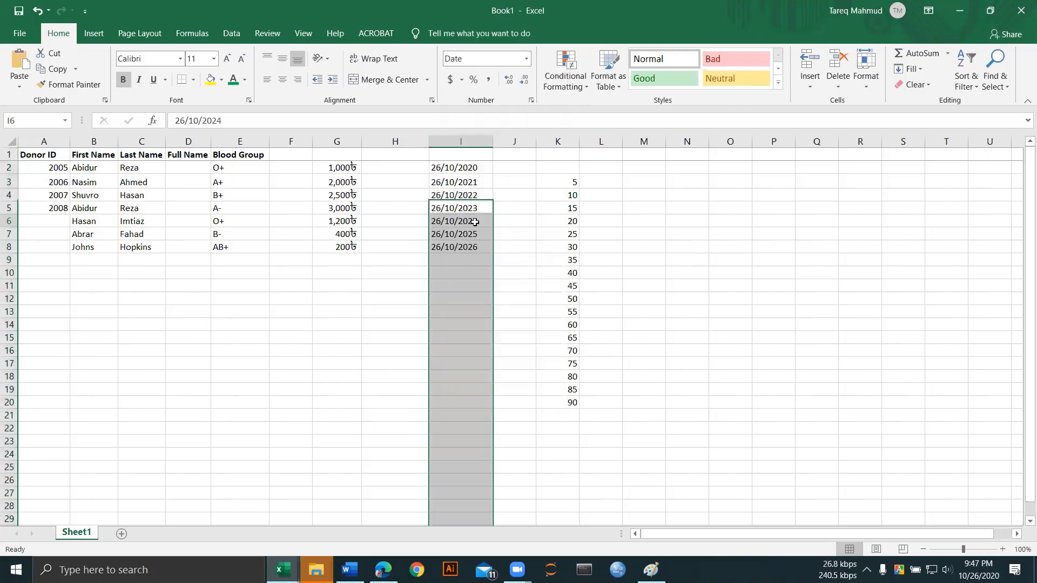
{"action": "left_click", "coordinate": [505, 241]}
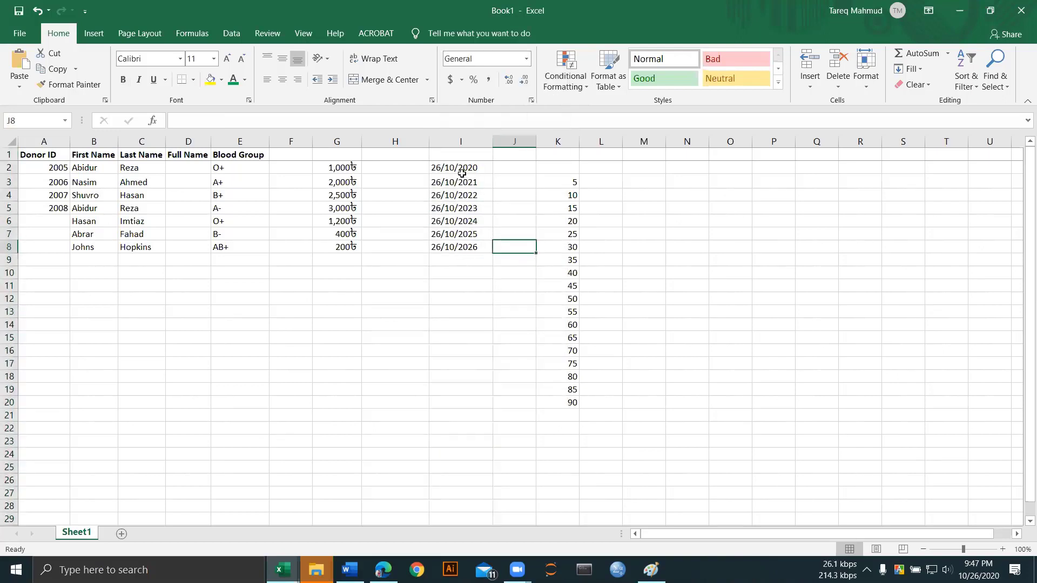
Step: Enter the date 10/26/2020 in month-first order in cell J2
{"action": "left_click", "coordinate": [509, 167]}
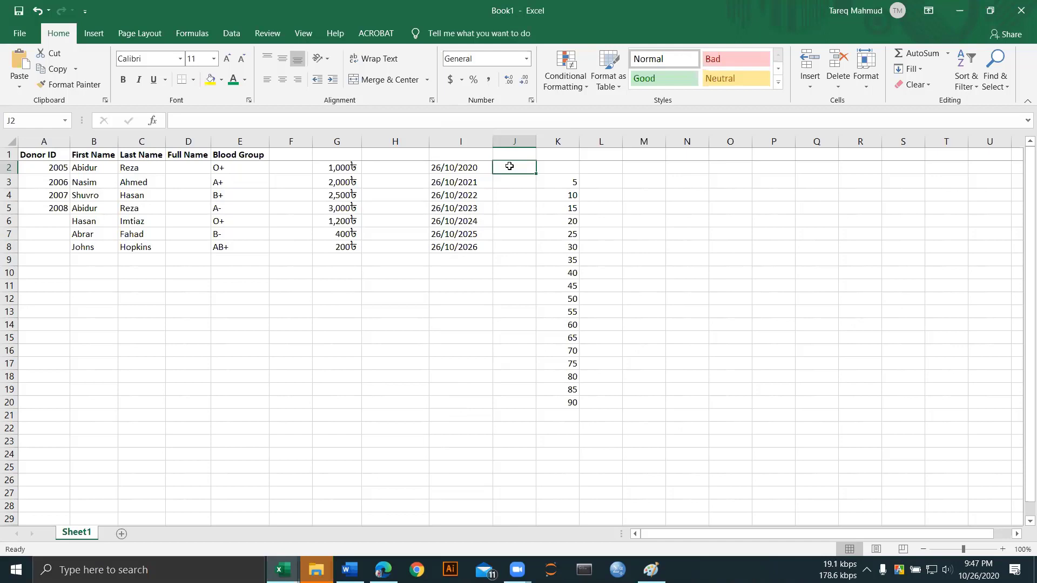
{"action": "type", "text": "1"}
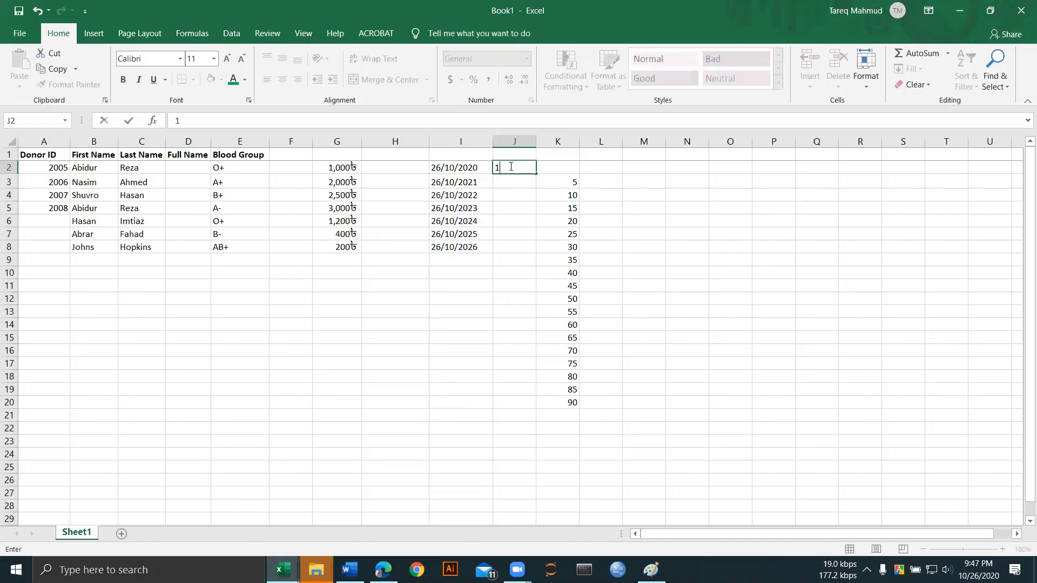
{"action": "type", "text": "0/26/2020"}
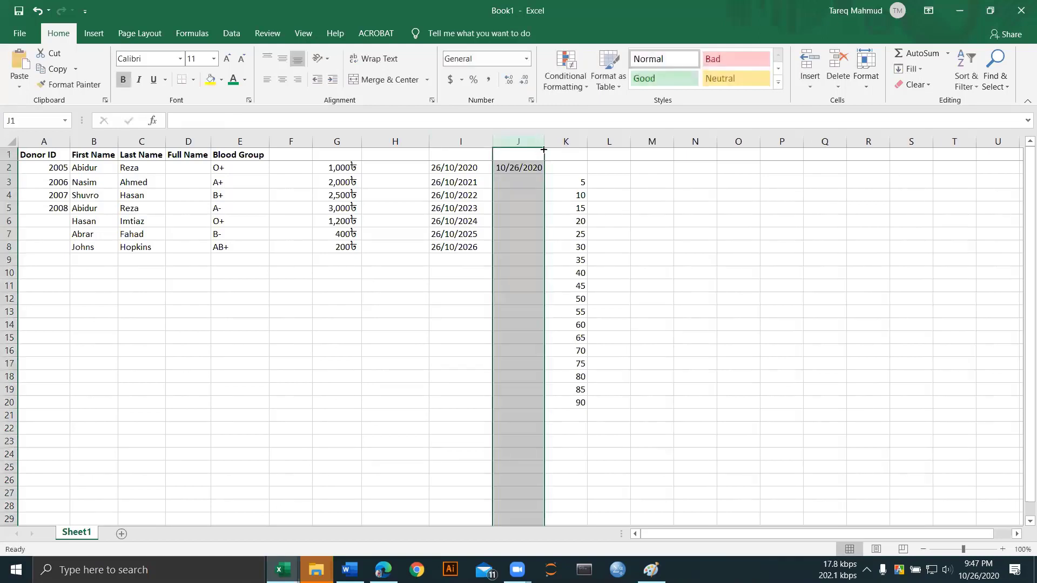
{"action": "left_click", "coordinate": [530, 181]}
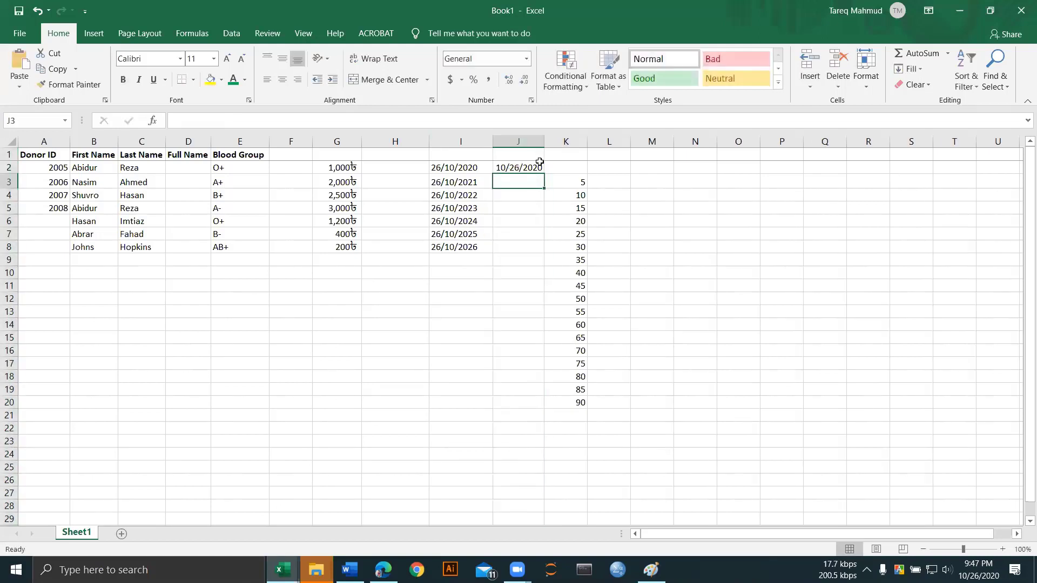
Step: Fill the date series from cell J2 down through J11
{"action": "left_click", "coordinate": [450, 168]}
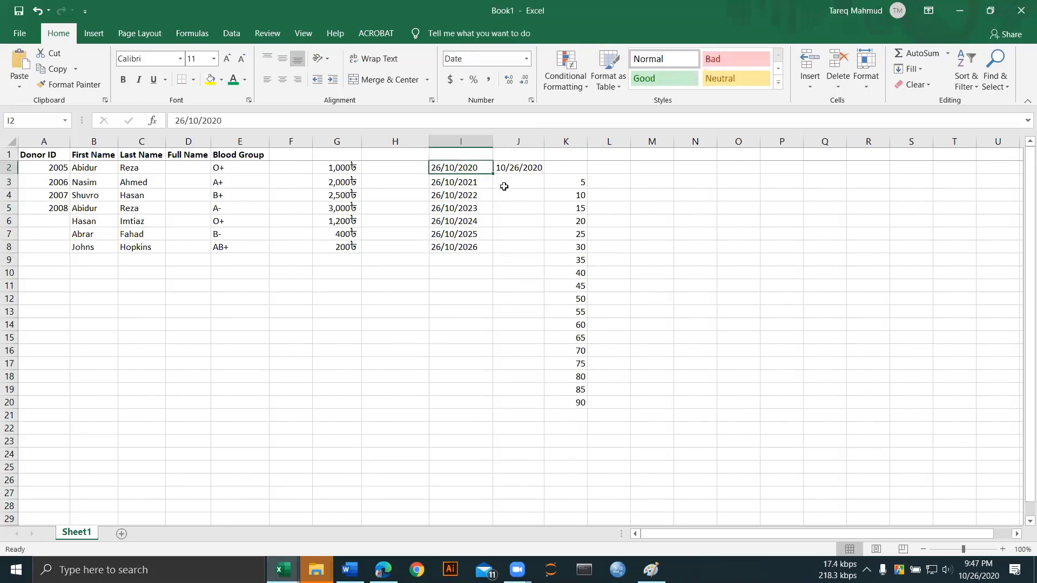
{"action": "left_click", "coordinate": [525, 169]}
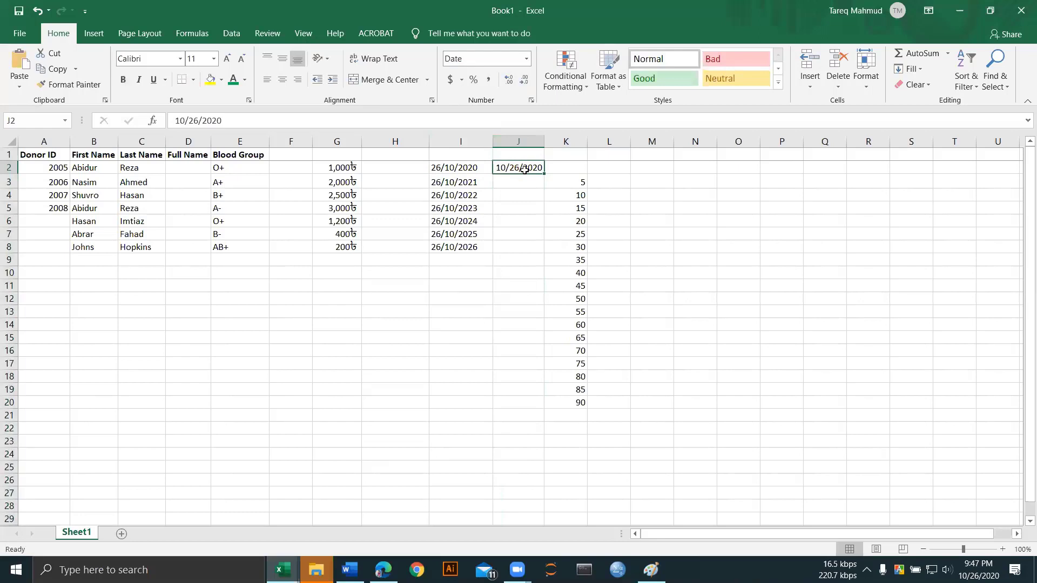
{"action": "left_click_drag", "start_coordinate": [543, 174], "coordinate": [545, 292]}
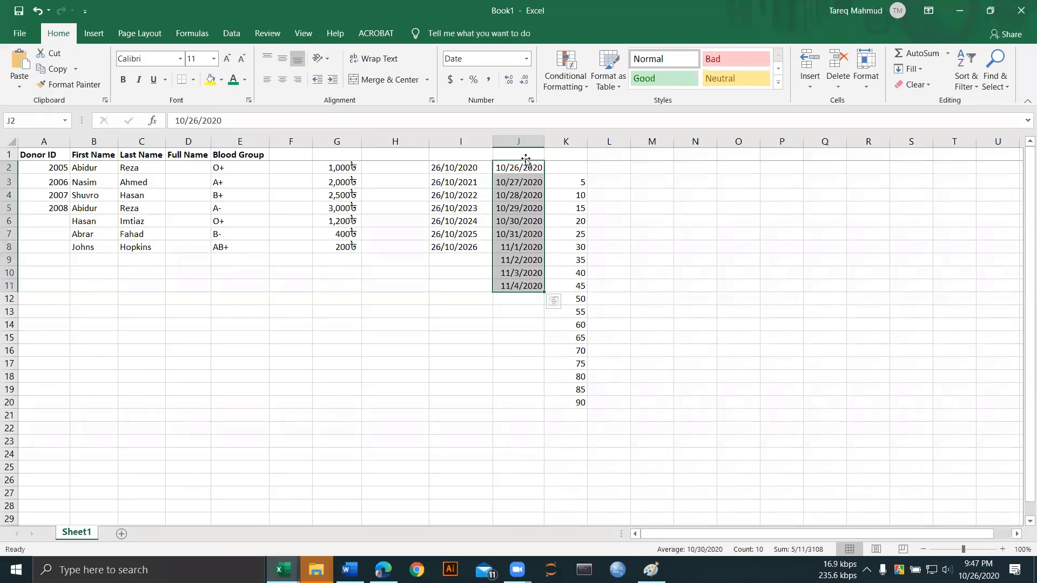
{"action": "left_click", "coordinate": [517, 194]}
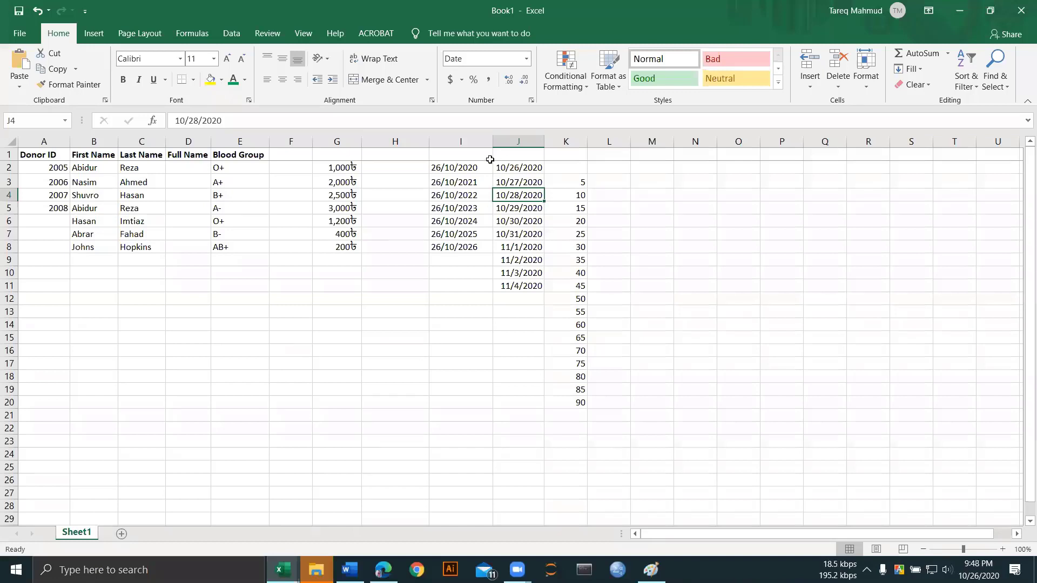
Step: Clear all the dates from columns I and J
{"action": "left_click", "coordinate": [473, 136]}
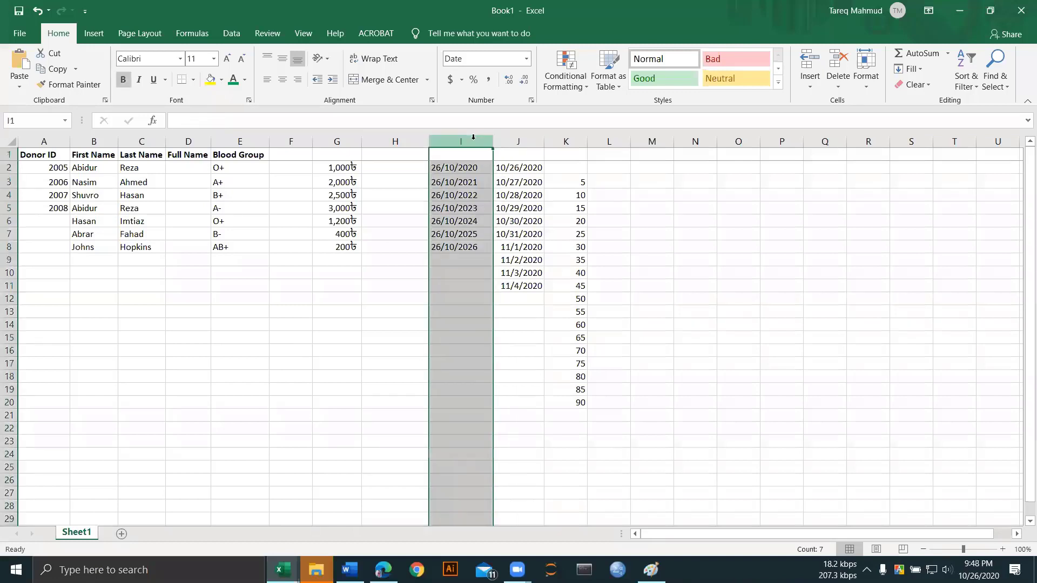
{"action": "key", "text": "Delete"}
{"action": "left_click", "coordinate": [518, 139]}
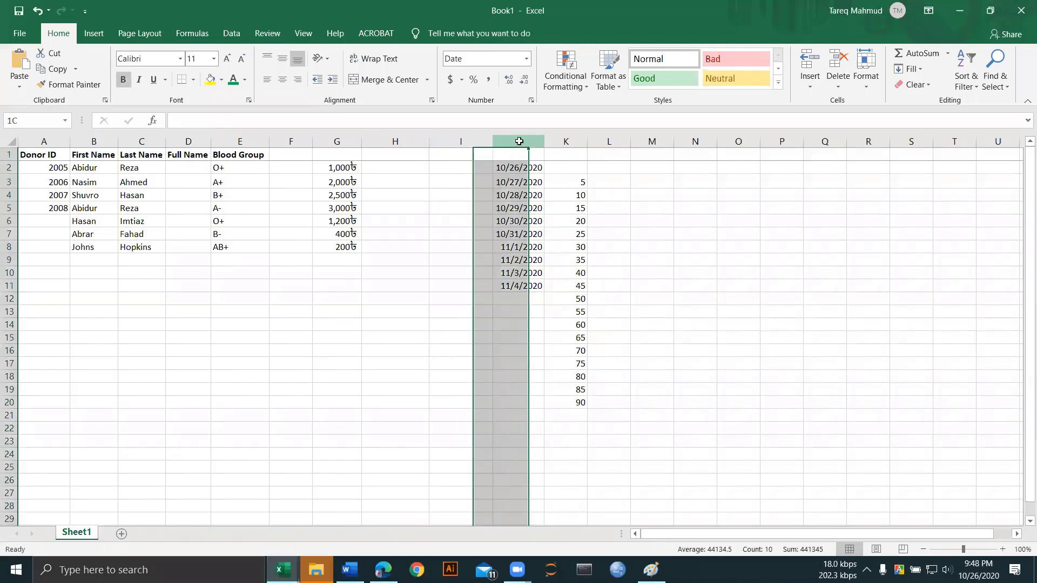
{"action": "key", "text": "Delete"}
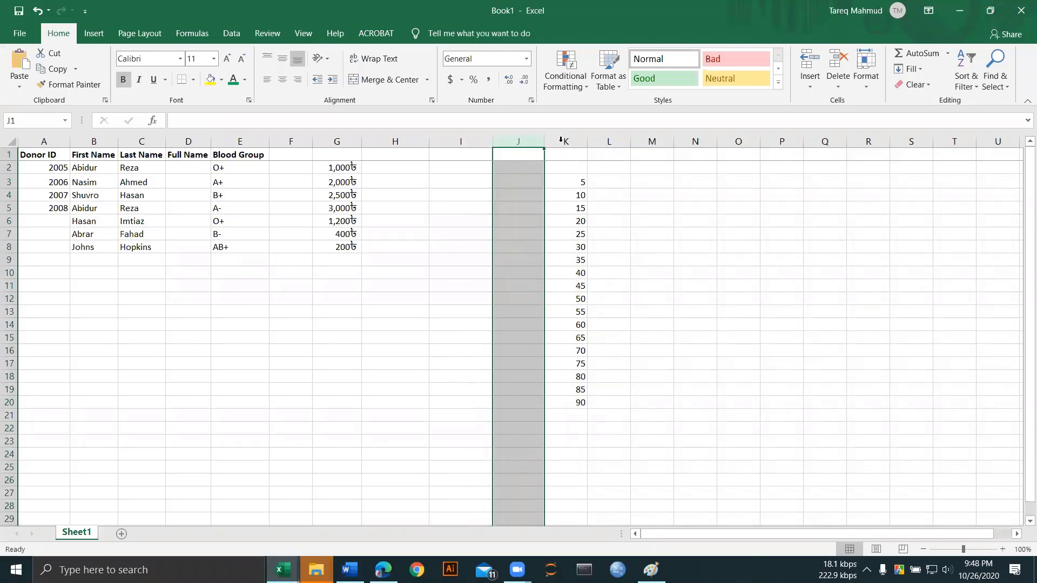
Step: Clear the number series from column K and the currency amounts from column G
{"action": "left_click", "coordinate": [568, 140]}
{"action": "key", "text": "Delete"}
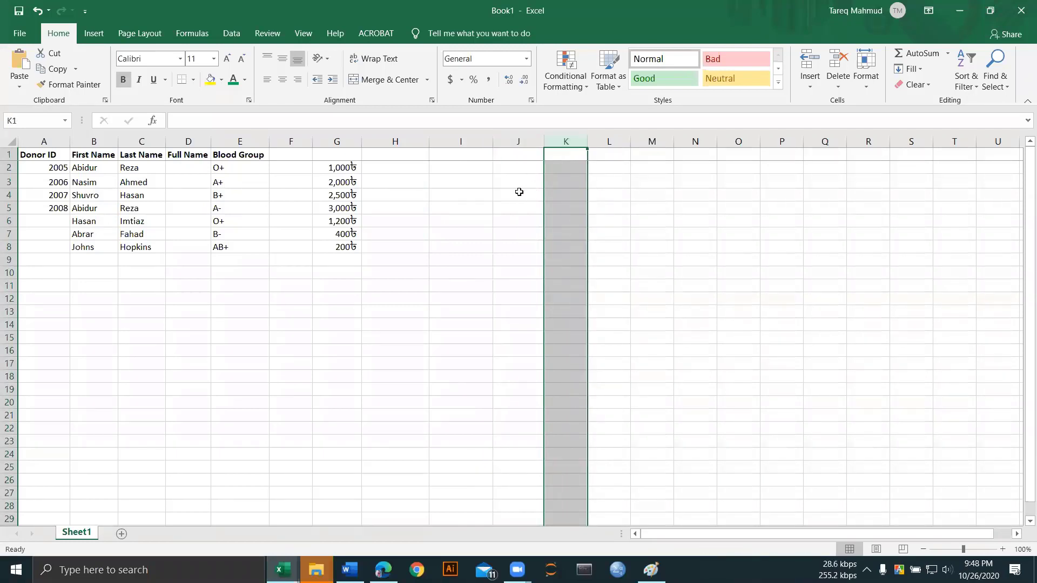
{"action": "left_click", "coordinate": [519, 192]}
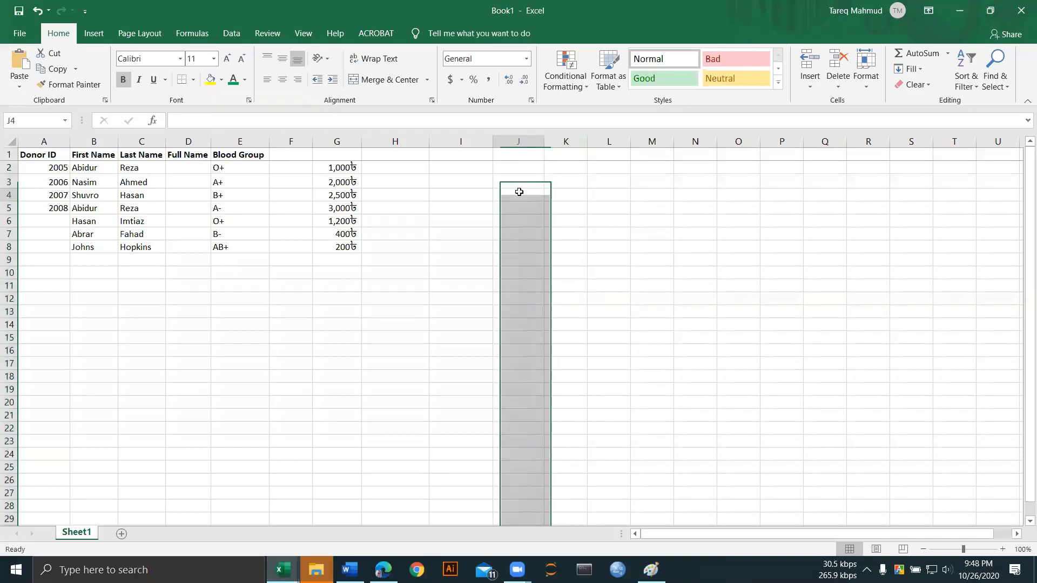
{"action": "left_click", "coordinate": [350, 139]}
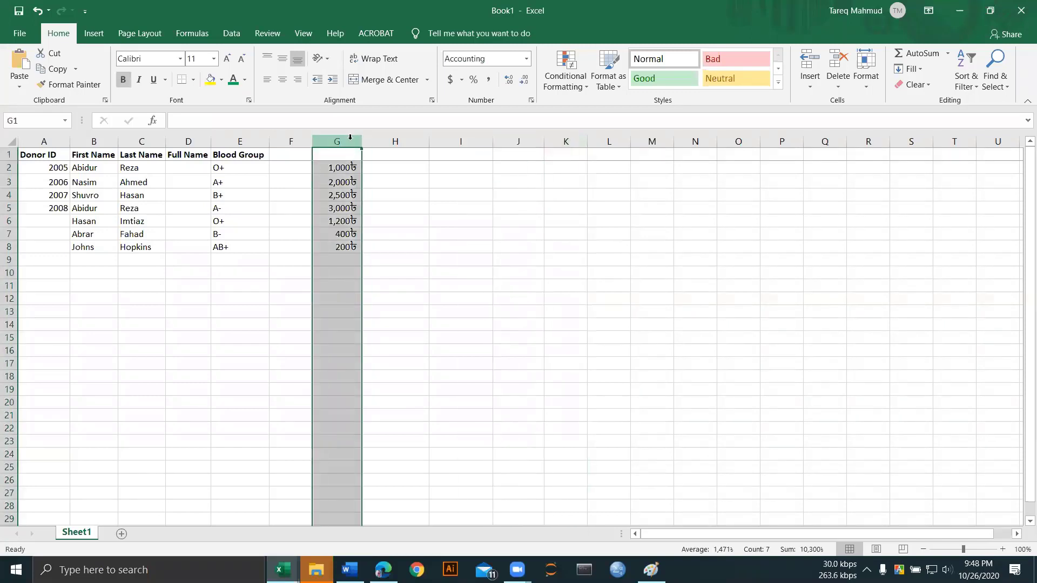
{"action": "key", "text": "Delete"}
{"action": "left_click", "coordinate": [412, 193]}
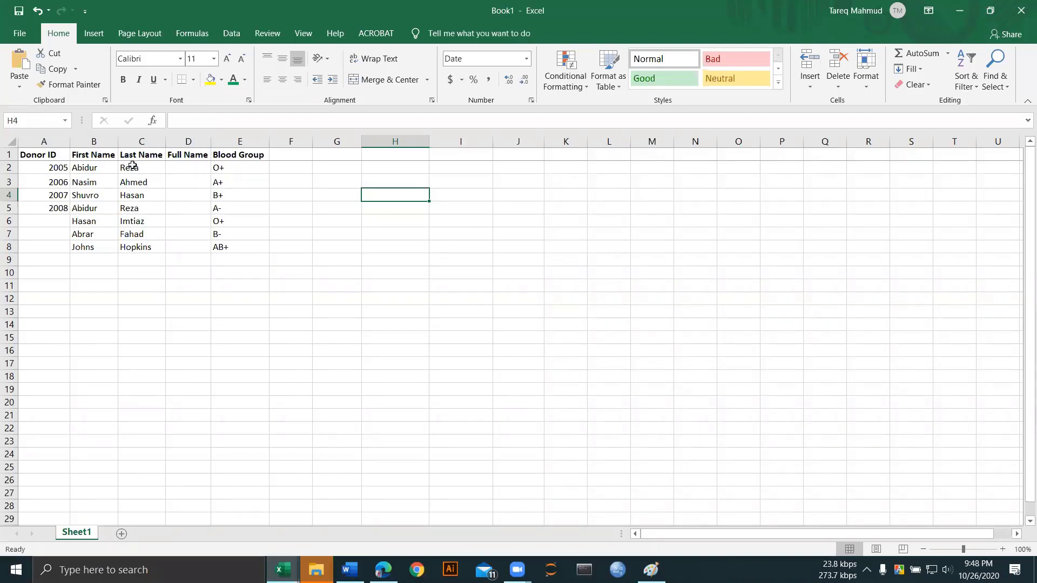
{"action": "left_click", "coordinate": [194, 171]}
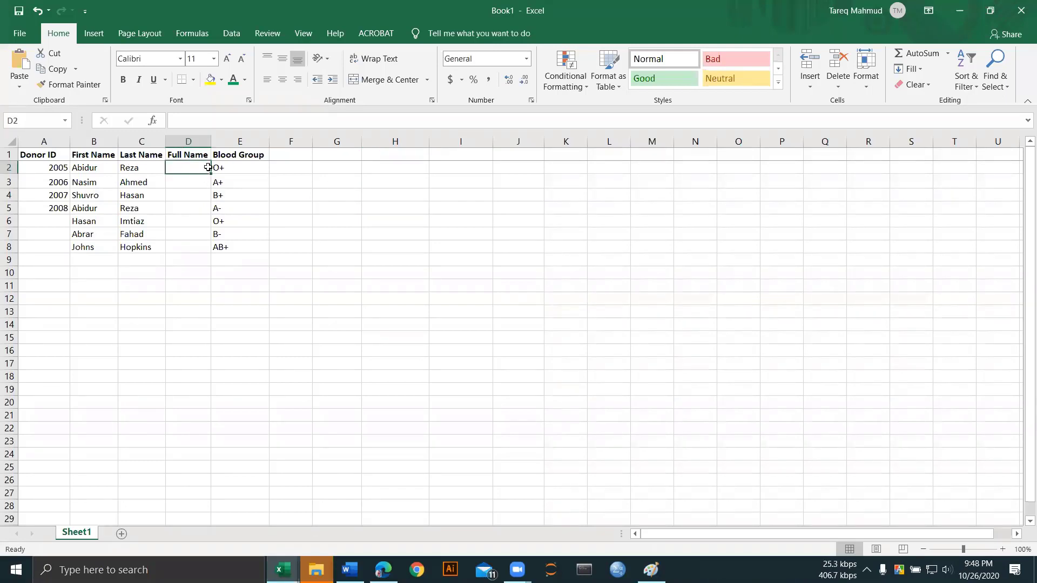
{"action": "left_click", "coordinate": [205, 179]}
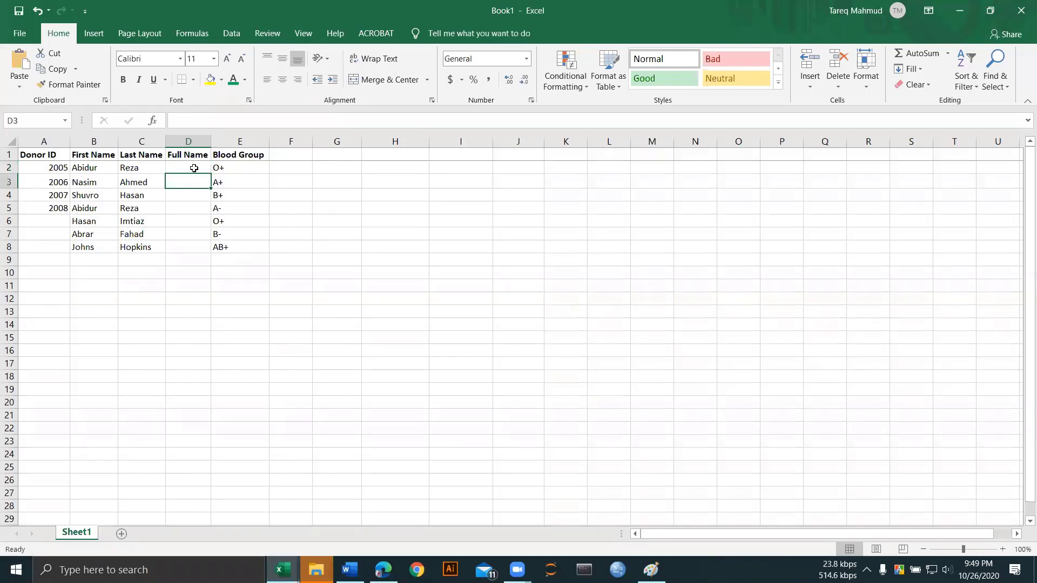
{"action": "left_click", "coordinate": [194, 169]}
{"action": "left_click", "coordinate": [189, 189]}
{"action": "left_click", "coordinate": [188, 170]}
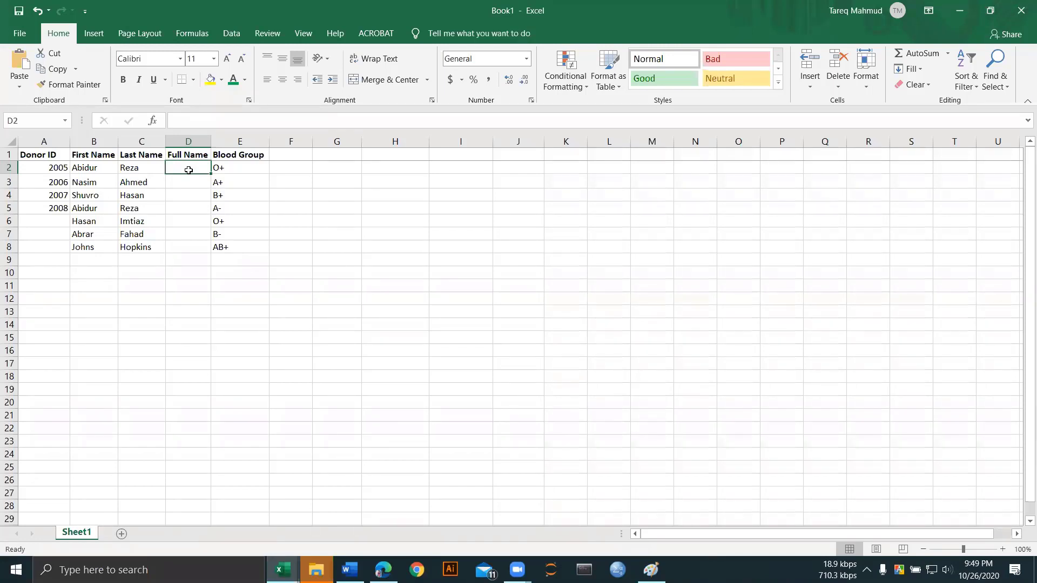
{"action": "left_click", "coordinate": [190, 183]}
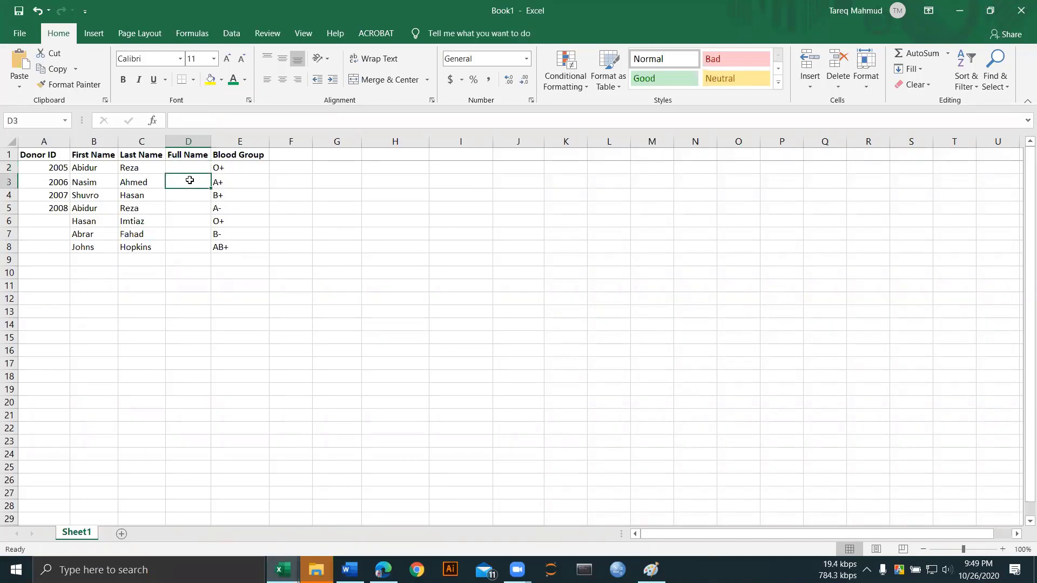
{"action": "left_click", "coordinate": [189, 169]}
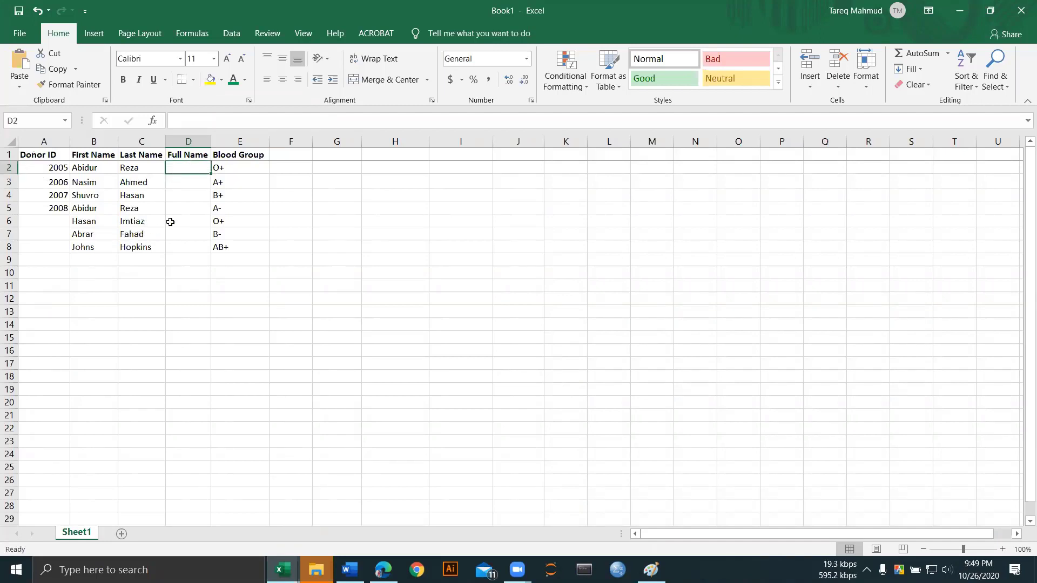
{"action": "left_click", "coordinate": [105, 170]}
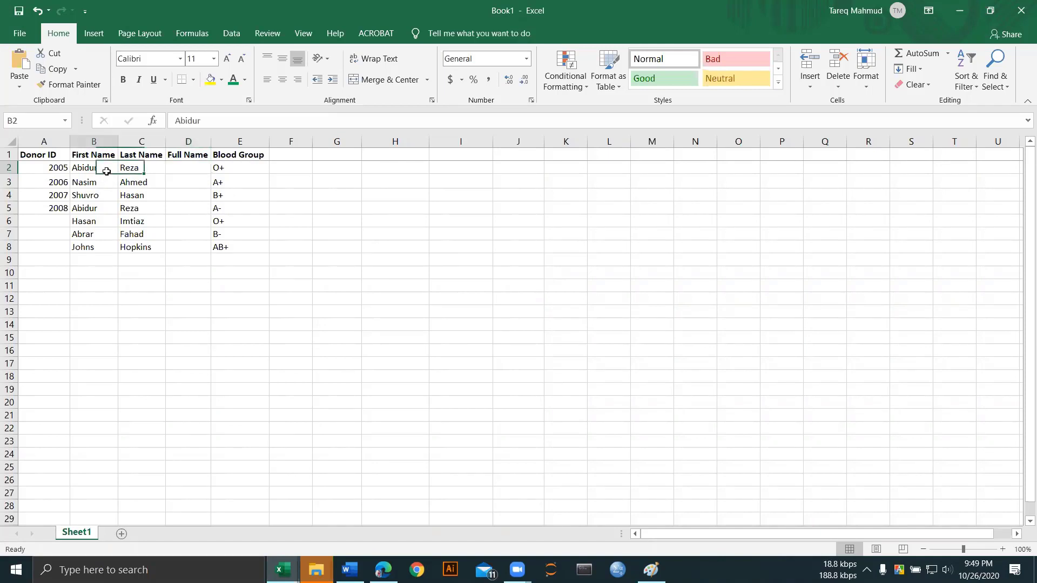
{"action": "left_click", "coordinate": [148, 170]}
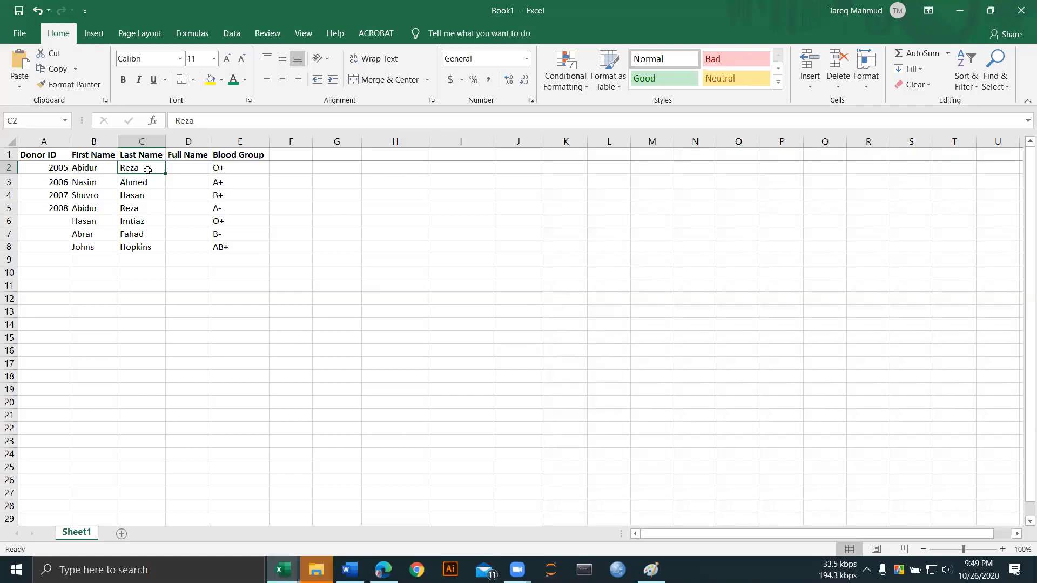
{"action": "left_click", "coordinate": [106, 168]}
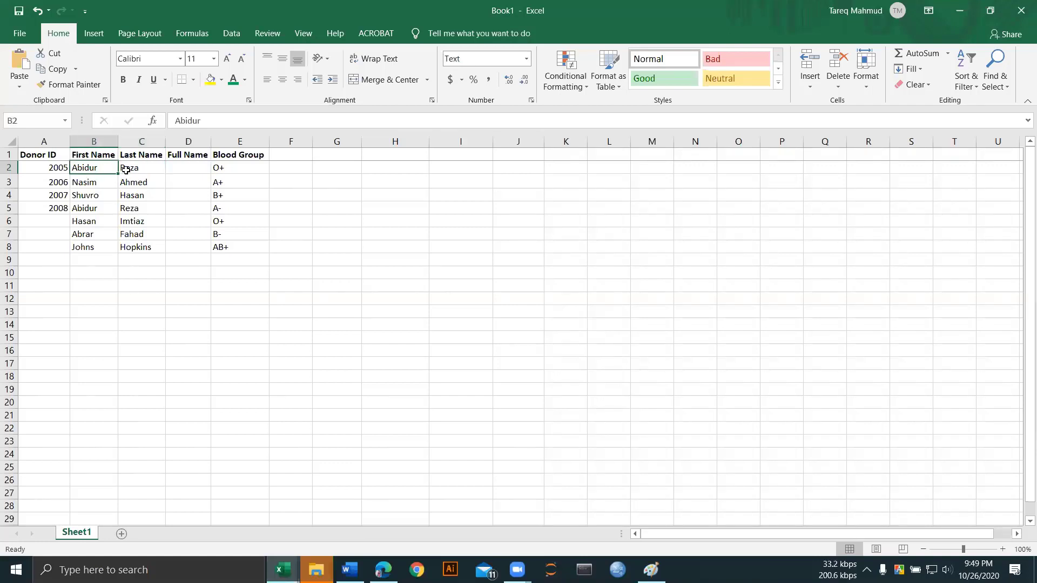
{"action": "left_click", "coordinate": [126, 170]}
{"action": "left_click", "coordinate": [105, 168]}
{"action": "left_click", "coordinate": [128, 168]}
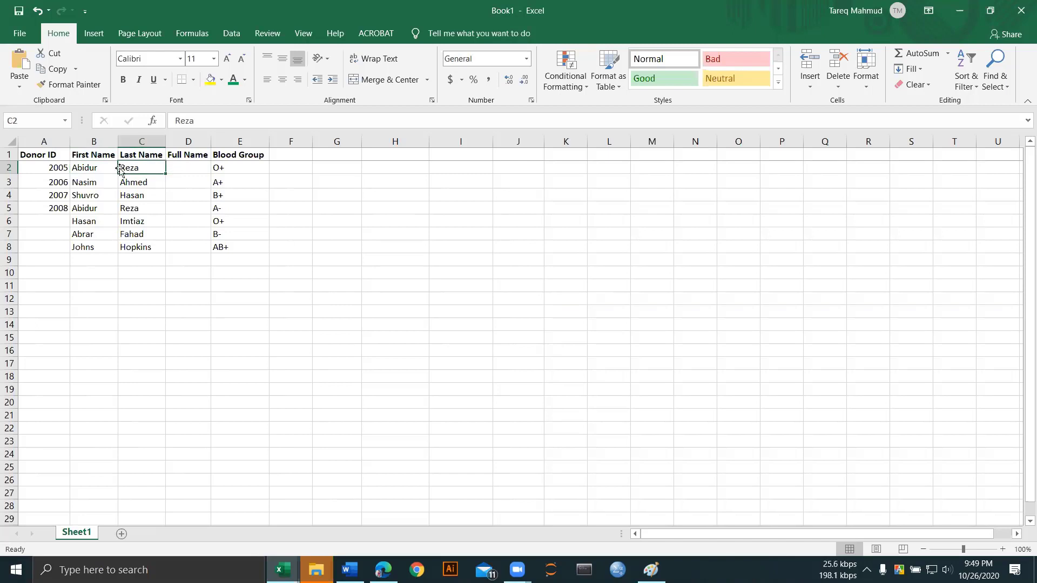
{"action": "left_click", "coordinate": [86, 168]}
{"action": "left_click", "coordinate": [149, 170]}
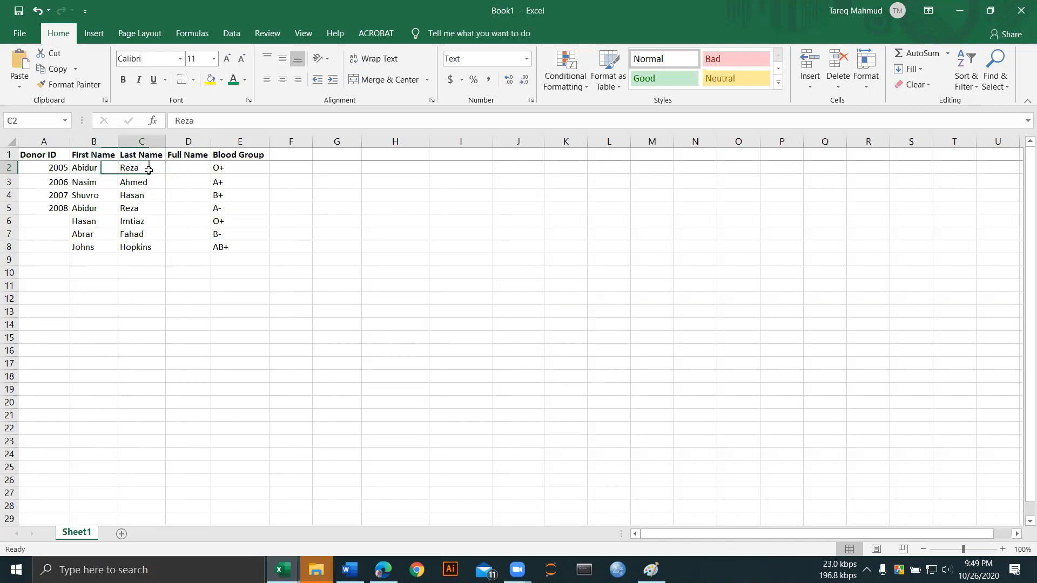
{"action": "left_click", "coordinate": [180, 168]}
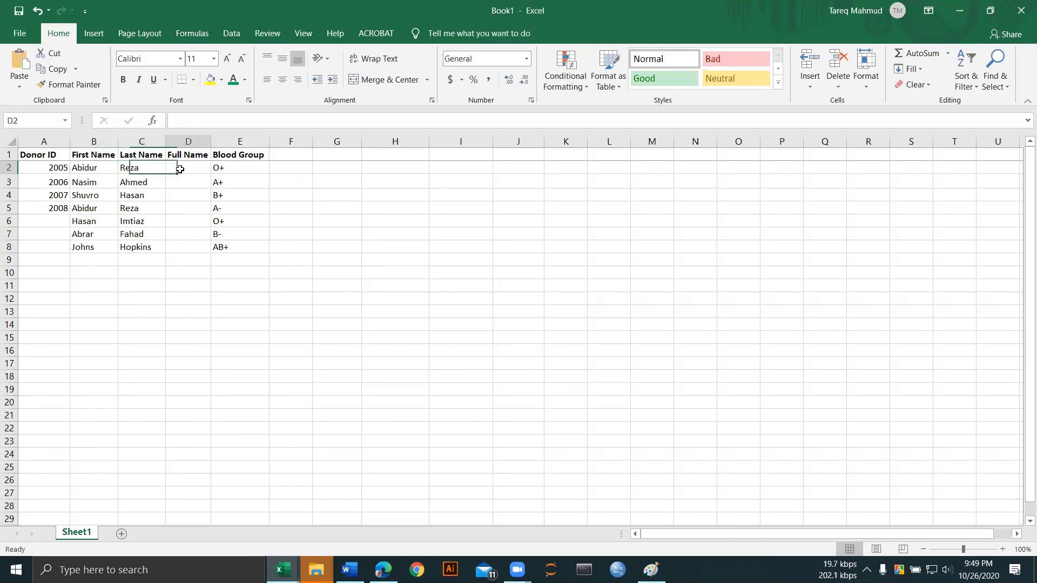
{"action": "left_click", "coordinate": [96, 173]}
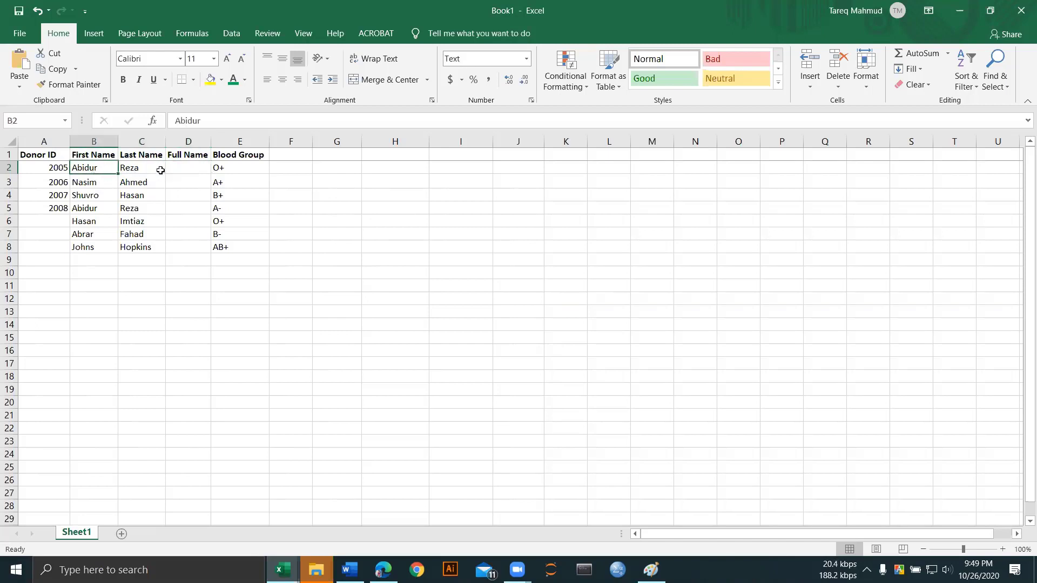
Step: Join the first and last names in cell D2 with the formula =B2&""&C2 and widen the Full Name column to fit
{"action": "left_click", "coordinate": [179, 168]}
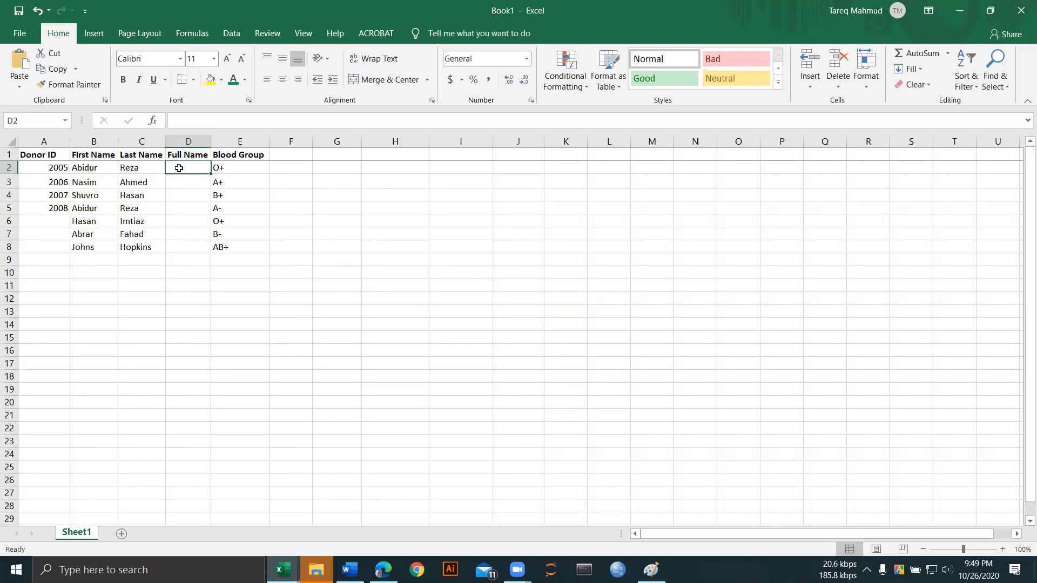
{"action": "double_click", "coordinate": [179, 168]}
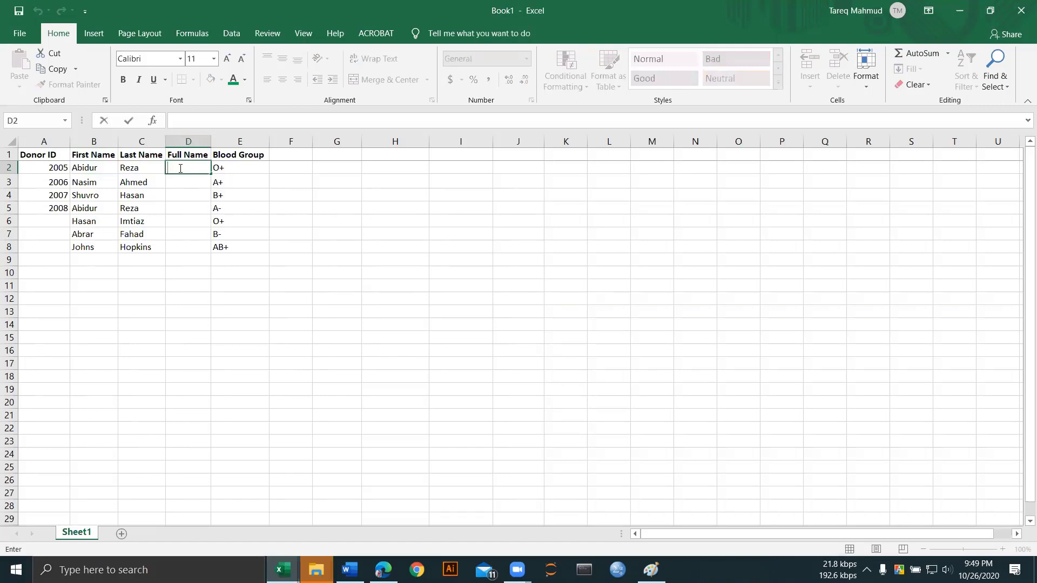
{"action": "type", "text": "="}
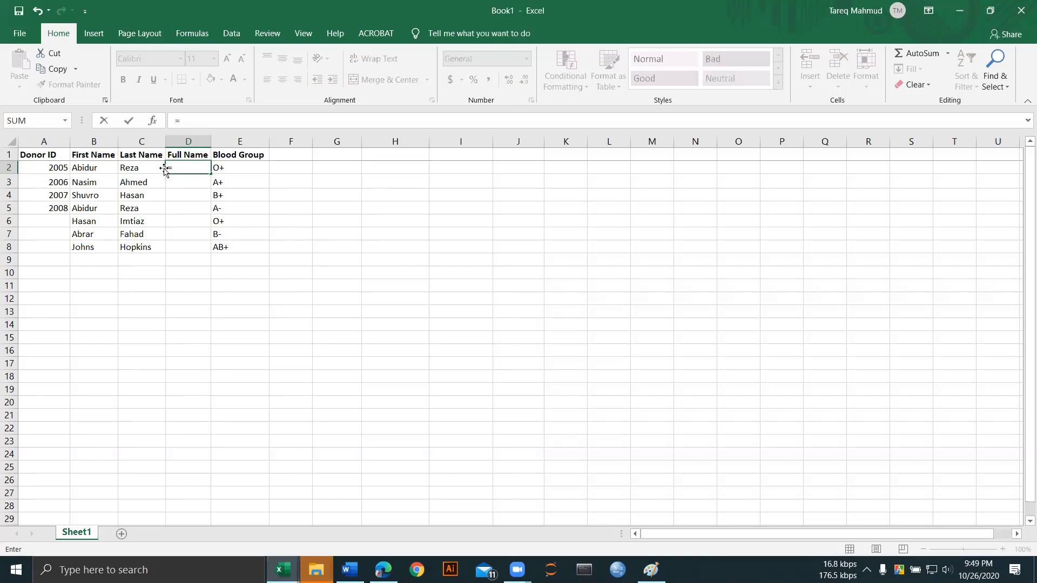
{"action": "left_click", "coordinate": [103, 169]}
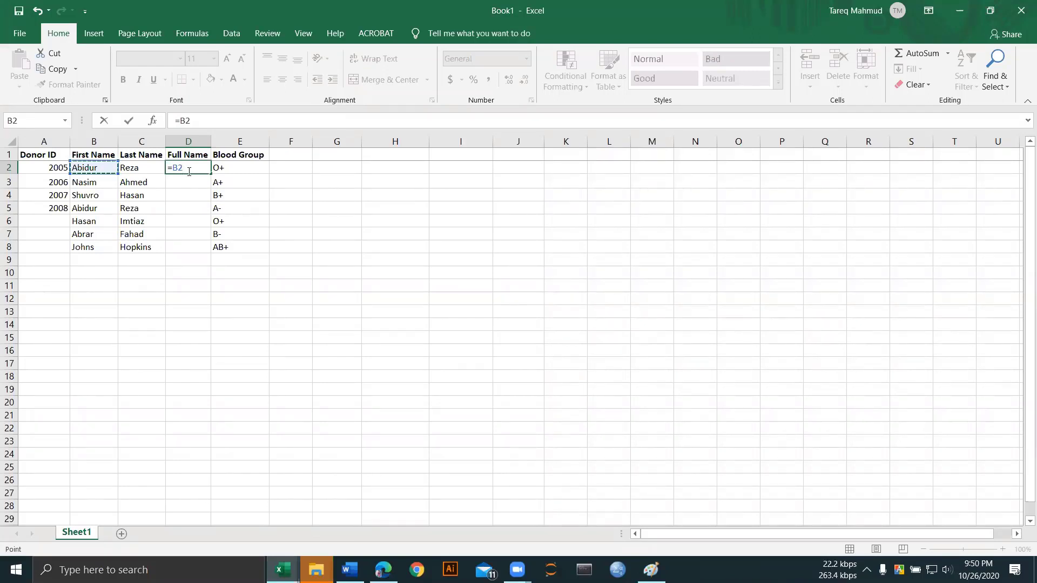
{"action": "type", "text": "&"}
{"action": "type", "text": "&"}
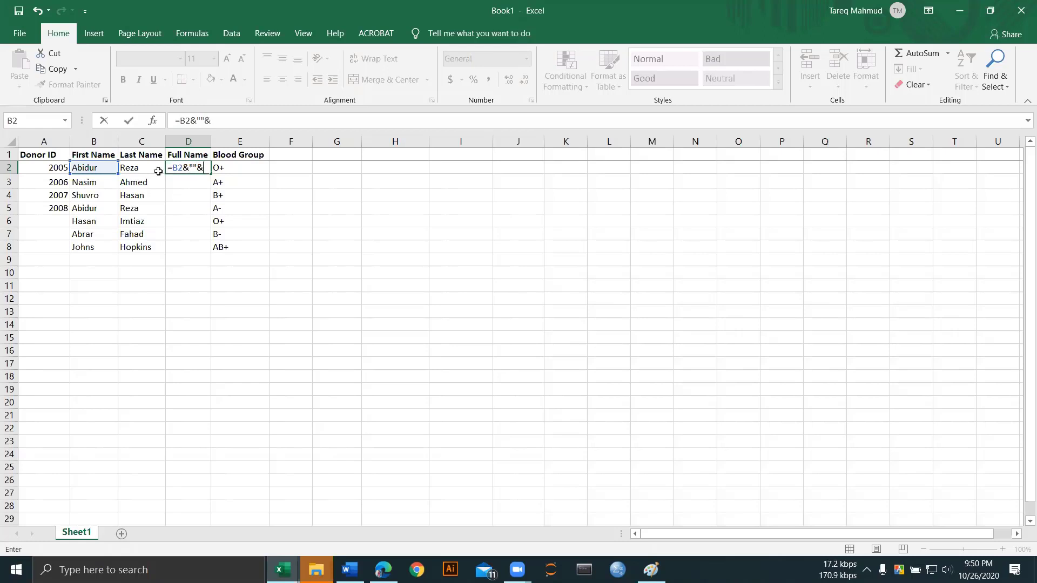
{"action": "left_click", "coordinate": [140, 168]}
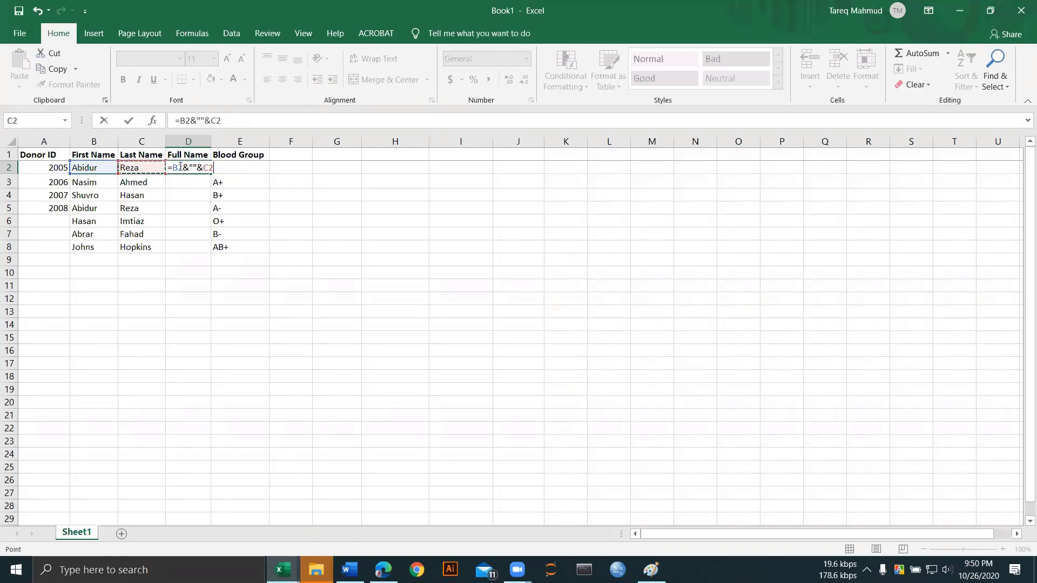
{"action": "key", "text": "Return"}
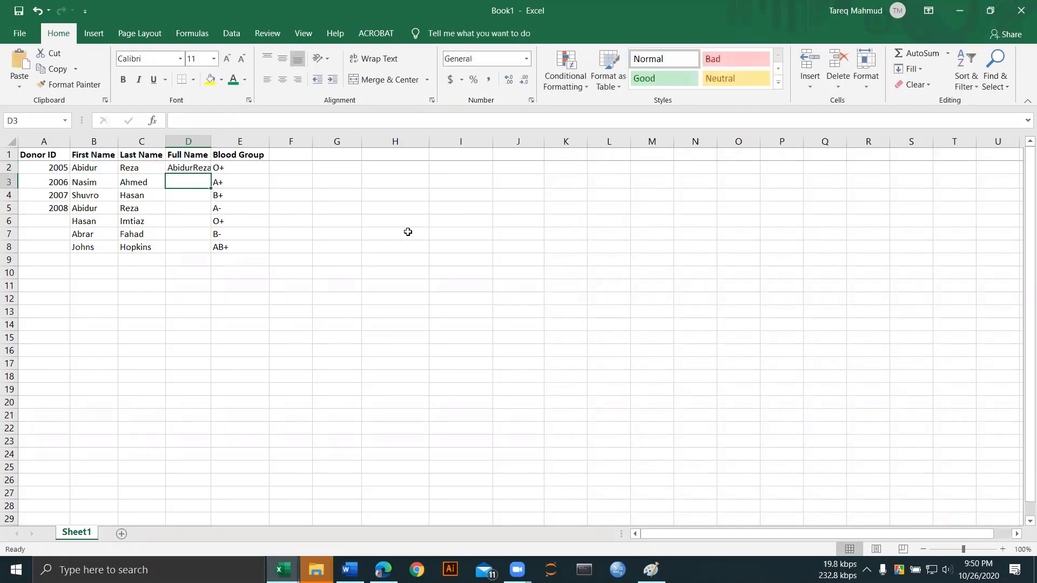
{"action": "double_click", "coordinate": [213, 140]}
{"action": "left_click_drag", "start_coordinate": [214, 140], "coordinate": [227, 140]}
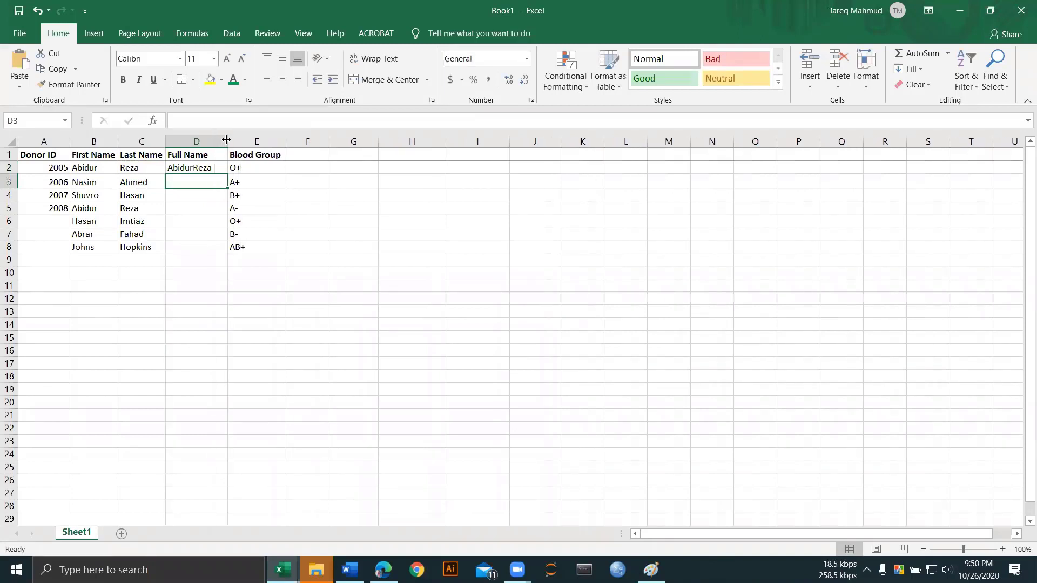
Step: Inspect the name-joining formula in cell D2 and its references to the first and last name cells
{"action": "left_click", "coordinate": [199, 168]}
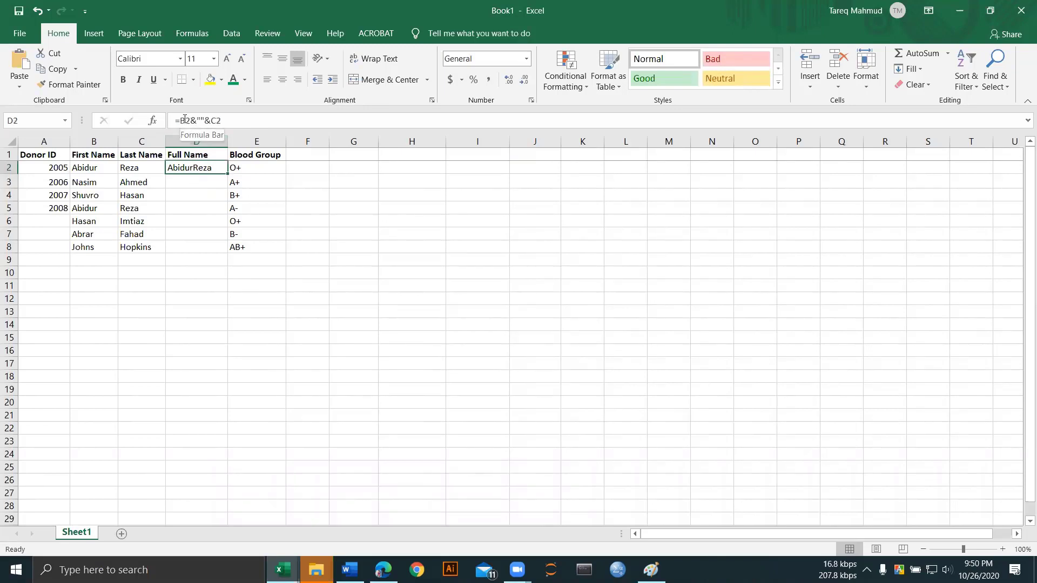
{"action": "double_click", "coordinate": [212, 167]}
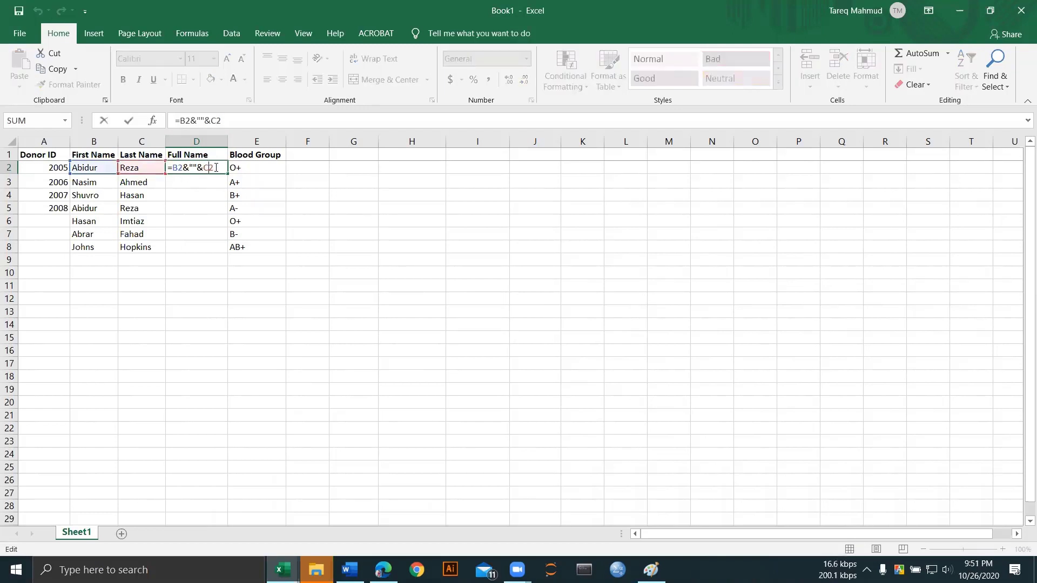
{"action": "left_click", "coordinate": [100, 166]}
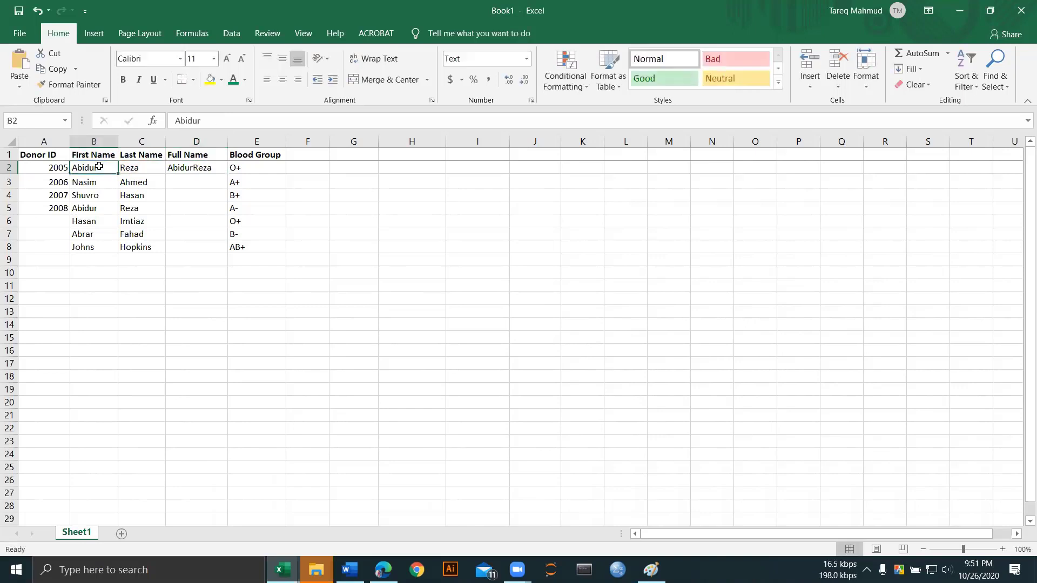
{"action": "double_click", "coordinate": [188, 167]}
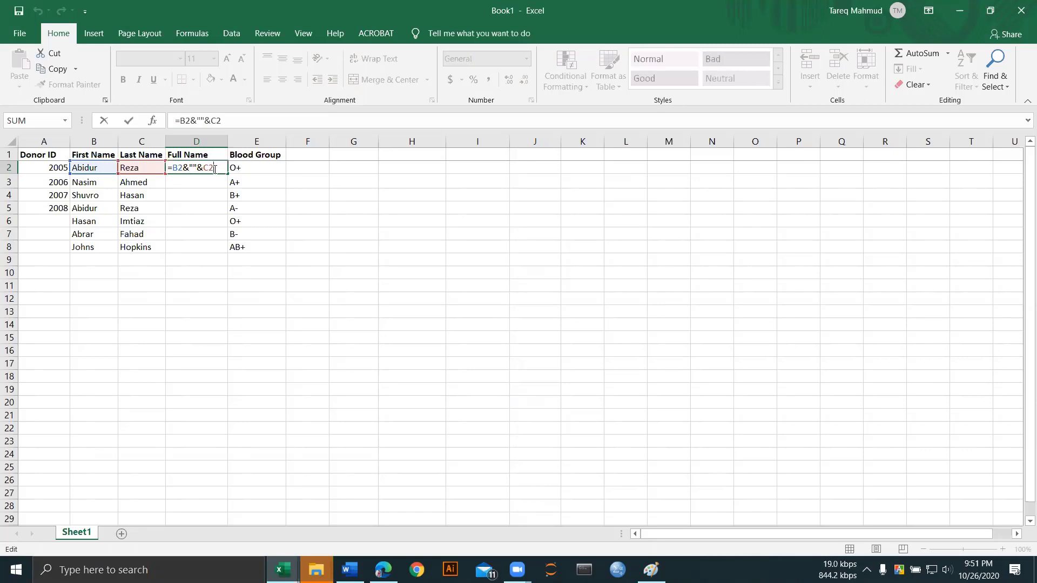
{"action": "key", "text": "Return"}
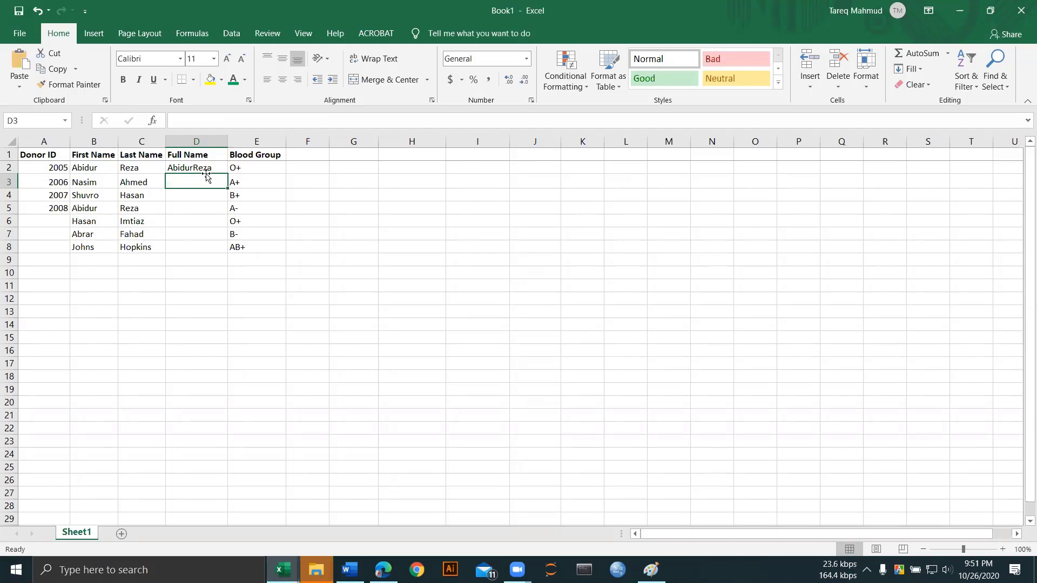
{"action": "left_click", "coordinate": [202, 196]}
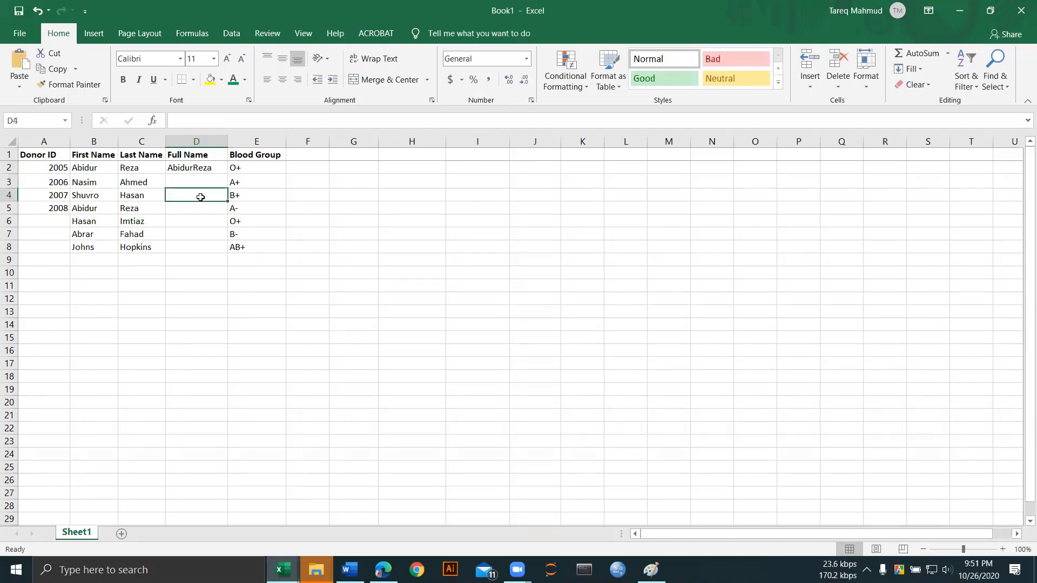
{"action": "left_click", "coordinate": [190, 169]}
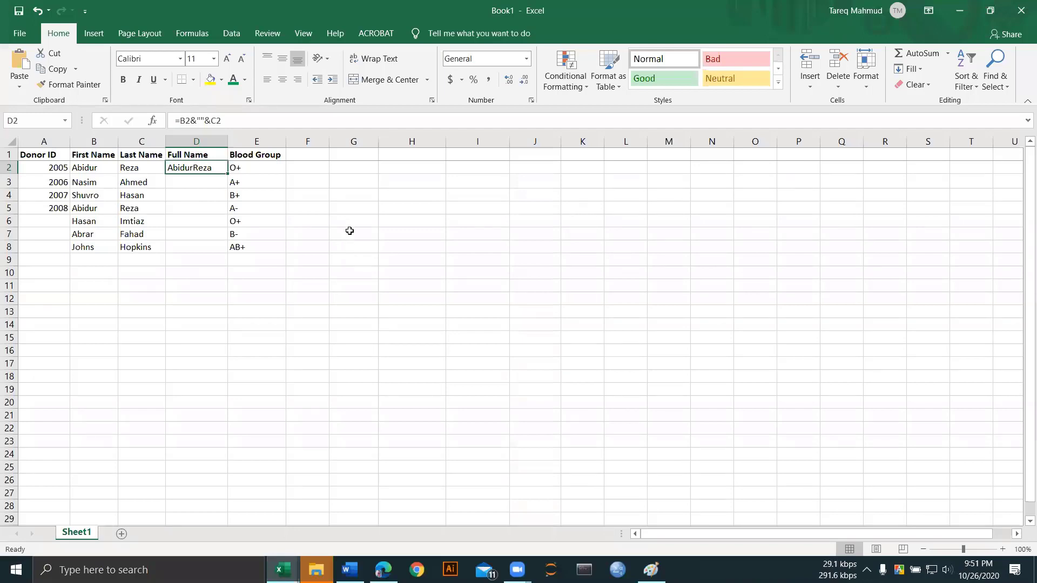
Step: Add a space between the quotation marks in D2's formula, making it =B2&" "&C2, and reopen the formula for review
{"action": "double_click", "coordinate": [193, 169]}
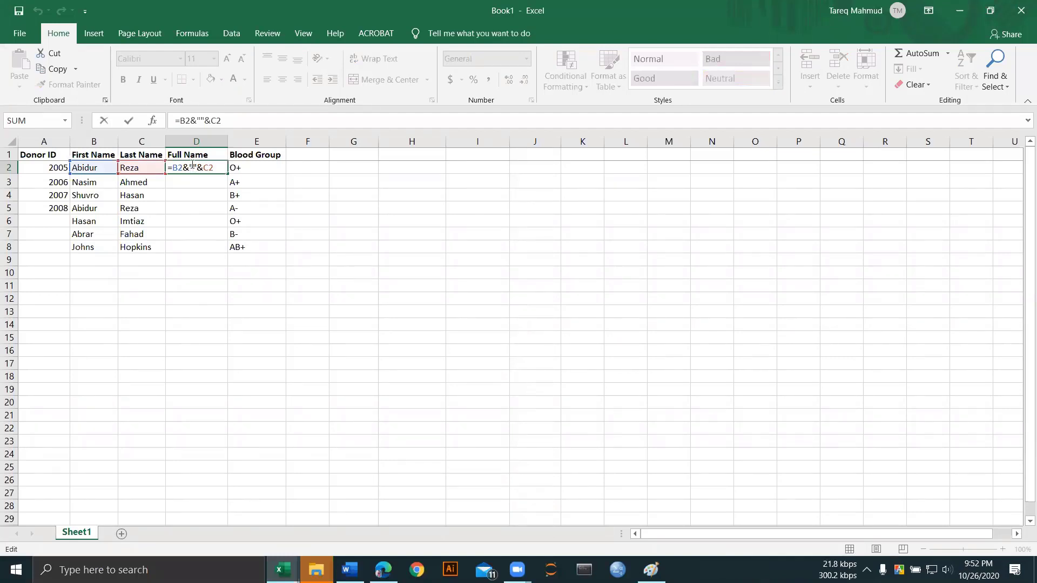
{"action": "left_click", "coordinate": [194, 165]}
{"action": "key", "text": "Return"}
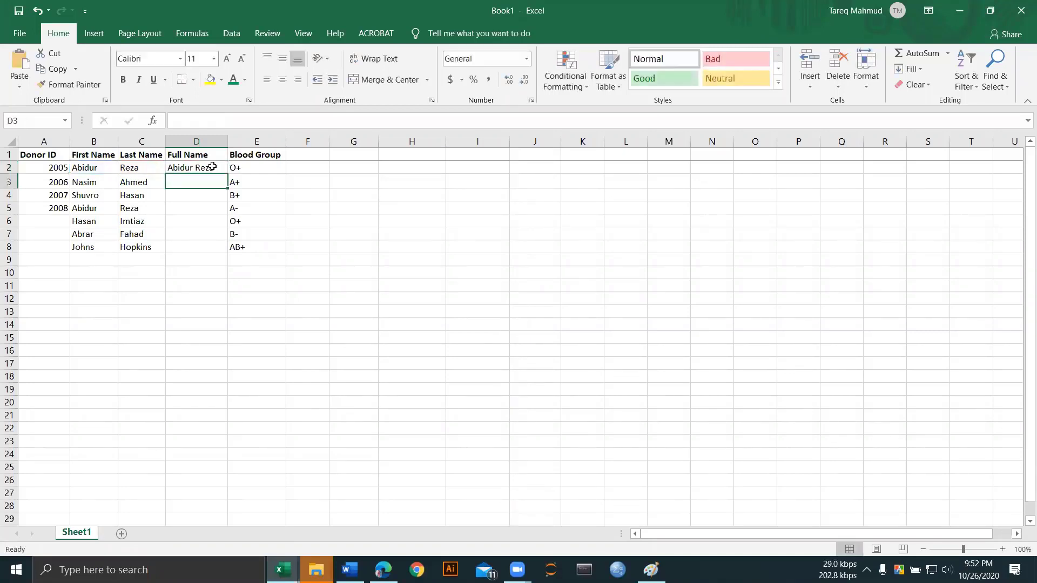
{"action": "left_click", "coordinate": [196, 169]}
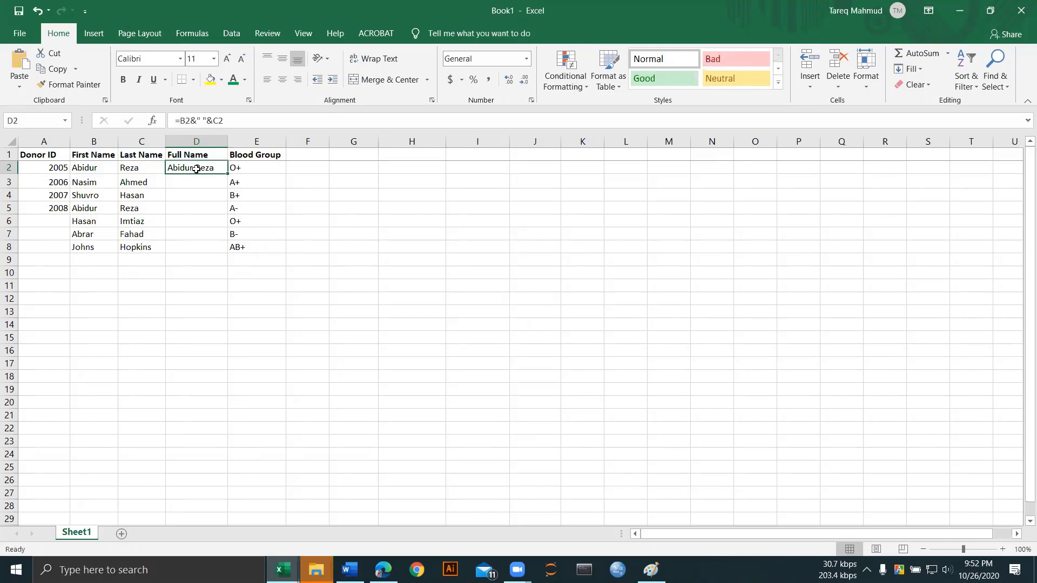
{"action": "double_click", "coordinate": [196, 169]}
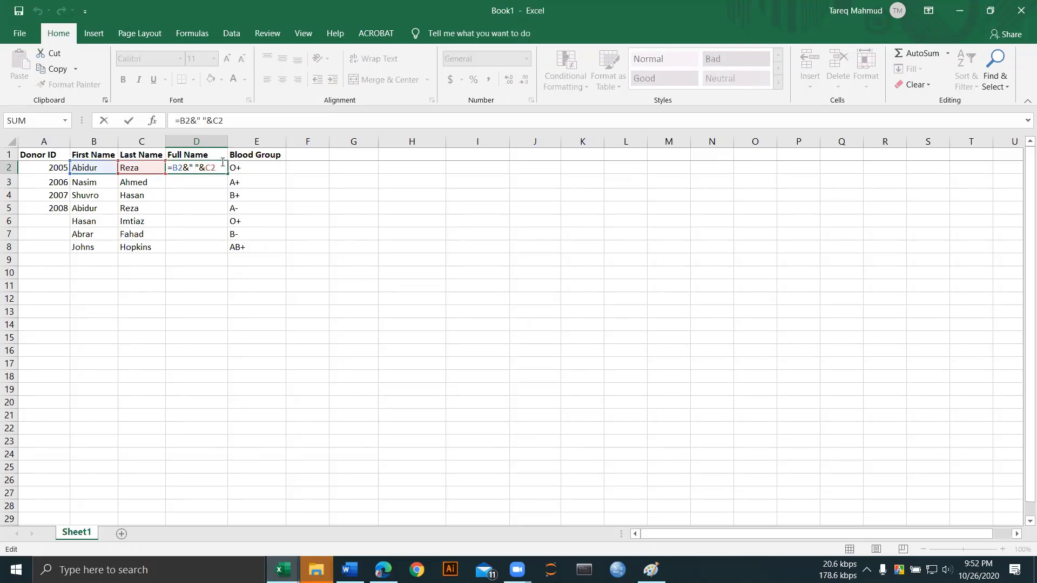
Step: Replace the space in D2's name-joining formula with a plus sign, making it =B2&"+"&C2, and check the cell
{"action": "key", "text": "BackSpace"}
{"action": "type", "text": "+"}
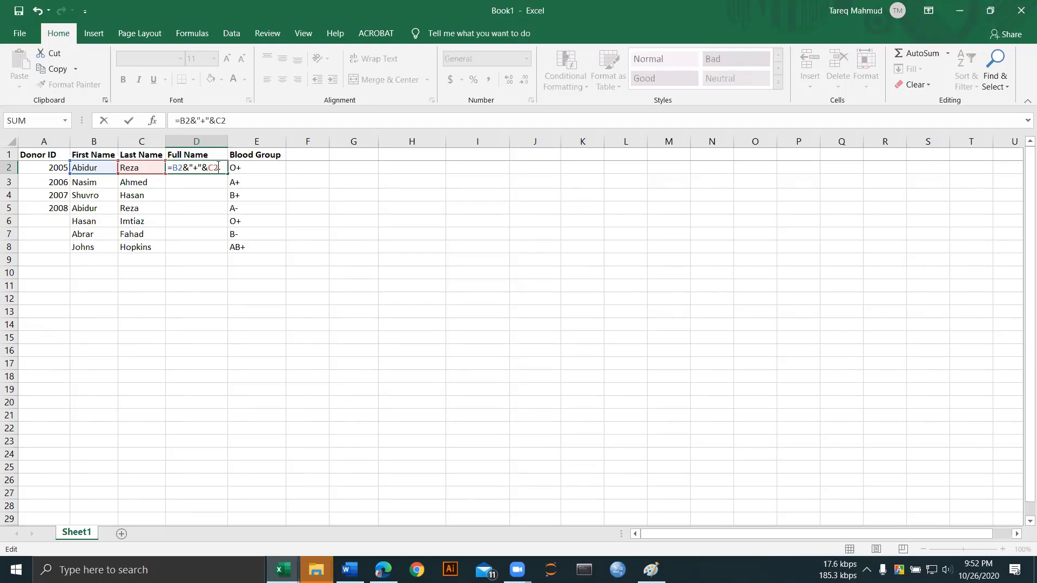
{"action": "key", "text": "Return"}
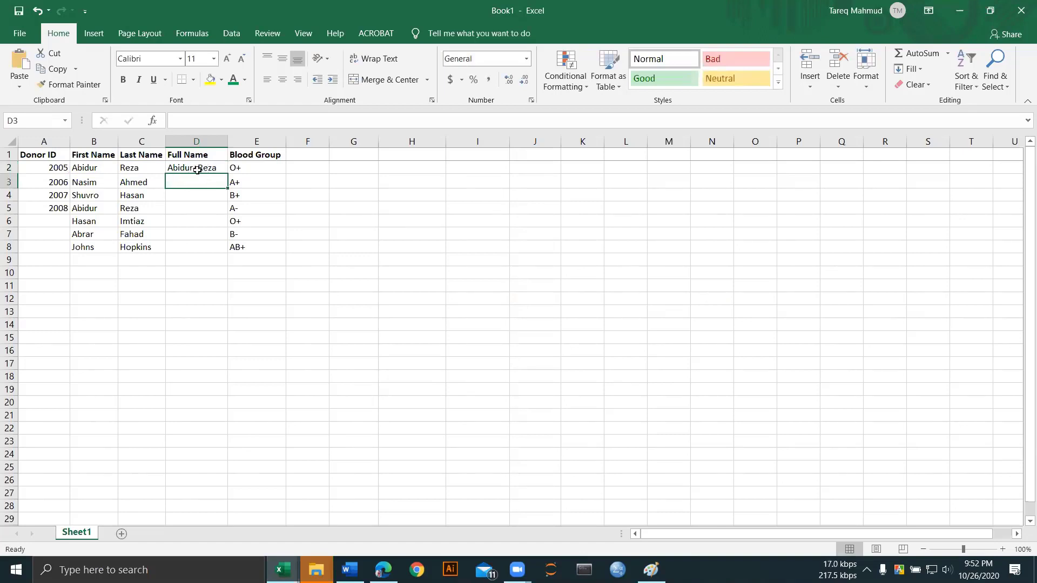
{"action": "left_click", "coordinate": [197, 168]}
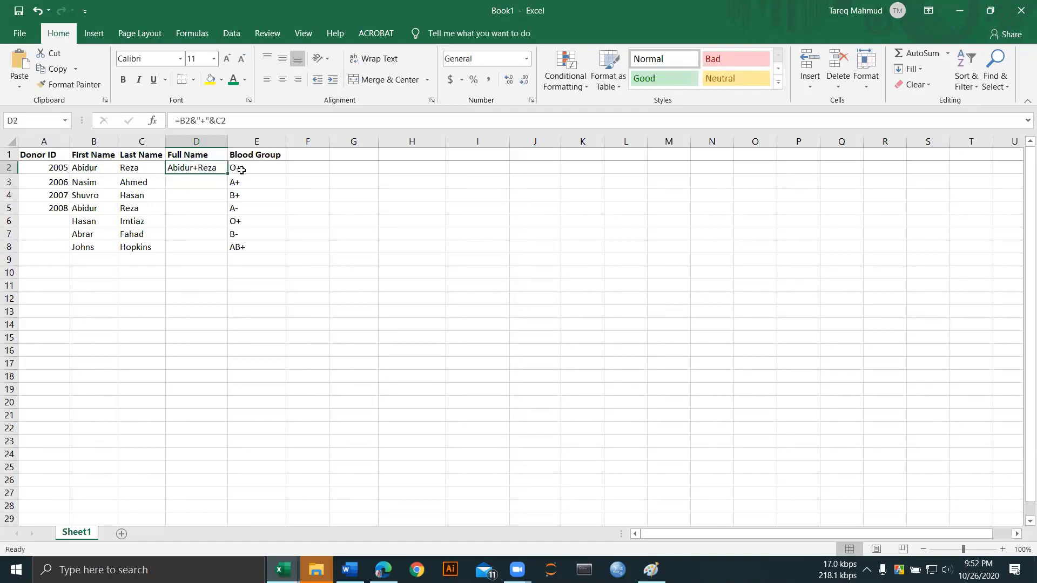
{"action": "left_click", "coordinate": [206, 182]}
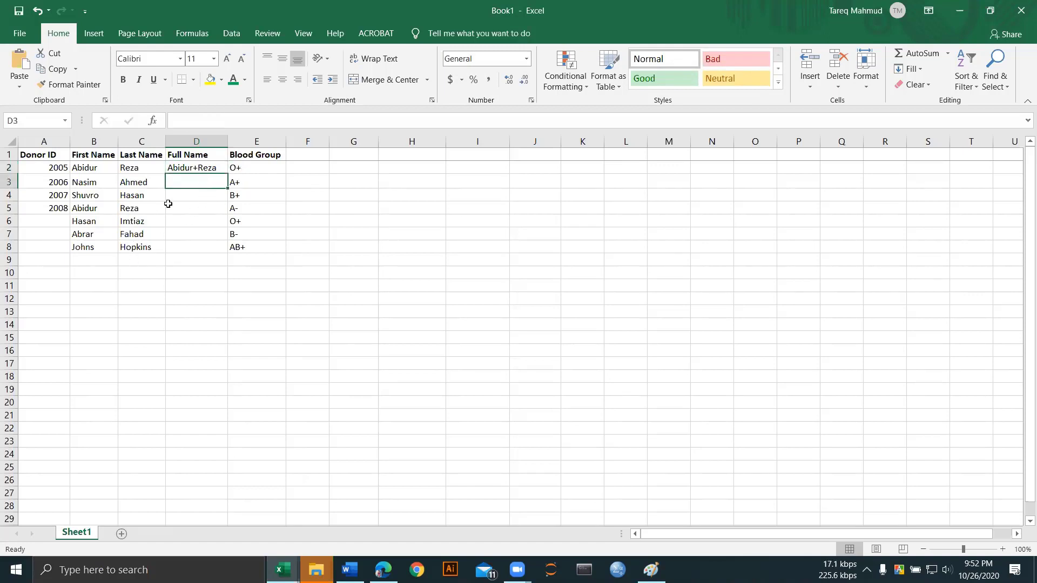
{"action": "left_click", "coordinate": [220, 168]}
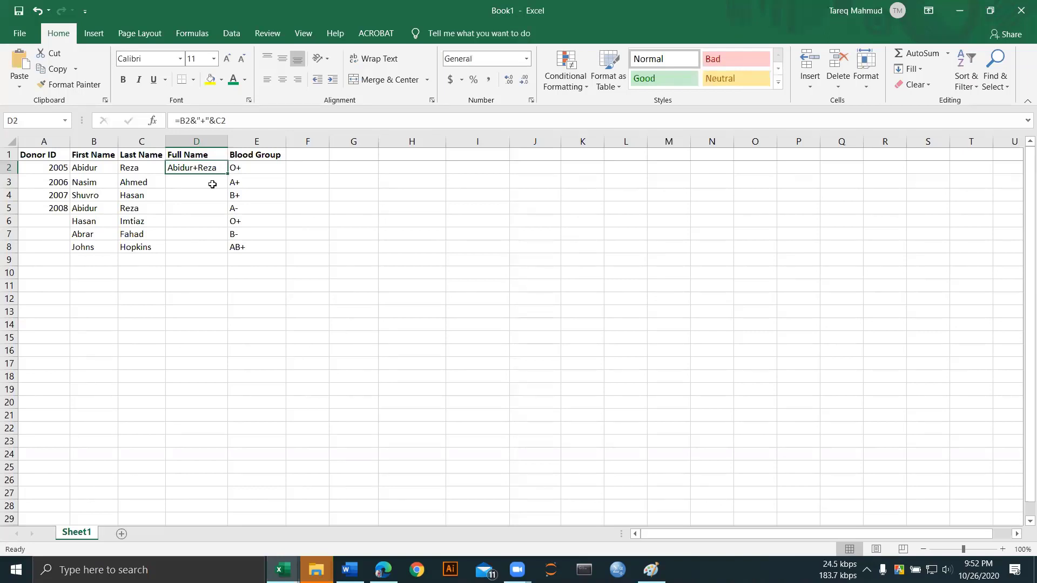
Step: Restore the space between the quotation marks in D2's formula, making it =B2&" "&C2
{"action": "double_click", "coordinate": [203, 169]}
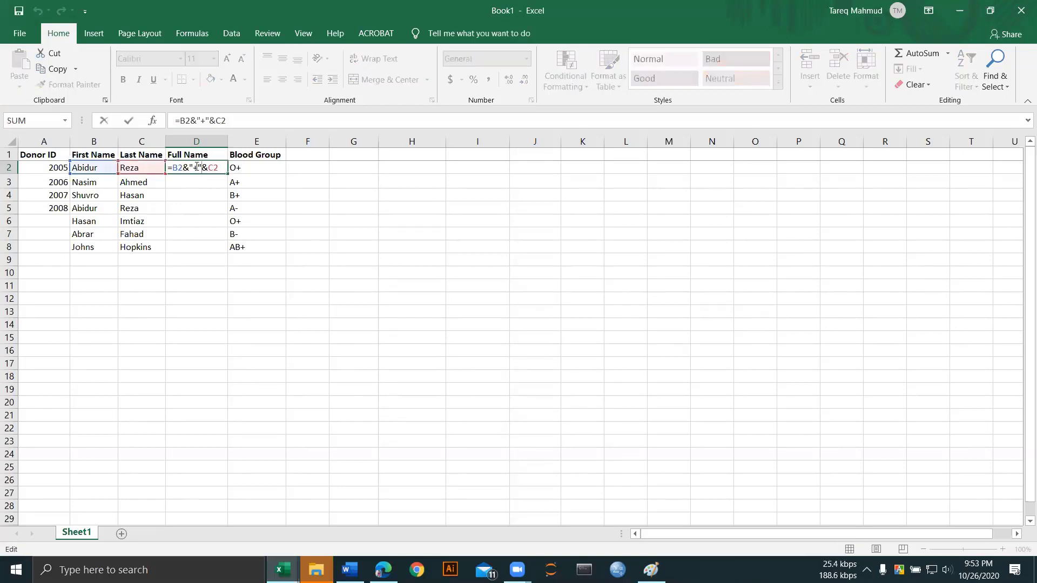
{"action": "key", "text": "BackSpace"}
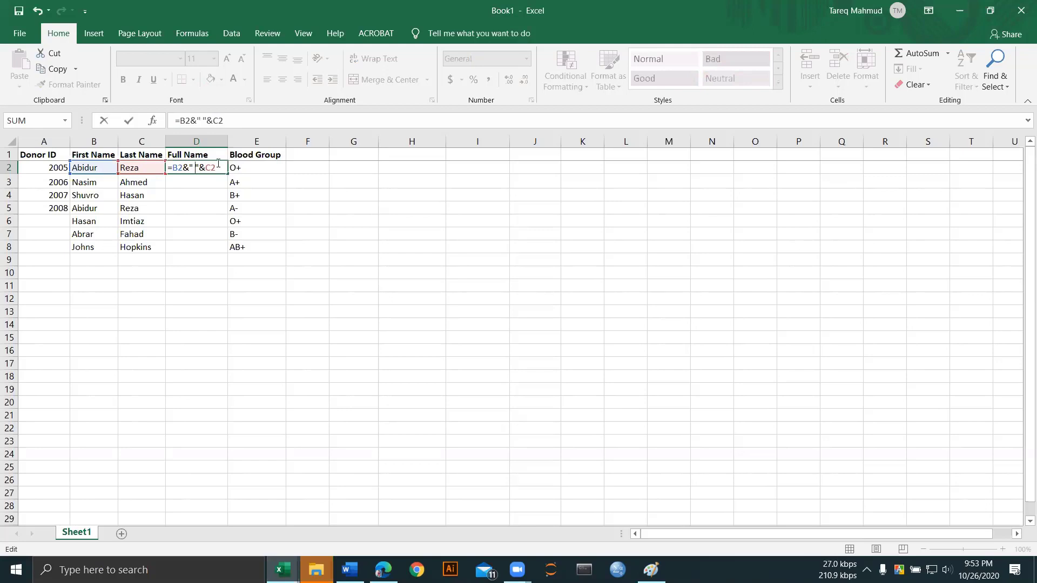
{"action": "key", "text": "Return"}
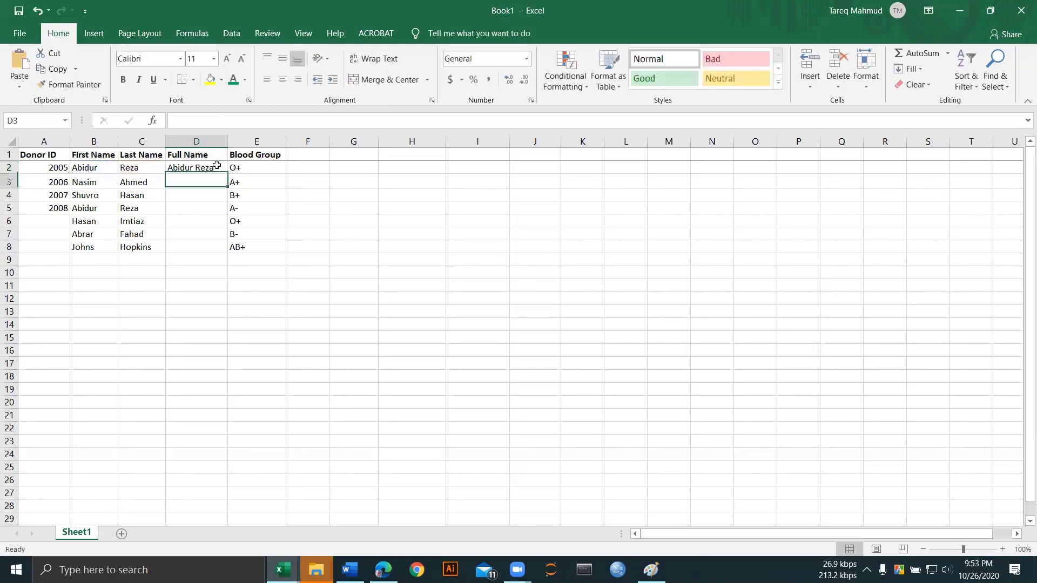
Step: Fill the name-joining formula from D2 down to D8 and check the copied formulas against the first and last names
{"action": "left_click", "coordinate": [215, 166]}
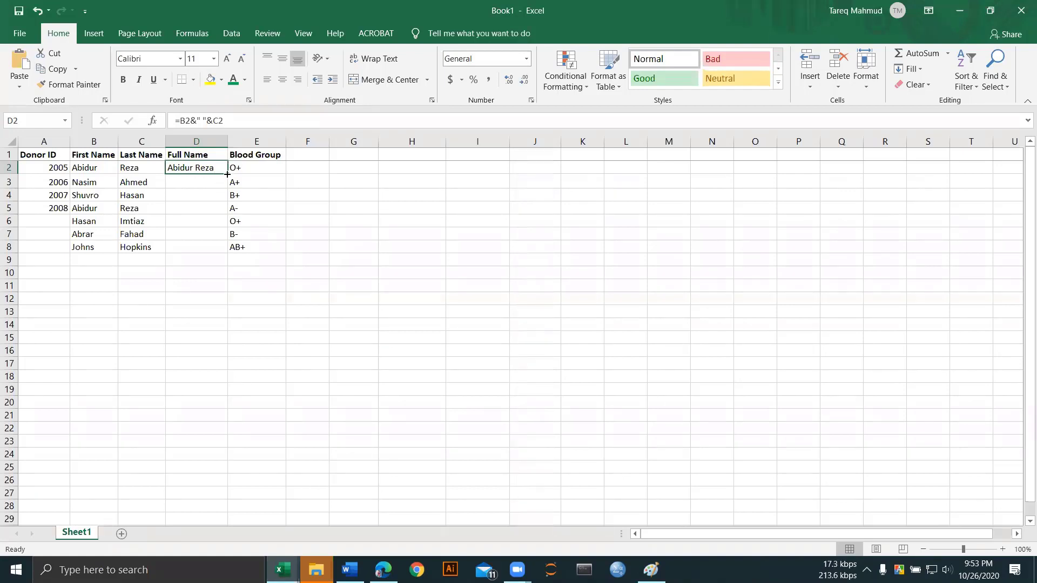
{"action": "left_click_drag", "start_coordinate": [227, 175], "coordinate": [227, 253]}
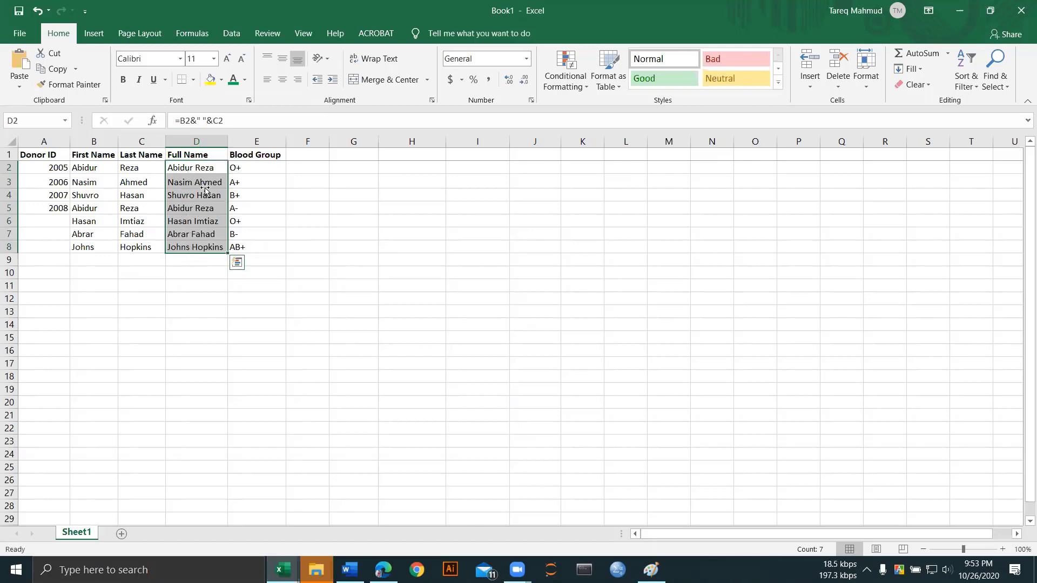
{"action": "left_click", "coordinate": [204, 205]}
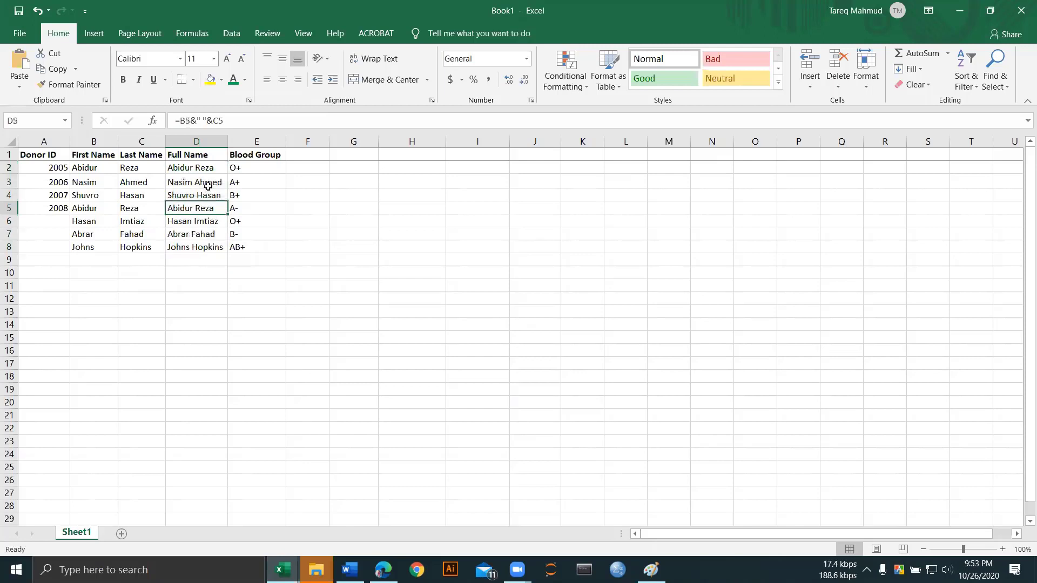
{"action": "left_click", "coordinate": [208, 184]}
{"action": "left_click", "coordinate": [207, 236]}
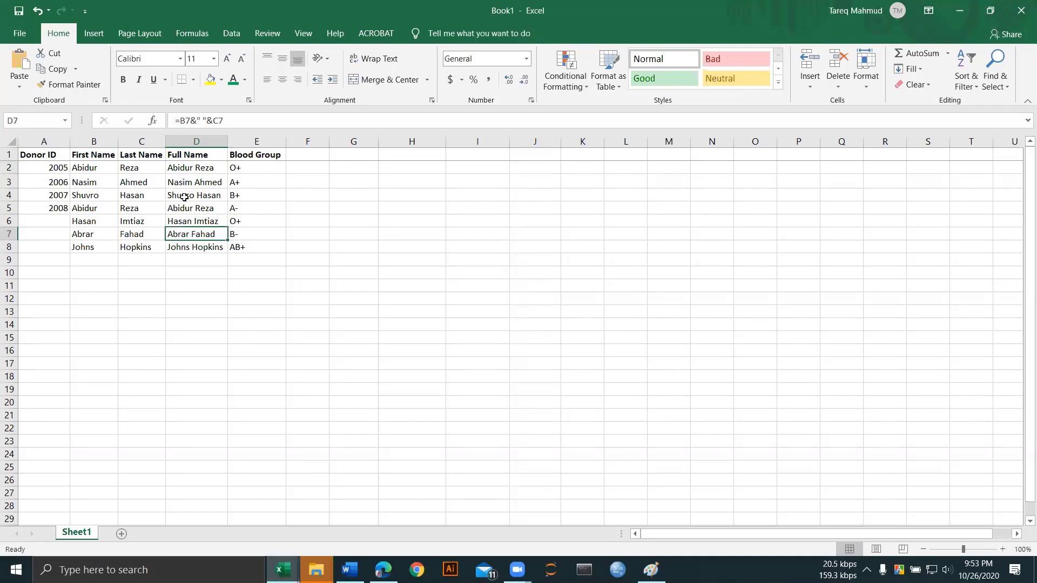
{"action": "left_click", "coordinate": [138, 167]}
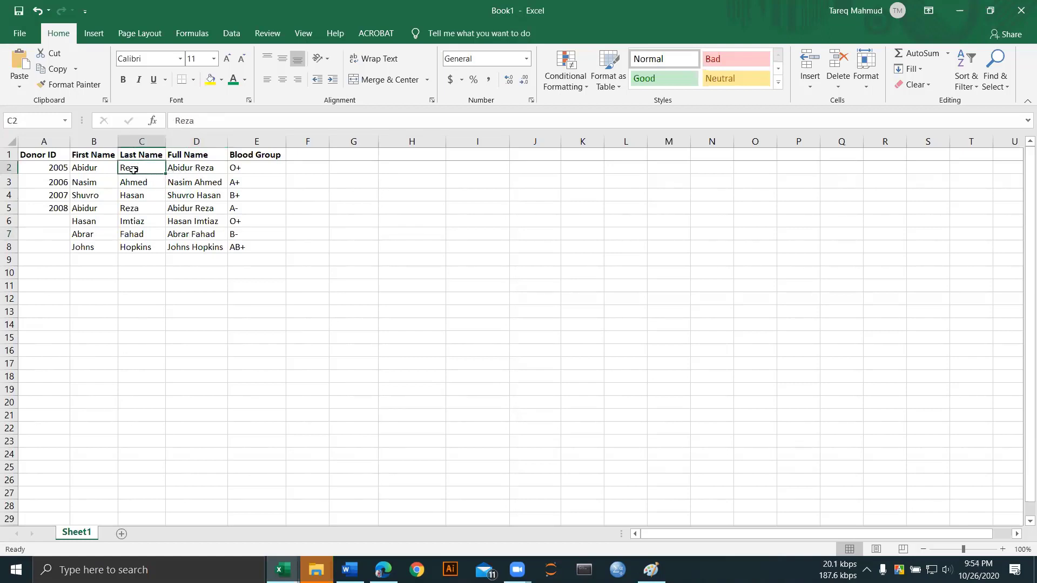
{"action": "left_click", "coordinate": [94, 167]}
{"action": "left_click", "coordinate": [130, 170]}
{"action": "left_click", "coordinate": [200, 168]}
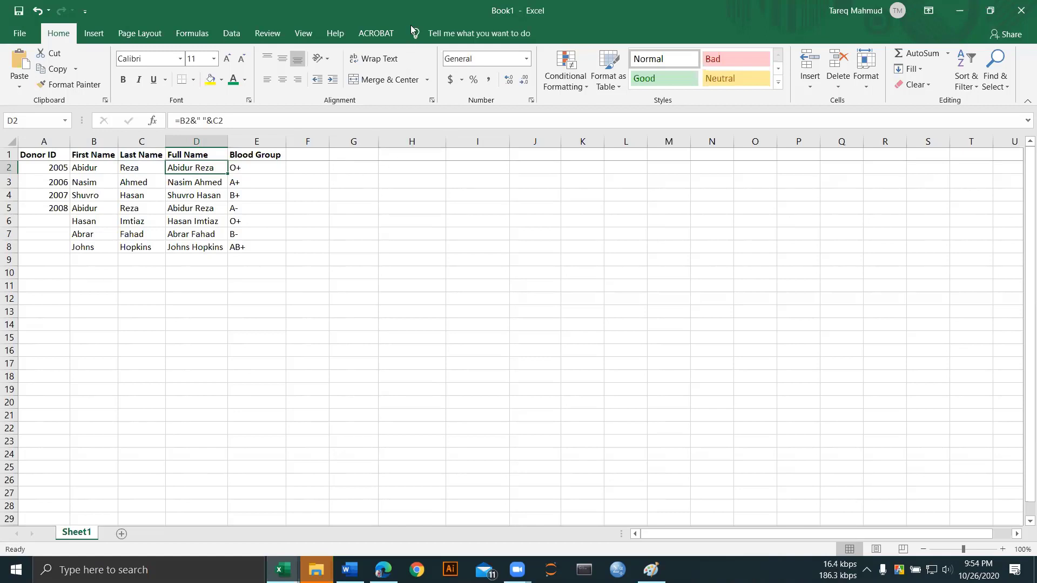
{"action": "left_click", "coordinate": [332, 171]}
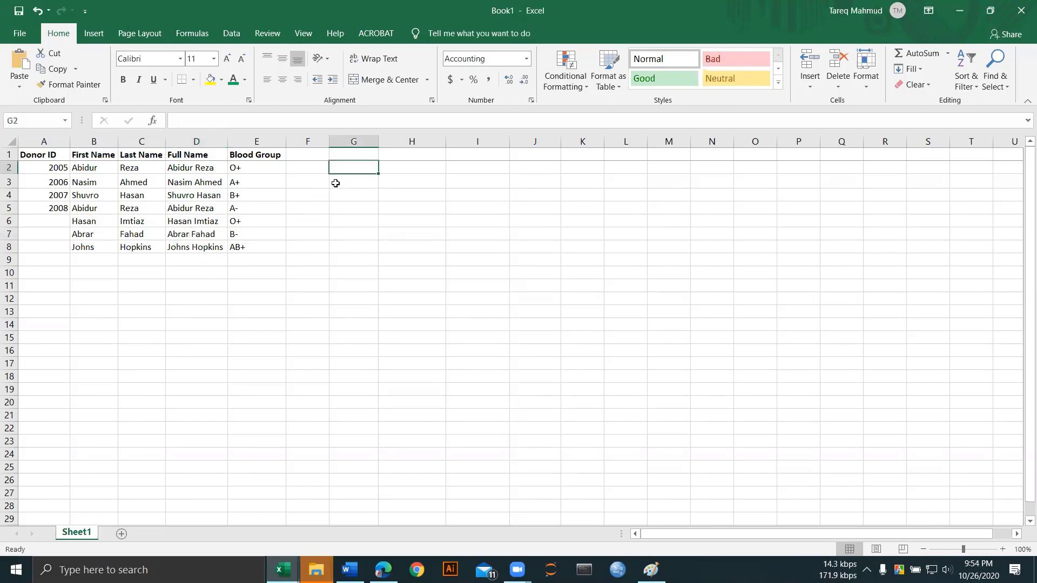
{"action": "left_click", "coordinate": [320, 184]}
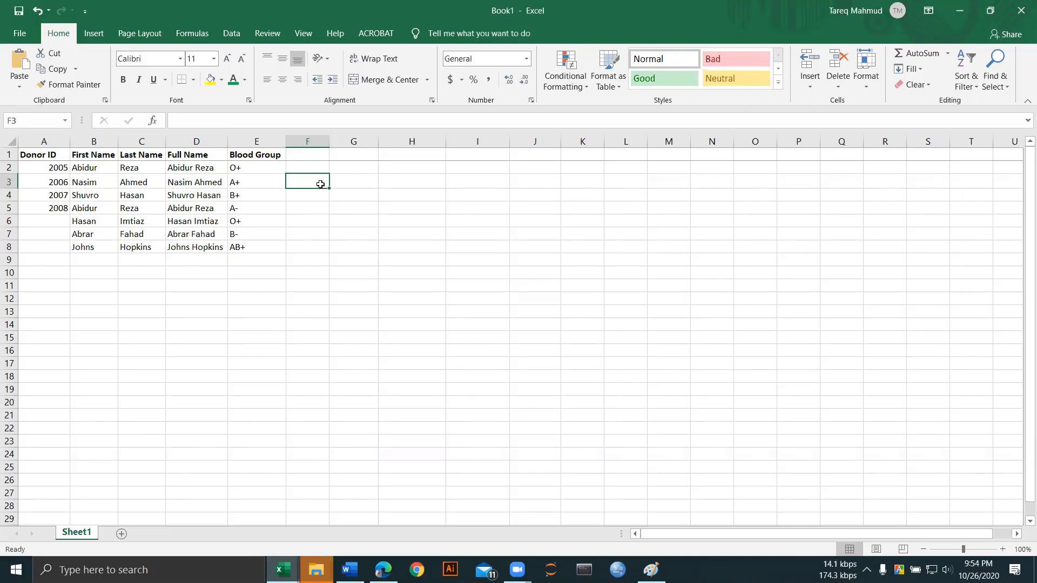
{"action": "type", "text": "Your "}
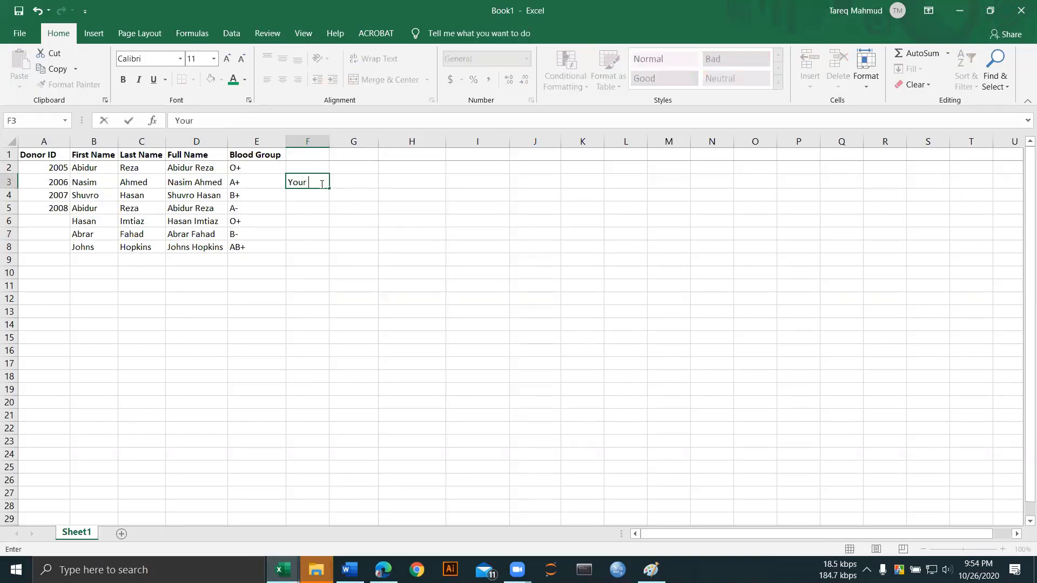
{"action": "type", "text": "Name(As Ce"}
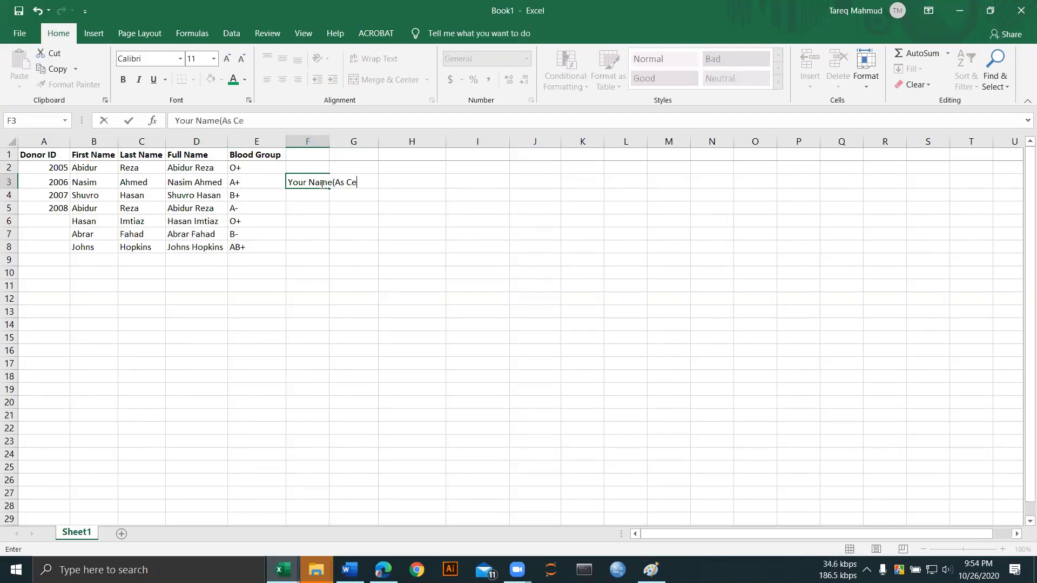
{"action": "type", "text": "rtificat"}
{"action": "key", "text": "BackSpace"}
{"action": "key", "text": "BackSpace"}
{"action": "key", "text": "BackSpace"}
{"action": "key", "text": "BackSpace"}
{"action": "key", "text": "BackSpace"}
{"action": "key", "text": "BackSpace"}
{"action": "key", "text": "BackSpace"}
{"action": "key", "text": "BackSpace"}
{"action": "key", "text": "BackSpace"}
{"action": "key", "text": "BackSpace"}
{"action": "key", "text": "BackSpace"}
{"action": "key", "text": "BackSpace"}
{"action": "key", "text": "BackSpace"}
{"action": "key", "text": "BackSpace"}
{"action": "key", "text": "BackSpace"}
{"action": "key", "text": "BackSpace"}
{"action": "key", "text": "BackSpace"}
{"action": "key", "text": "BackSpace"}
{"action": "key", "text": "BackSpace"}
{"action": "key", "text": "BackSpace"}
{"action": "key", "text": "BackSpace"}
{"action": "key", "text": "BackSpace"}
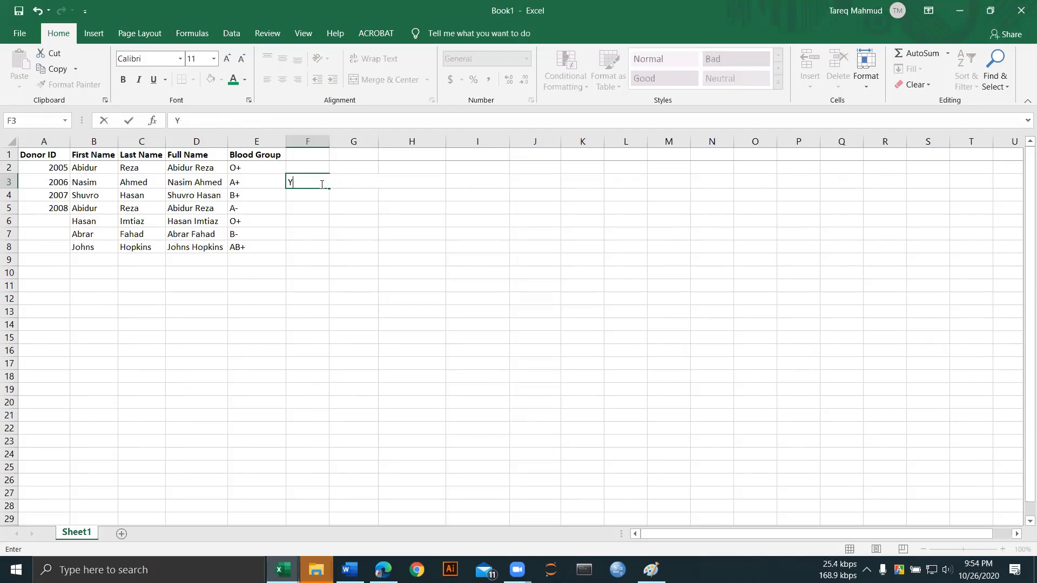
{"action": "left_click", "coordinate": [332, 200]}
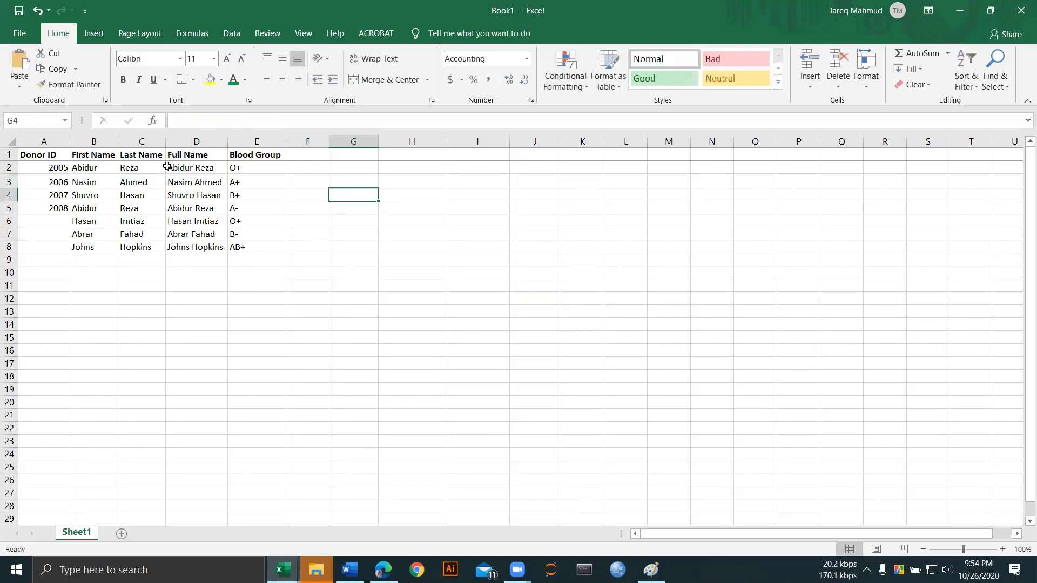
Step: Insert a blank row above the header row of the donor table
{"action": "left_click", "coordinate": [9, 155]}
{"action": "right_click", "coordinate": [9, 155]}
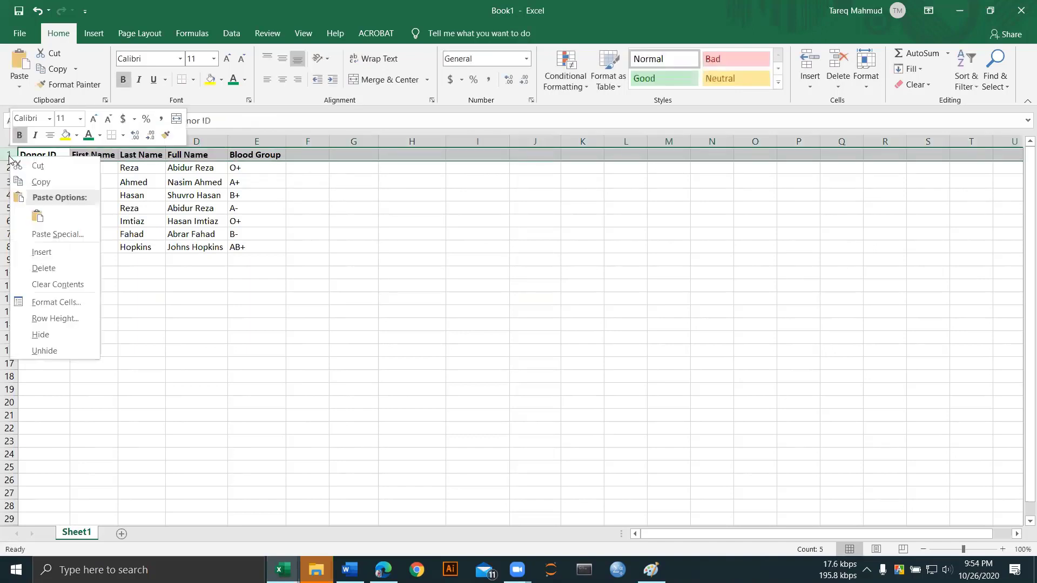
{"action": "left_click", "coordinate": [41, 251]}
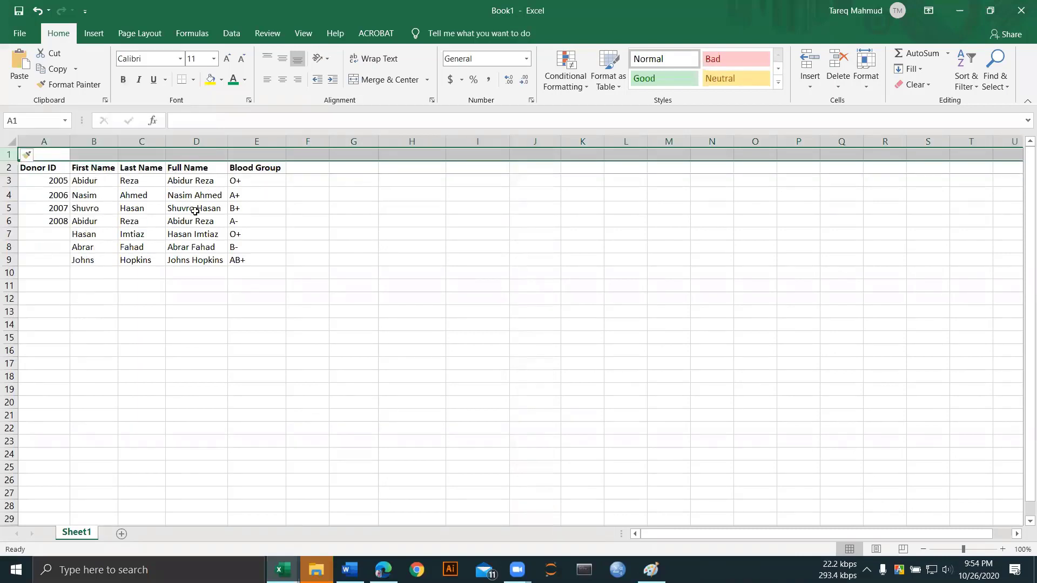
{"action": "left_click", "coordinate": [307, 211]}
Step: Enter the title "Blood Donor Database" in cell A1
{"action": "left_click", "coordinate": [54, 156]}
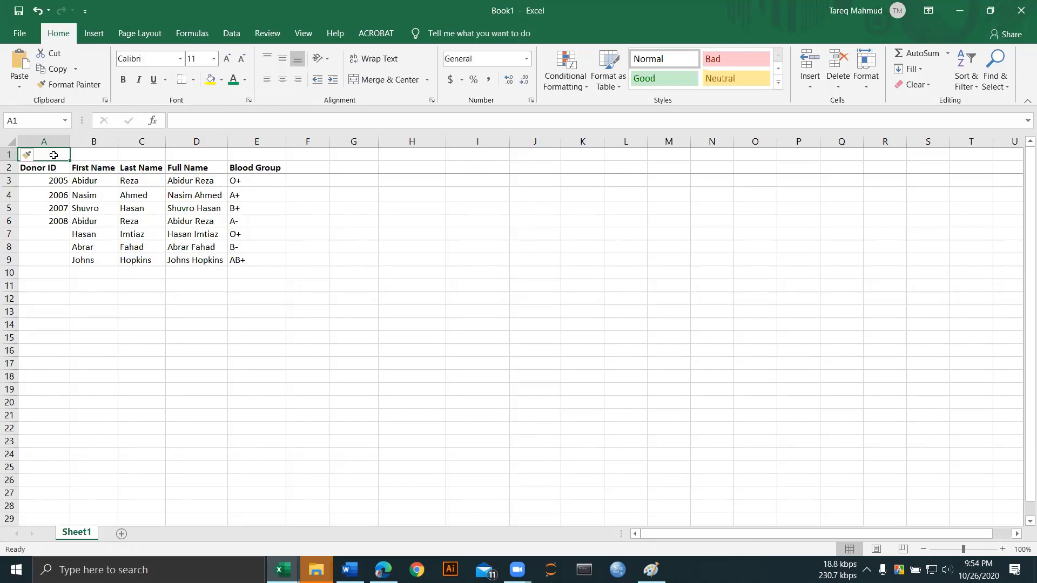
{"action": "type", "text": "Blod"}
{"action": "key", "text": "BackSpace"}
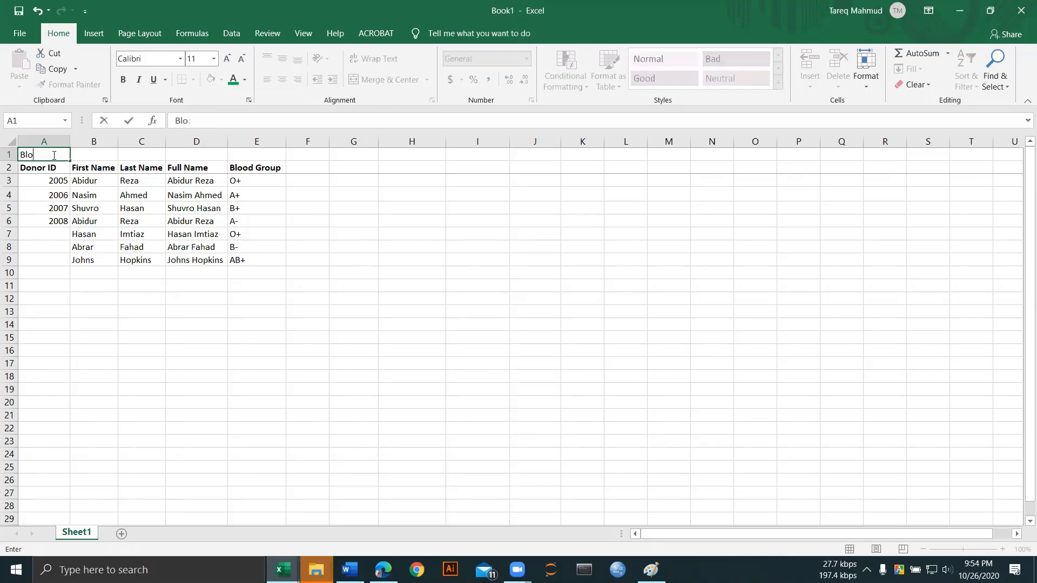
{"action": "type", "text": "od Donor D"}
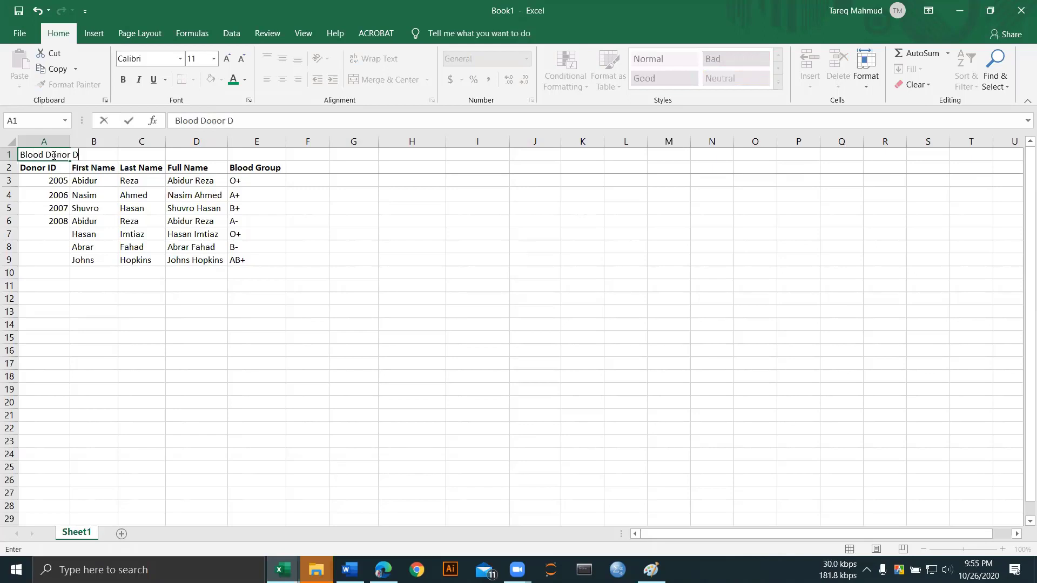
{"action": "type", "text": "atabase"}
{"action": "left_click", "coordinate": [125, 158]}
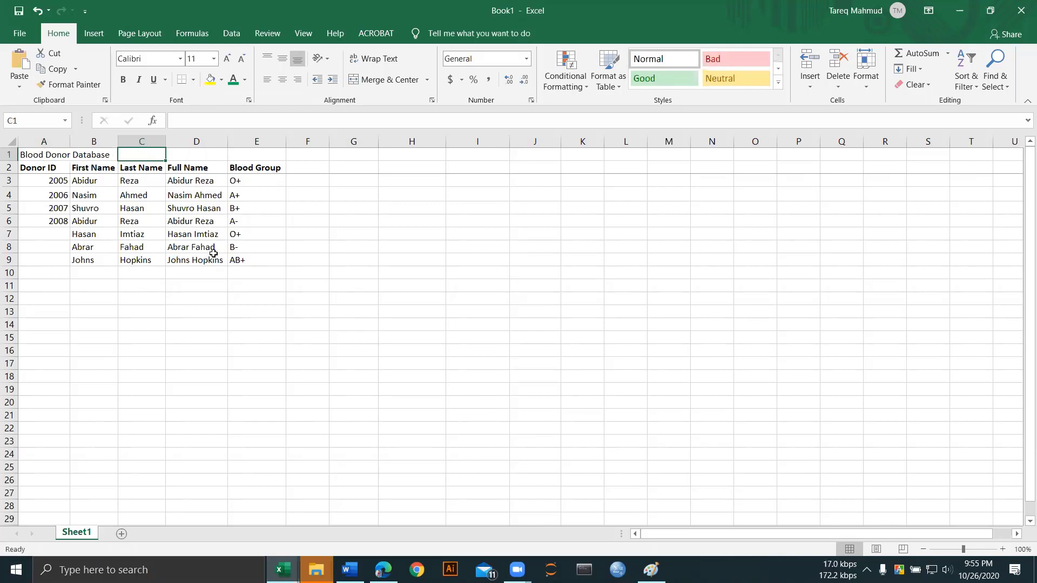
Step: Examine which columns the donor table spans and the row 1 cells above them, from A1 to E1
{"action": "left_click", "coordinate": [43, 141]}
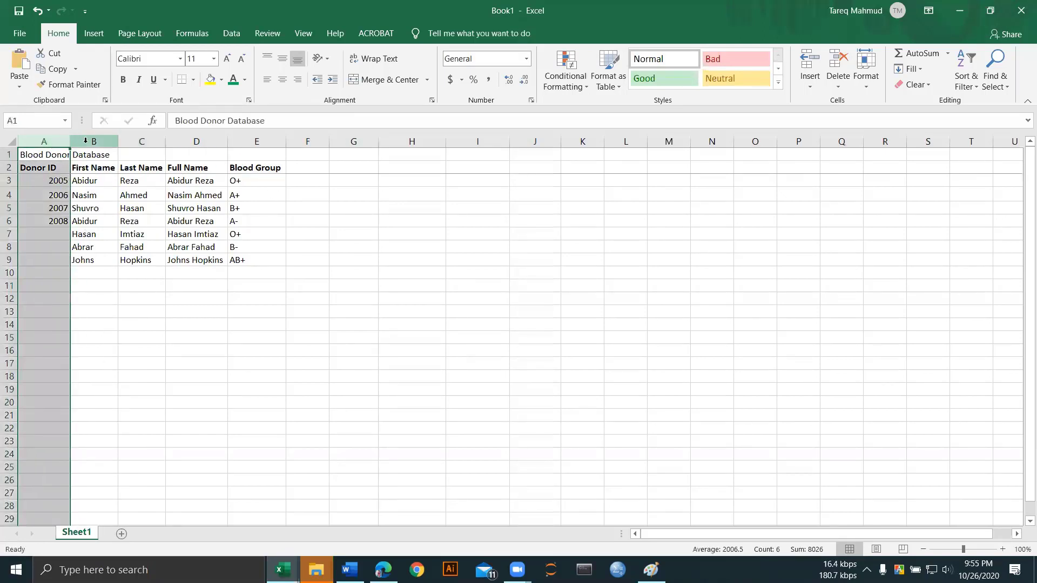
{"action": "left_click", "coordinate": [87, 141]}
{"action": "left_click", "coordinate": [137, 140]}
{"action": "left_click", "coordinate": [190, 140]}
{"action": "left_click", "coordinate": [253, 141]}
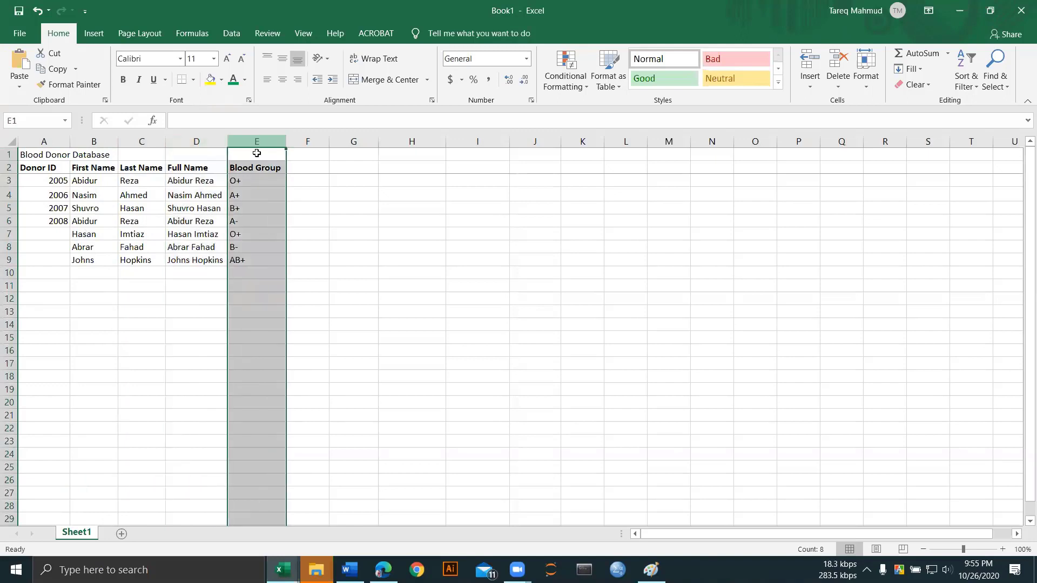
{"action": "left_click", "coordinate": [125, 248]}
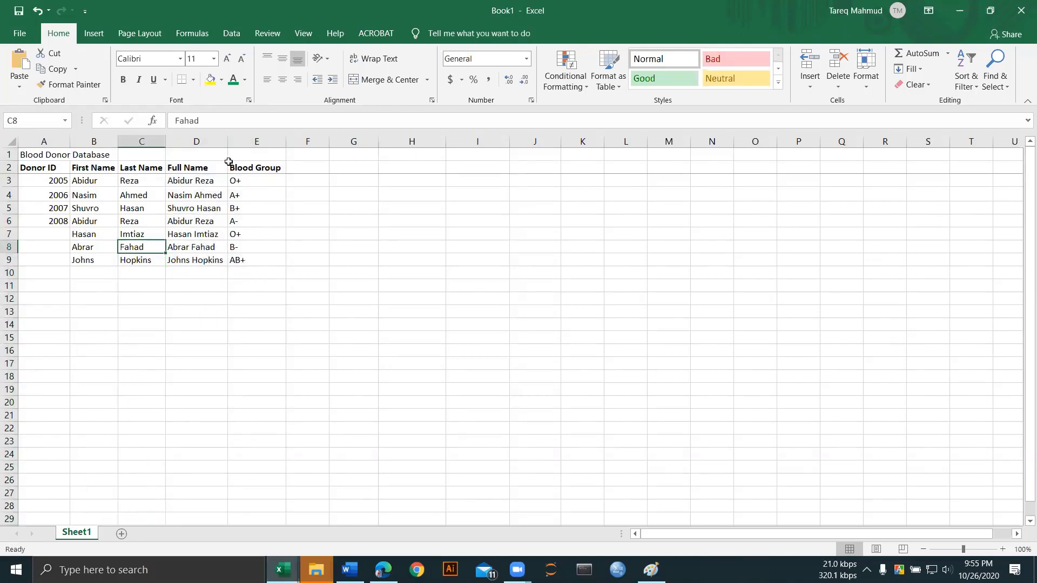
{"action": "left_click", "coordinate": [44, 155]}
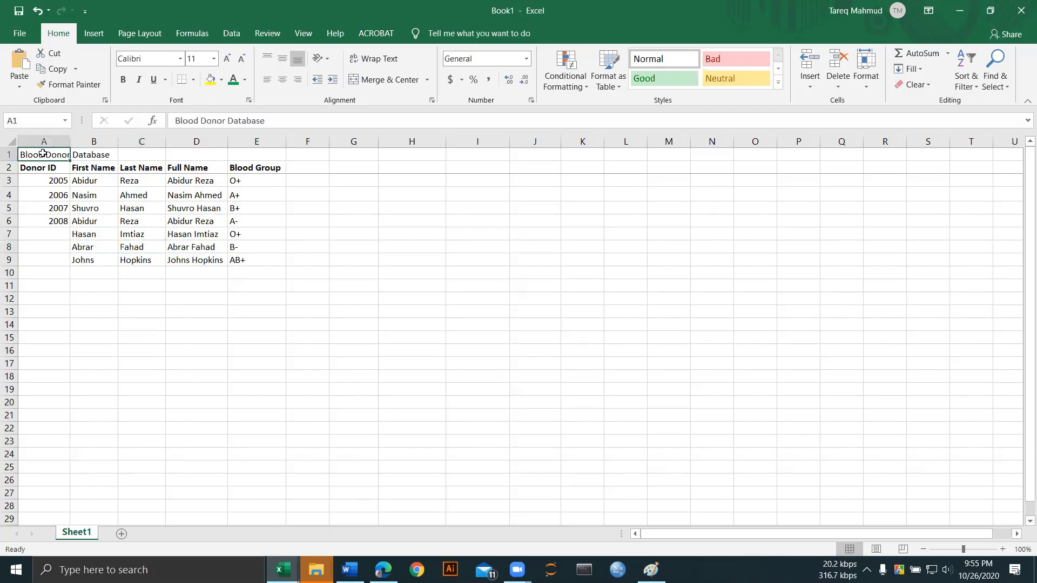
{"action": "left_click", "coordinate": [81, 156]}
{"action": "left_click", "coordinate": [139, 156]}
{"action": "left_click", "coordinate": [213, 157]}
{"action": "left_click", "coordinate": [253, 152]}
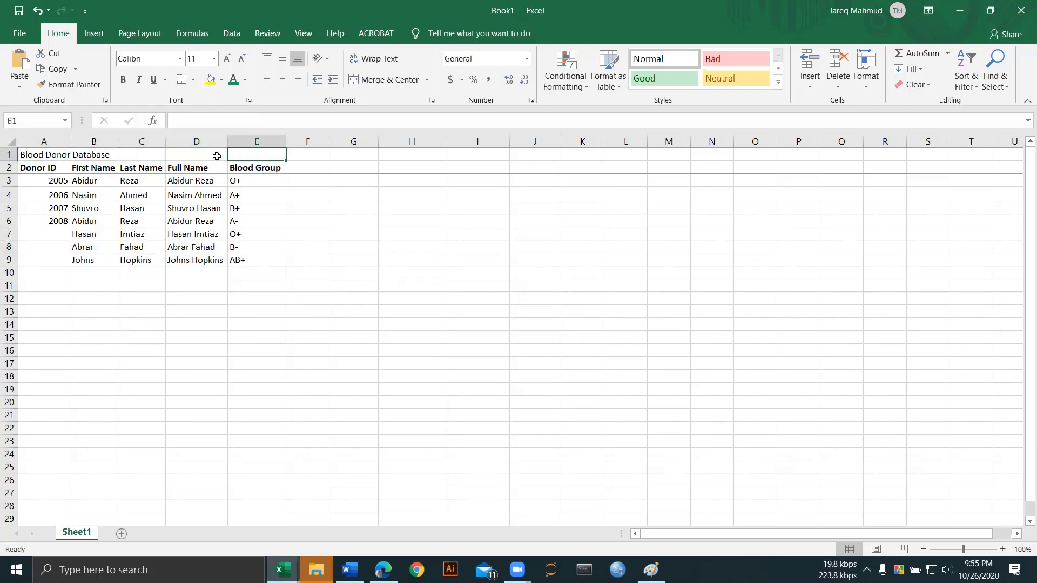
{"action": "left_click", "coordinate": [161, 155]}
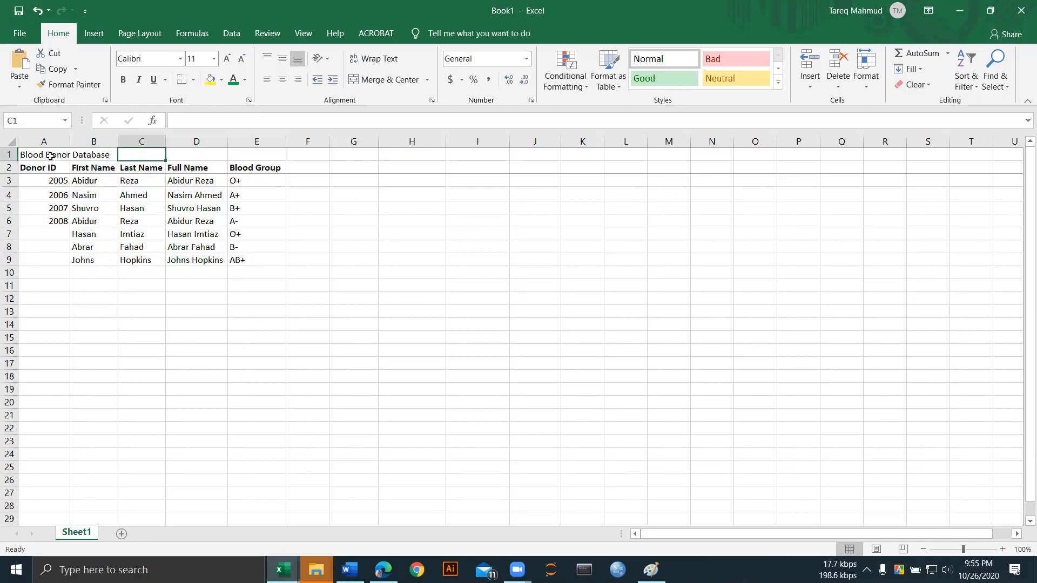
Step: Merge and center the title across cells A1 to E1 above the donor table
{"action": "left_click_drag", "start_coordinate": [48, 155], "coordinate": [240, 156]}
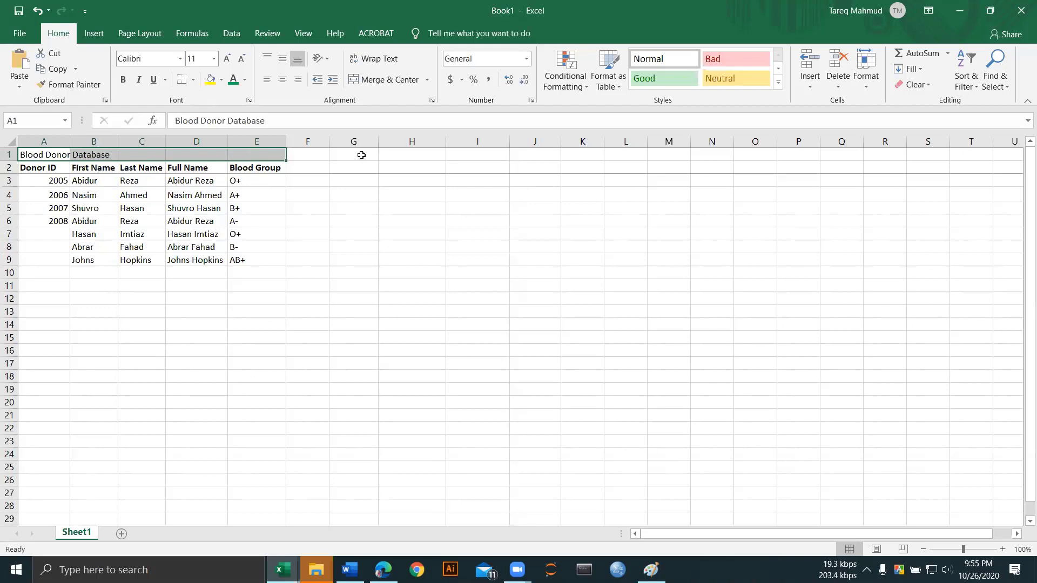
{"action": "left_click", "coordinate": [377, 82]}
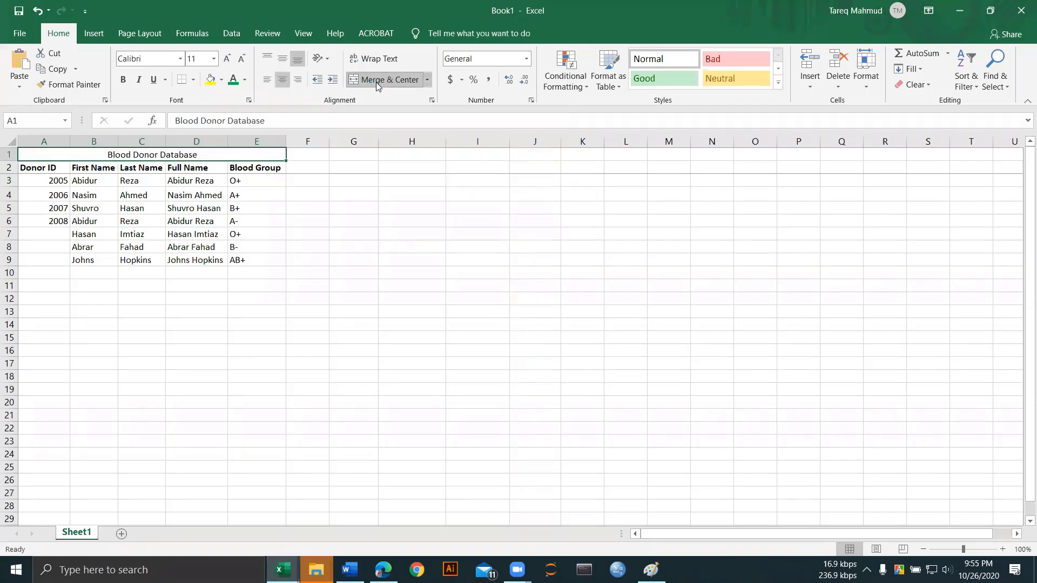
{"action": "left_click", "coordinate": [308, 218]}
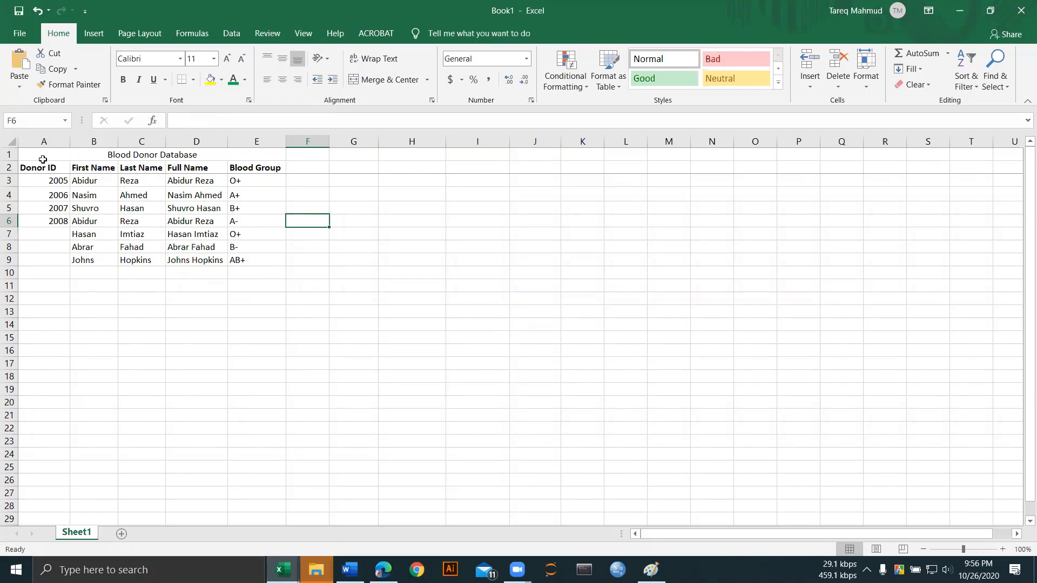
Step: Make the "Blood Donor Database" title in row 1 bold
{"action": "left_click", "coordinate": [12, 158]}
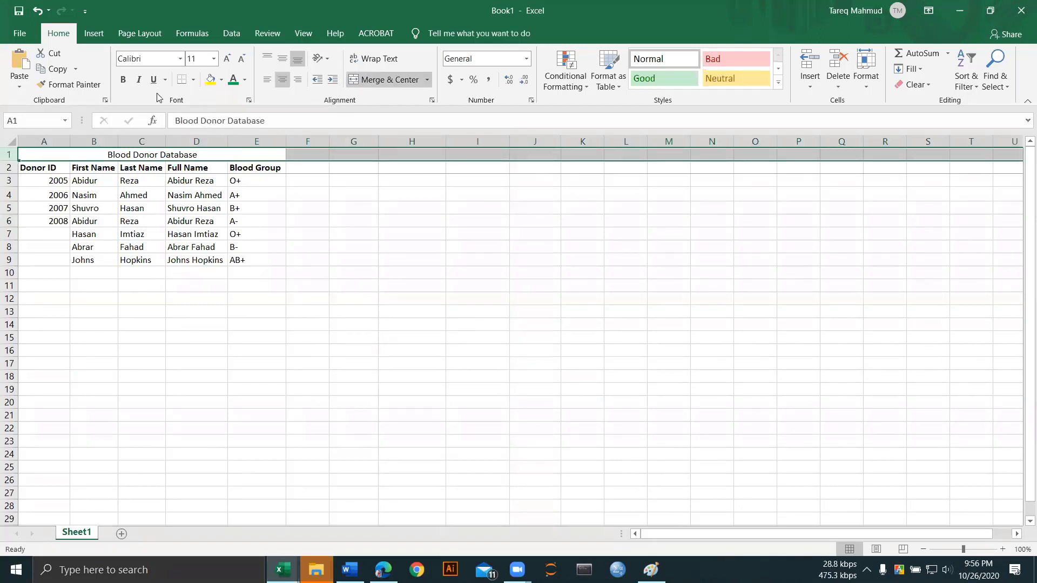
{"action": "left_click", "coordinate": [125, 86]}
{"action": "left_click", "coordinate": [268, 196]}
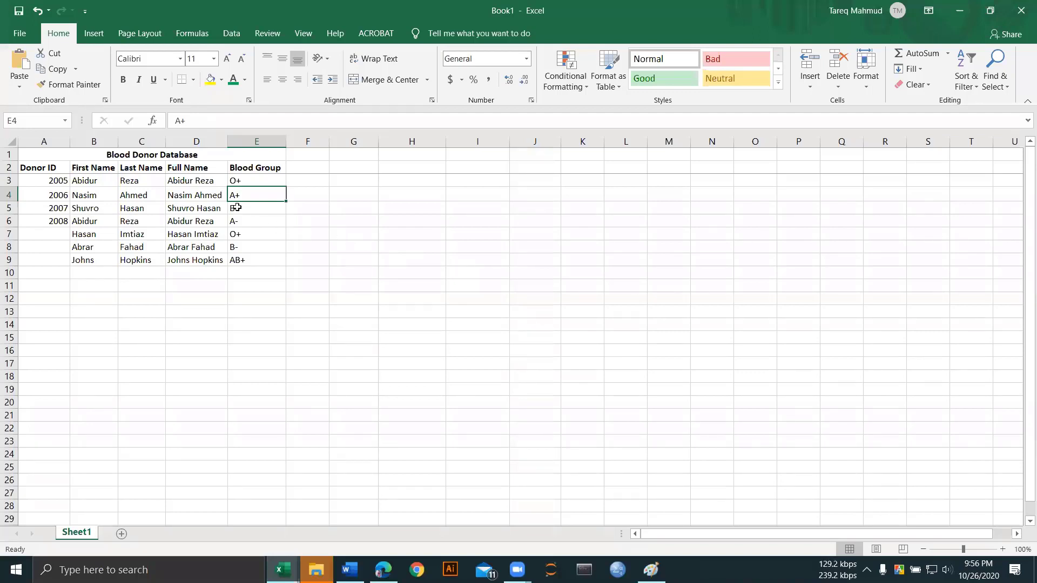
{"action": "left_click", "coordinate": [198, 142]}
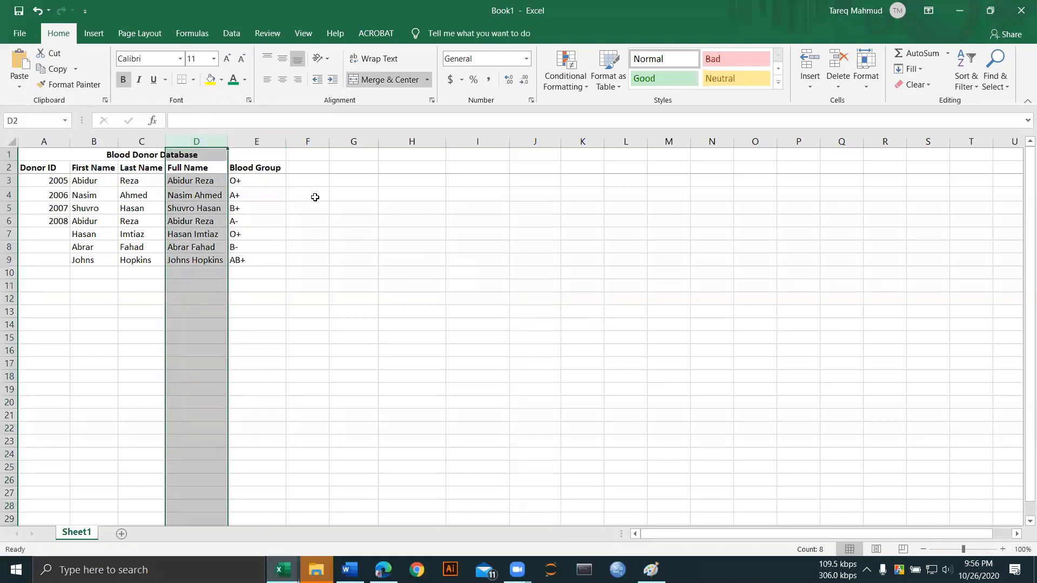
{"action": "left_click", "coordinate": [312, 33]}
{"action": "left_click", "coordinate": [452, 69]}
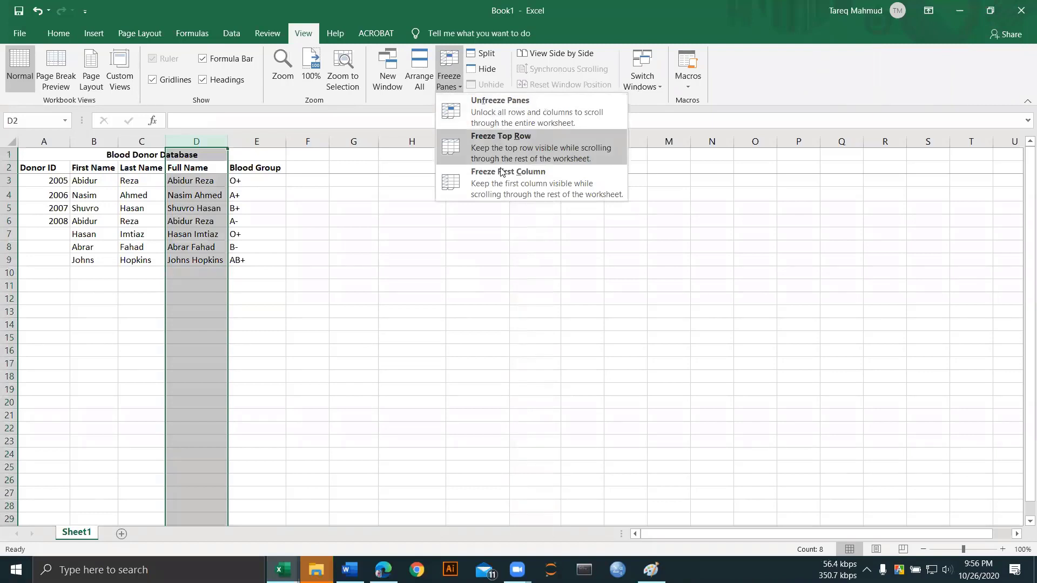
{"action": "left_click", "coordinate": [270, 225]}
{"action": "left_click", "coordinate": [242, 237]}
{"action": "key", "text": "ctrl+shift+Down"}
{"action": "left_click", "coordinate": [241, 237]}
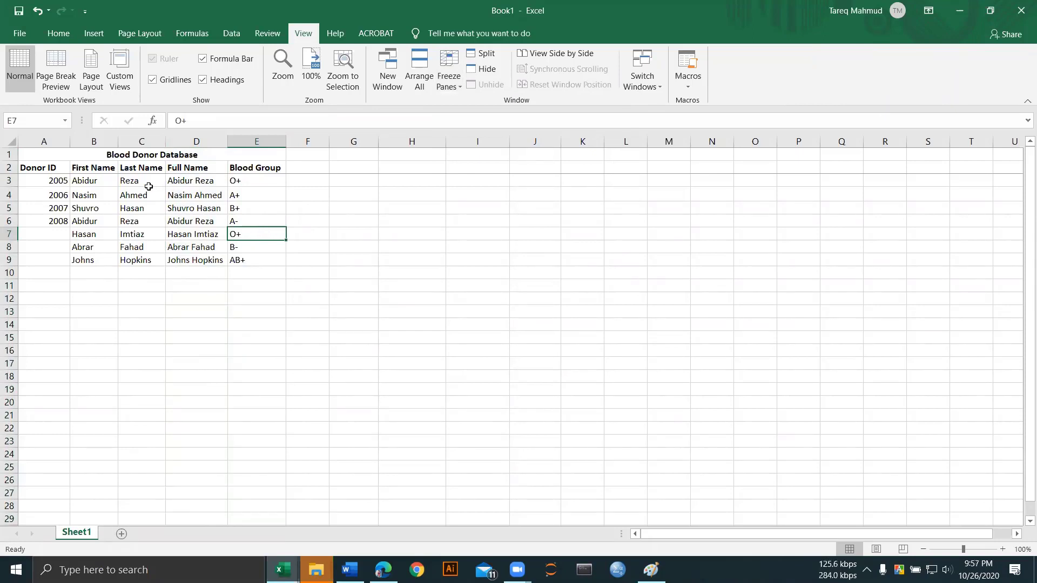
Step: Unfreeze the worksheet's currently frozen panes
{"action": "left_click", "coordinate": [8, 168]}
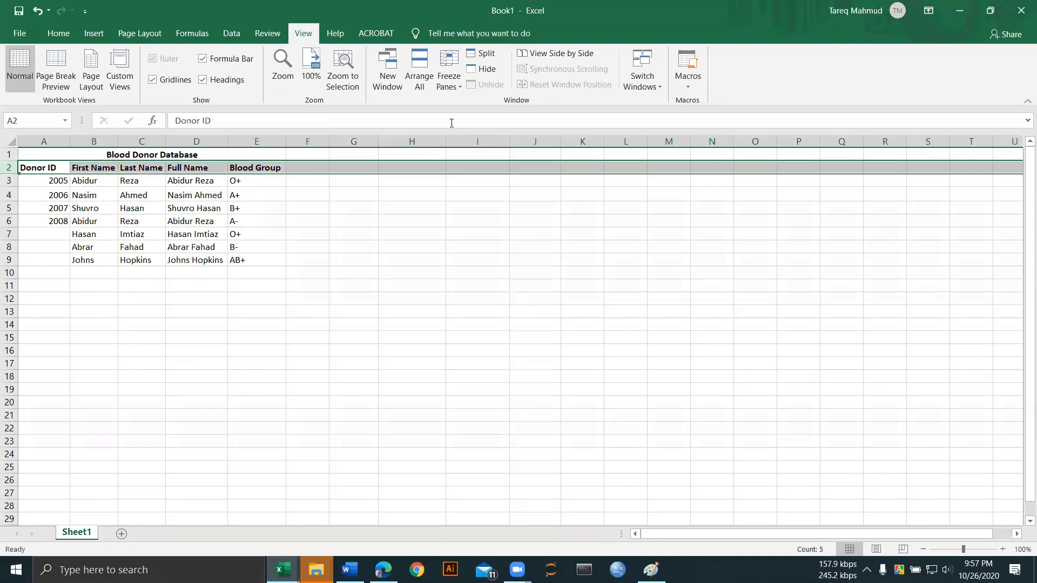
{"action": "left_click", "coordinate": [447, 86]}
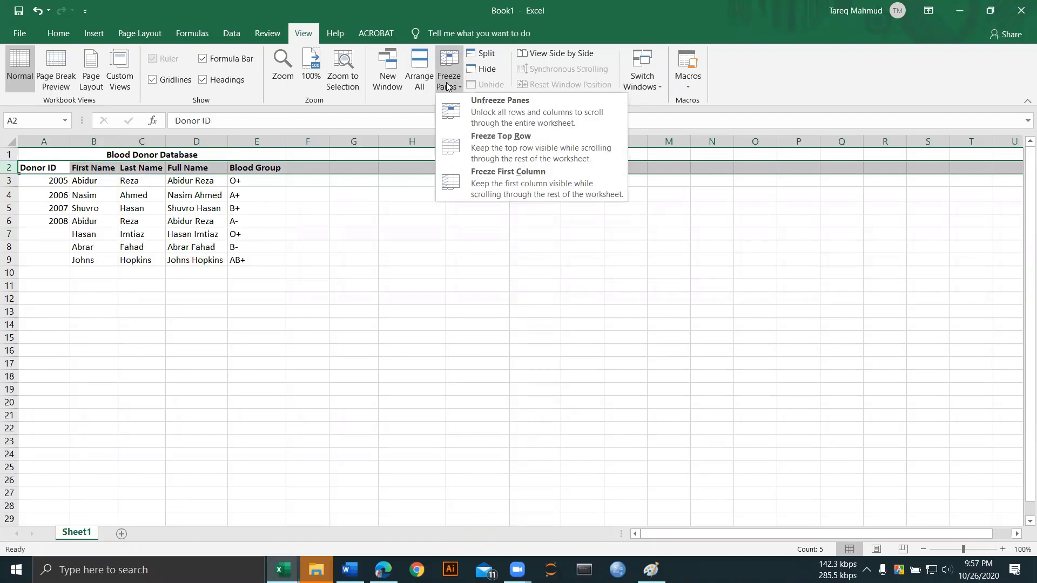
{"action": "left_click", "coordinate": [483, 107]}
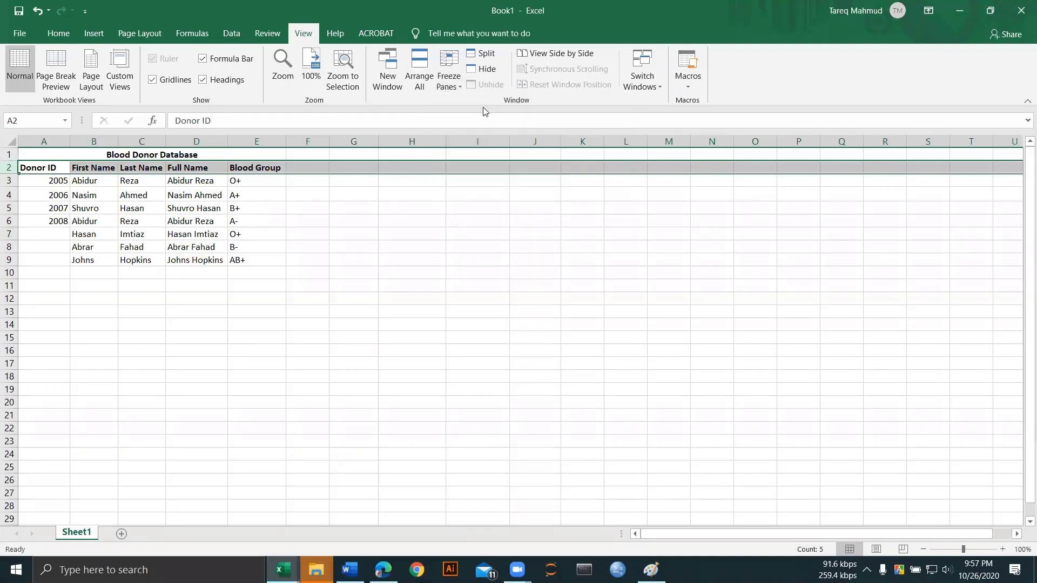
{"action": "left_click", "coordinate": [204, 206]}
Step: Freeze the panes above row 2 and scroll through the sheet to check that the title row stays in place
{"action": "left_click", "coordinate": [9, 167]}
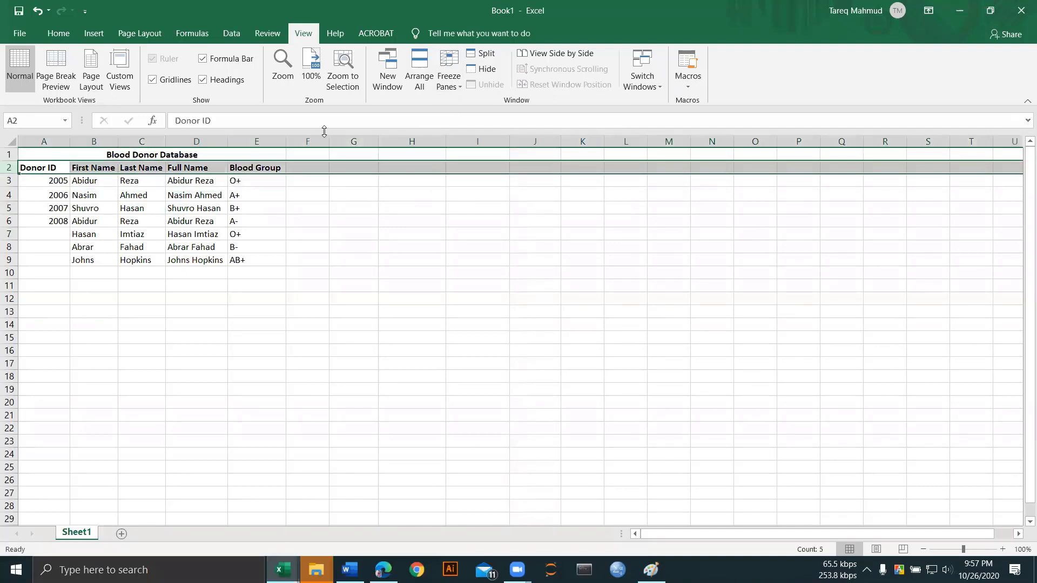
{"action": "left_click", "coordinate": [459, 70]}
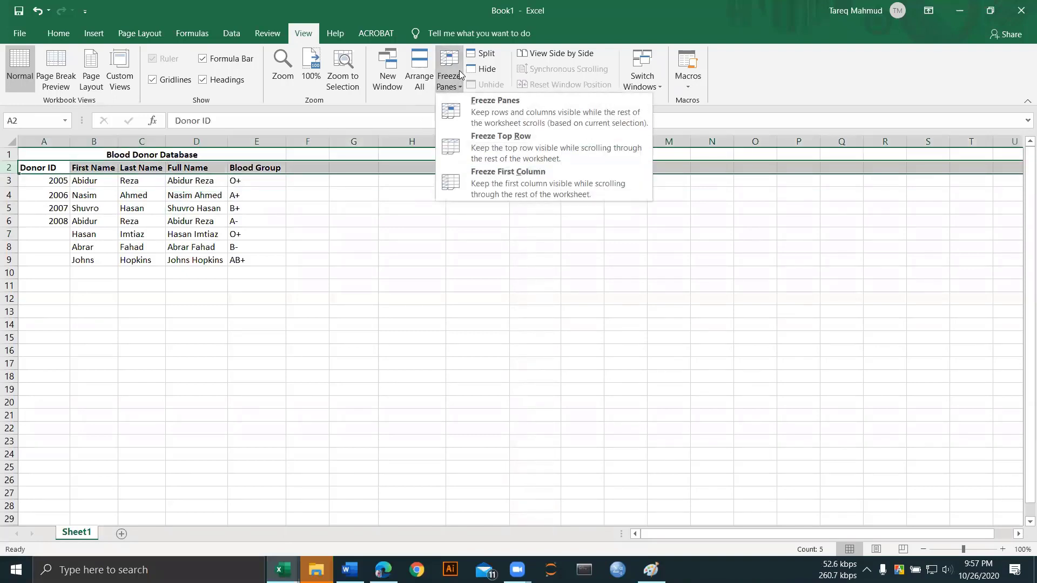
{"action": "left_click", "coordinate": [484, 104]}
{"action": "scroll", "coordinate": [338, 216], "scroll_direction": "down", "scroll_amount": 3}
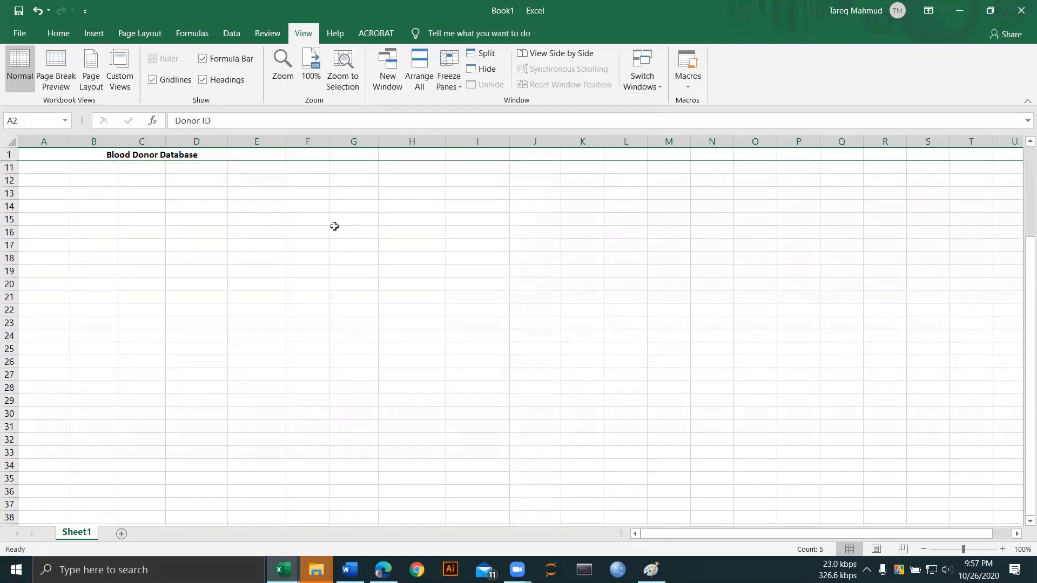
{"action": "scroll", "coordinate": [334, 225], "scroll_direction": "up", "scroll_amount": 3}
{"action": "scroll", "coordinate": [334, 227], "scroll_direction": "down", "scroll_amount": 3}
{"action": "scroll", "coordinate": [333, 227], "scroll_direction": "up", "scroll_amount": 3}
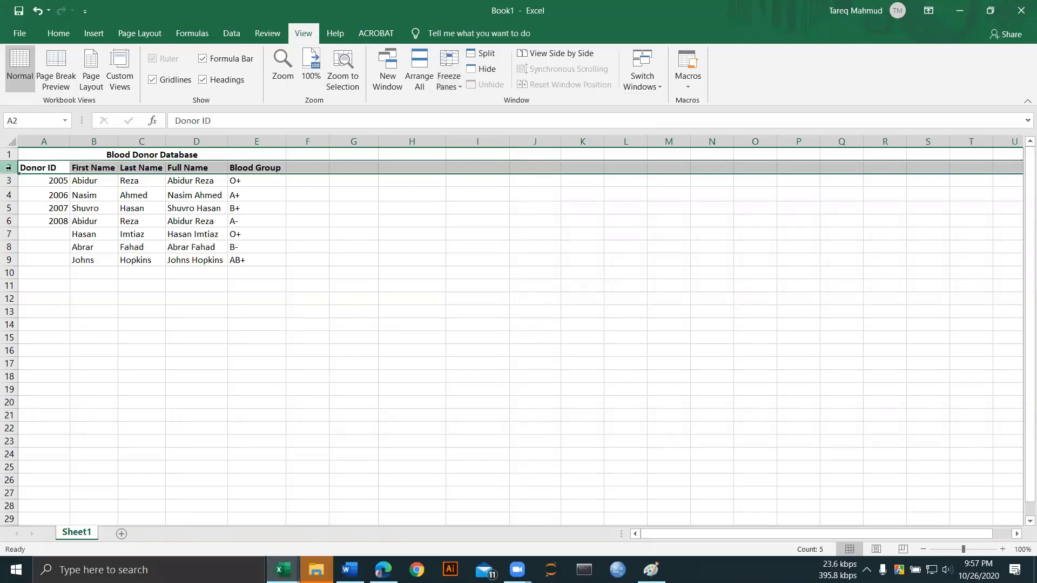
Step: Unfreeze the title row so that the whole worksheet scrolls
{"action": "left_click", "coordinate": [450, 81]}
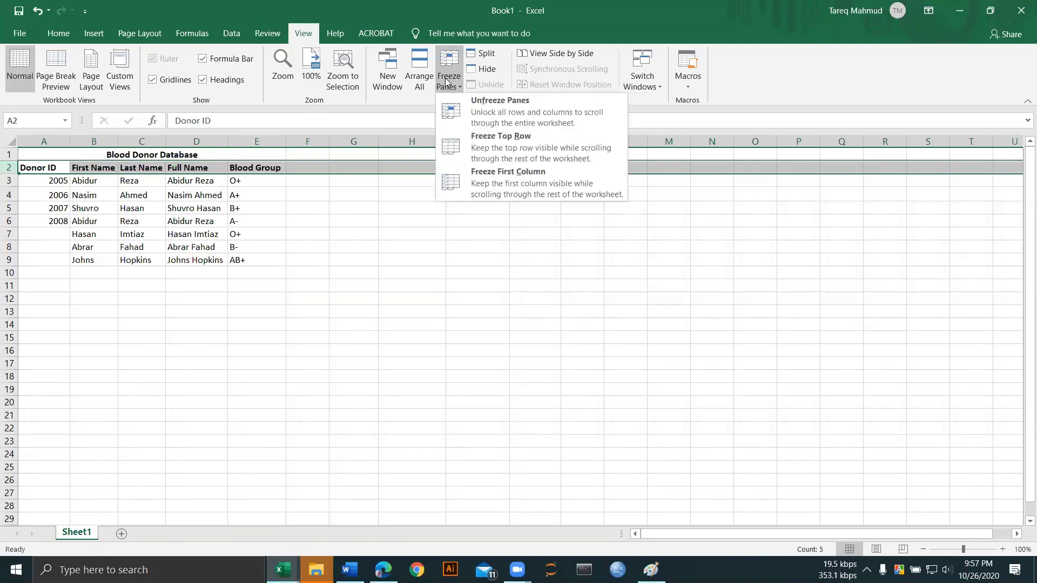
{"action": "left_click", "coordinate": [476, 106]}
{"action": "left_click", "coordinate": [197, 272]}
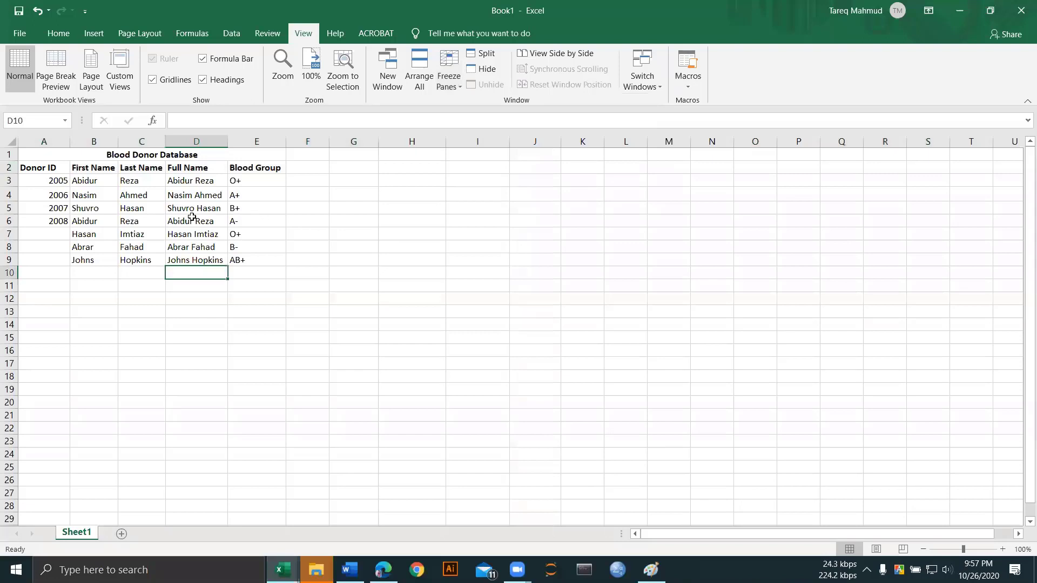
{"action": "left_click_drag", "start_coordinate": [5, 161], "coordinate": [5, 163]}
{"action": "left_click", "coordinate": [56, 31]}
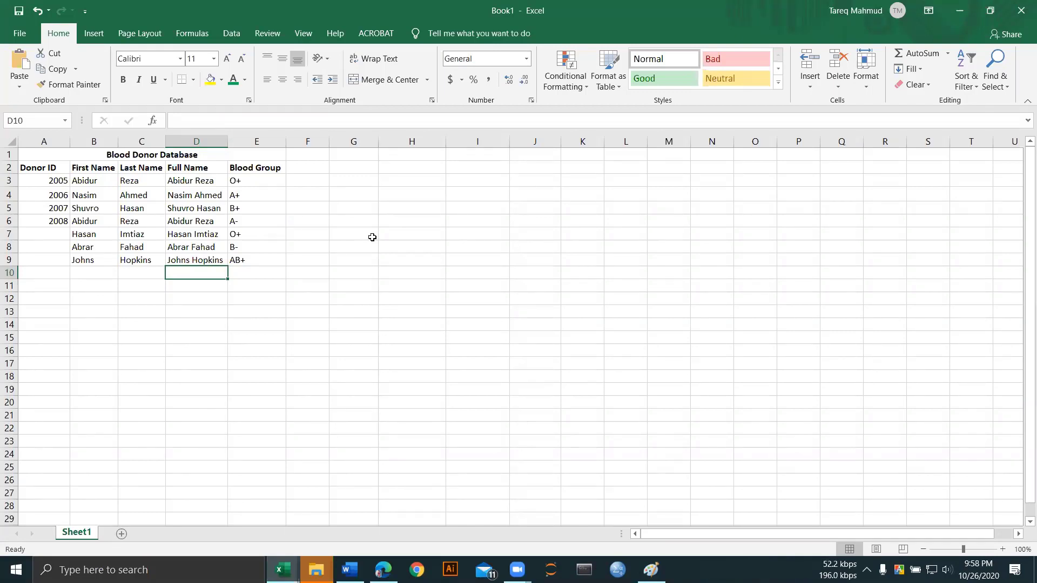
Step: Examine the entries in the Donor ID and First Name columns of the donor table
{"action": "left_click", "coordinate": [354, 180]}
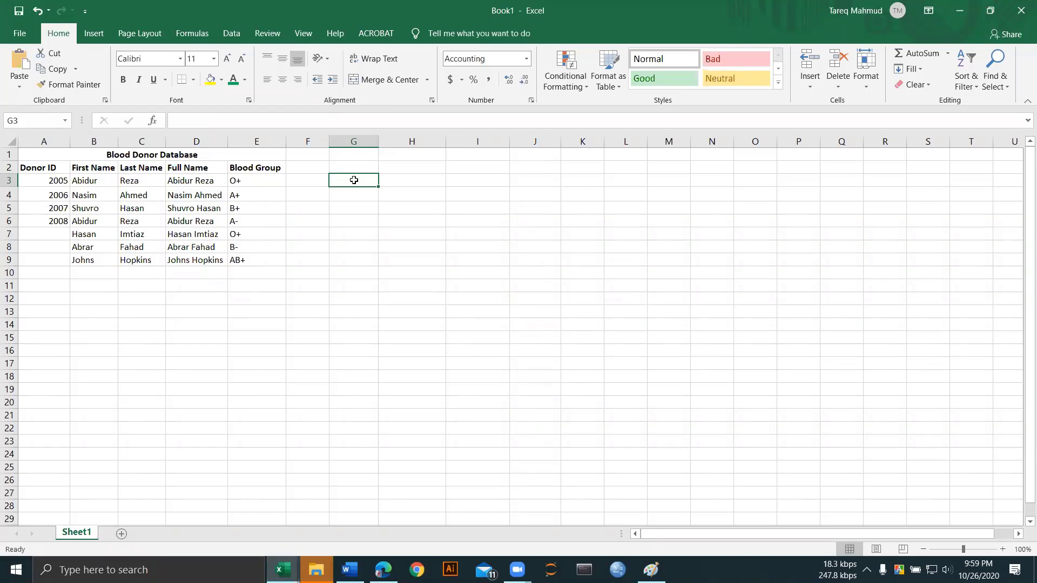
{"action": "left_click_drag", "start_coordinate": [91, 180], "coordinate": [96, 216]}
{"action": "left_click", "coordinate": [90, 259]}
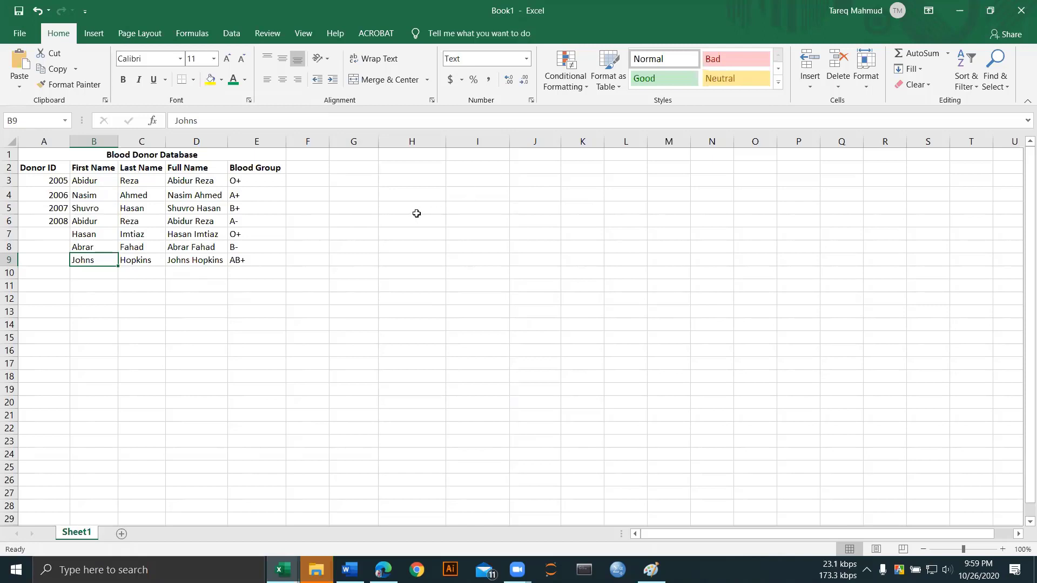
{"action": "left_click", "coordinate": [369, 178]}
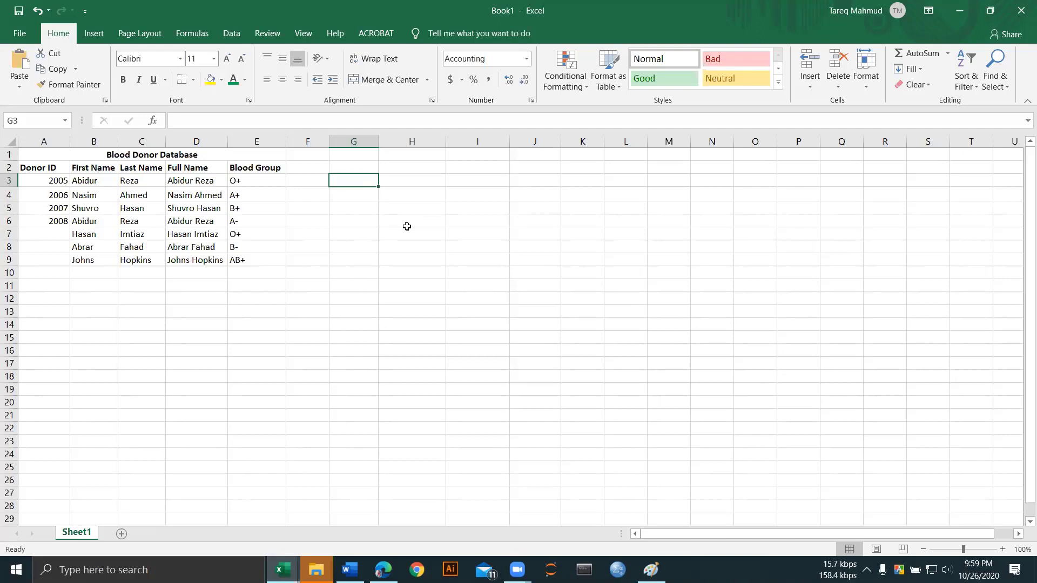
{"action": "left_click", "coordinate": [52, 165]}
{"action": "left_click", "coordinate": [51, 232]}
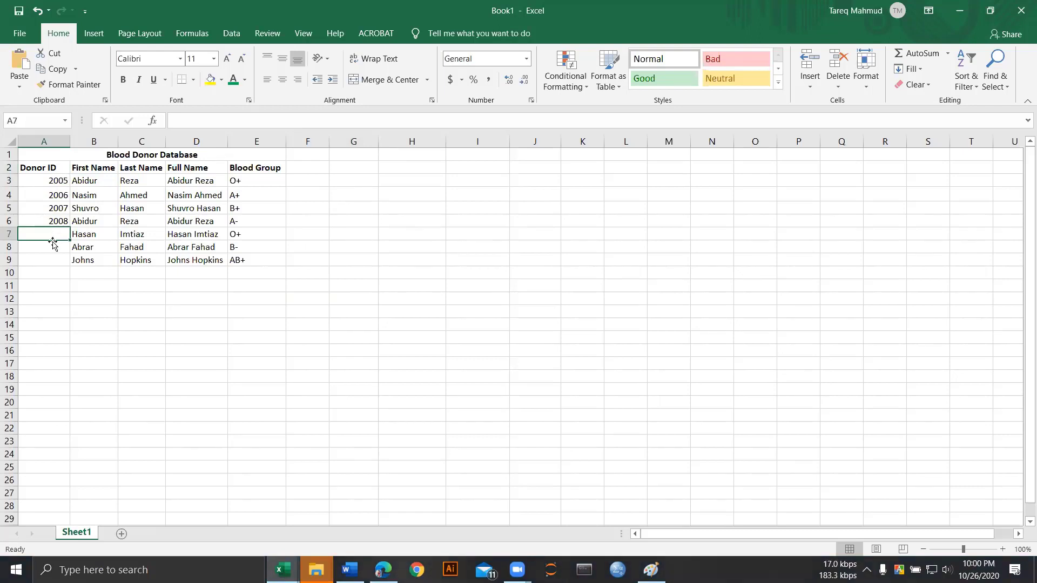
{"action": "left_click", "coordinate": [59, 178]}
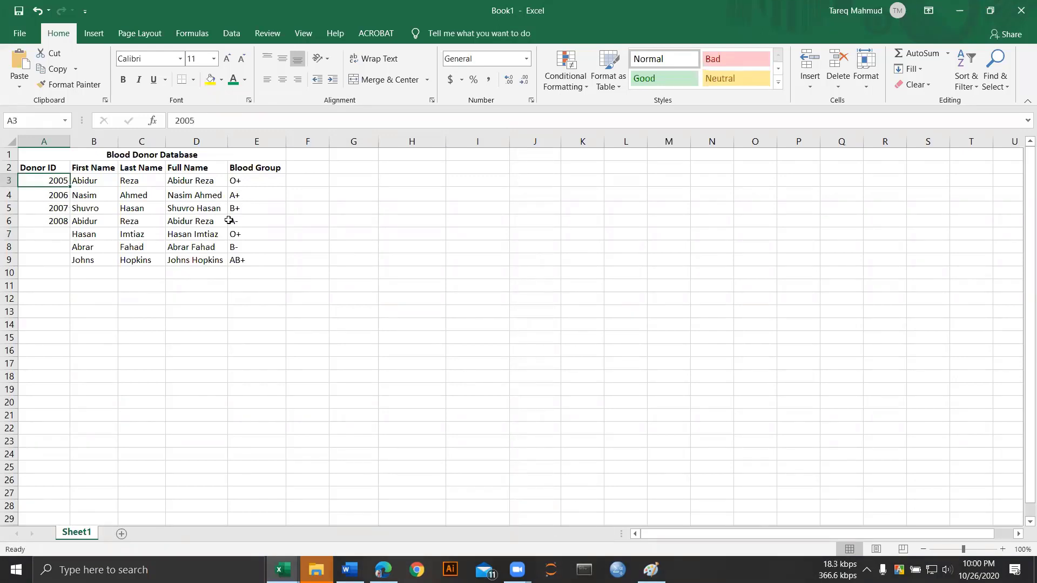
{"action": "left_click", "coordinate": [50, 222]}
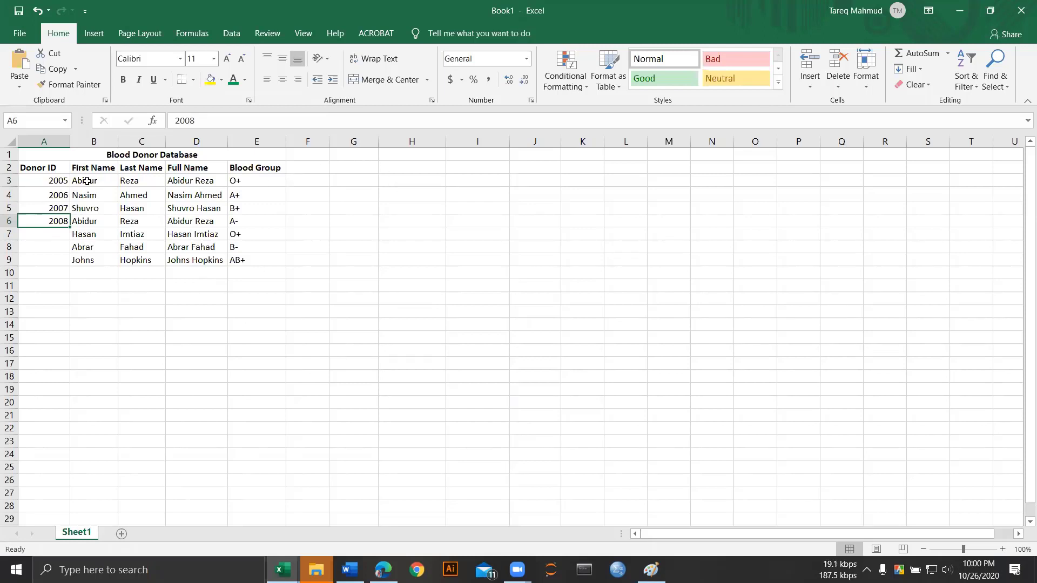
{"action": "left_click", "coordinate": [53, 233]}
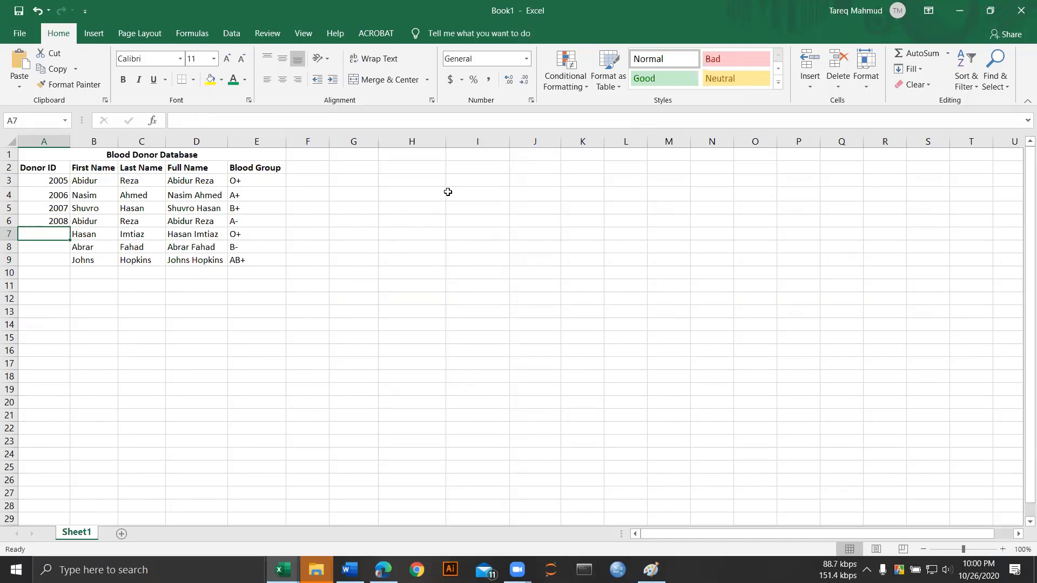
Step: Enter the trial numbers 3 in cell H2 and 6 in cell H3
{"action": "left_click", "coordinate": [429, 172]}
{"action": "type", "text": "3"}
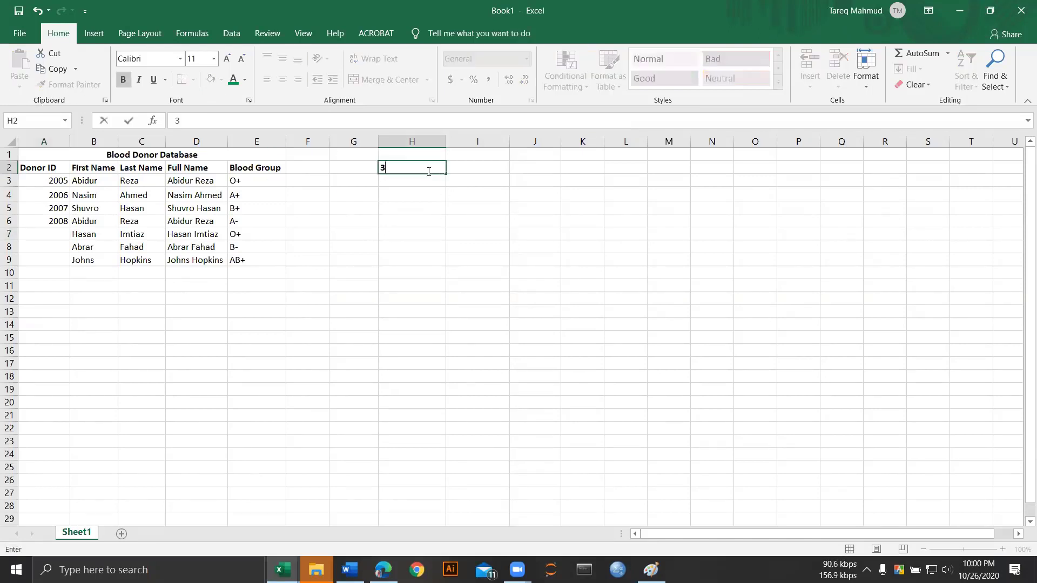
{"action": "key", "text": "Return"}
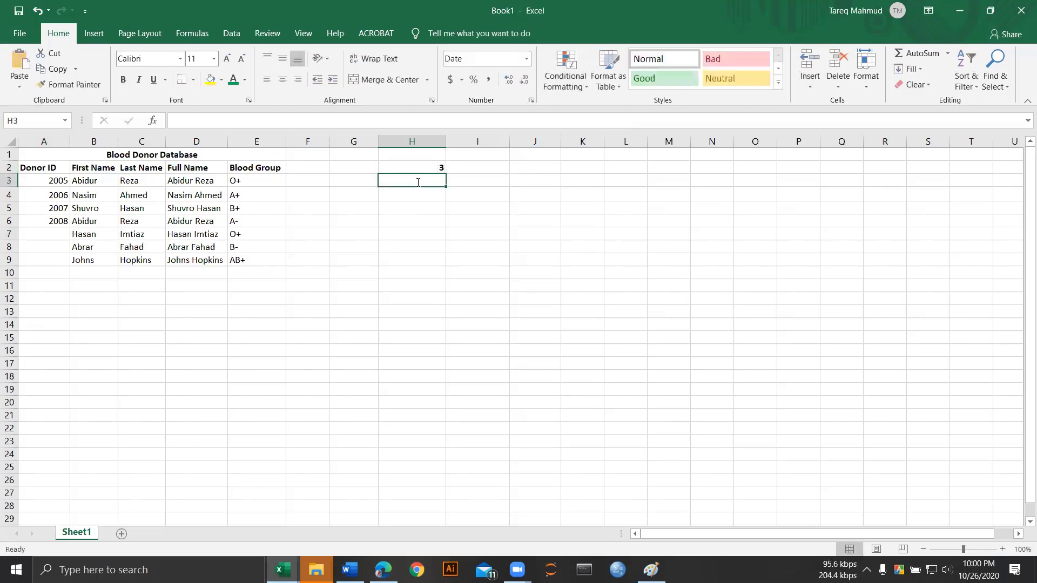
{"action": "type", "text": "6"}
{"action": "key", "text": "Return"}
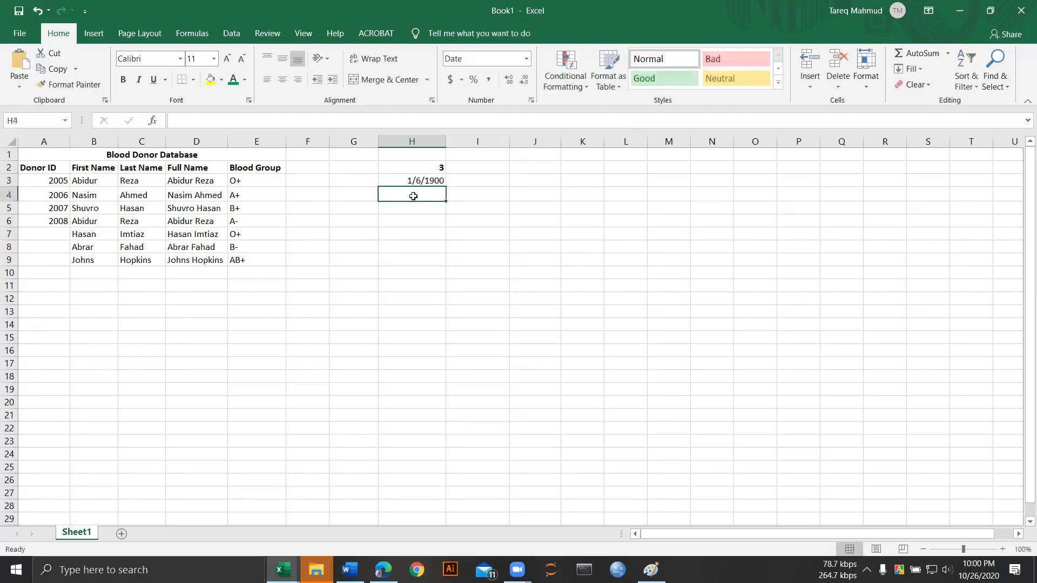
Step: Delete column H containing the trial numbers
{"action": "left_click", "coordinate": [430, 142]}
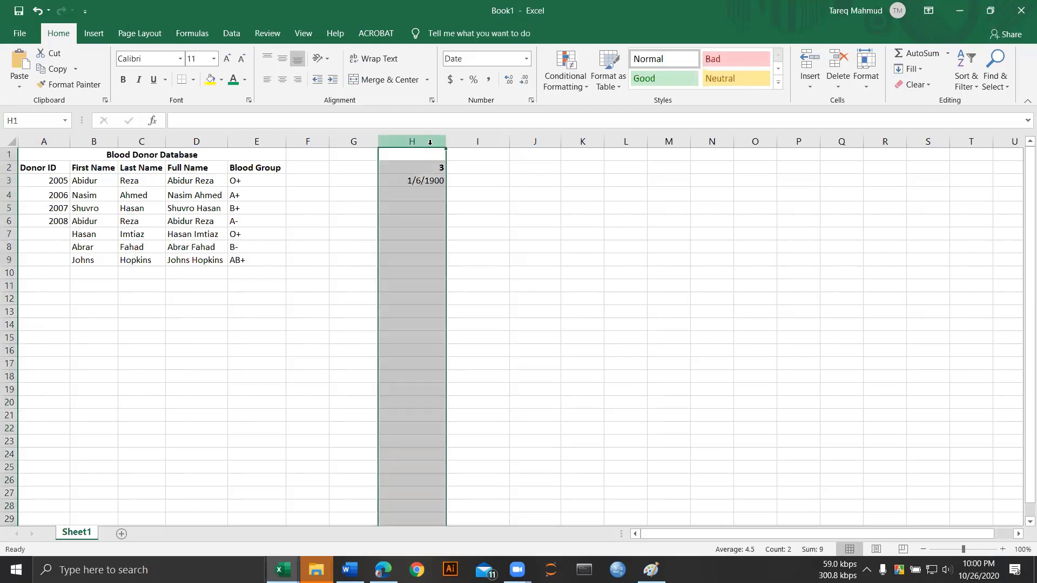
{"action": "right_click", "coordinate": [431, 142]}
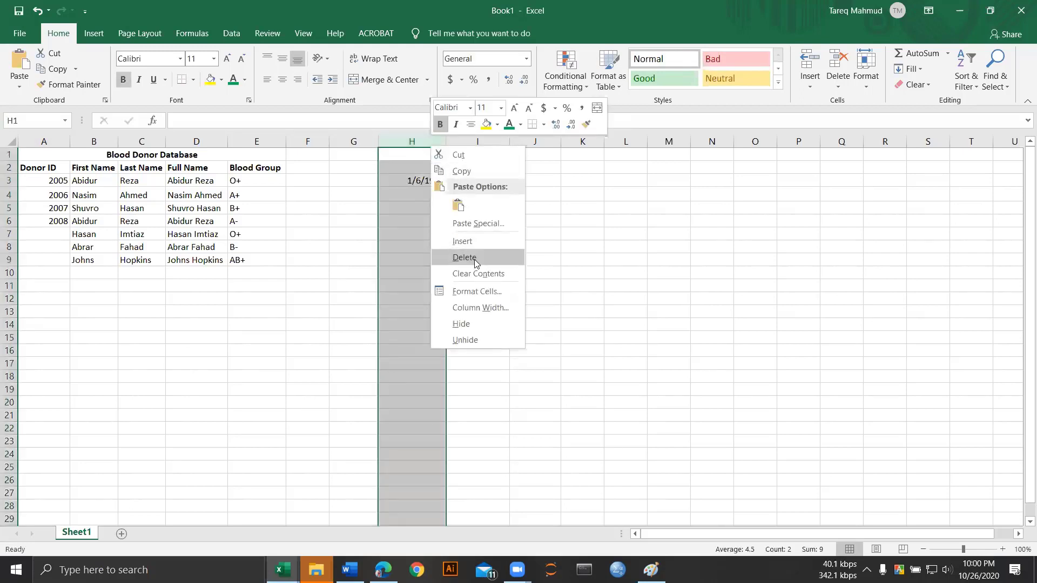
{"action": "left_click", "coordinate": [474, 264]}
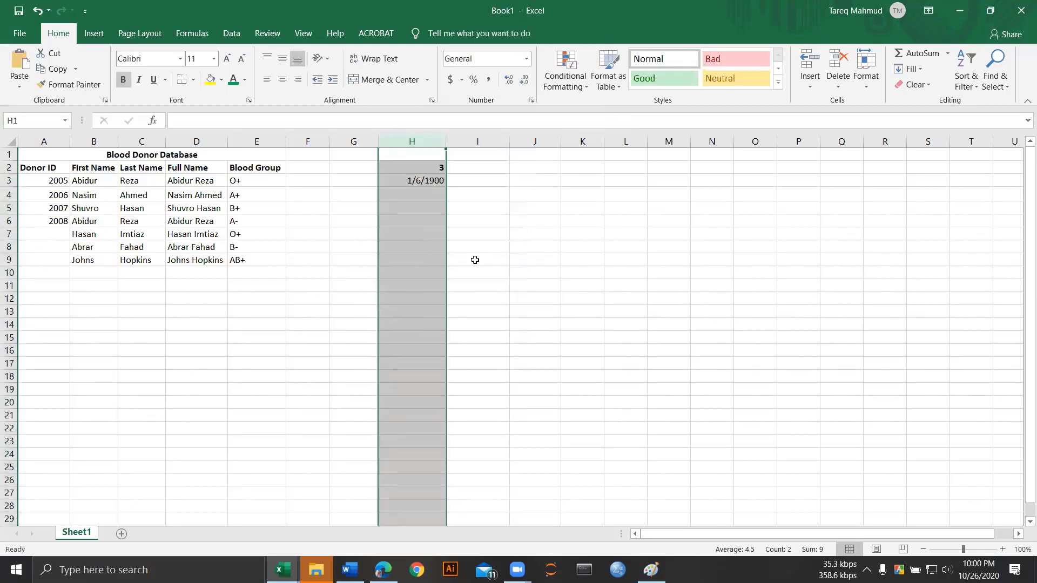
{"action": "left_click", "coordinate": [422, 159]}
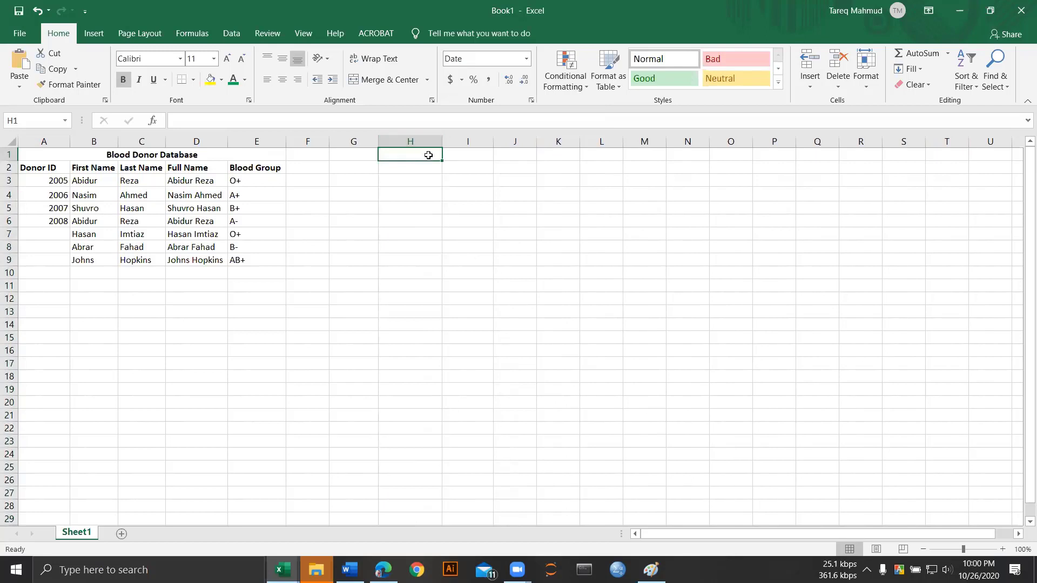
Step: Enter 3 in cell I1 and 6 in cell I2
{"action": "left_click", "coordinate": [478, 143]}
{"action": "left_click", "coordinate": [473, 164]}
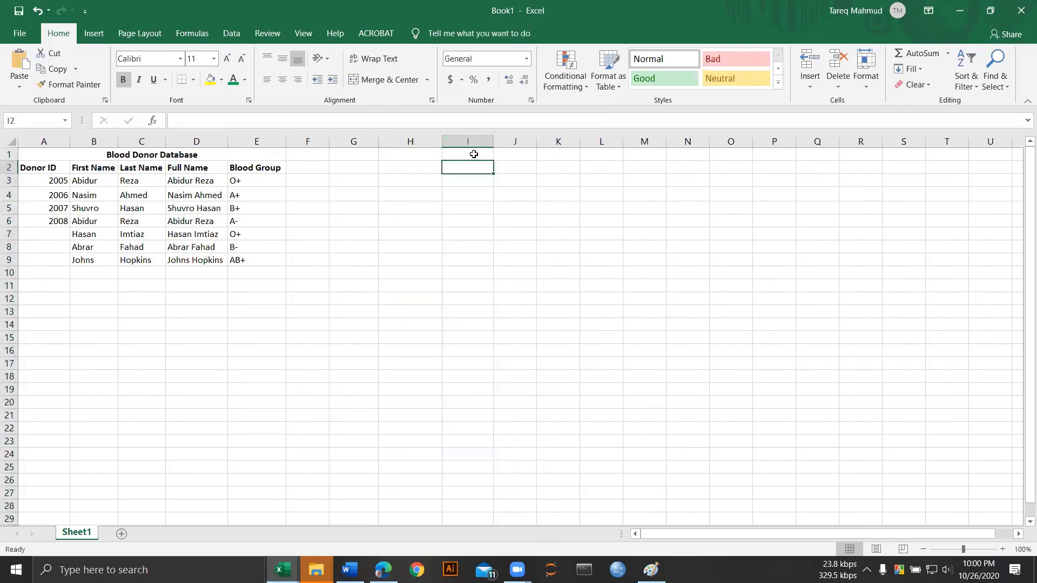
{"action": "left_click", "coordinate": [473, 155]}
{"action": "type", "text": "3"}
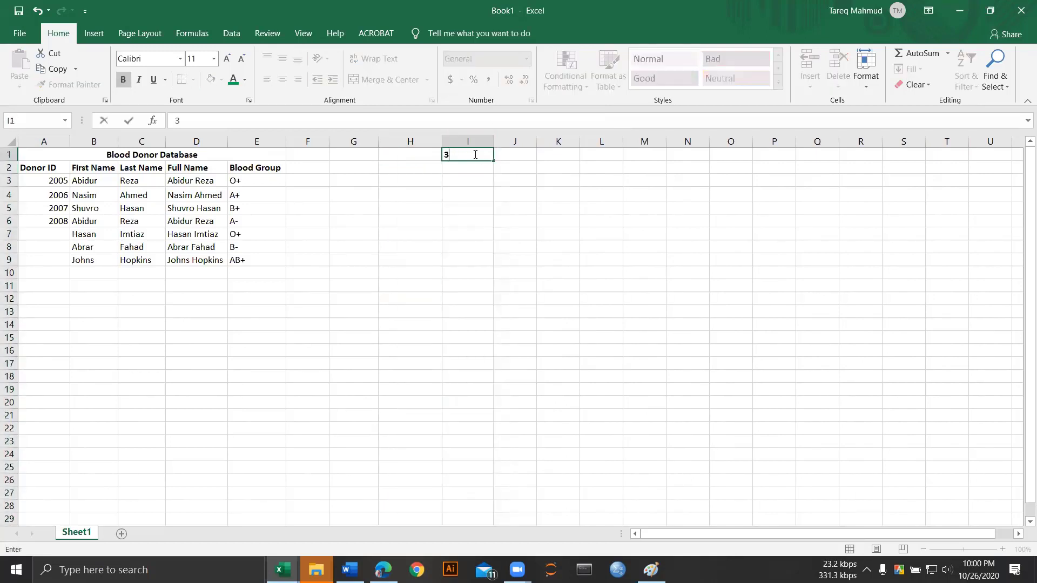
{"action": "left_click", "coordinate": [468, 166]}
{"action": "type", "text": "6"}
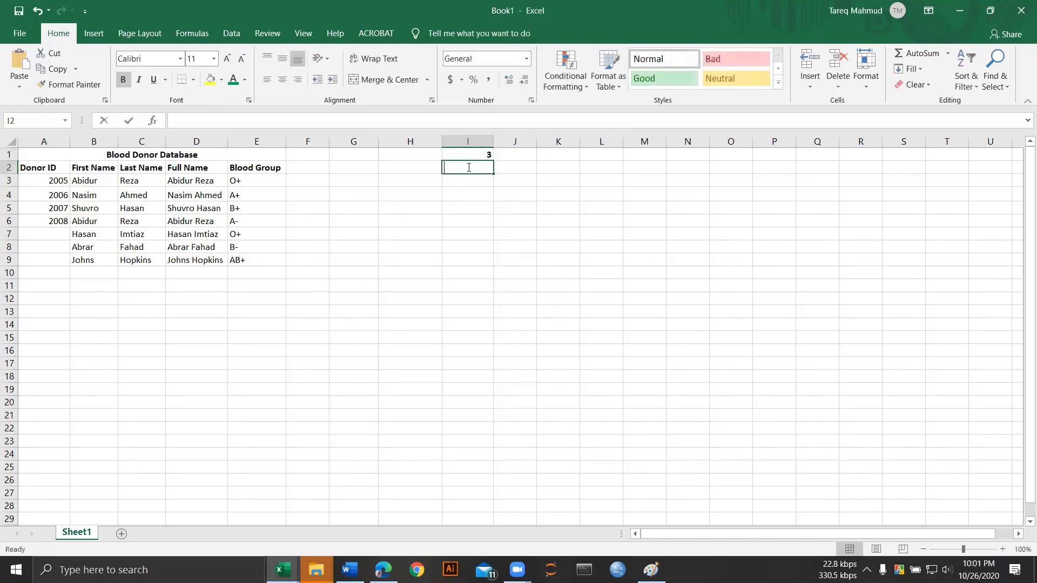
Step: Add the two numbers in cell I3 with a formula summing cells I1 and I2
{"action": "left_click", "coordinate": [460, 181]}
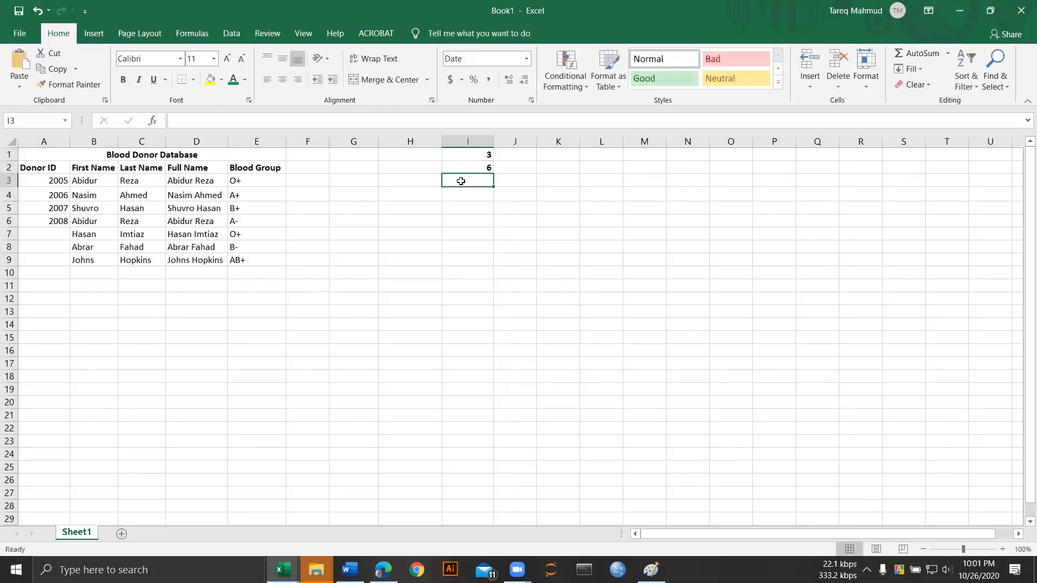
{"action": "type", "text": "="}
{"action": "left_click", "coordinate": [468, 155]}
{"action": "type", "text": "+"}
{"action": "left_click", "coordinate": [468, 168]}
{"action": "key", "text": "shift+Return"}
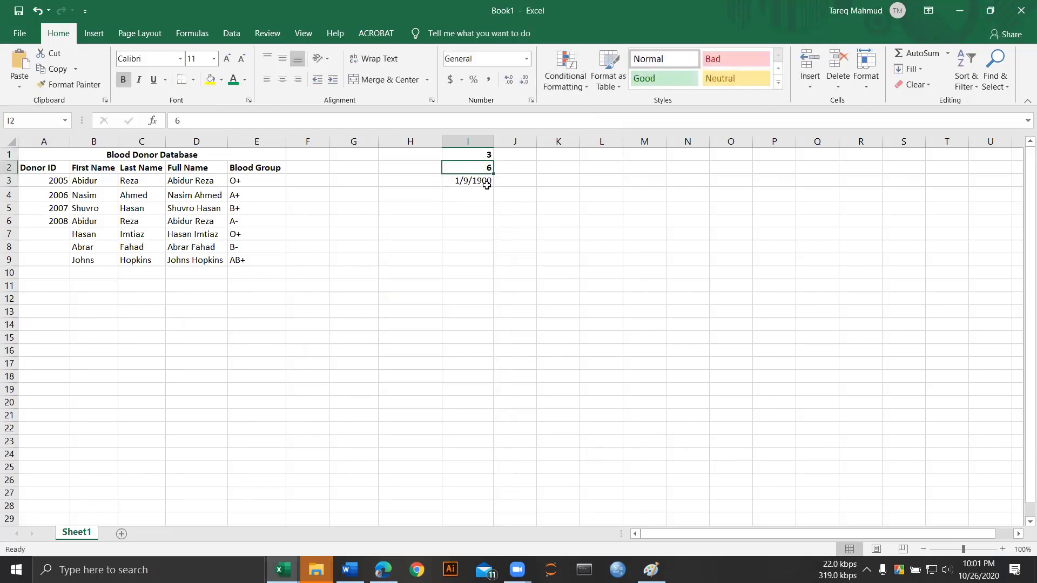
Step: Delete column I containing the trial numbers and their sum
{"action": "left_click", "coordinate": [472, 141]}
{"action": "key", "text": "shift+F10"}
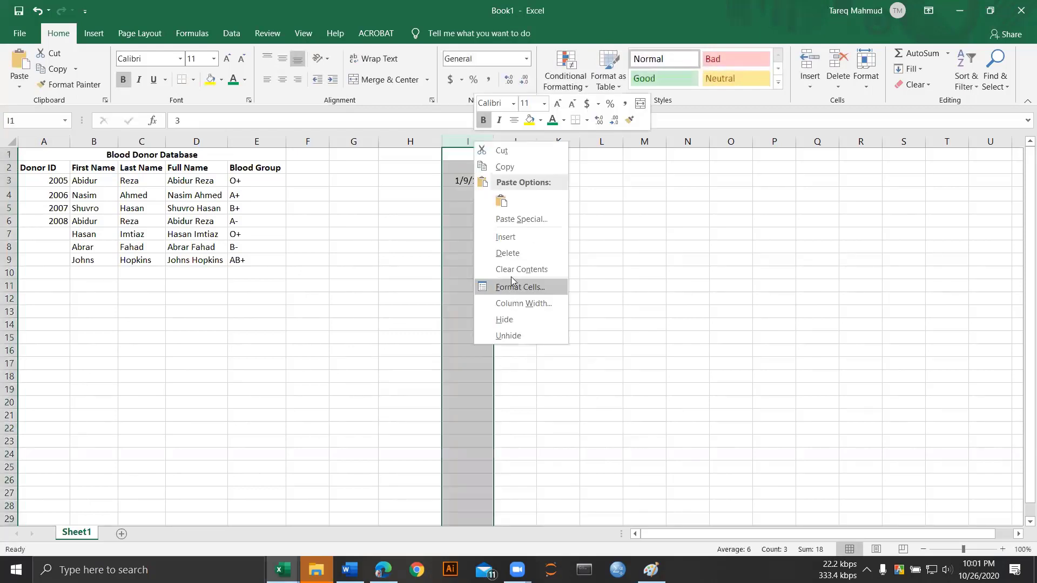
{"action": "left_click", "coordinate": [511, 252]}
Step: Enter 3, 6 and 9 in cells J1, J2 and J3
{"action": "left_click", "coordinate": [509, 157]}
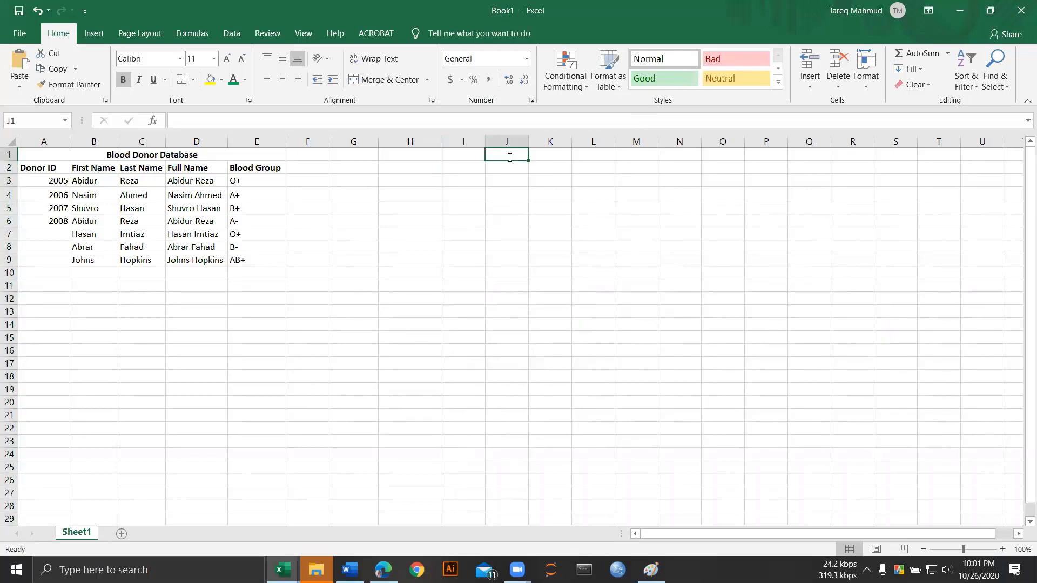
{"action": "type", "text": "3"}
{"action": "key", "text": "Return"}
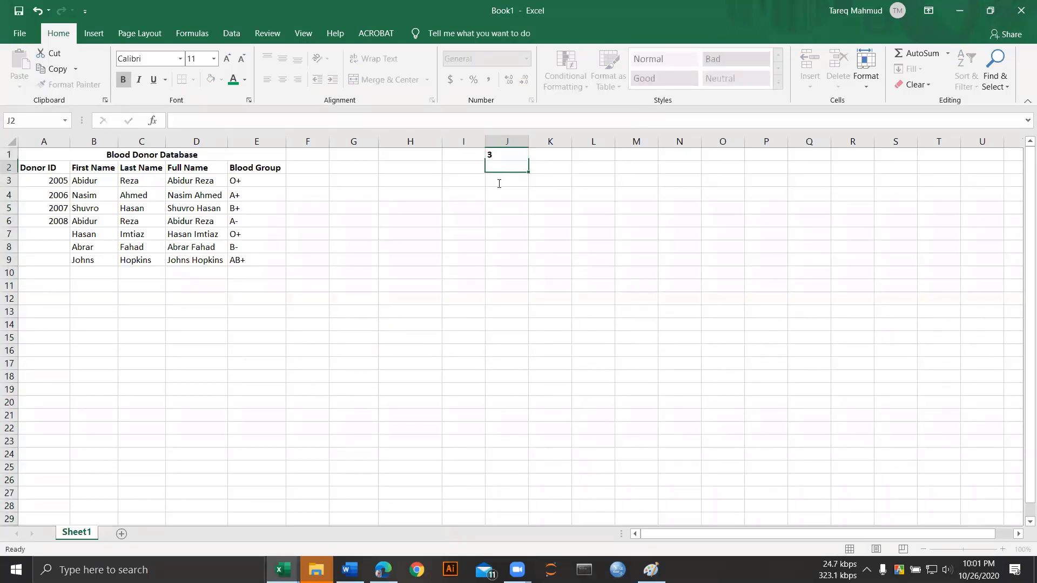
{"action": "type", "text": "6"}
{"action": "key", "text": "Return"}
{"action": "type", "text": "9"}
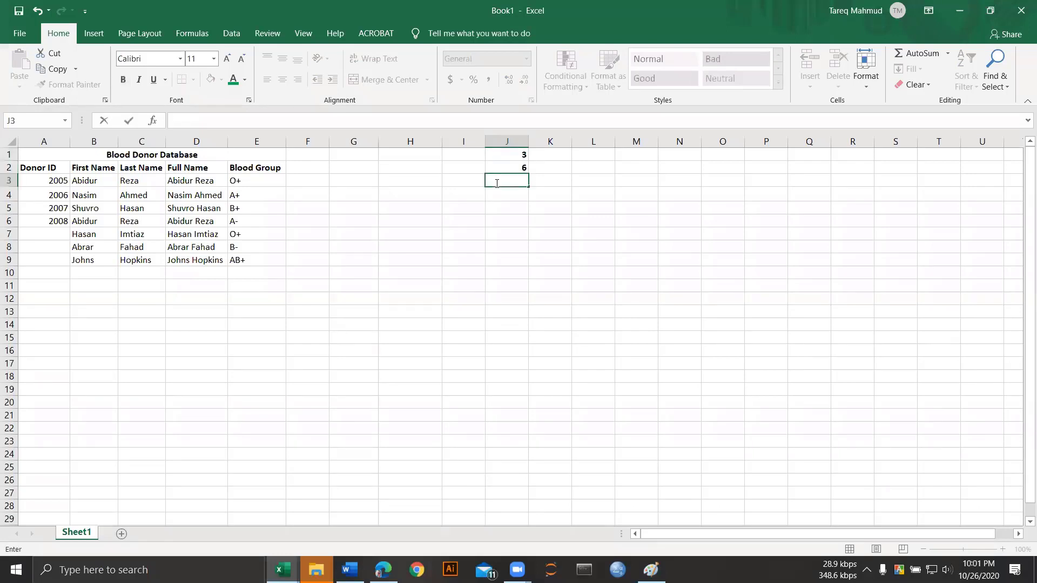
Step: Extend the number series from cells J1 to J3 down to cell J19
{"action": "left_click", "coordinate": [500, 161]}
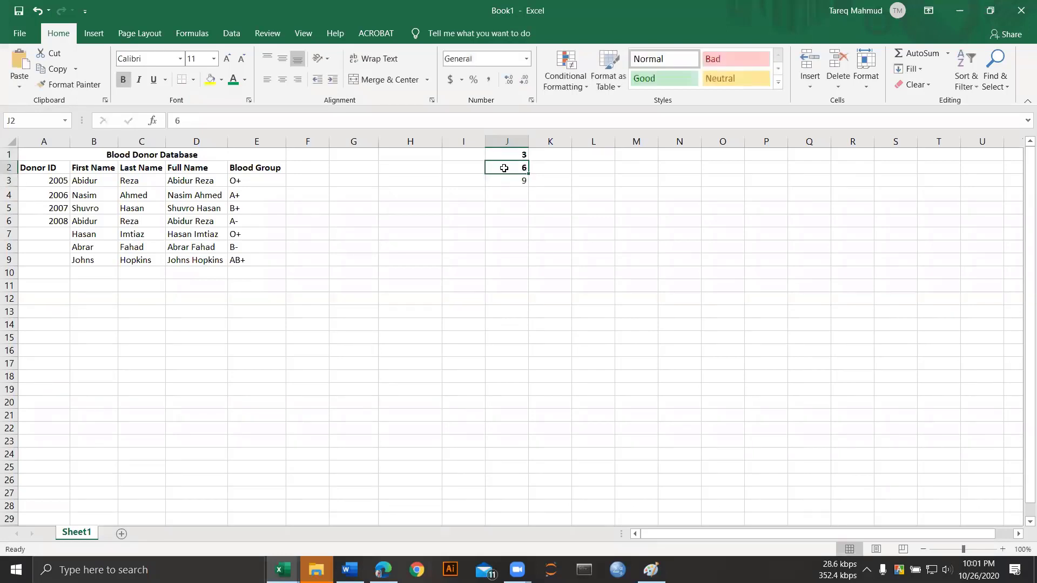
{"action": "left_click", "coordinate": [501, 156]}
{"action": "left_click_drag", "start_coordinate": [502, 156], "coordinate": [514, 394]}
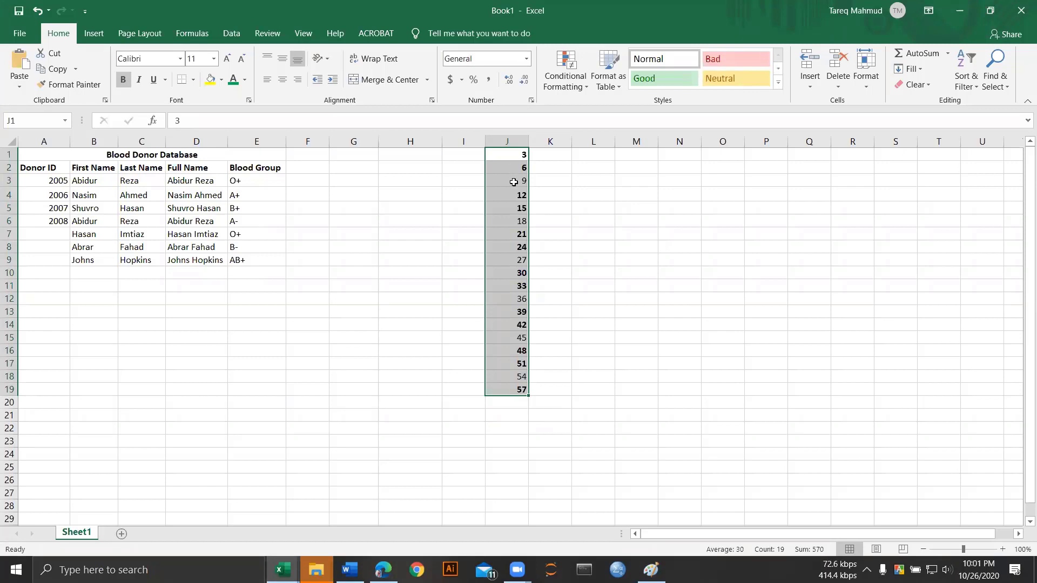
{"action": "left_click_drag", "start_coordinate": [513, 182], "coordinate": [513, 208]}
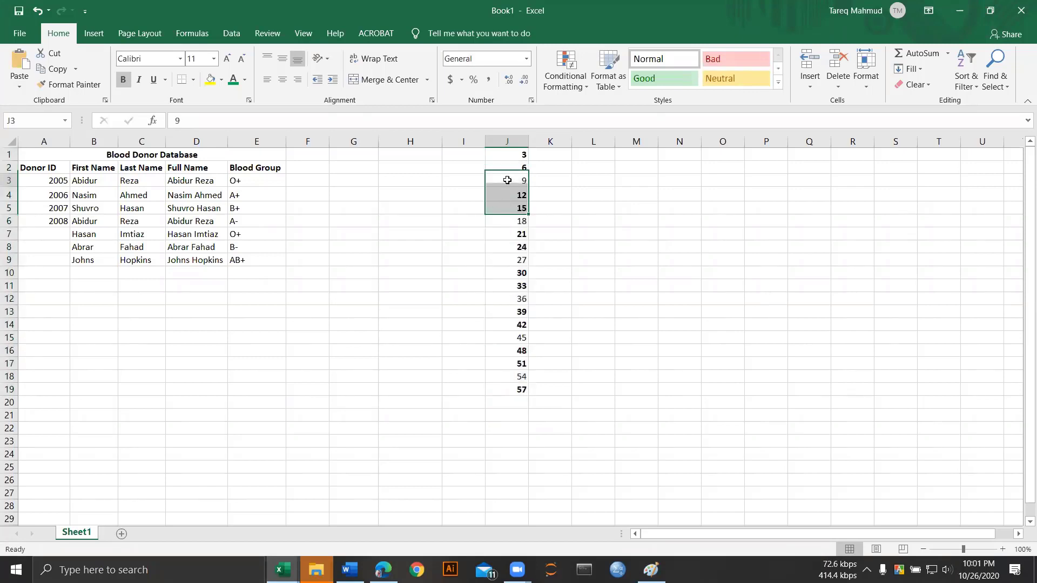
{"action": "left_click", "coordinate": [505, 180]}
{"action": "left_click_drag", "start_coordinate": [509, 159], "coordinate": [512, 165]}
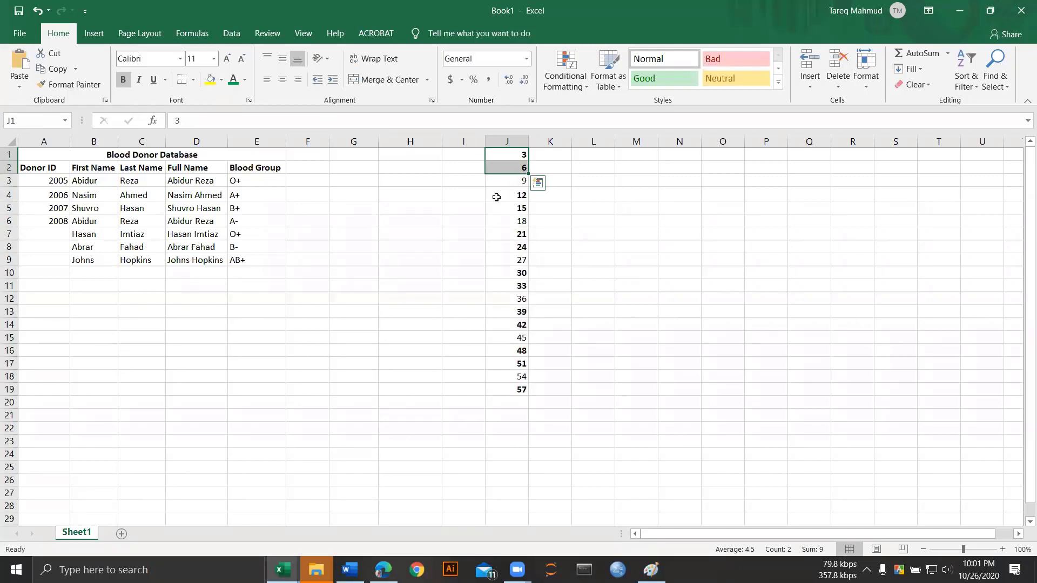
{"action": "left_click_drag", "start_coordinate": [497, 197], "coordinate": [513, 251]}
{"action": "left_click", "coordinate": [501, 221]}
{"action": "left_click", "coordinate": [511, 260]}
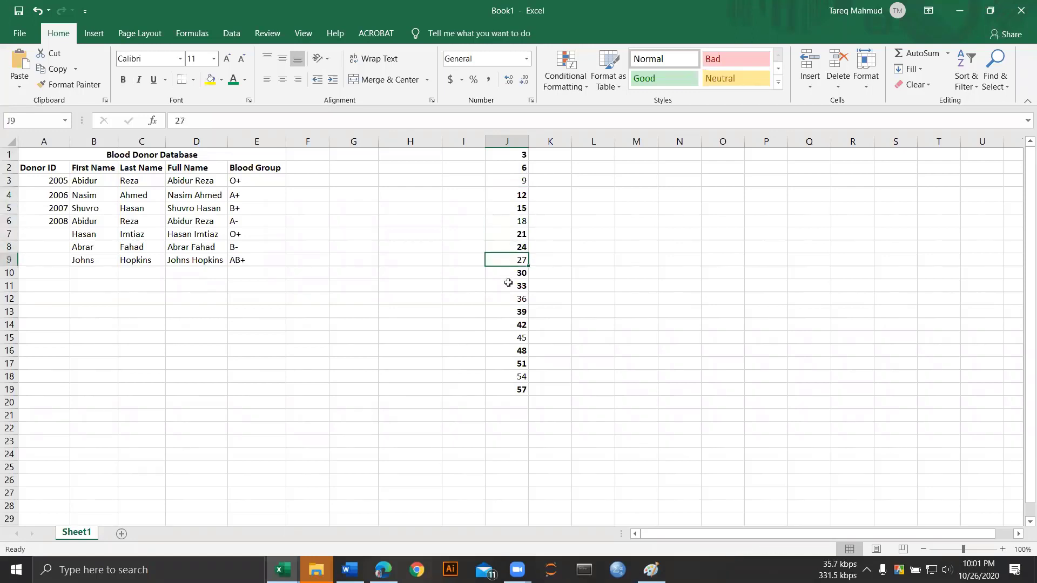
Step: Clear the number series from column J
{"action": "left_click", "coordinate": [510, 142]}
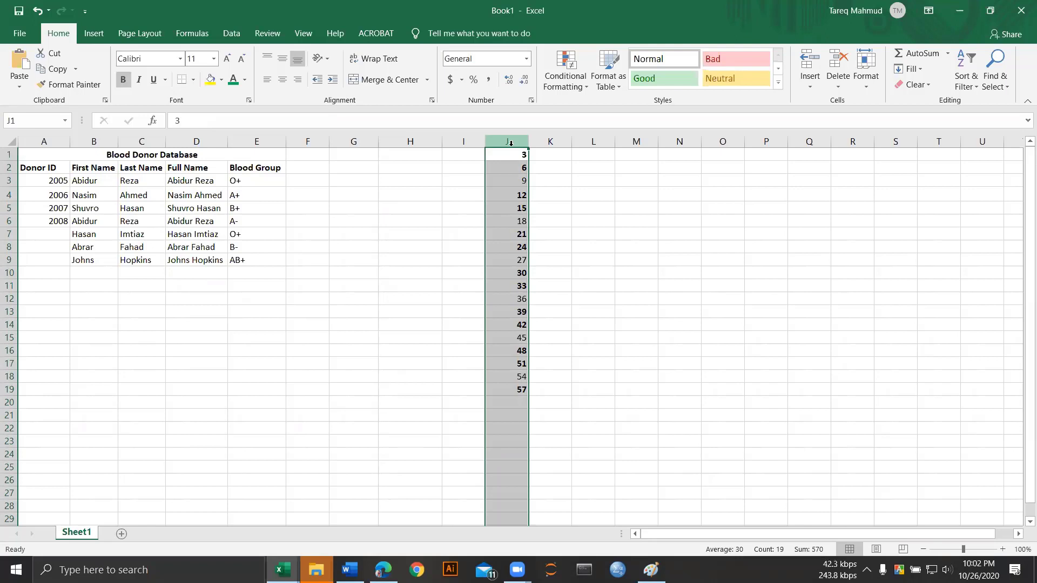
{"action": "key", "text": "Delete"}
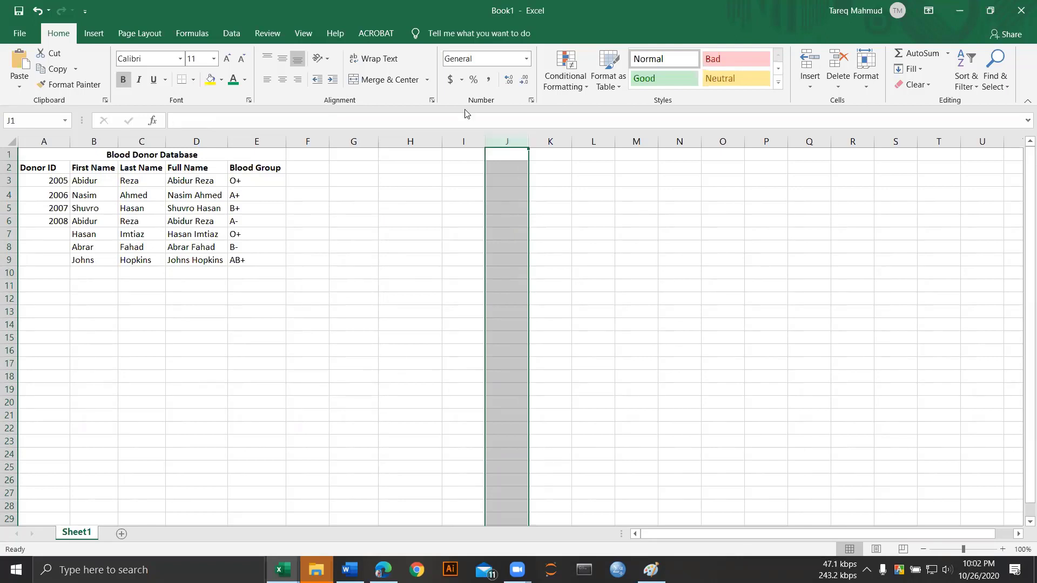
{"action": "left_click", "coordinate": [427, 224]}
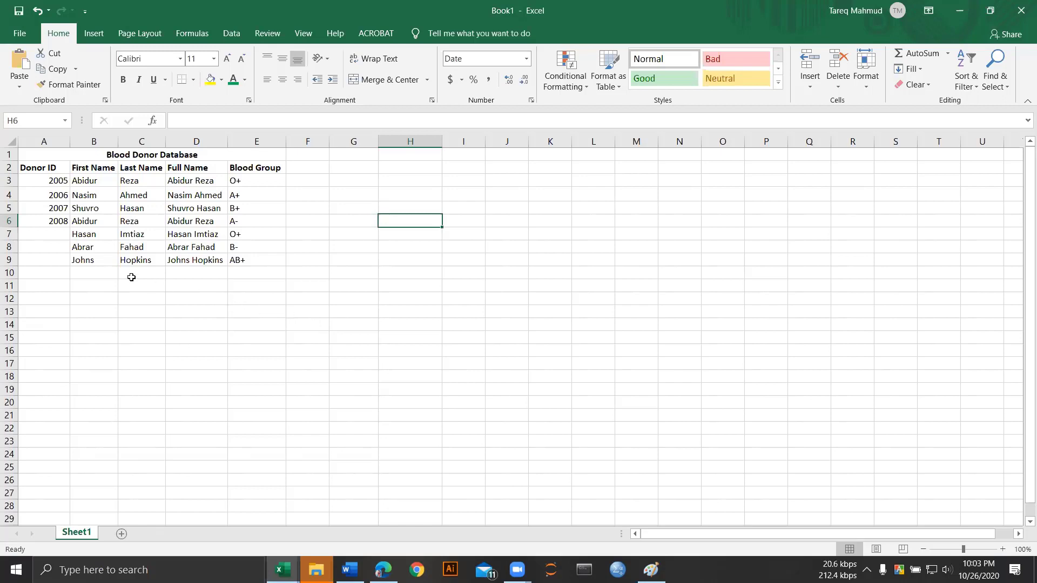
{"action": "left_click", "coordinate": [52, 141]}
{"action": "left_click", "coordinate": [87, 139]}
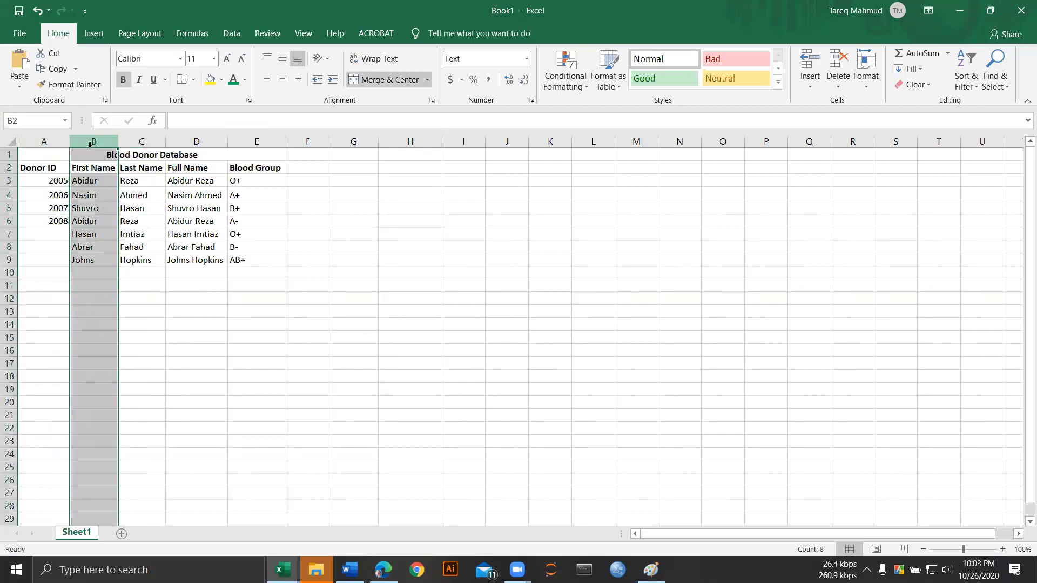
{"action": "left_click", "coordinate": [42, 141]}
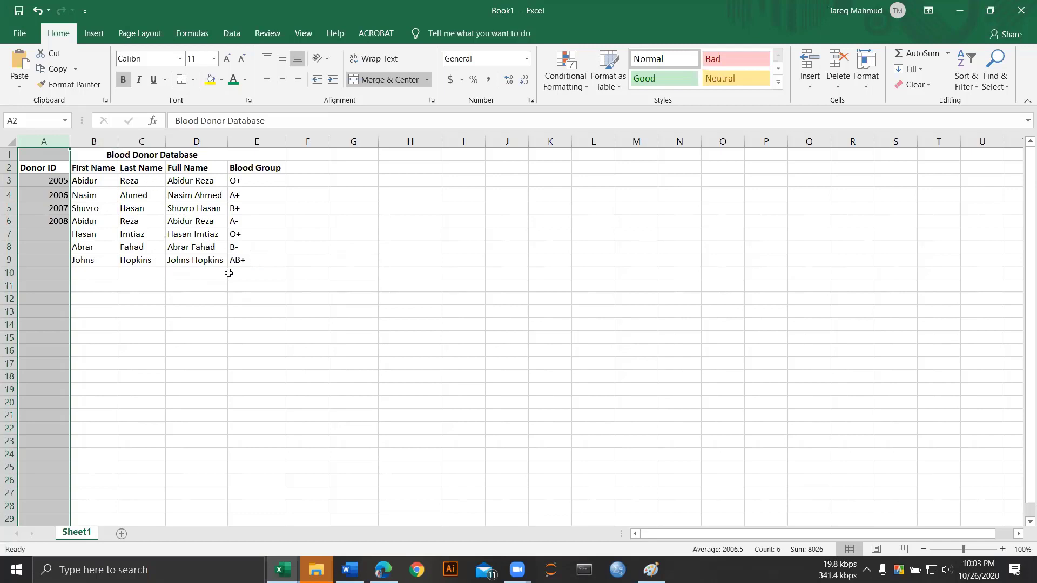
{"action": "left_click", "coordinate": [339, 246]}
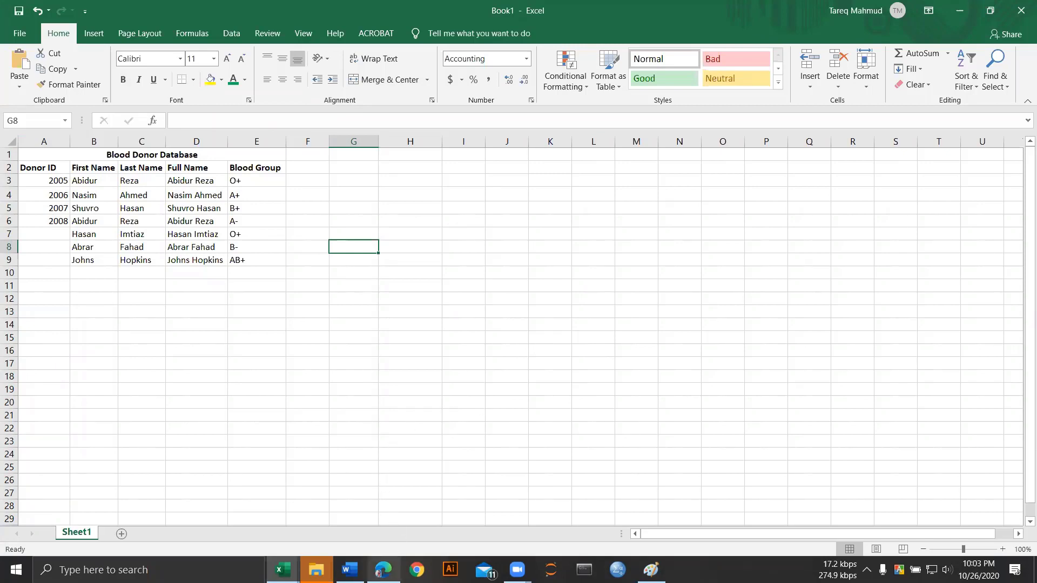
Step: Switch to the Edge browser, try a Google search for dafont in a new tab, and minimize the browser
{"action": "mouse_move", "coordinate": [383, 570]}
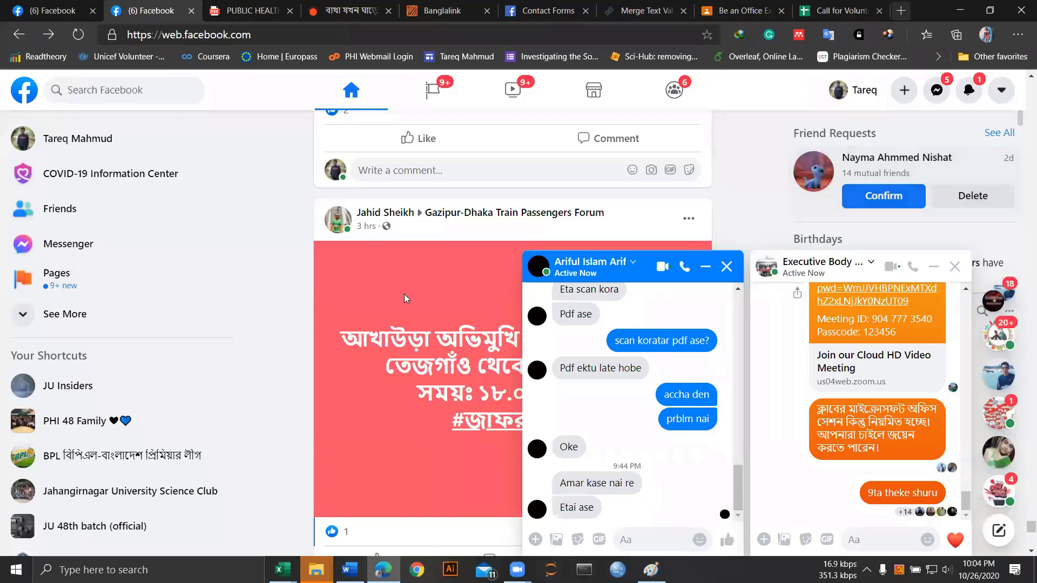
{"action": "key", "text": "ctrl+t"}
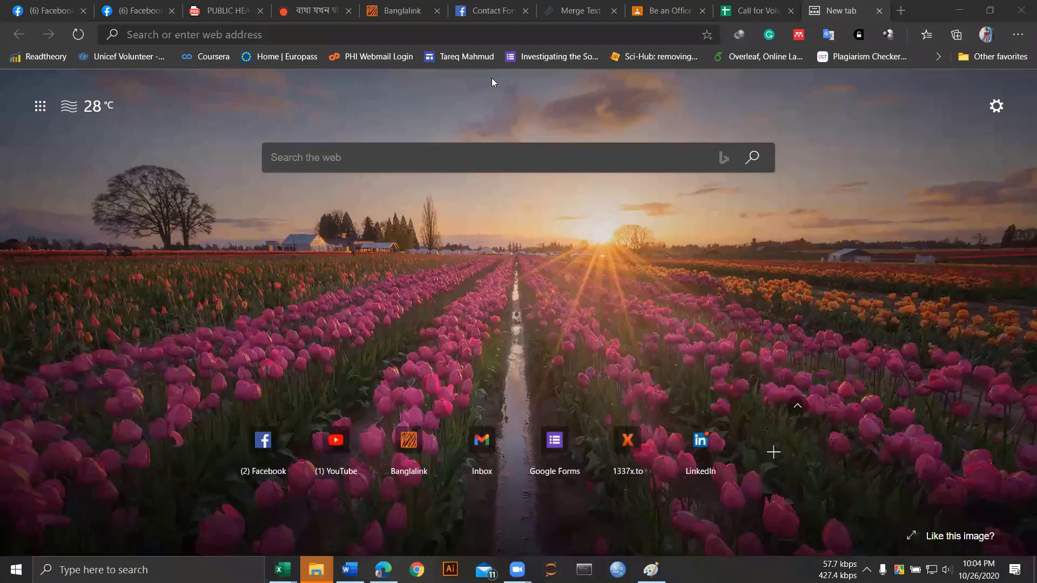
{"action": "type", "text": "https://www.google.com/search?q=dafont&oq=dafont&aqs=chrome..69i57.2922j0j1&sourceid=chrome&ie=UTF-8"}
{"action": "key", "text": "Return"}
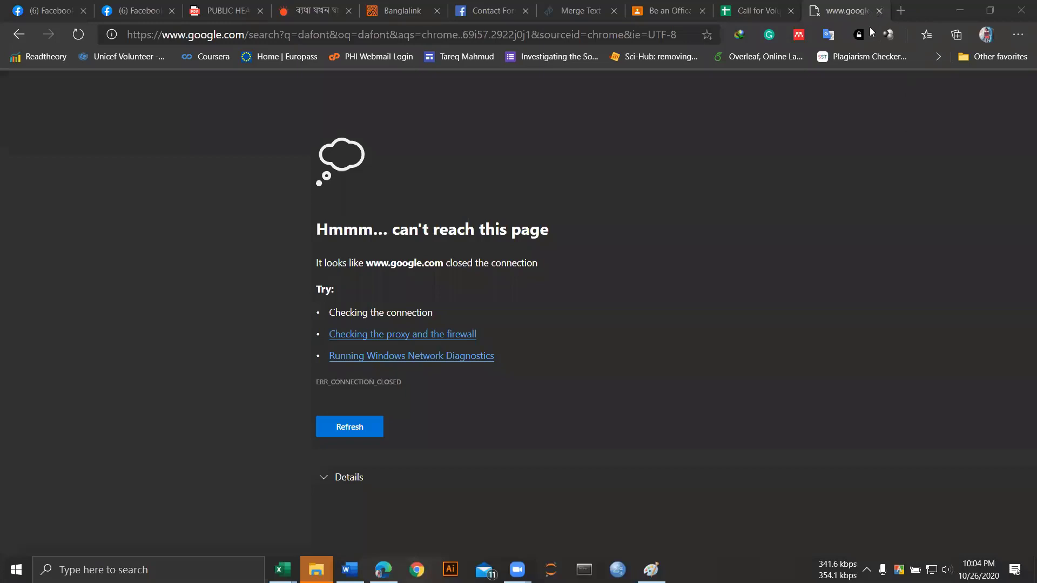
{"action": "left_click", "coordinate": [958, 13]}
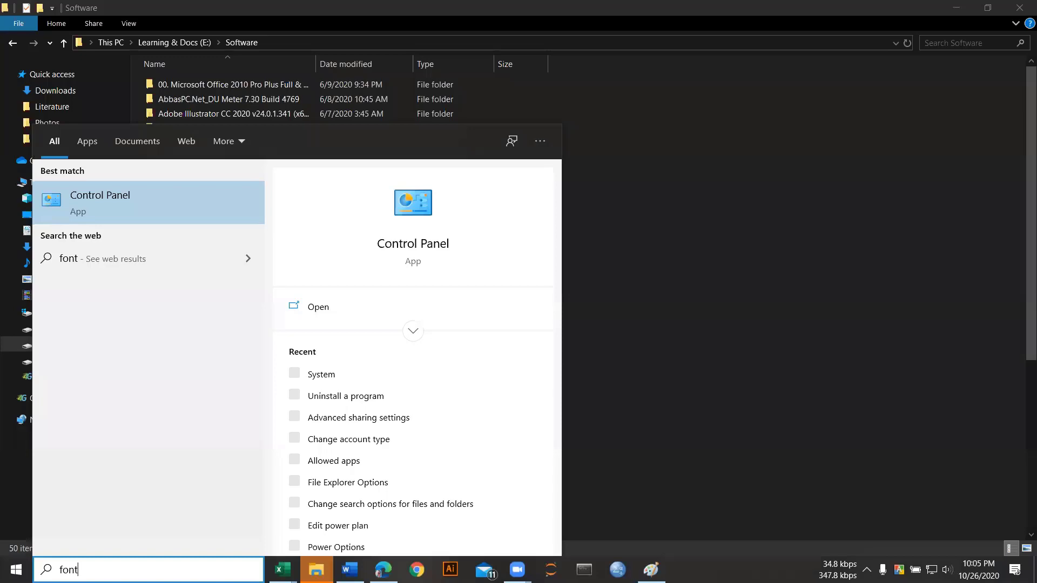
Step: Search Windows for font and dismiss the search
{"action": "key", "text": "Escape"}
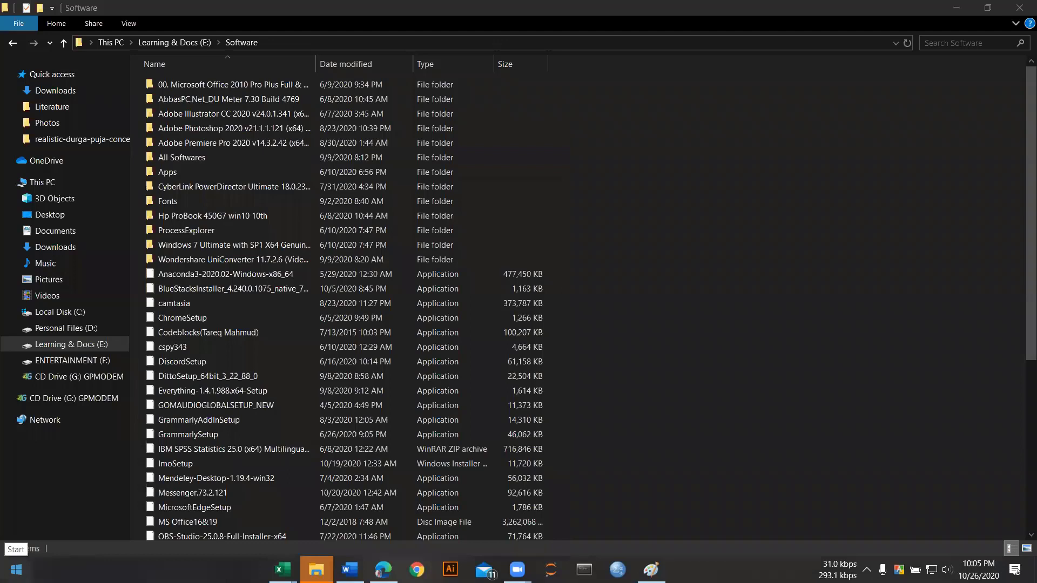
{"action": "left_click", "coordinate": [16, 570]}
{"action": "type", "text": "font"}
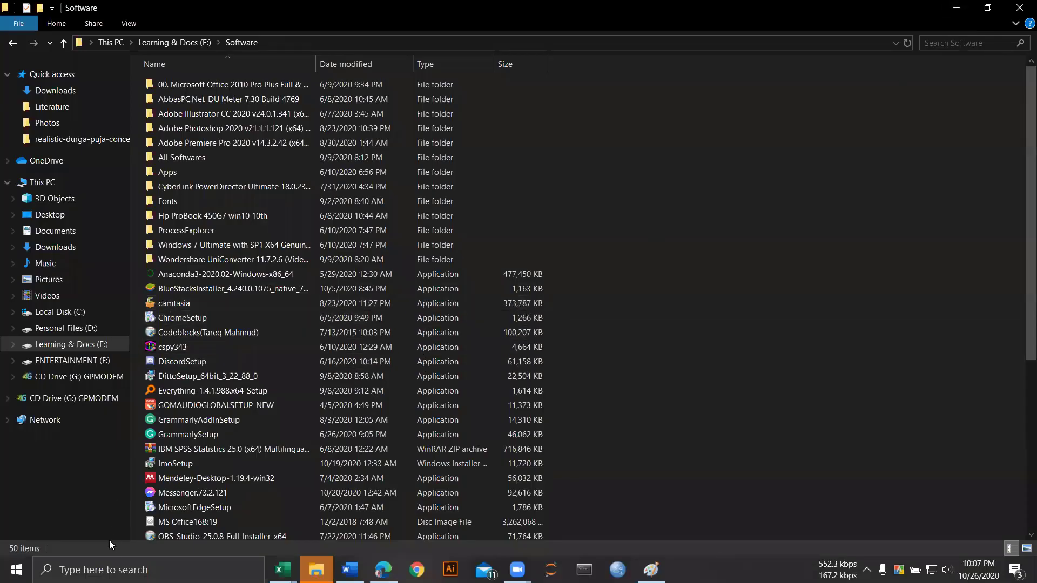
{"action": "left_click", "coordinate": [146, 569]}
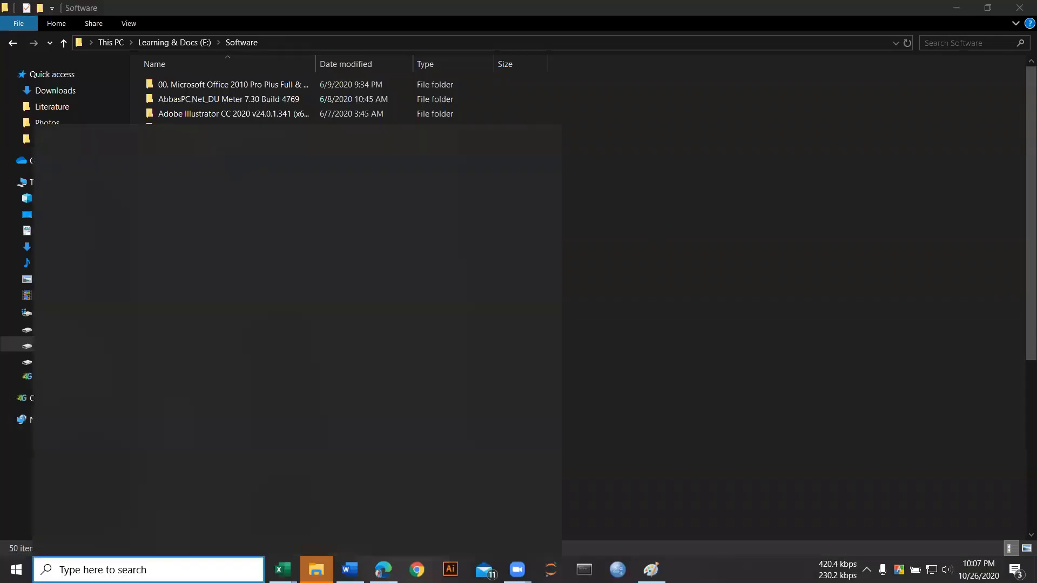
{"action": "type", "text": "font"}
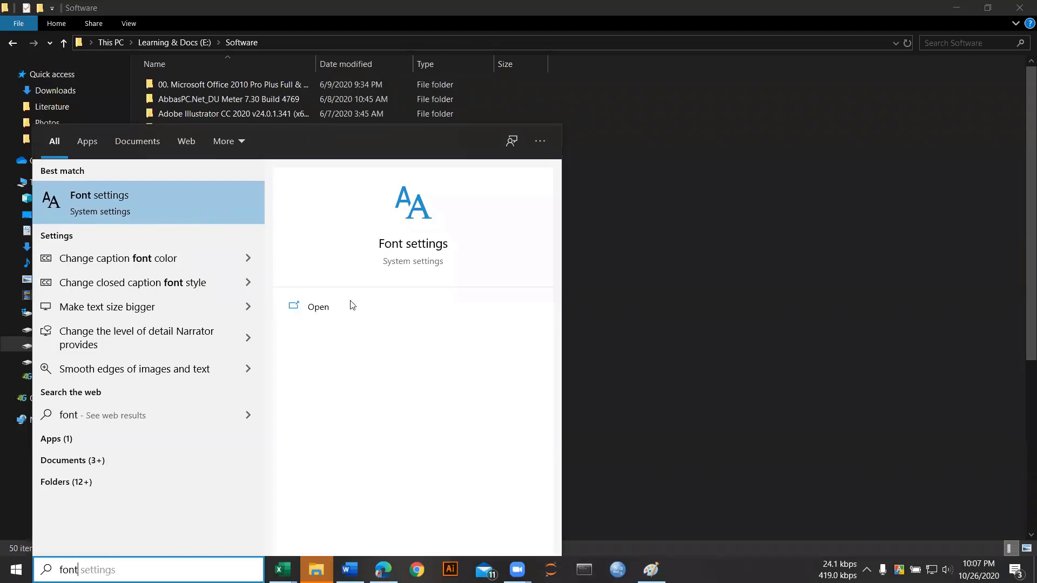
{"action": "key", "text": "Escape"}
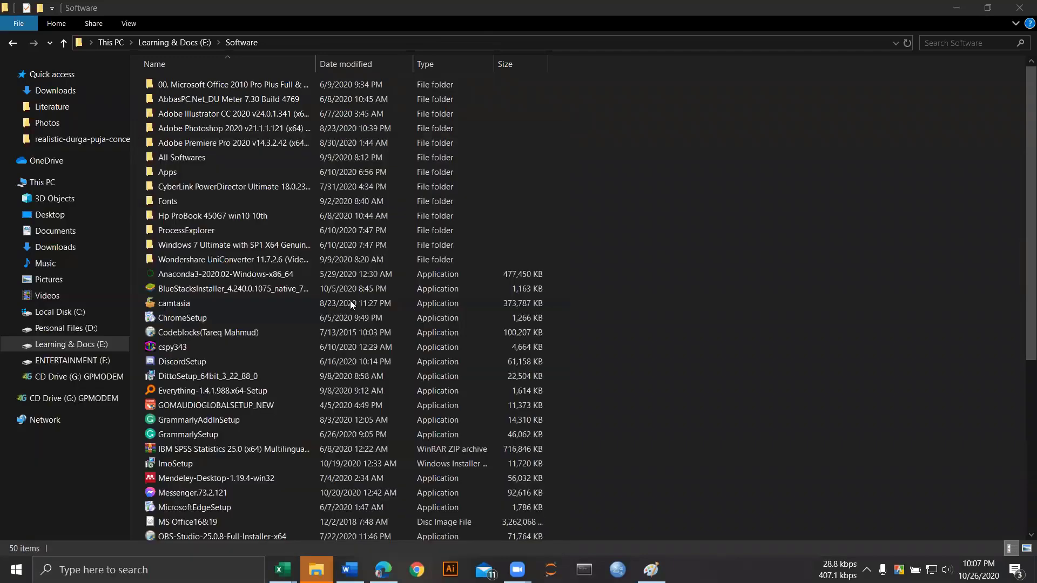